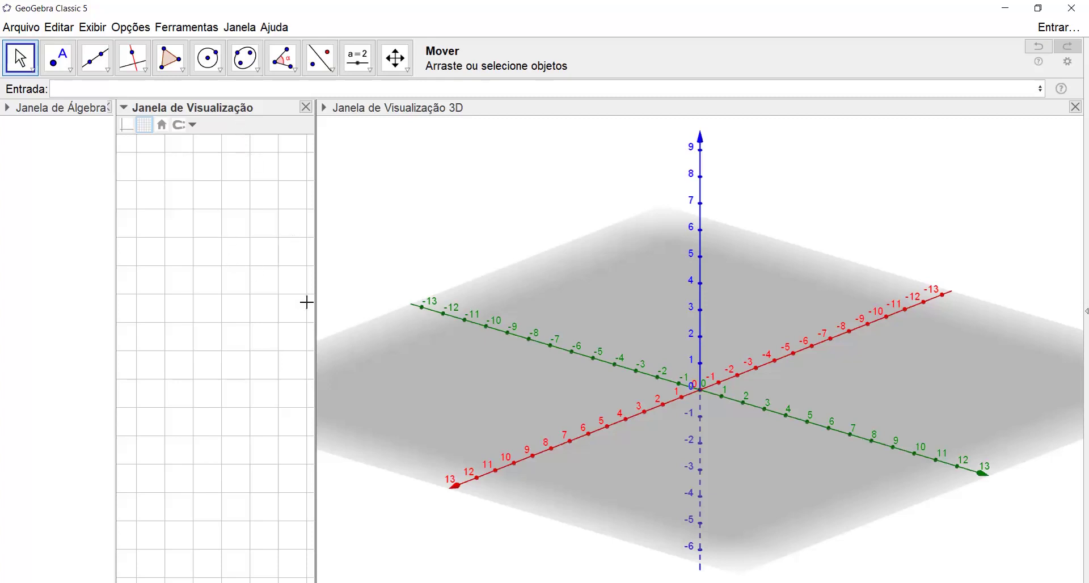
Widen the 2D graphics view and add a number slider r there with minimum 0 and maximum 5
drag(316, 305, 391, 306)
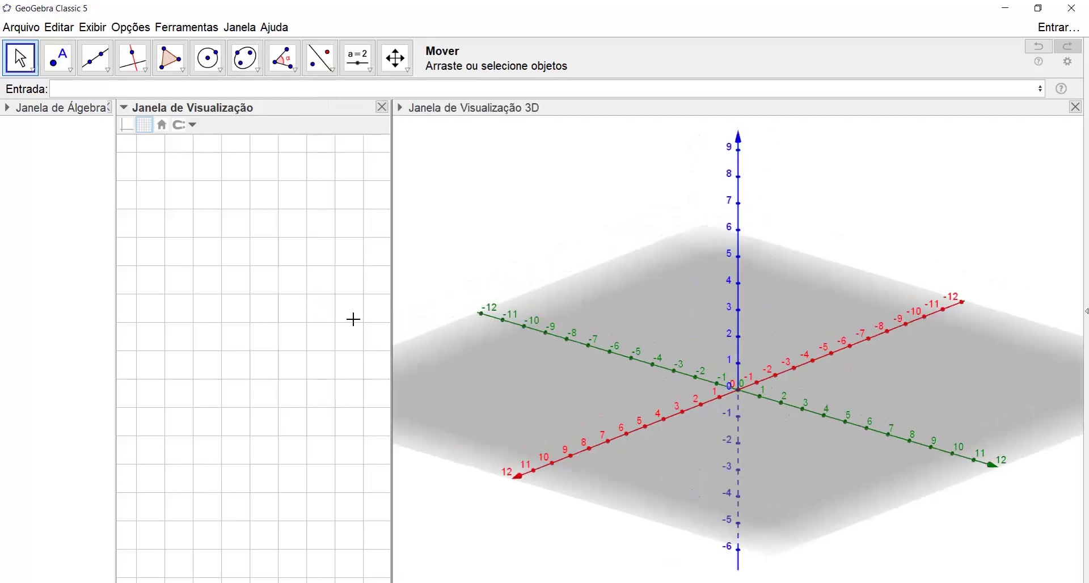
click(359, 62)
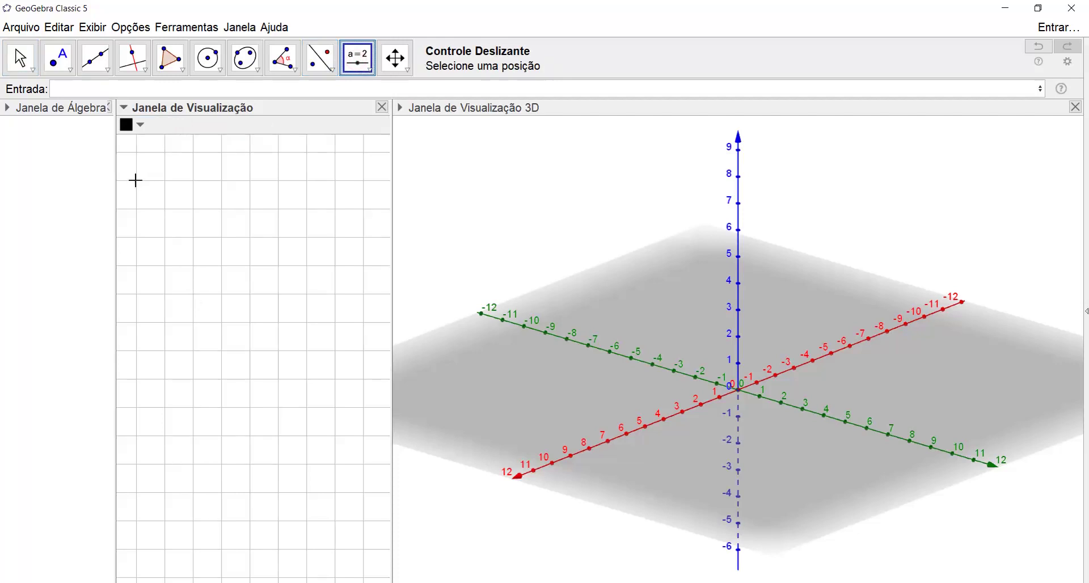
click(136, 179)
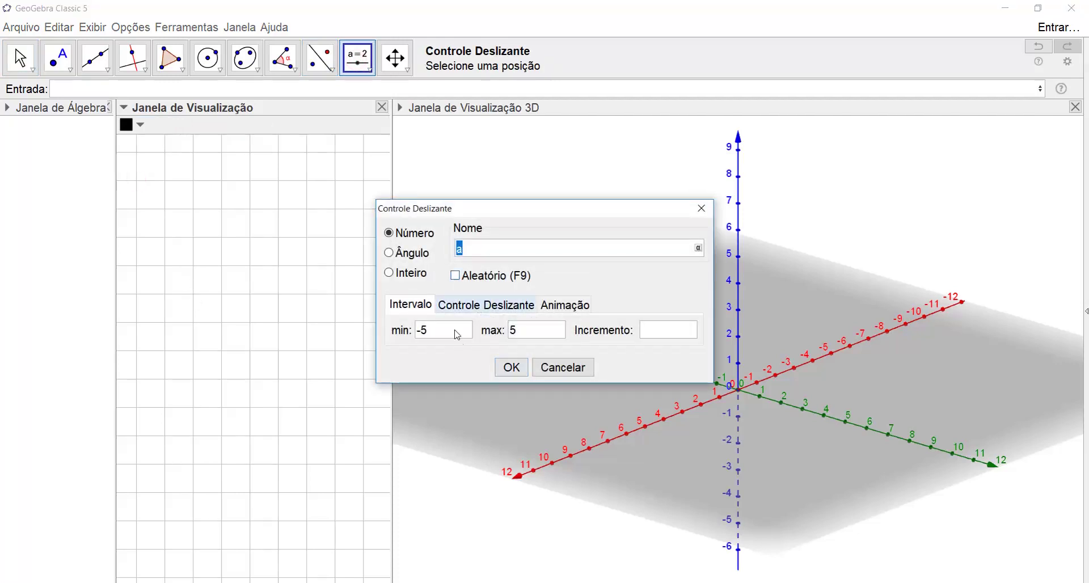
text(r)
click(441, 332)
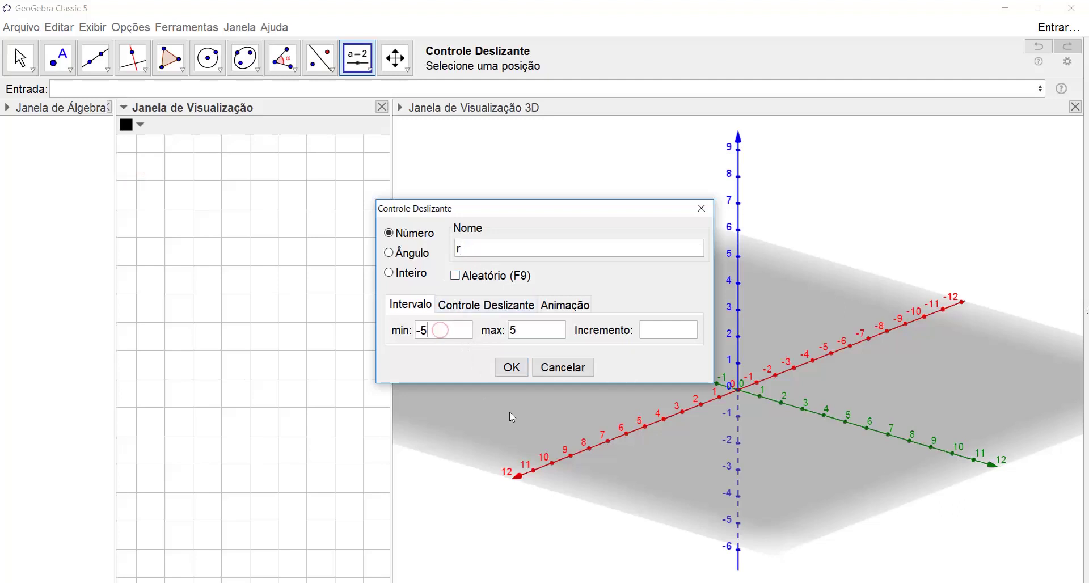
key(BackSpace)
key(BackSpace)
text(0)
click(511, 367)
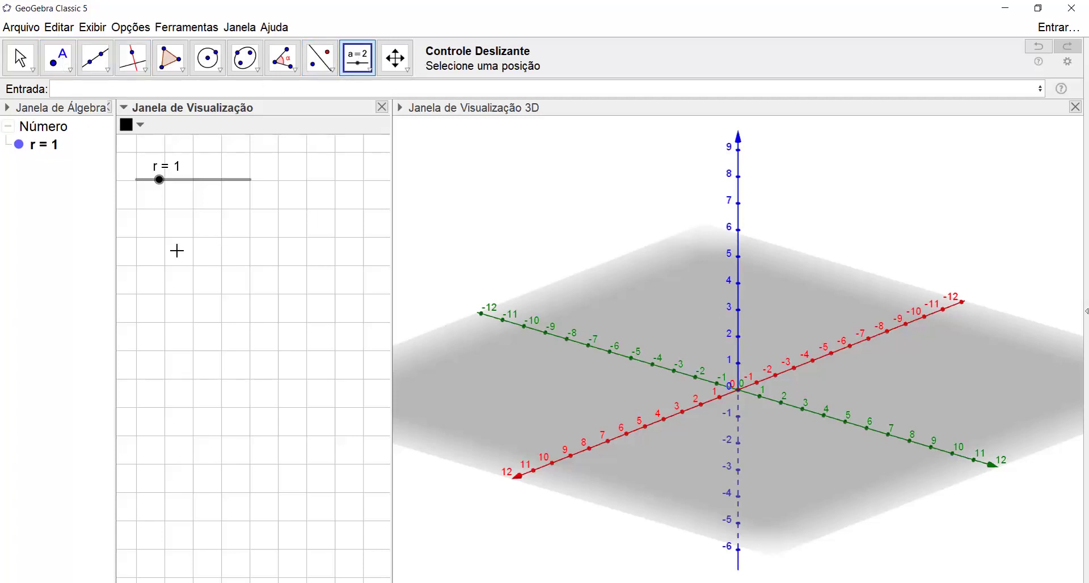
Add a number slider h below r, ranging from -5 to 5 with increment 0.1
click(137, 209)
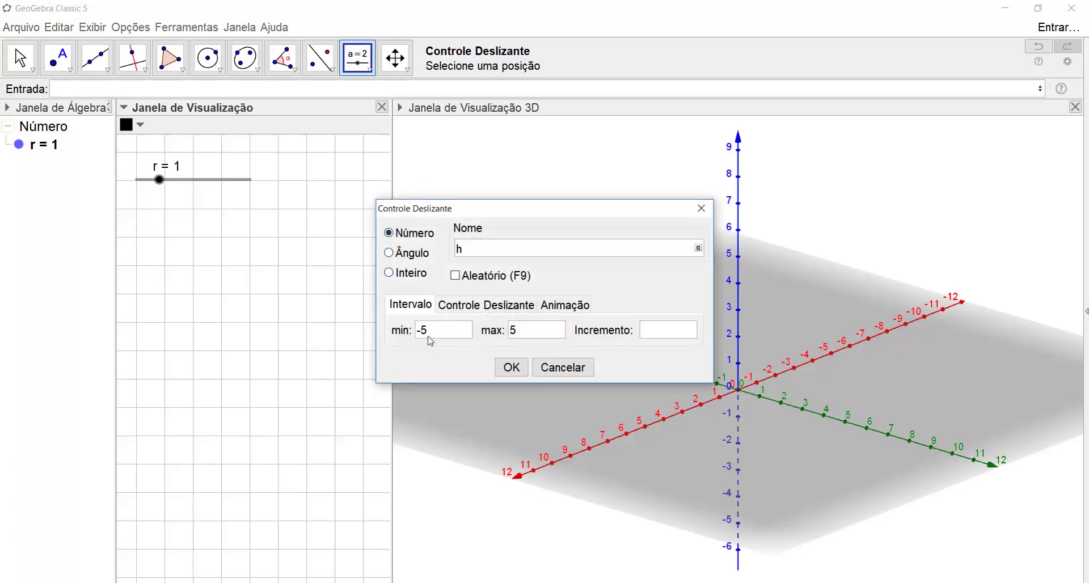
click(658, 332)
text(0.1)
click(505, 369)
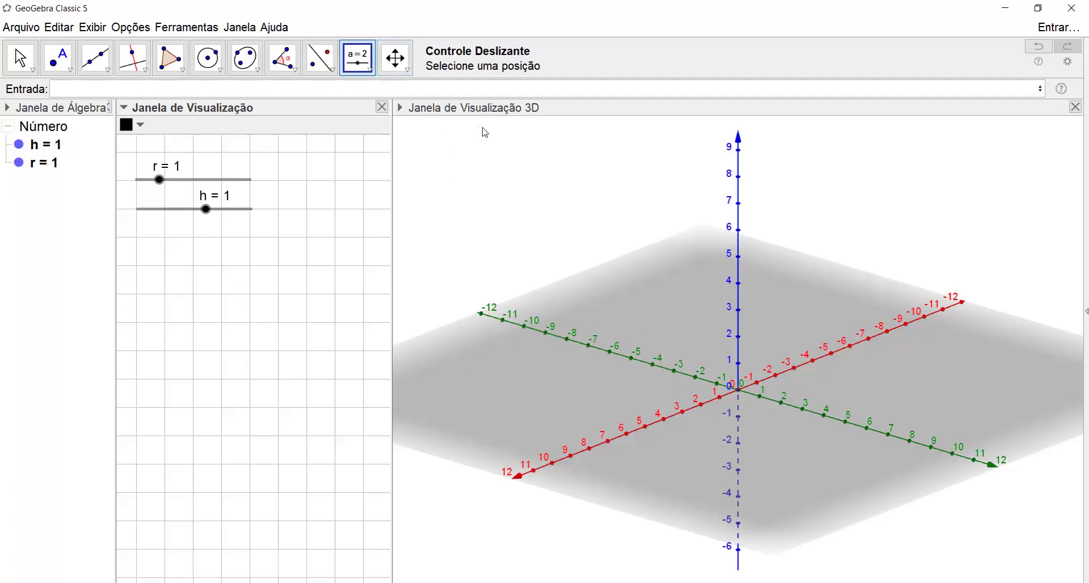
Create the horizontal plane z=h in the 3D view and return to the Move tool
click(507, 115)
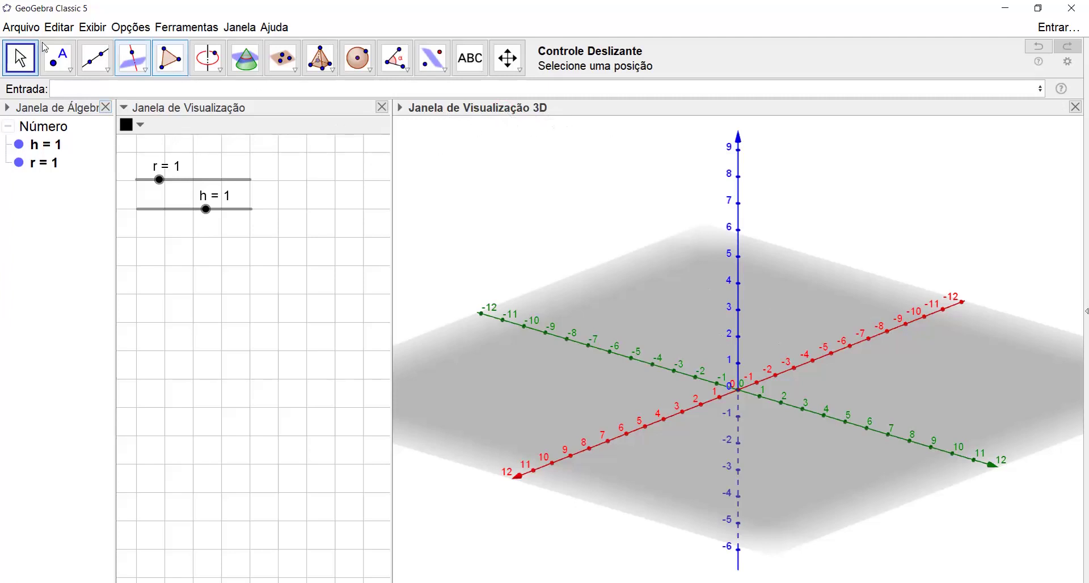
click(81, 89)
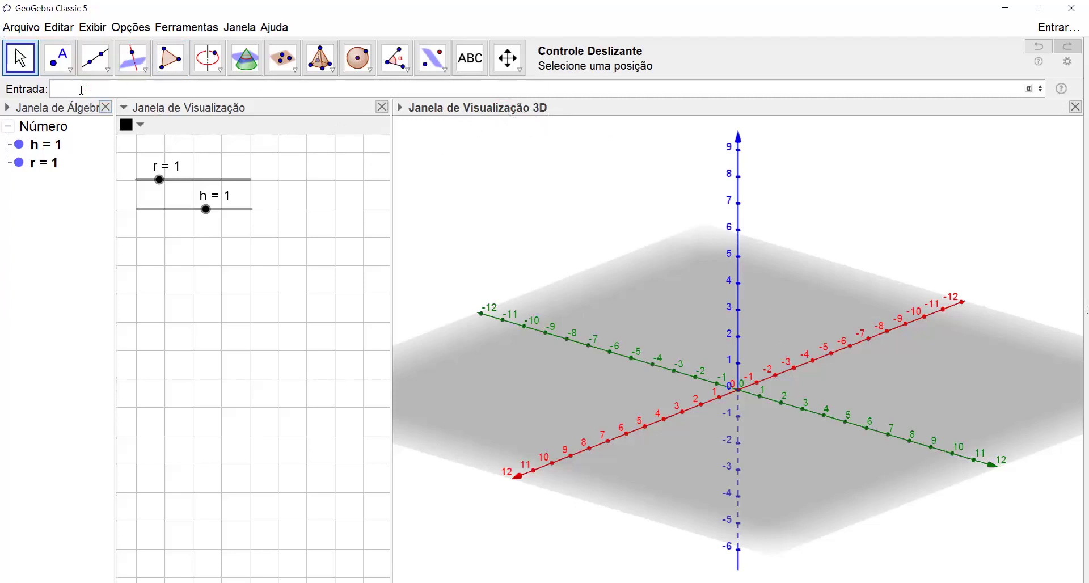
text(z=h)
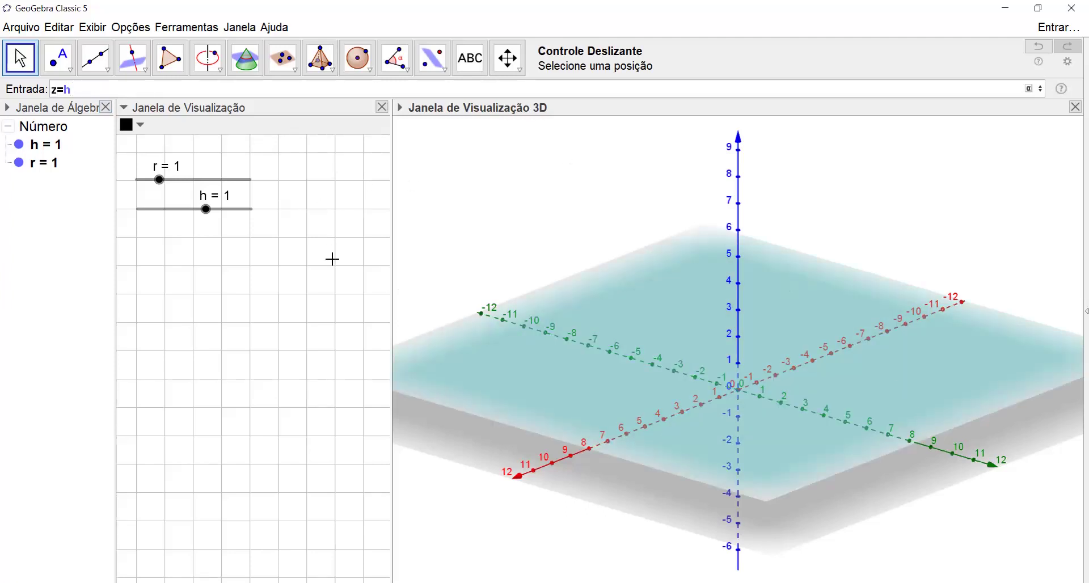
key(Return)
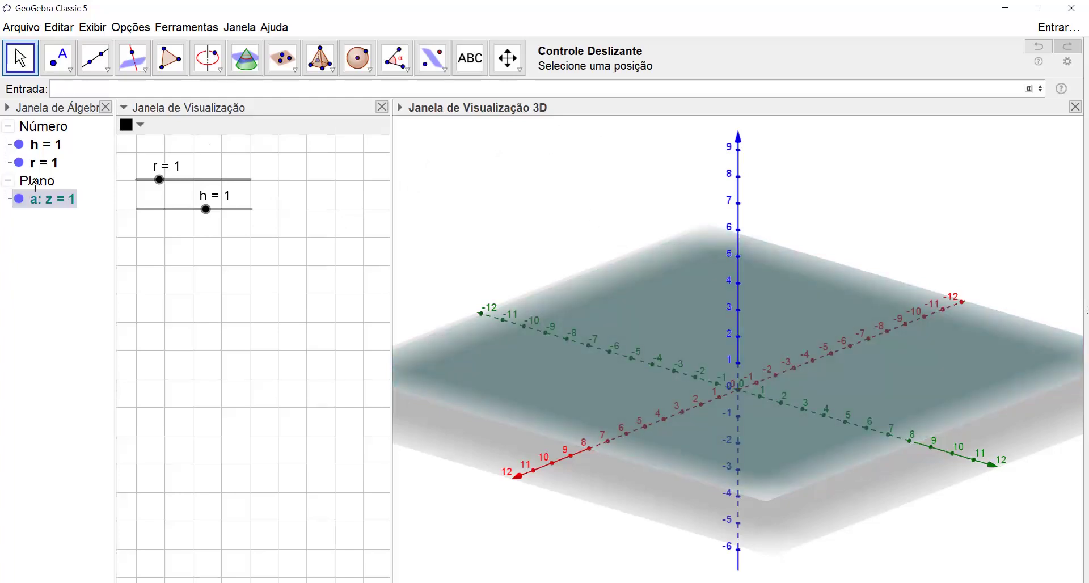
click(719, 538)
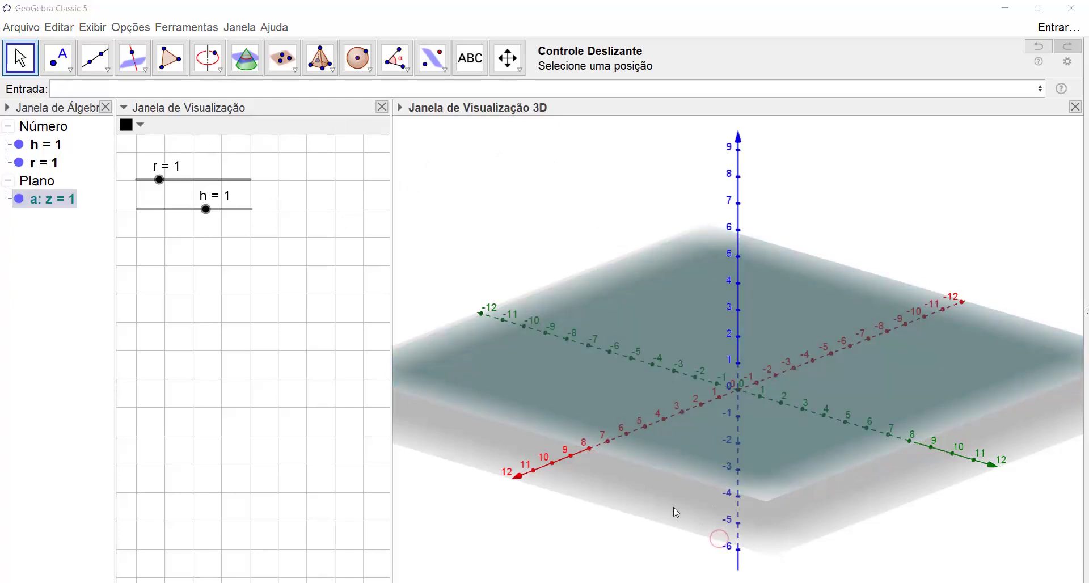
click(567, 371)
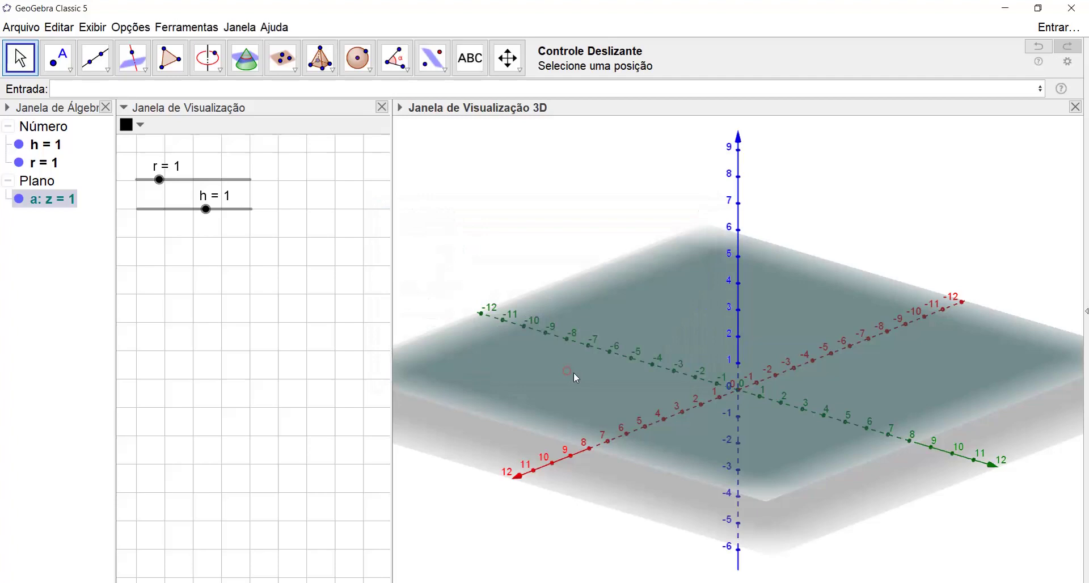
click(21, 59)
Test the plane's link to slider h by setting h to 3.4 and viewing it in 3D
mouse_move(728, 521)
mouse_down()
mouse_move(705, 518)
mouse_move(730, 515)
mouse_move(727, 524)
mouse_up()
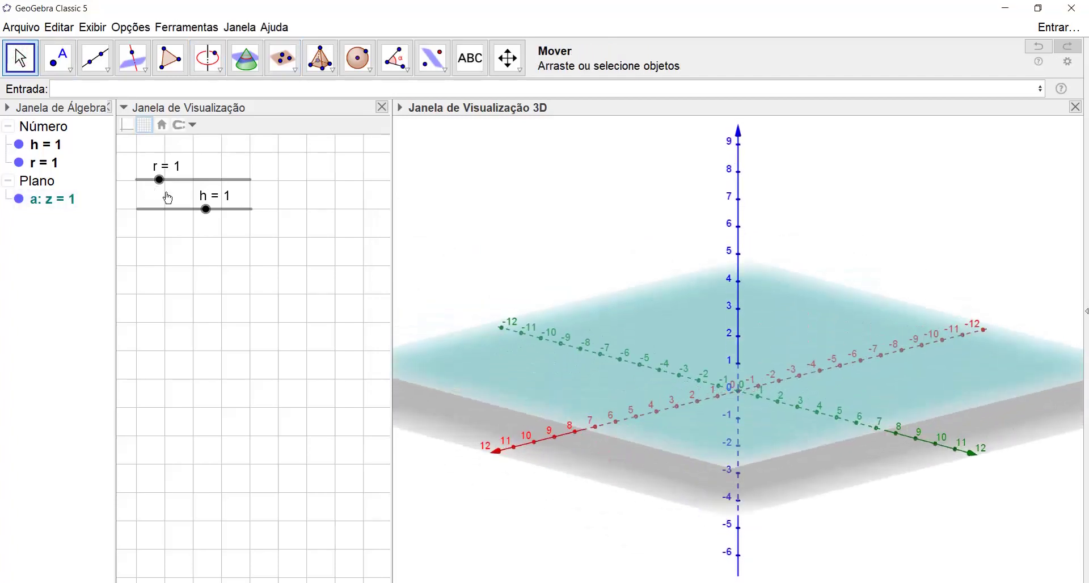
drag(208, 218, 237, 221)
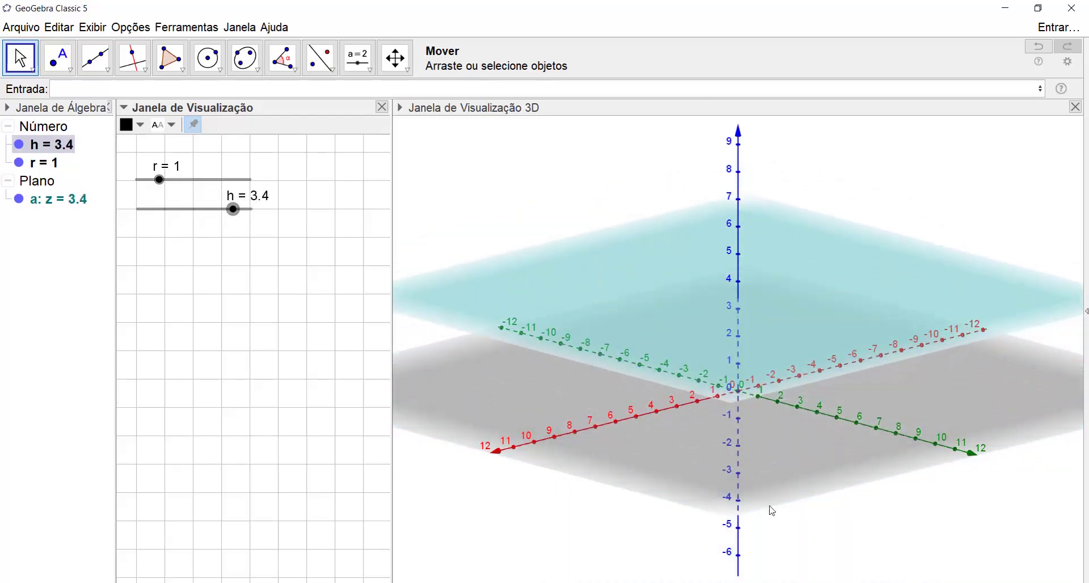
drag(771, 507, 745, 460)
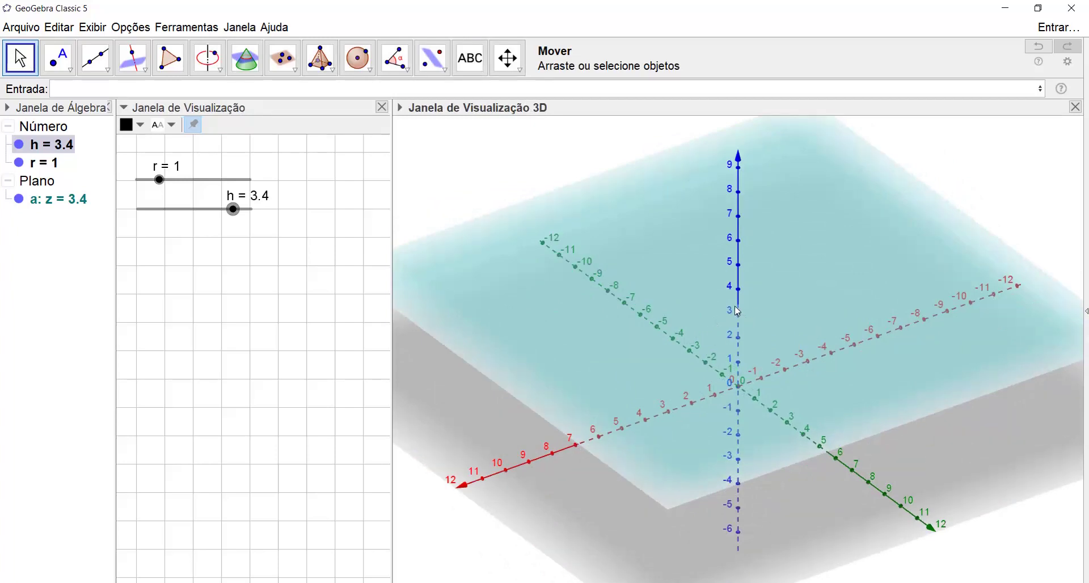
mouse_move(786, 525)
mouse_down()
mouse_move(760, 512)
mouse_move(775, 519)
mouse_up()
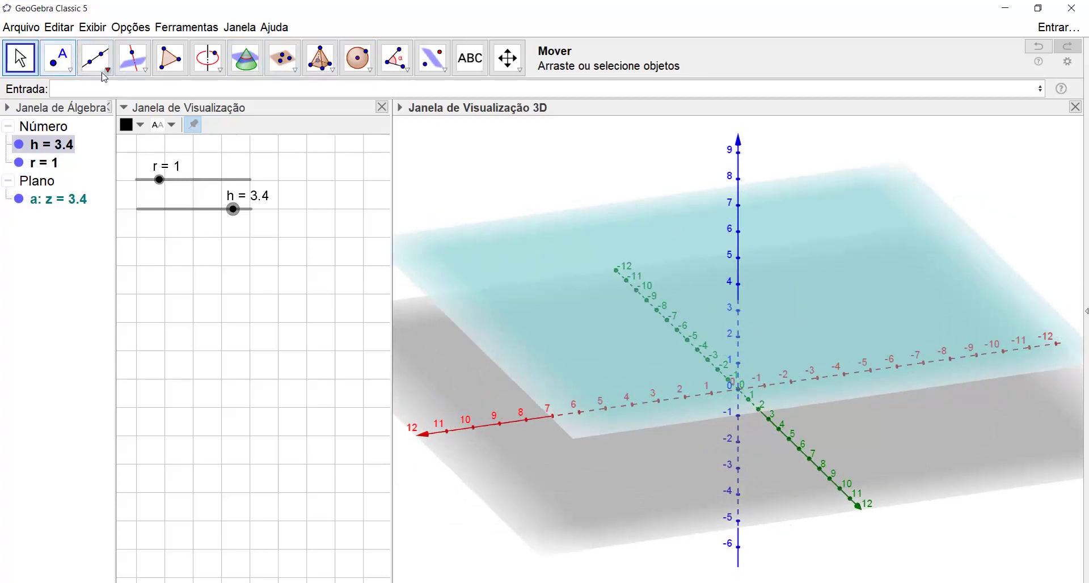
Create the intersection point of the plane and the vertical axis, and set slider h to 3
click(58, 58)
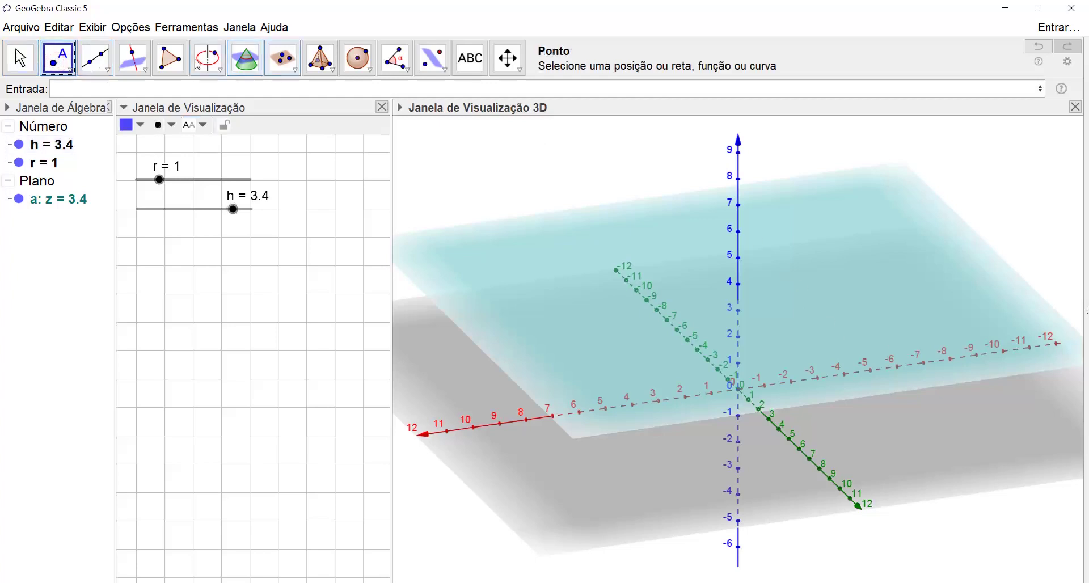
click(59, 61)
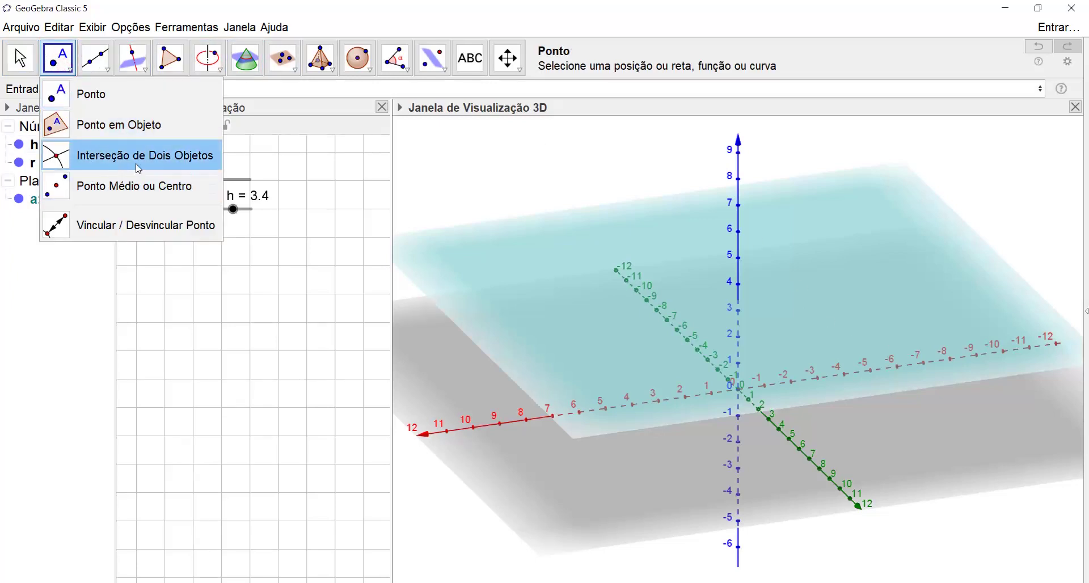
click(151, 154)
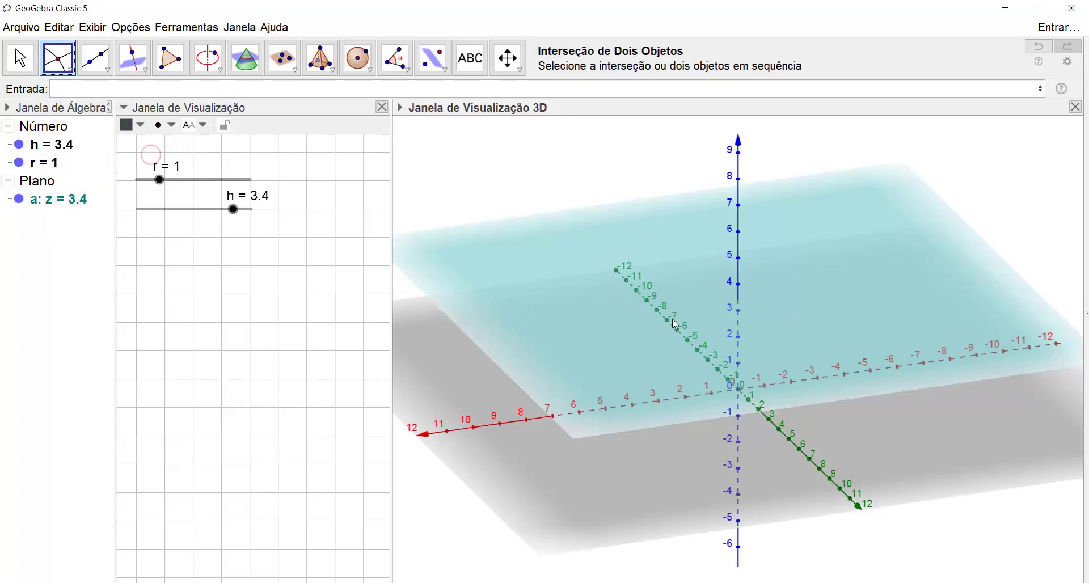
click(738, 301)
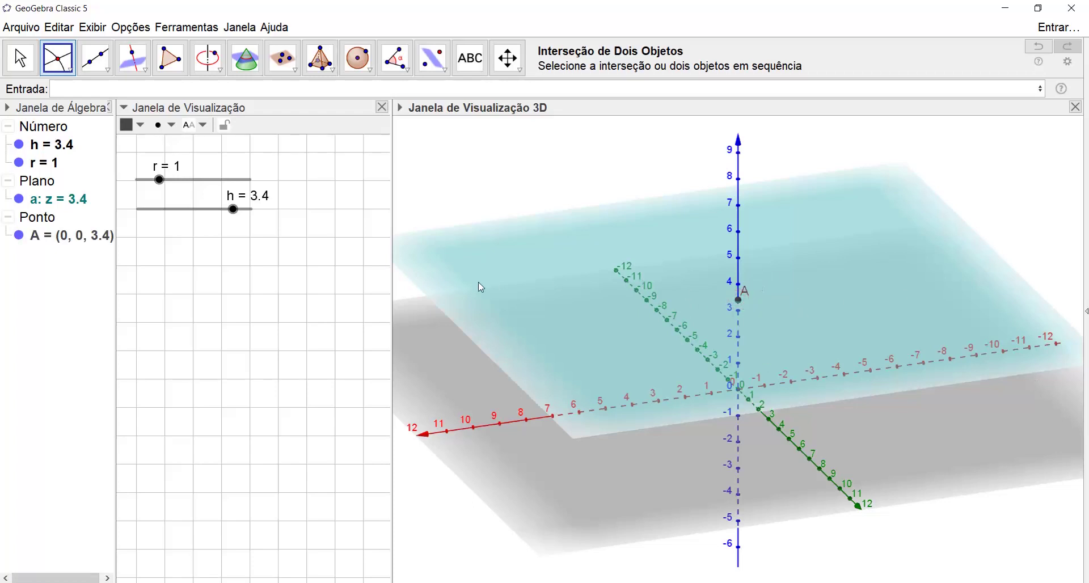
click(21, 58)
mouse_move(233, 209)
mouse_down()
mouse_move(181, 217)
mouse_move(274, 223)
mouse_move(168, 224)
mouse_move(250, 219)
mouse_move(194, 227)
mouse_move(216, 227)
mouse_move(215, 211)
mouse_move(230, 224)
mouse_up()
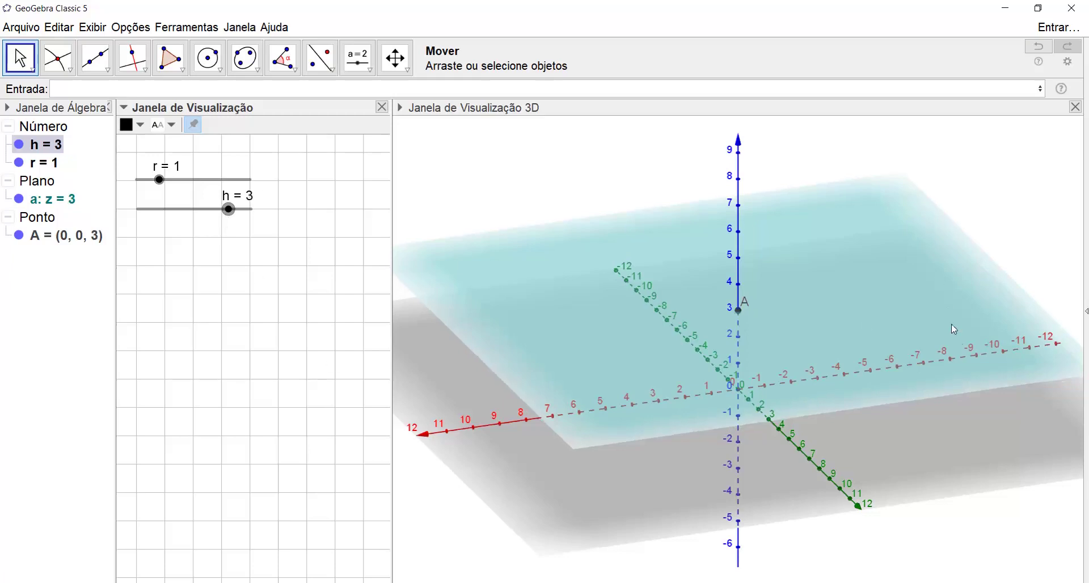
Create a 2D view of plane a and draw in it a circle with centre A and radius r
right_click(804, 268)
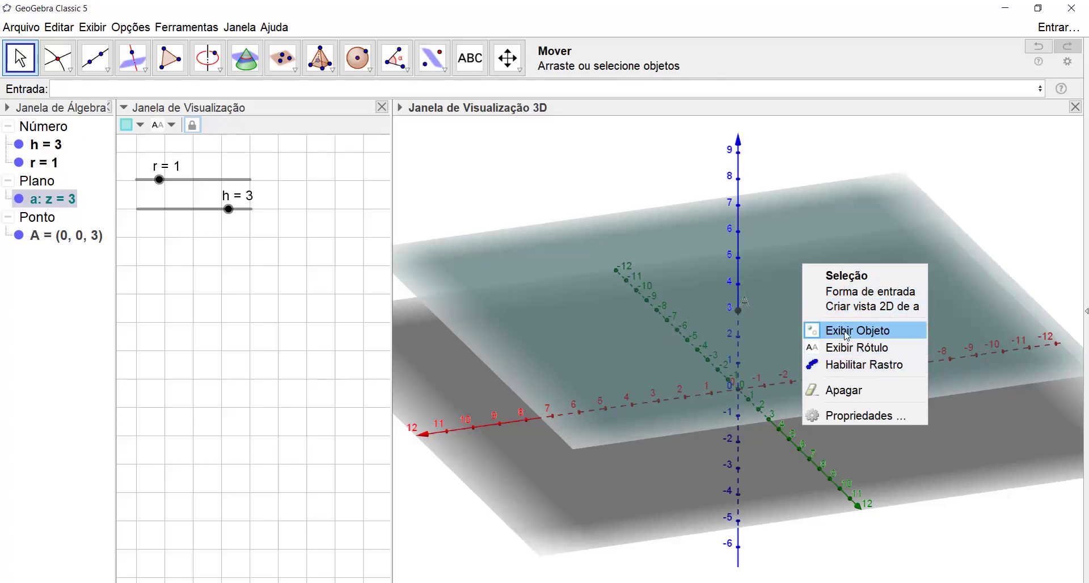
click(855, 305)
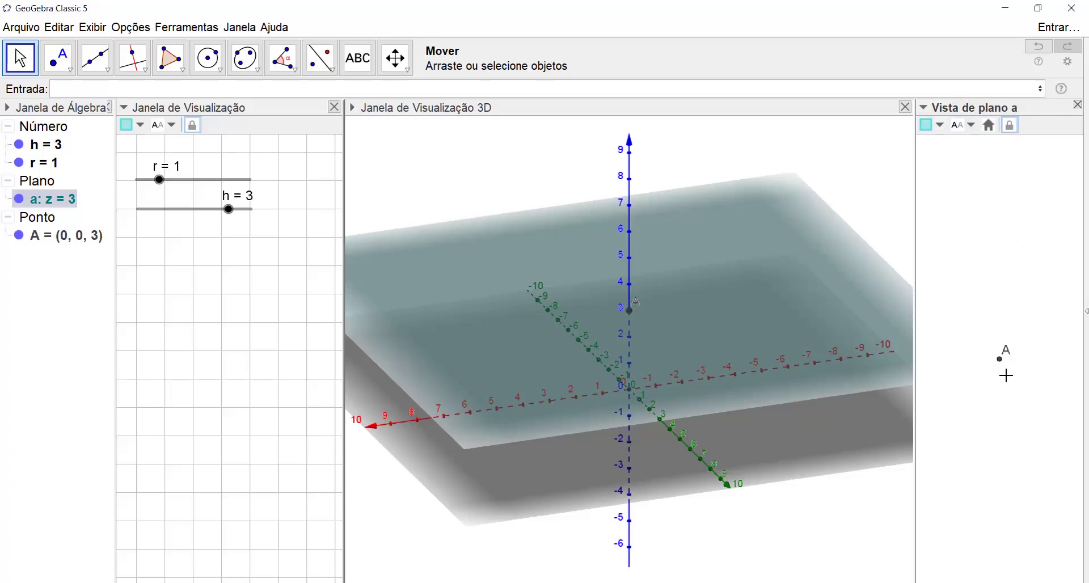
click(220, 72)
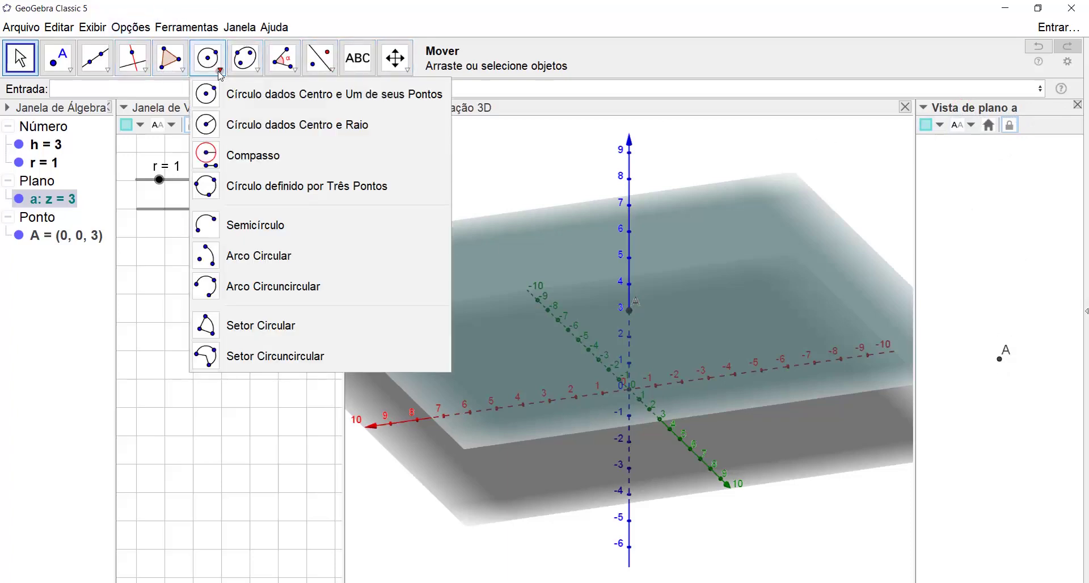
click(341, 129)
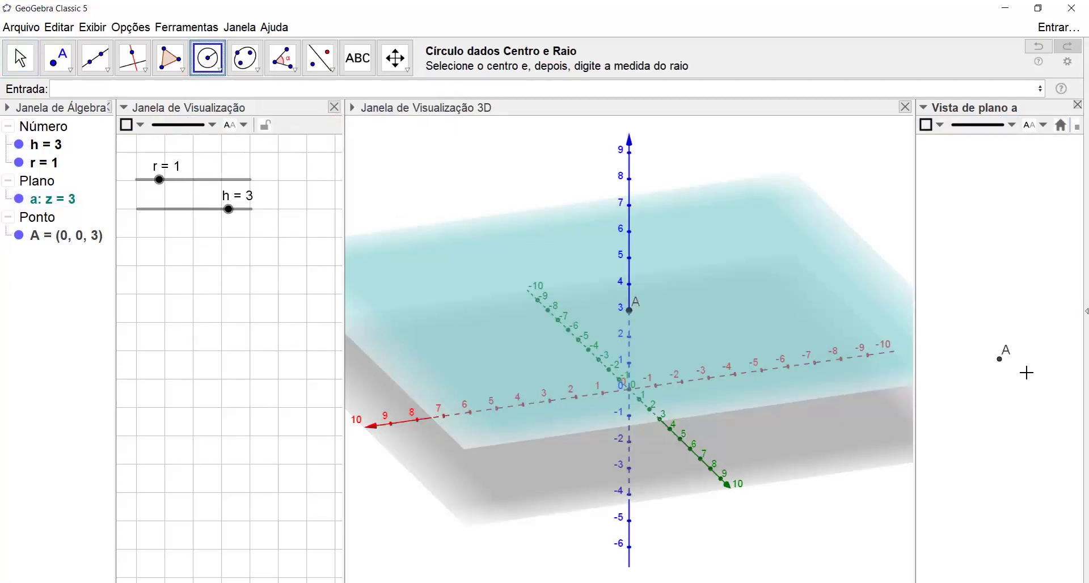
click(999, 360)
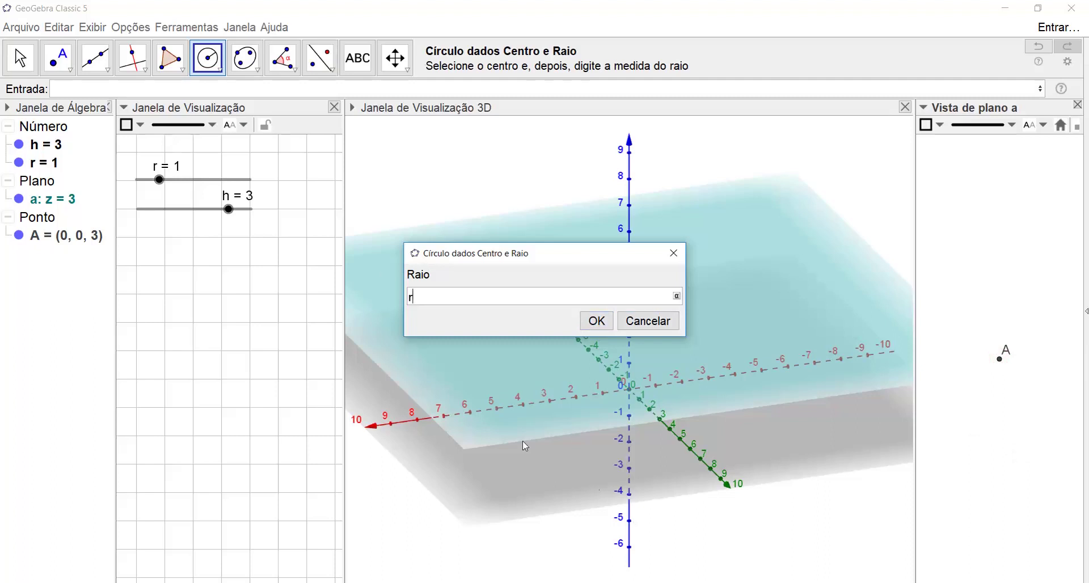
click(596, 321)
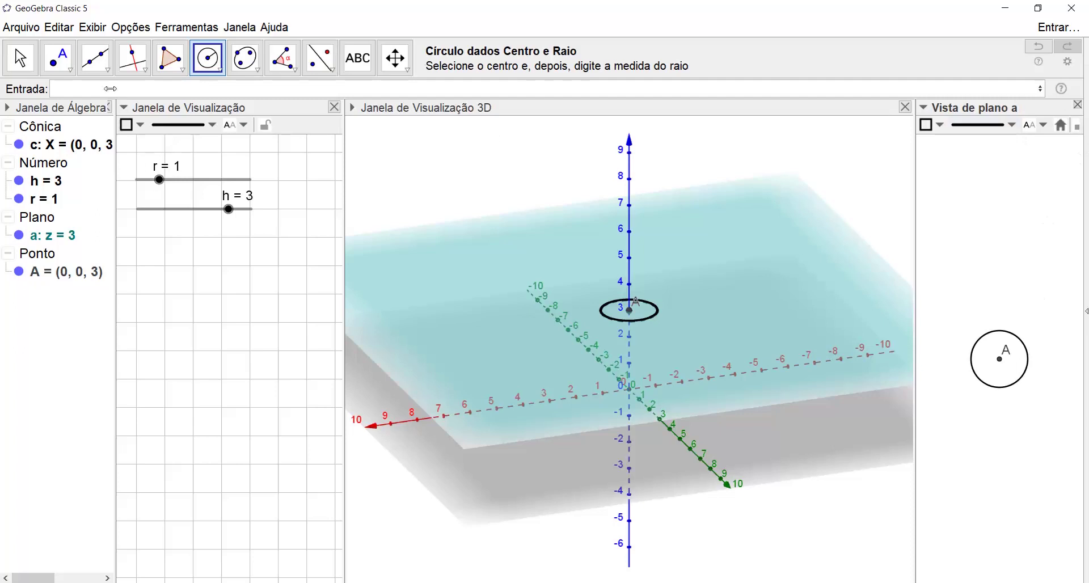
Set slider r to 2 and slider h to 2.3, and close the plane's 2D view
click(20, 59)
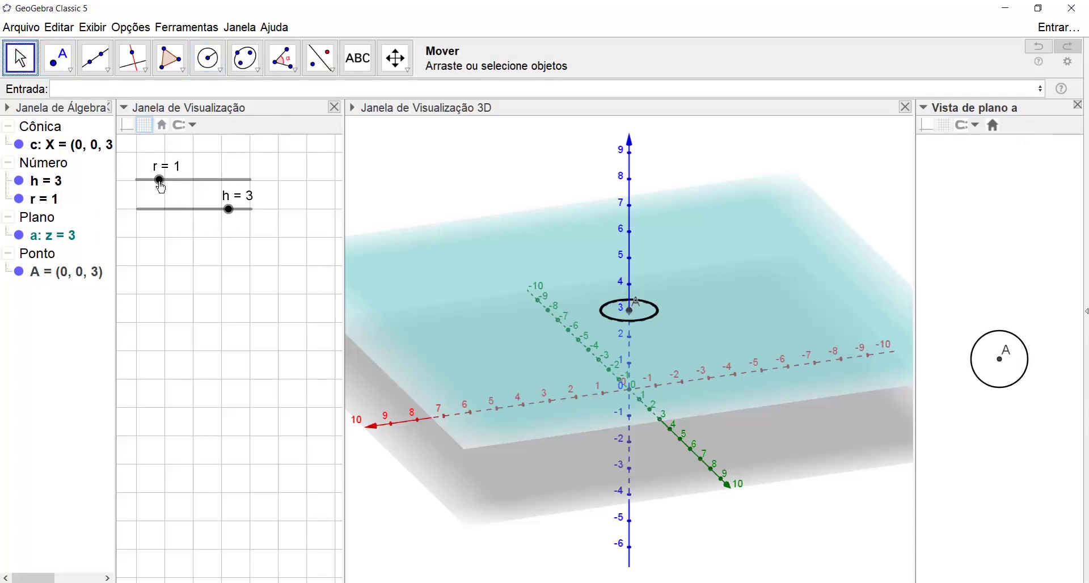
drag(161, 187, 221, 212)
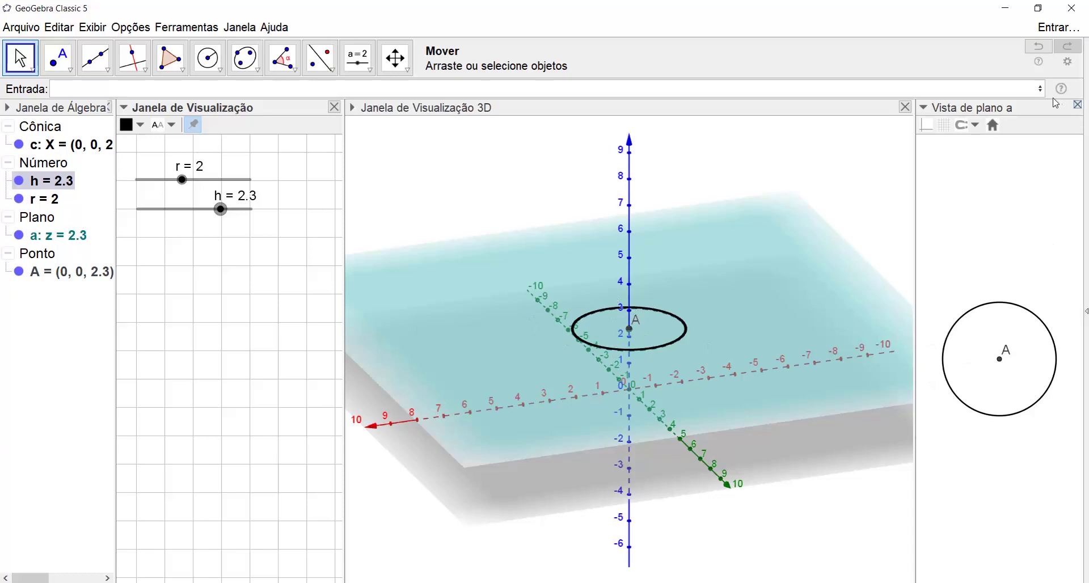
click(1078, 105)
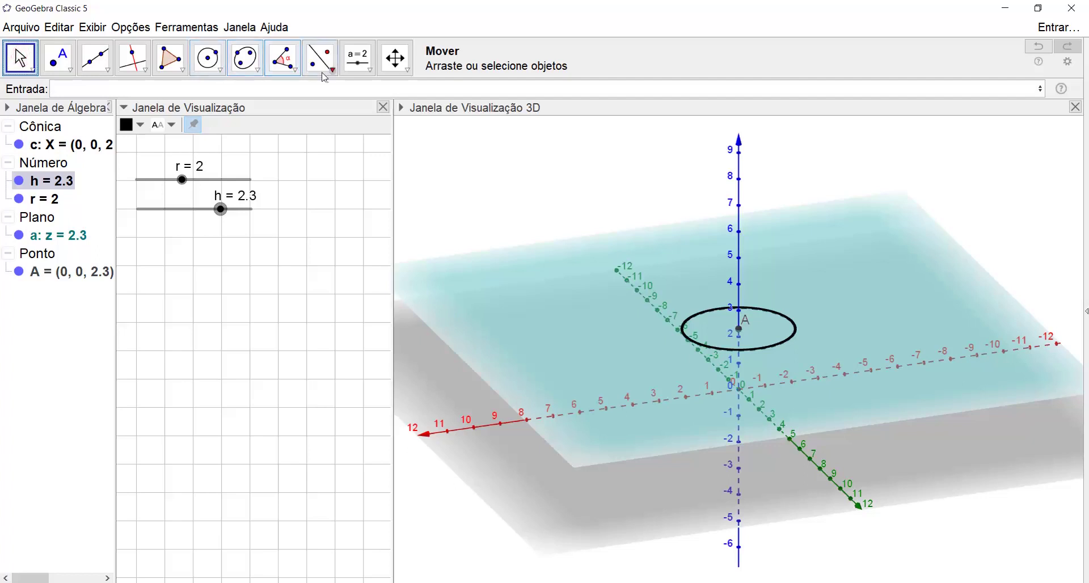
Add an integer slider n below h, ranging from 8 to 30 with increment 1
click(356, 61)
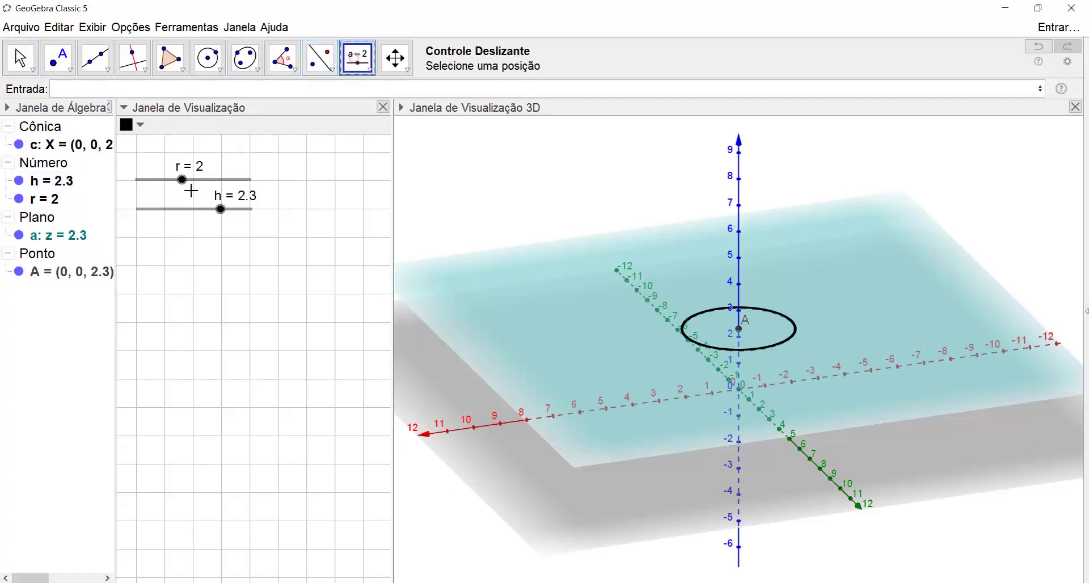
click(136, 236)
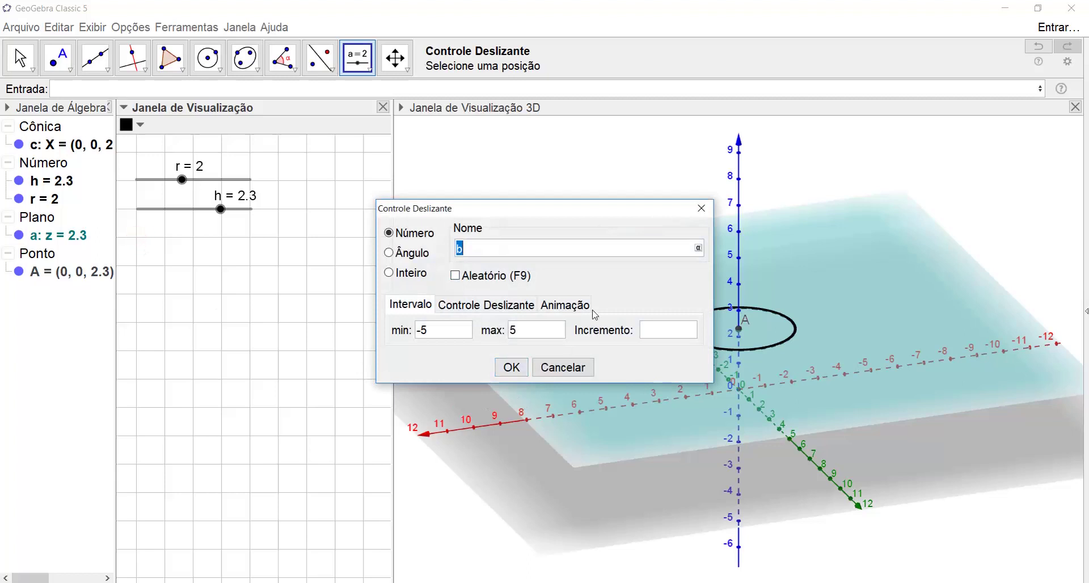
click(389, 273)
click(426, 336)
key(BackSpace)
text(8)
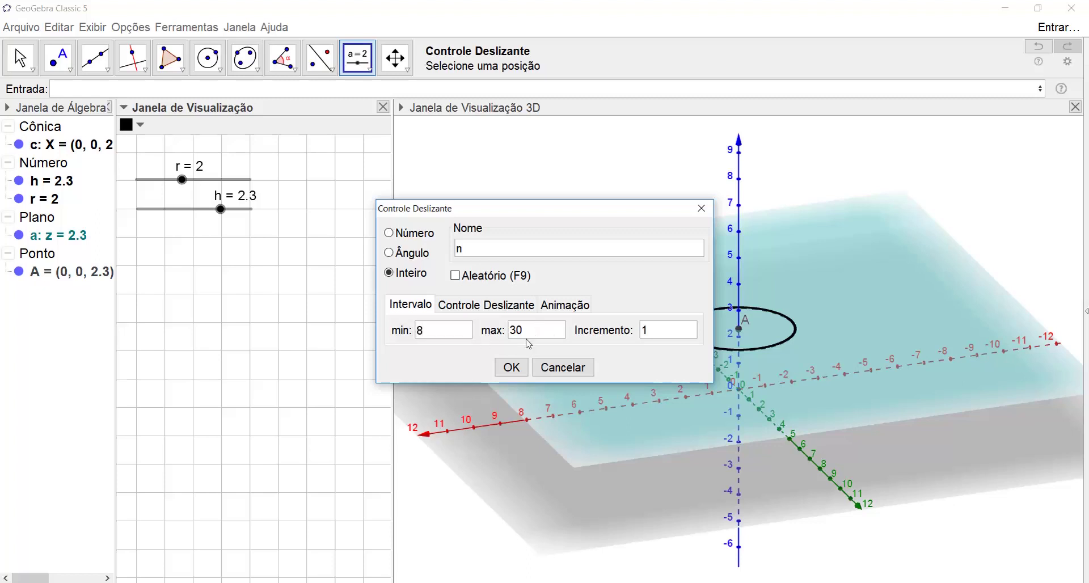
click(512, 368)
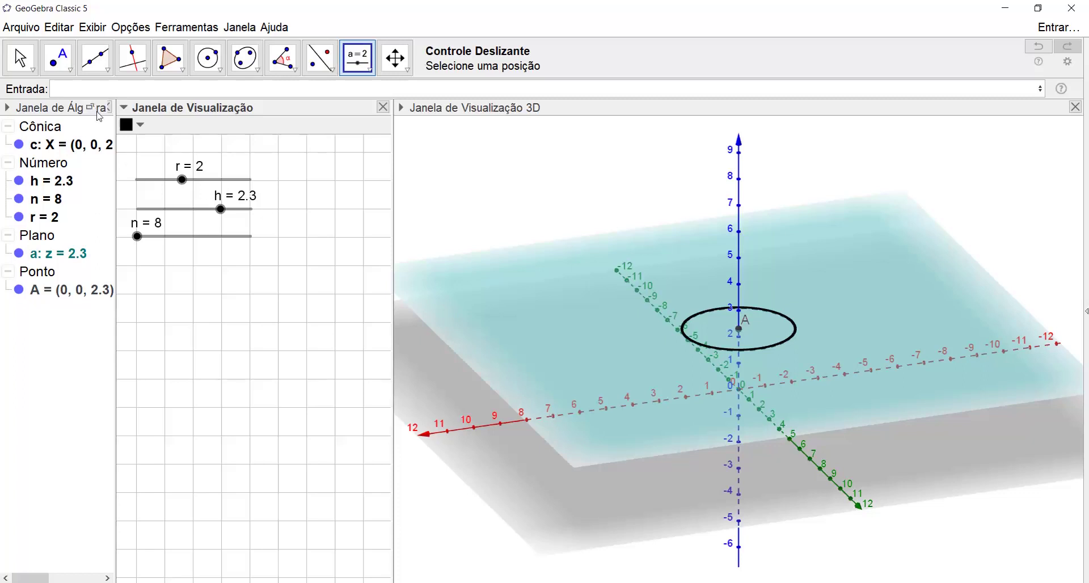
Move the label of slider n to just below its slider line
click(20, 56)
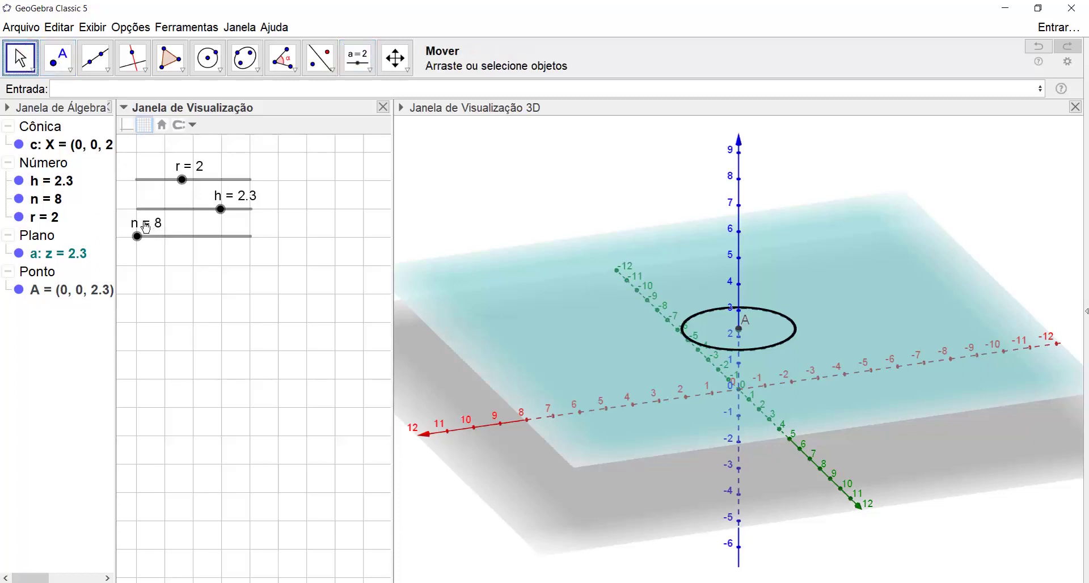
drag(149, 225, 123, 241)
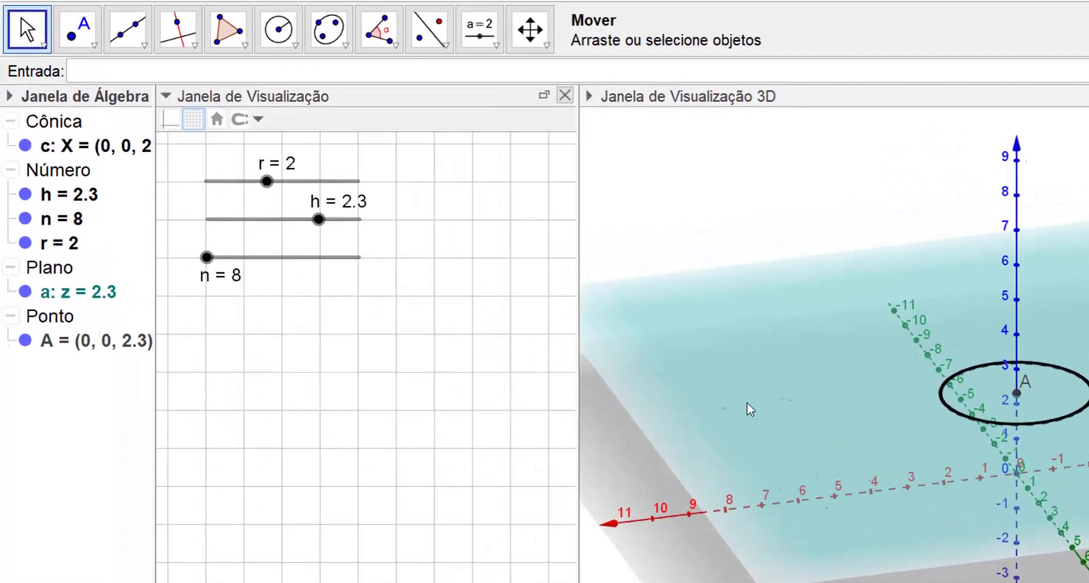
Start defining list P with the Sequência command that takes an expression, variable, initial value and final value
text(P)
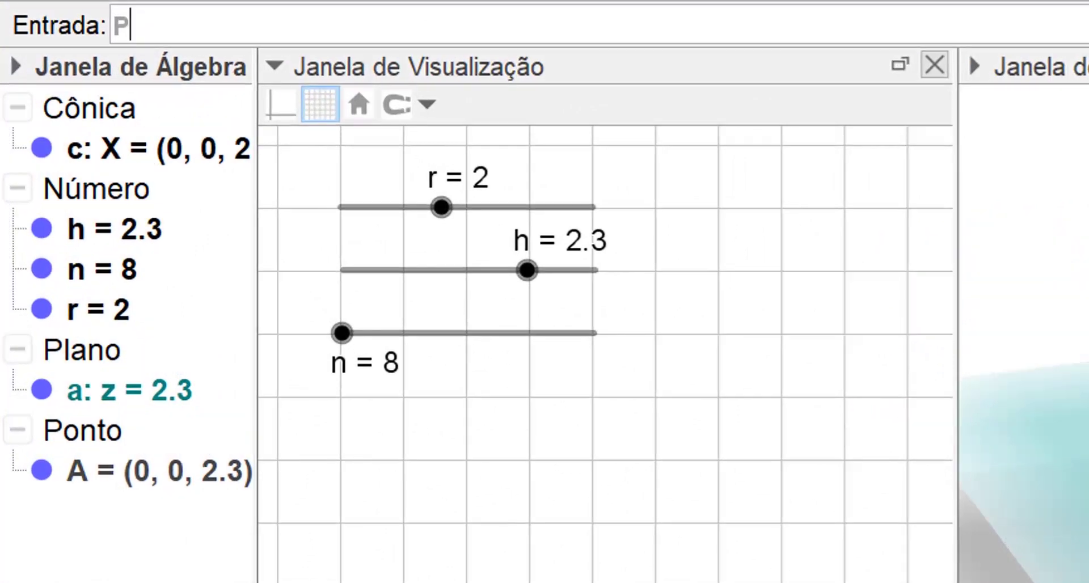
text(=Seq)
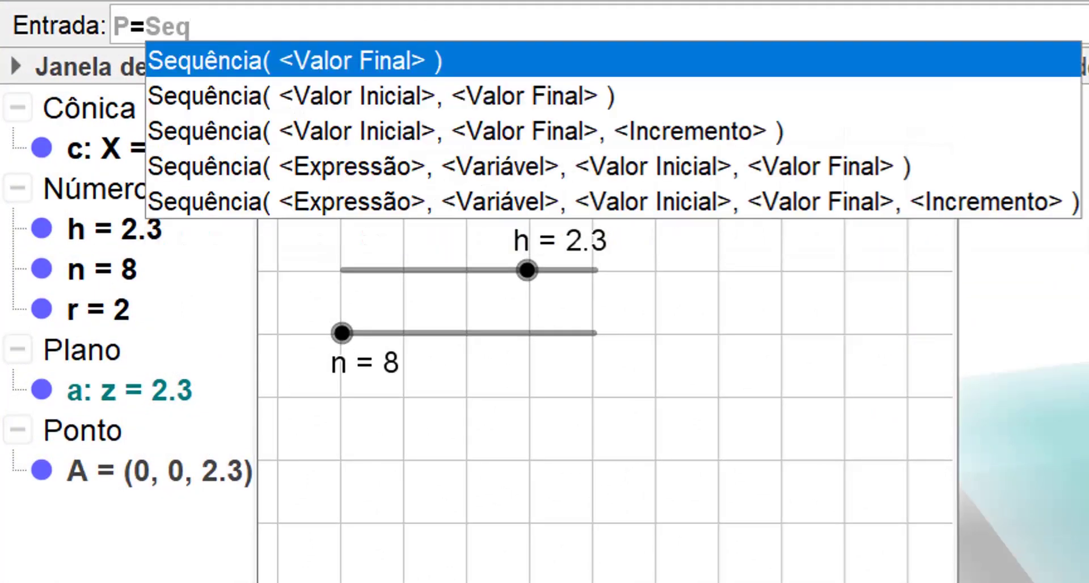
key(Down)
key(Down)
key(Down)
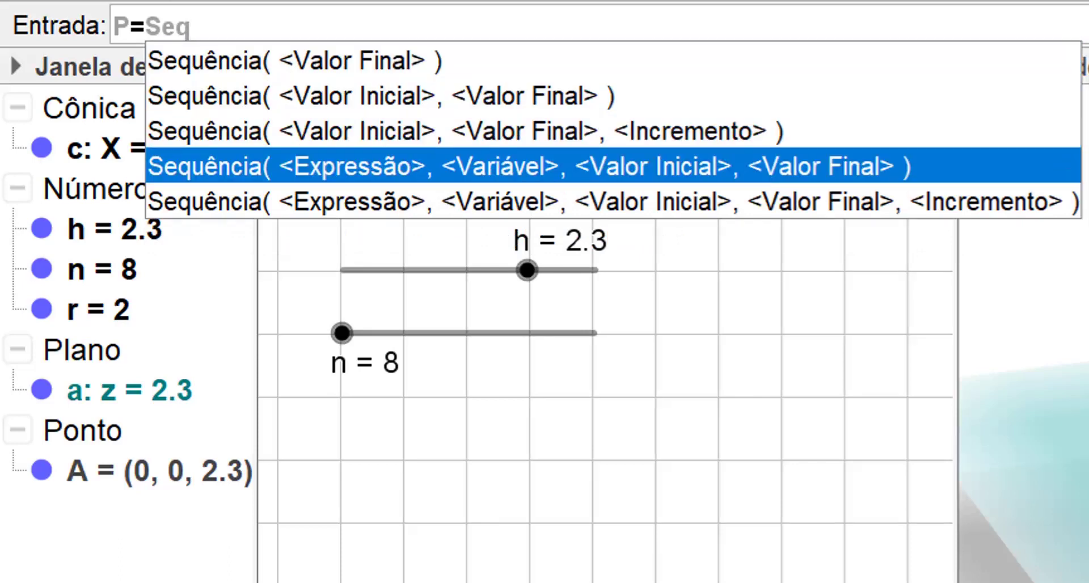
key(Return)
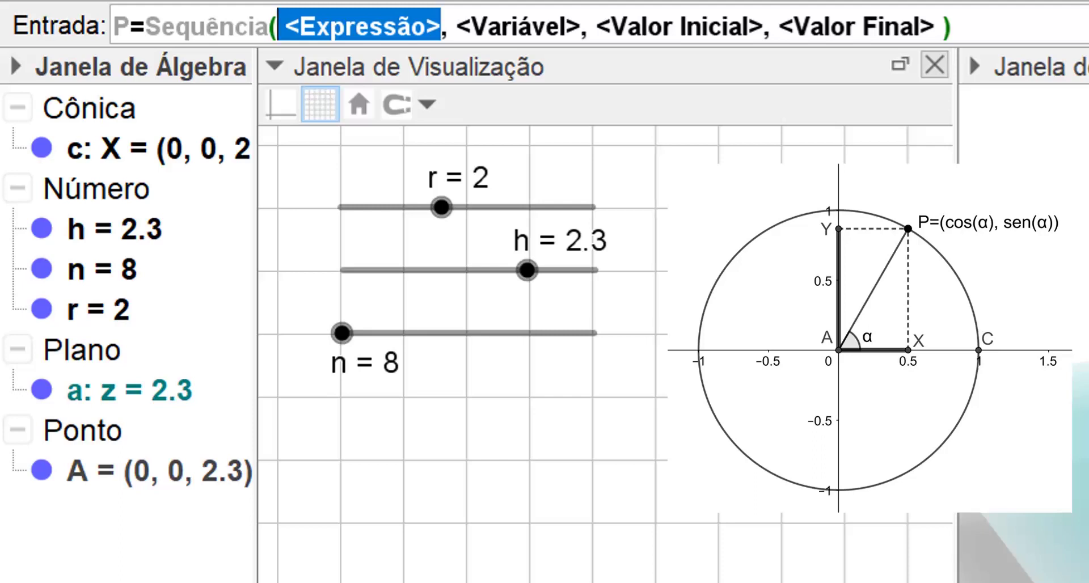
Begin the sequence expression as a coordinate point with the cos function as its first coordinate
text(()
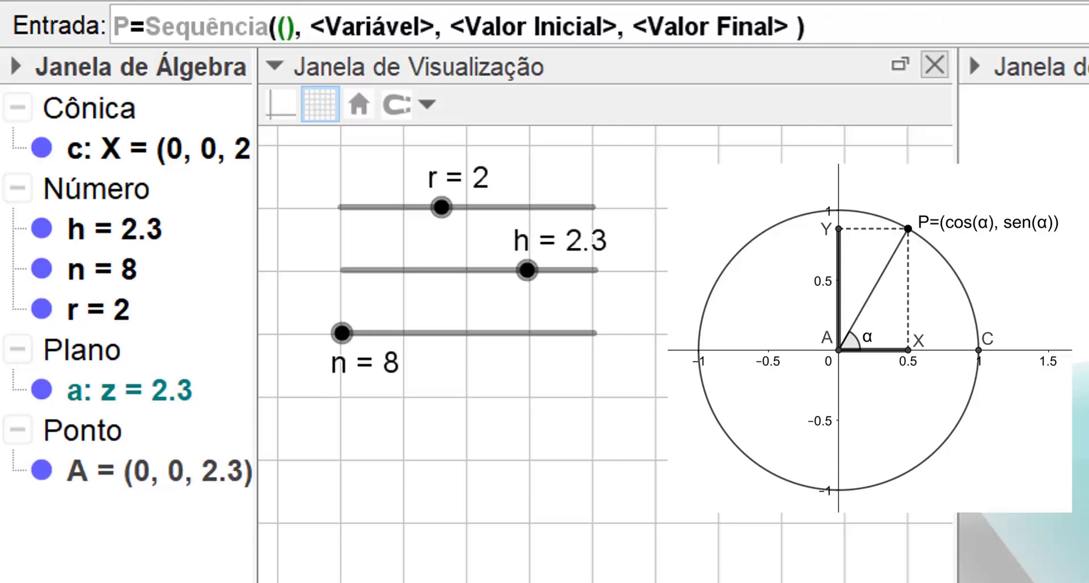
text(cos)
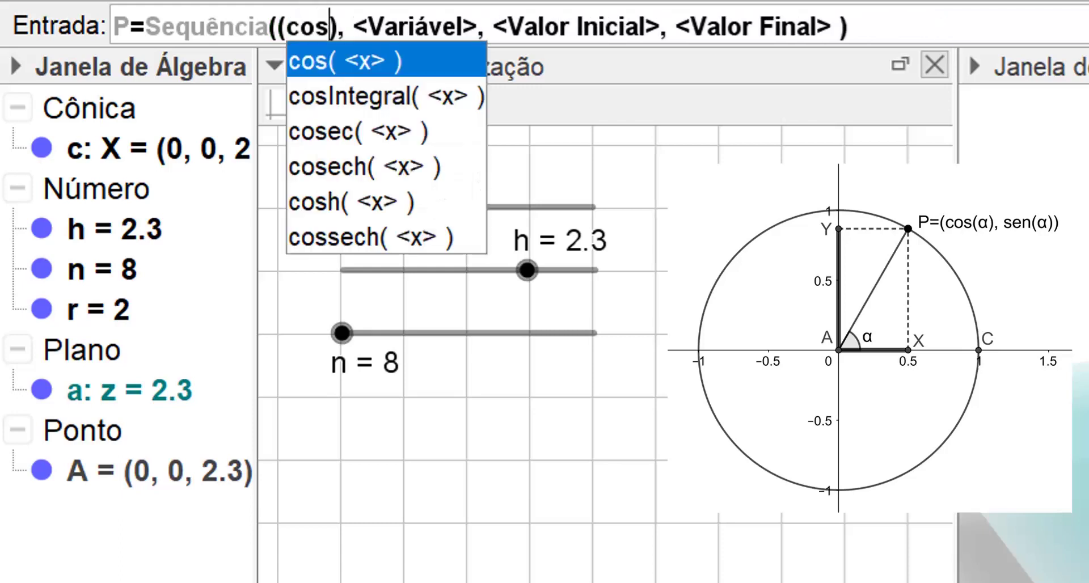
key(Return)
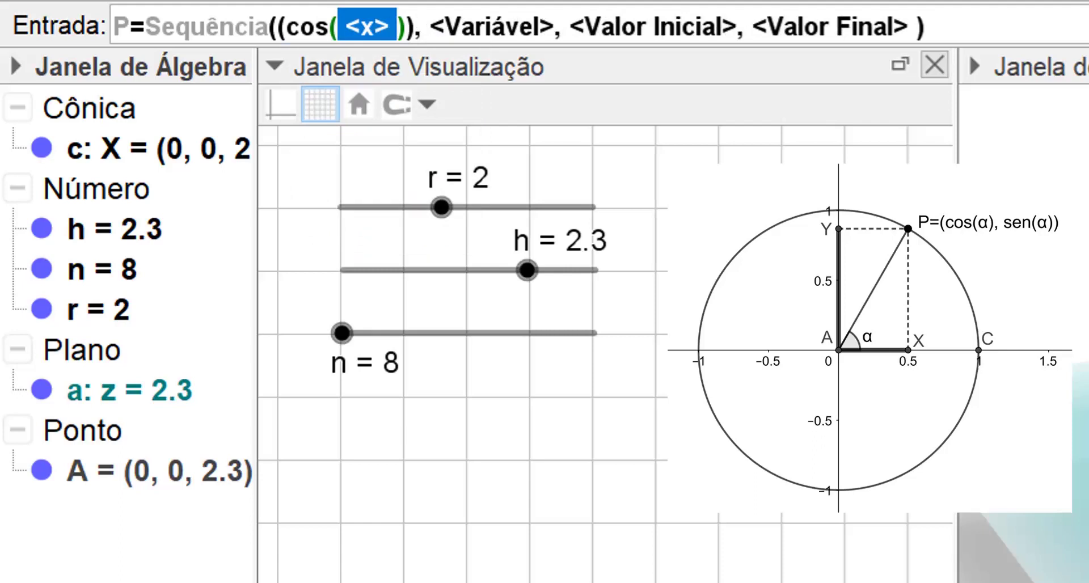
key(Right)
key(Right)
key(Right)
key(Right)
key(Right)
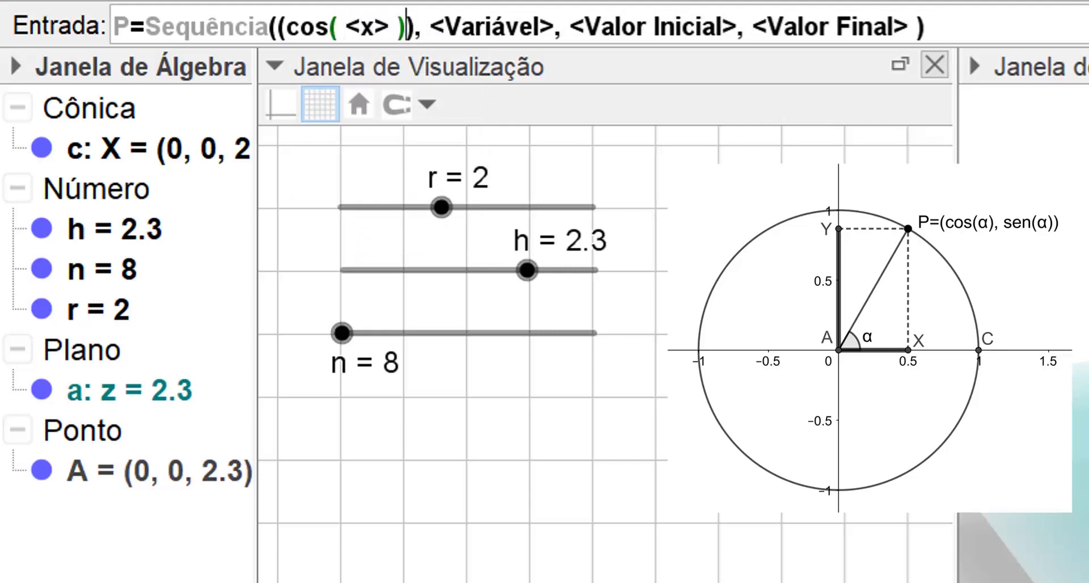
Add the sen function as the point's second coordinate and h as its third
text(,sen)
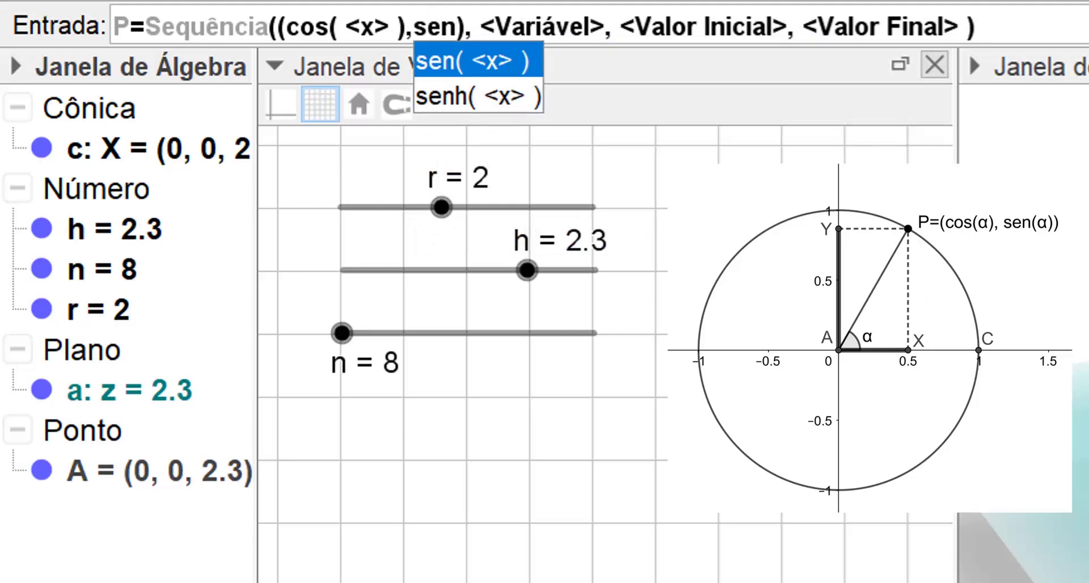
key(Return)
key(Right)
key(Right)
key(Right)
key(Right)
key(Right)
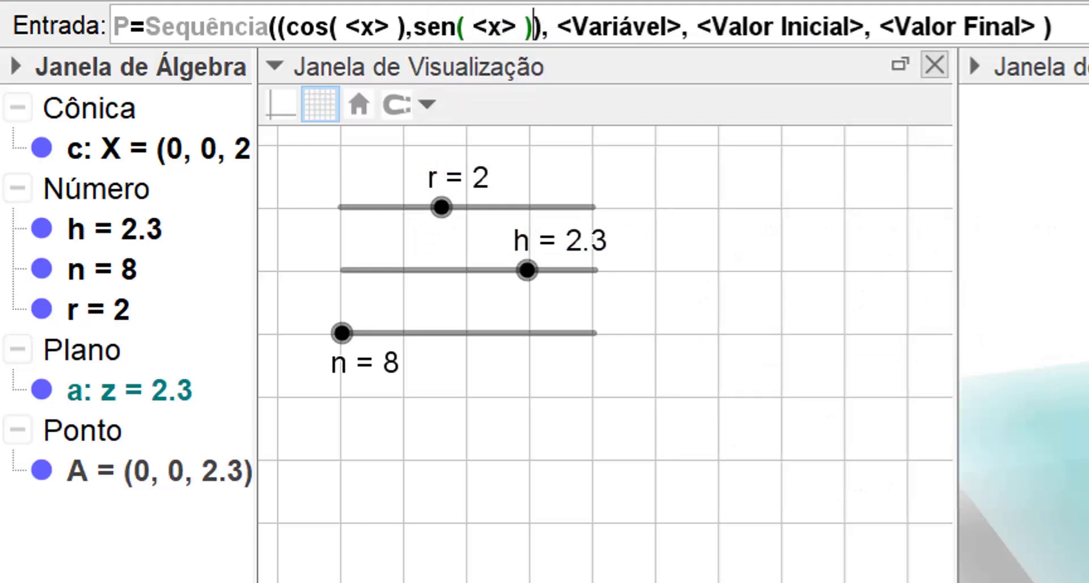
text(,)
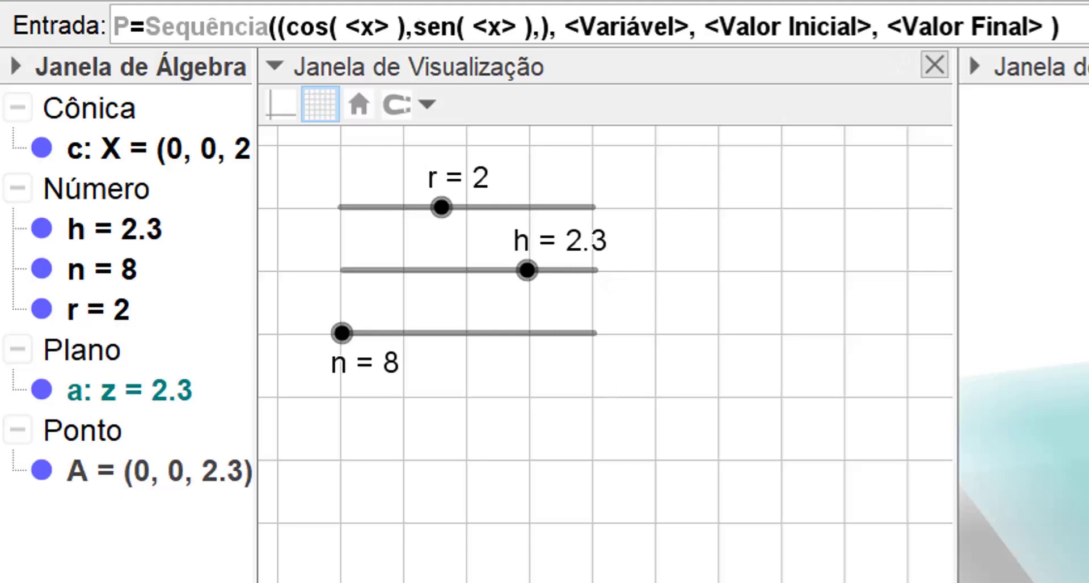
text(h)
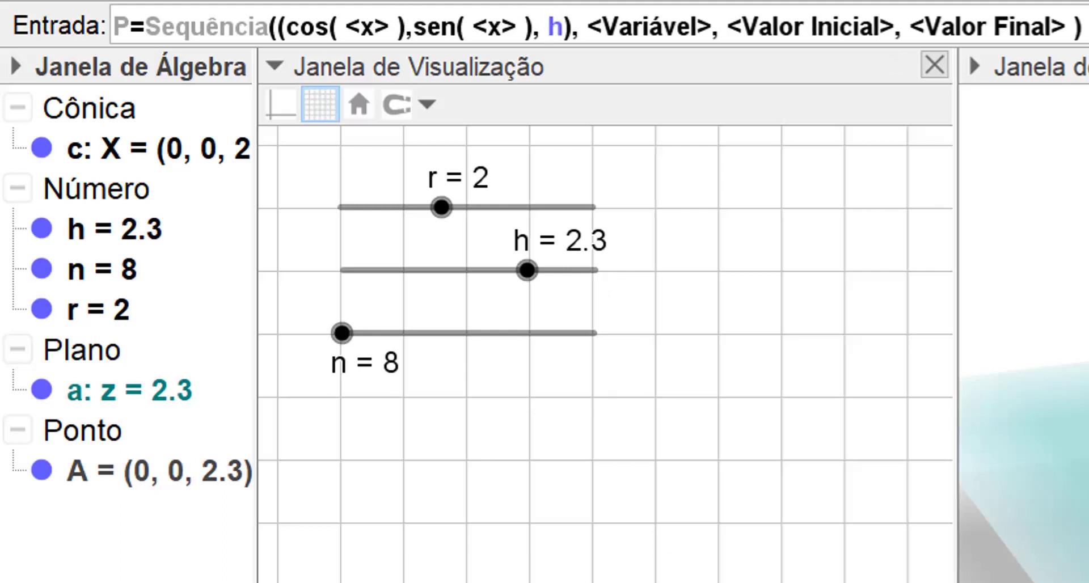
Multiply both the cos and sen coordinates of the expression by r
click(411, 23)
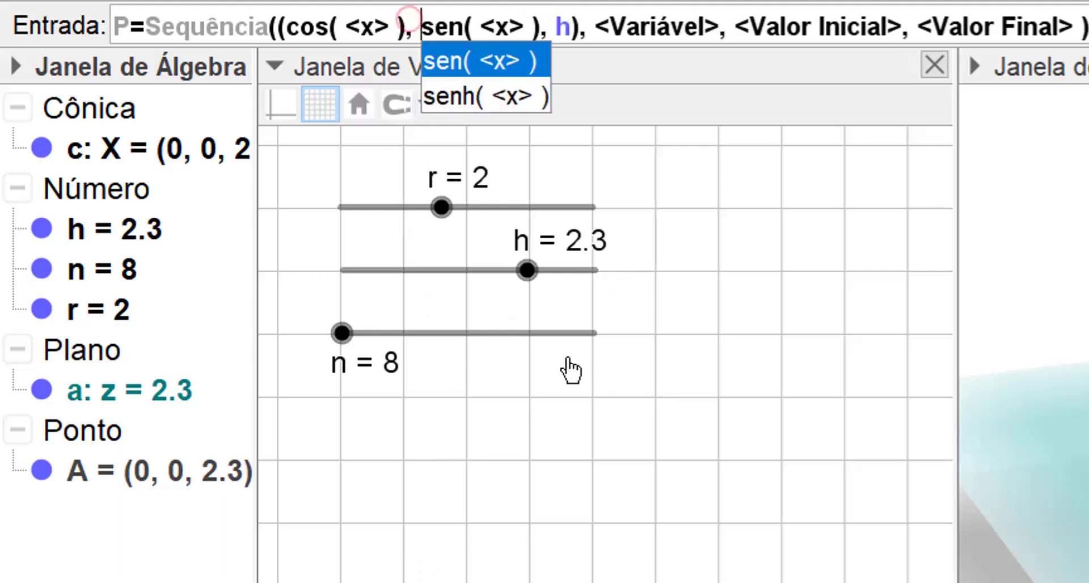
double_click(567, 23)
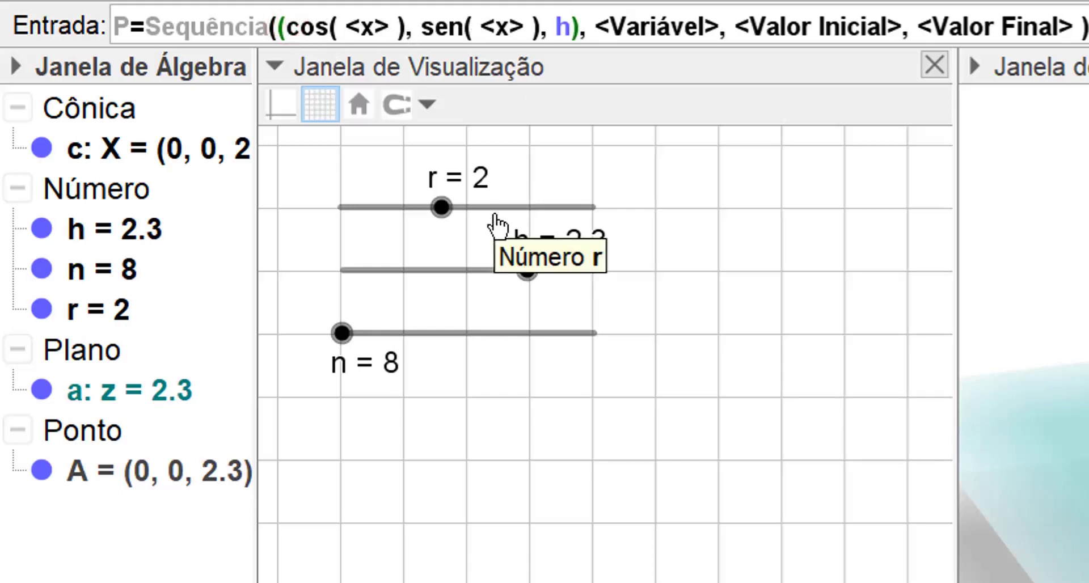
text(r)
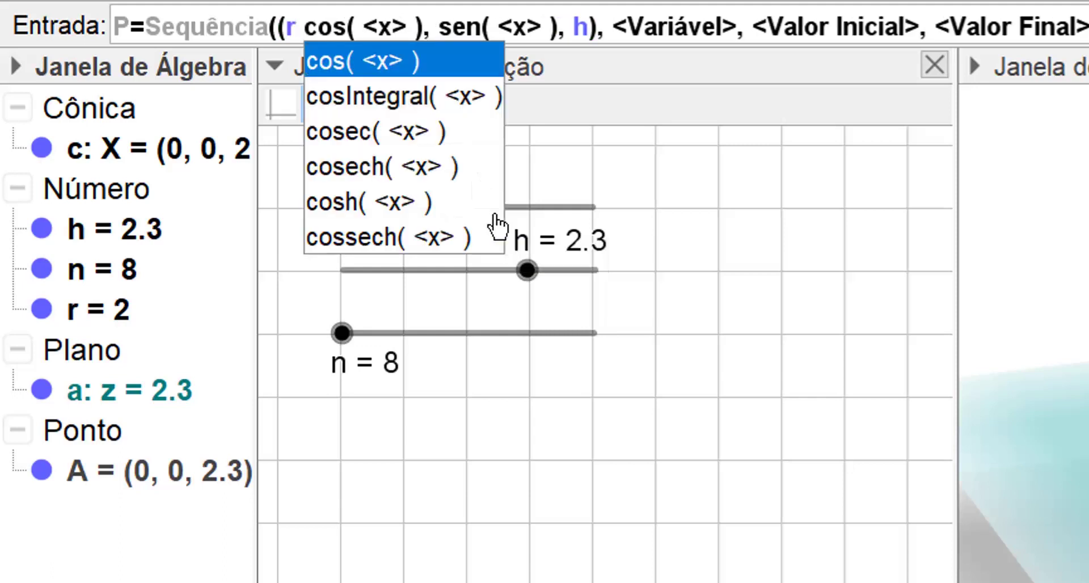
key(Down)
key(Down)
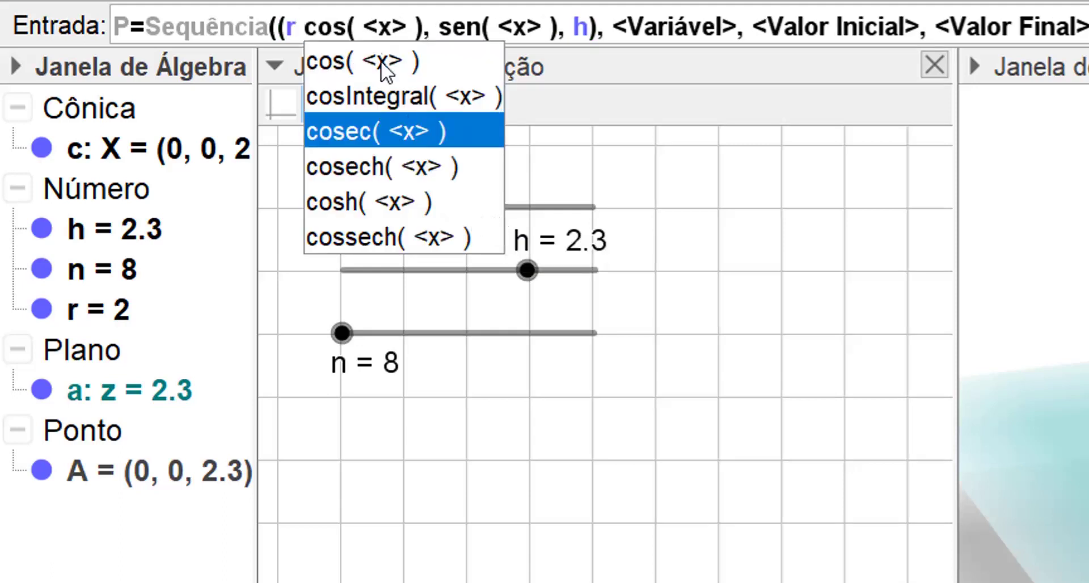
click(428, 26)
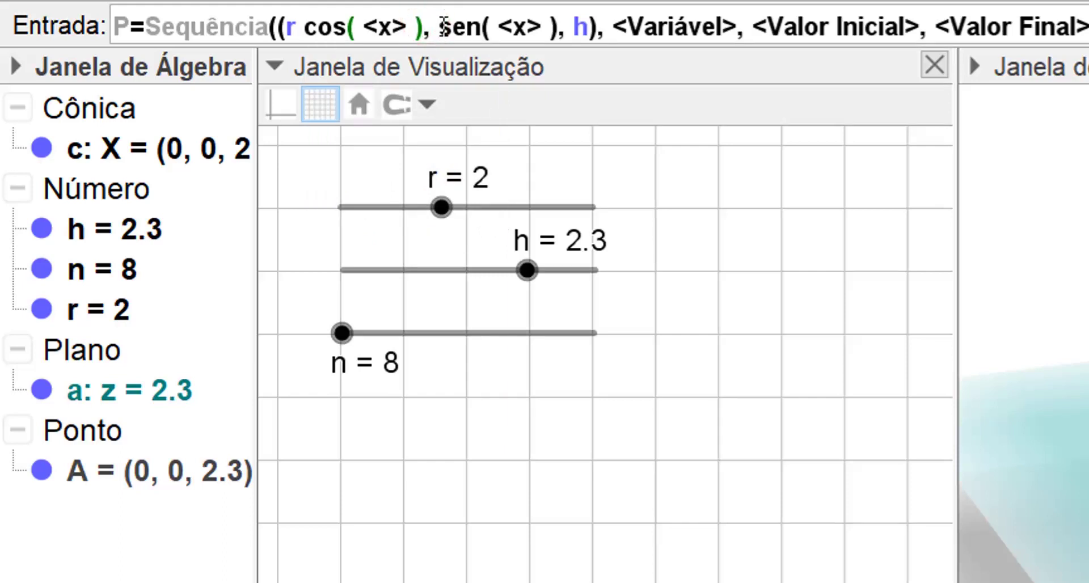
click(441, 26)
text(r)
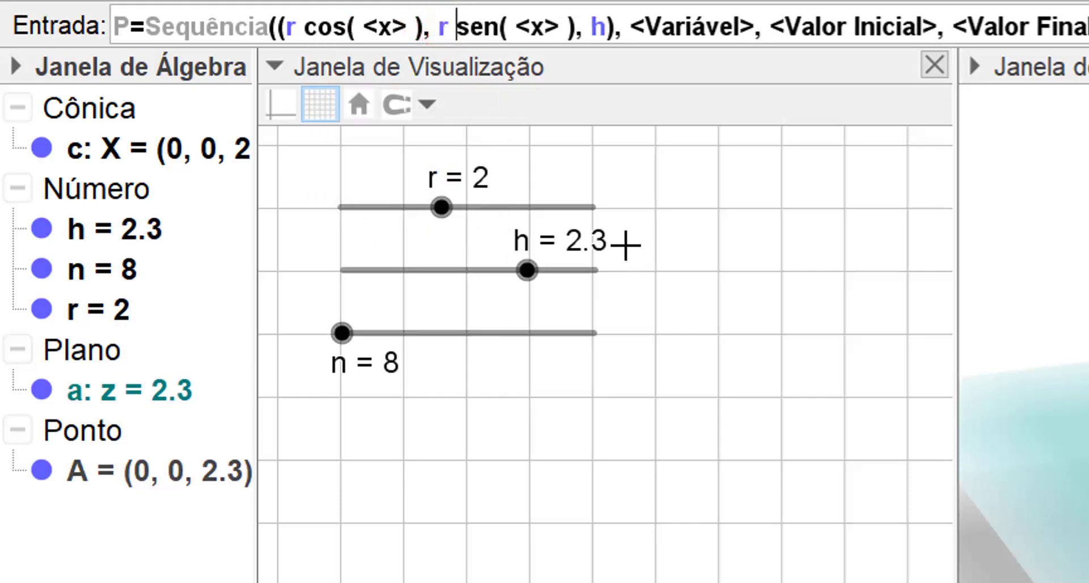
Set the arguments of both cos and sen to 2pi/n
click(568, 22)
drag(362, 27, 410, 26)
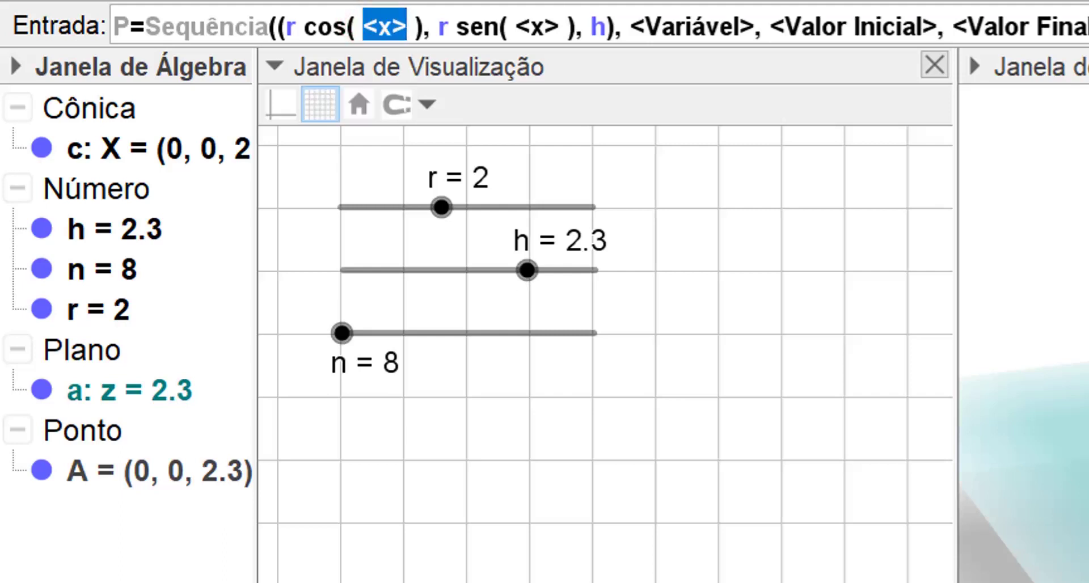
text(2)
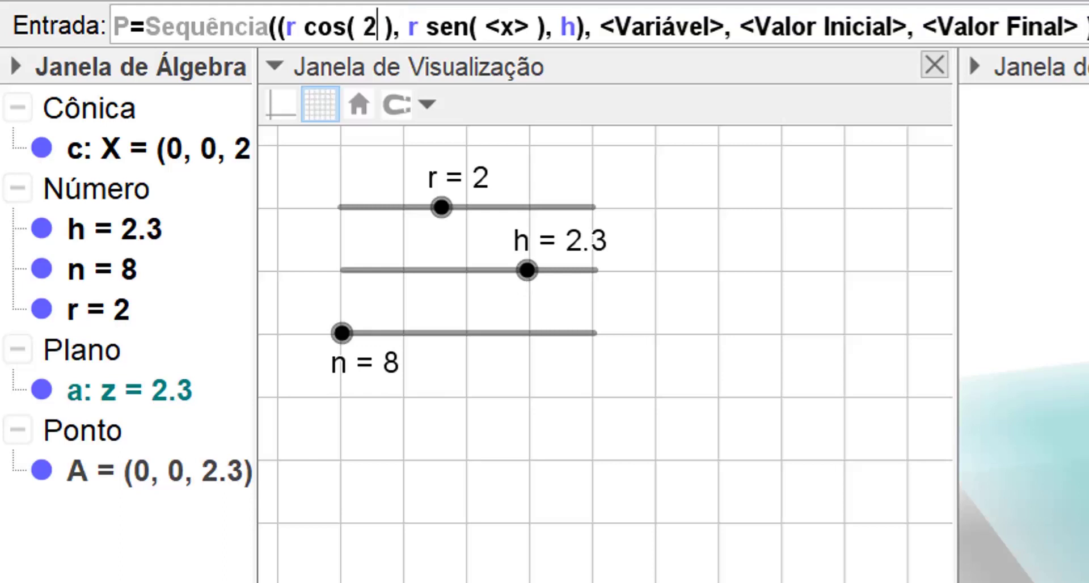
text(pi)
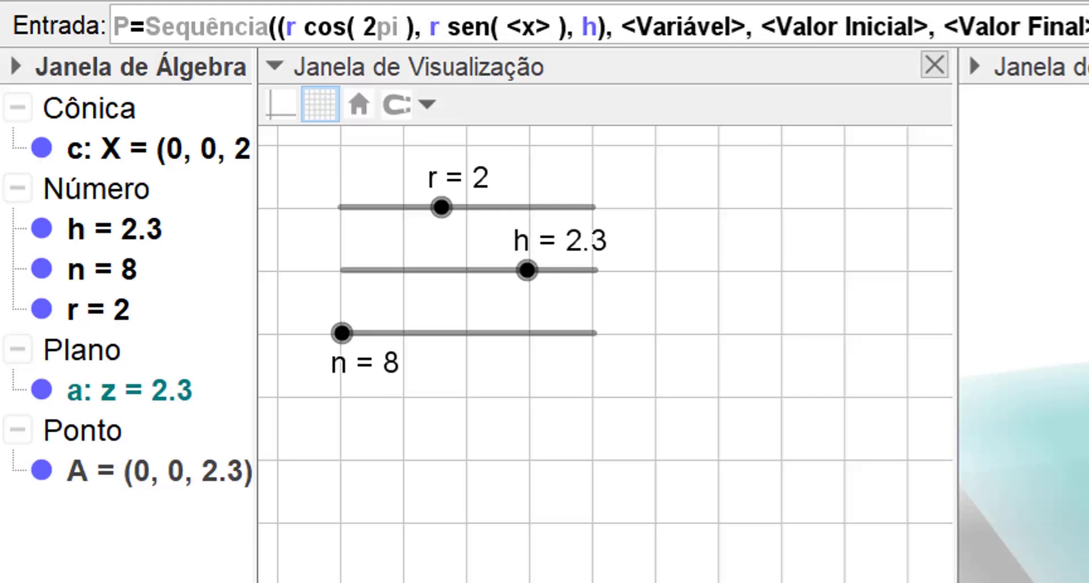
click(504, 26)
text(2pi)
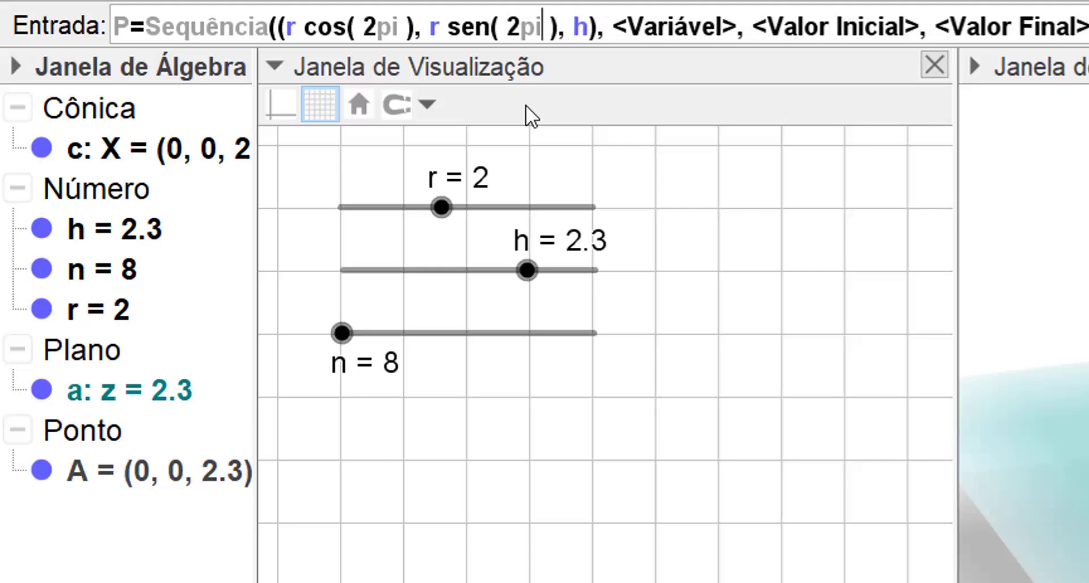
click(562, 25)
click(400, 27)
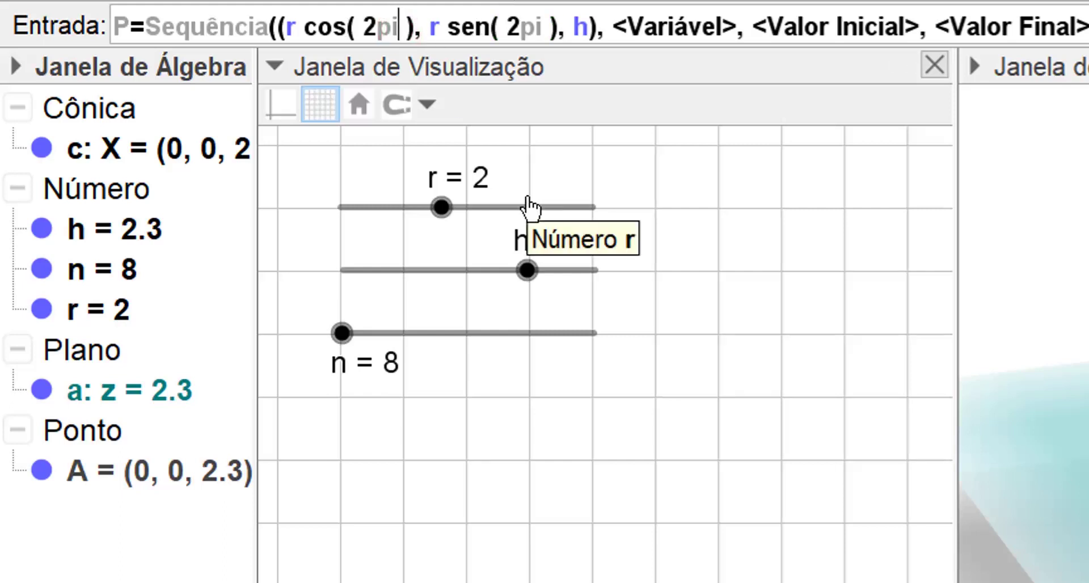
text(/n)
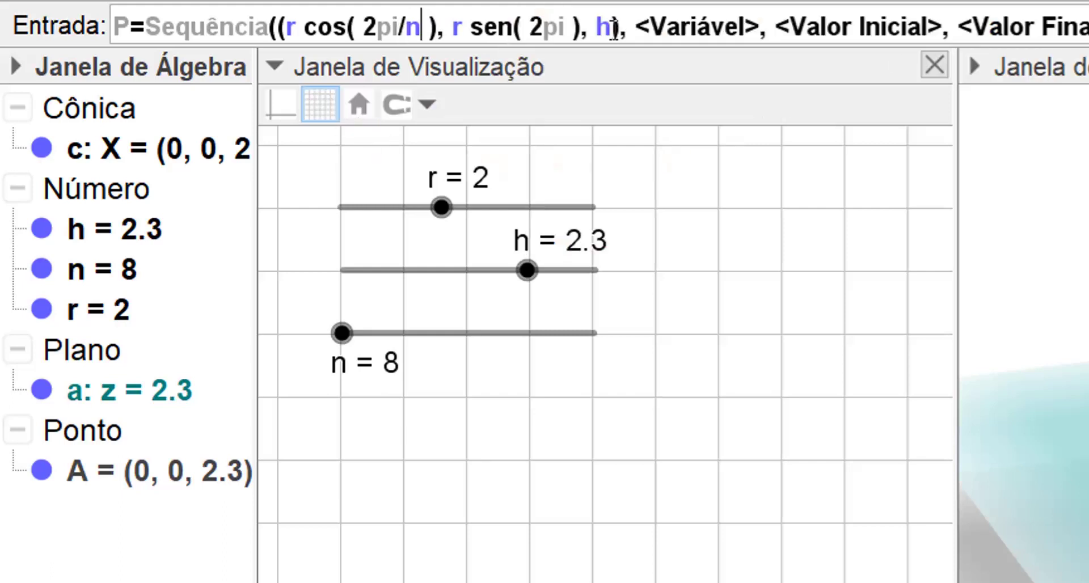
click(564, 27)
text(/n)
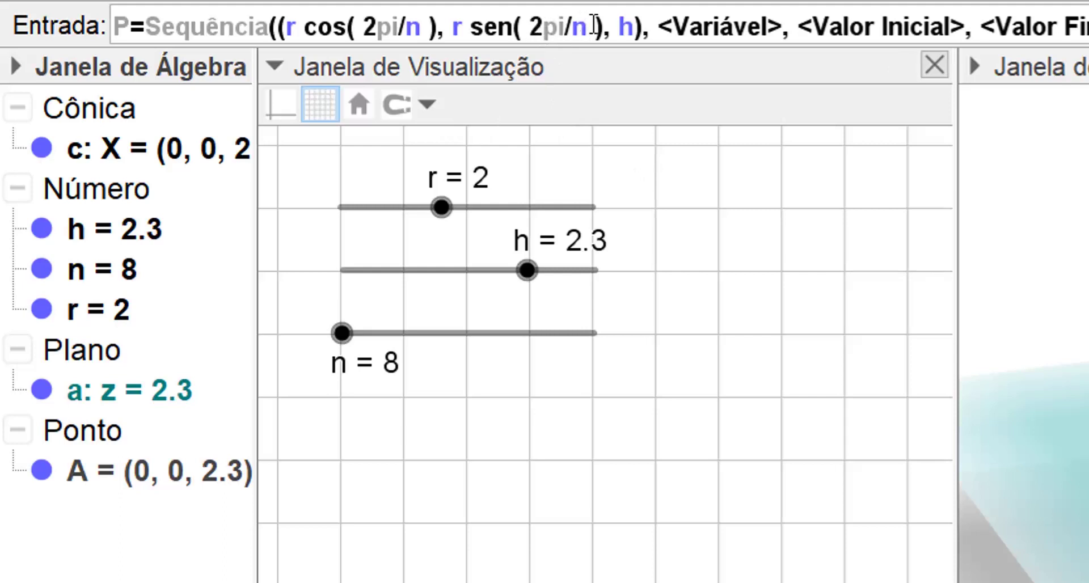
Insert the factor i into both angle arguments, making each 2i pi/n
click(371, 29)
click(372, 25)
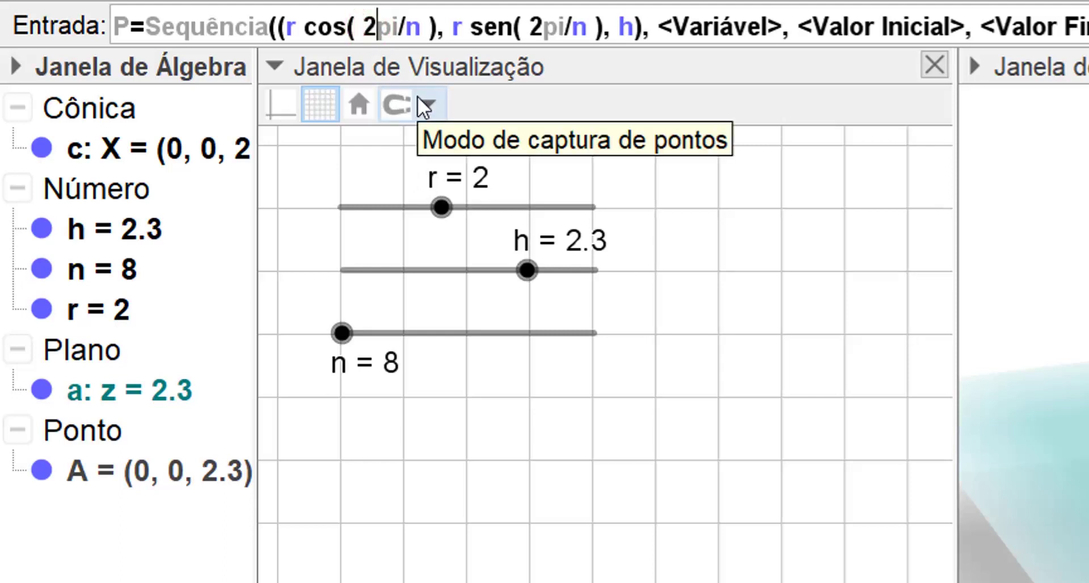
text(i)
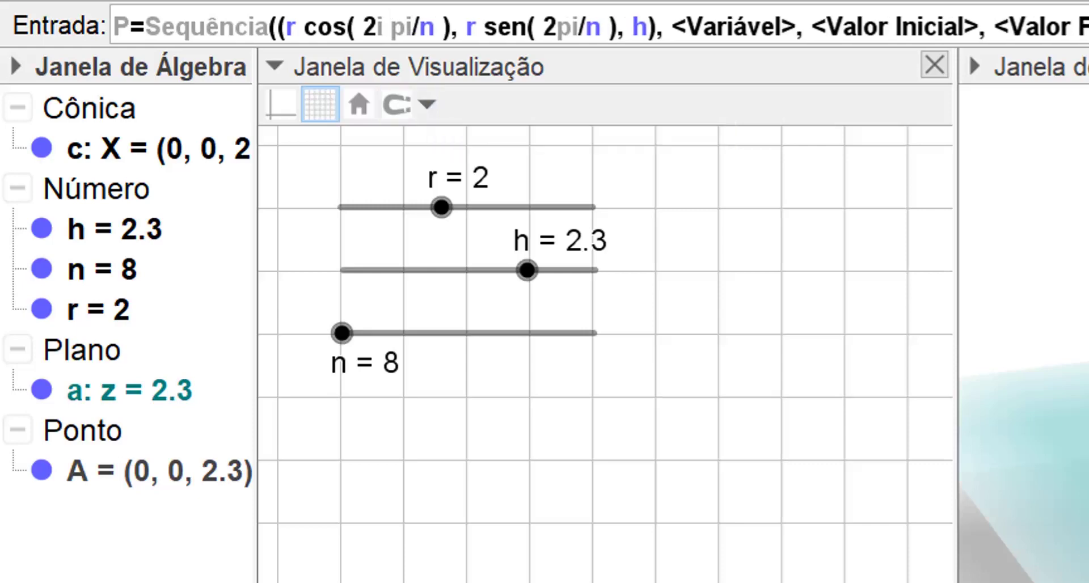
click(555, 25)
text(i)
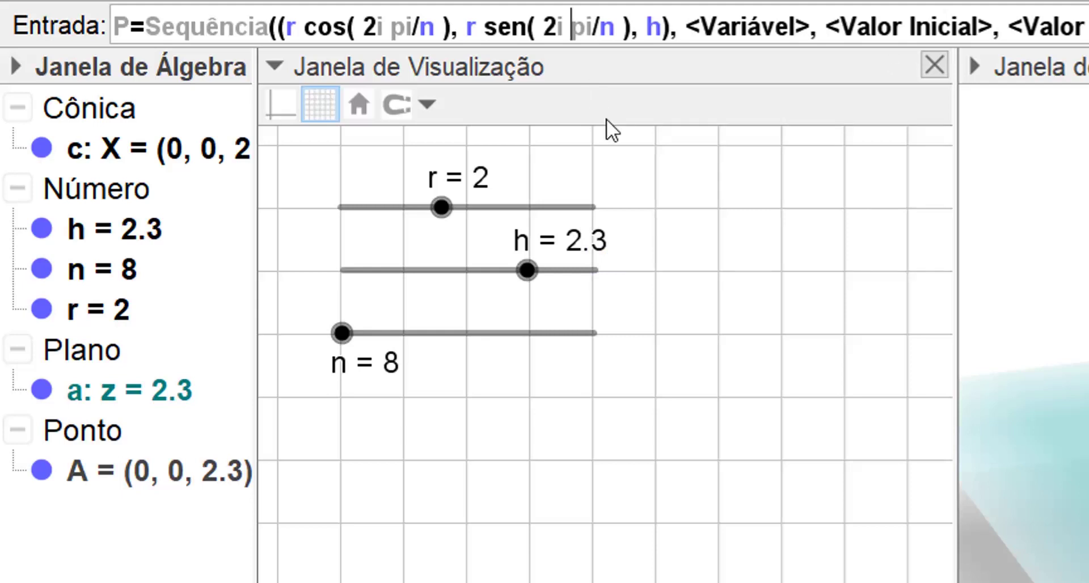
Set the sequence variable to i running from 1 to n, and create list P
key(Tab)
text(i)
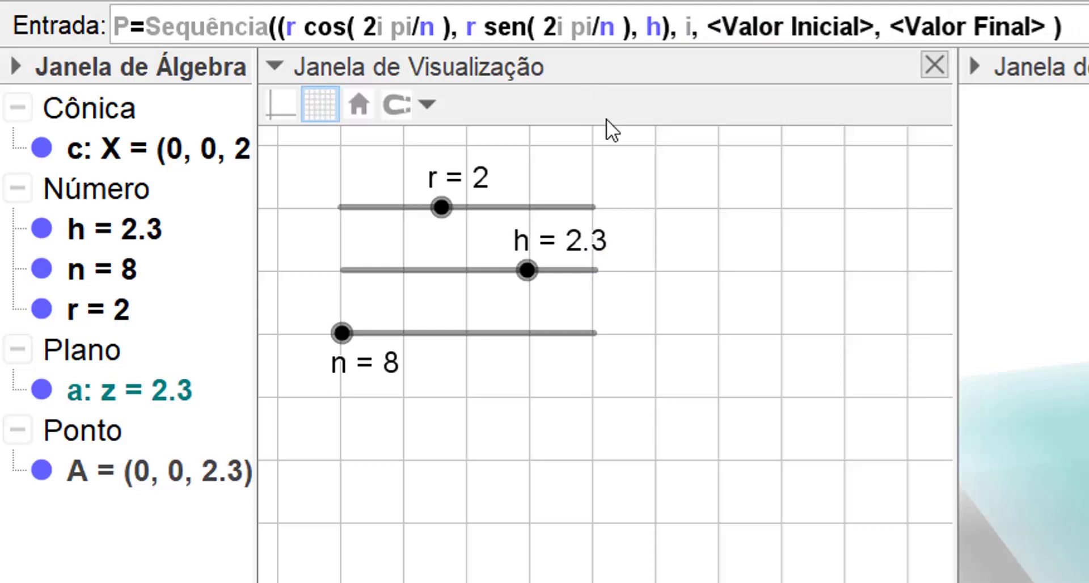
key(Tab)
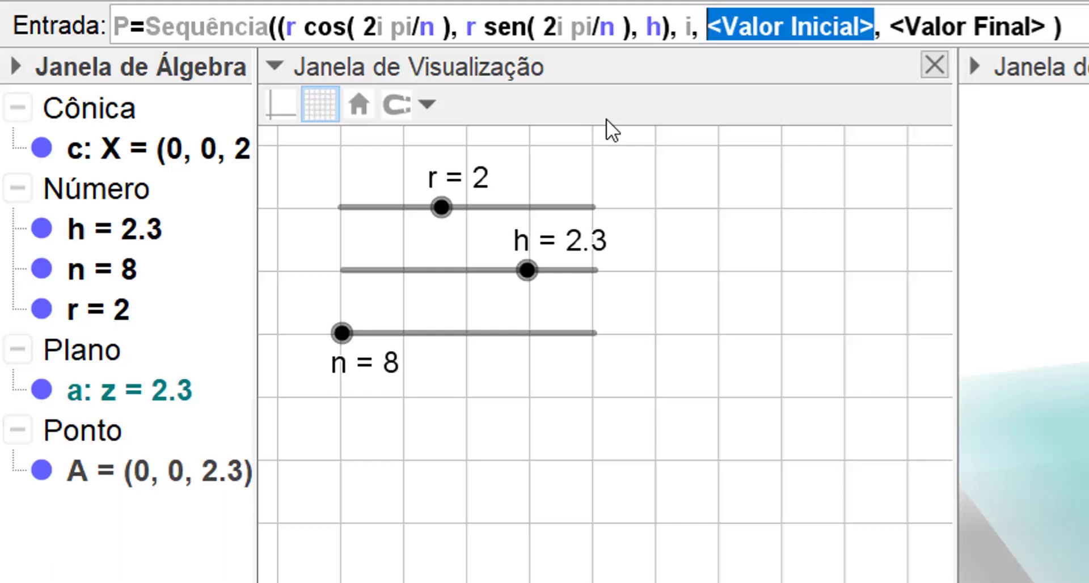
text(1)
key(Tab)
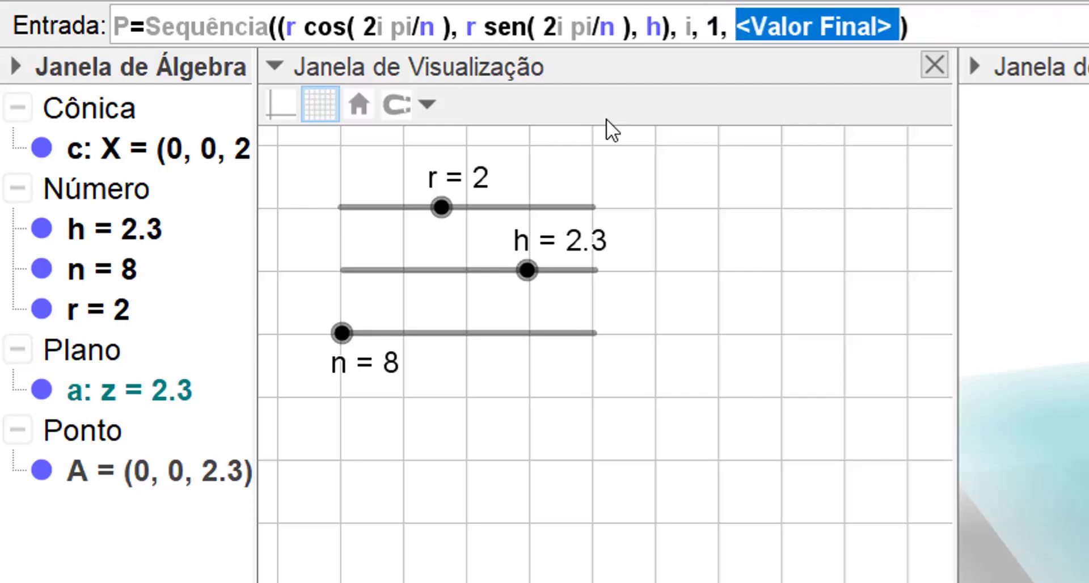
text(n)
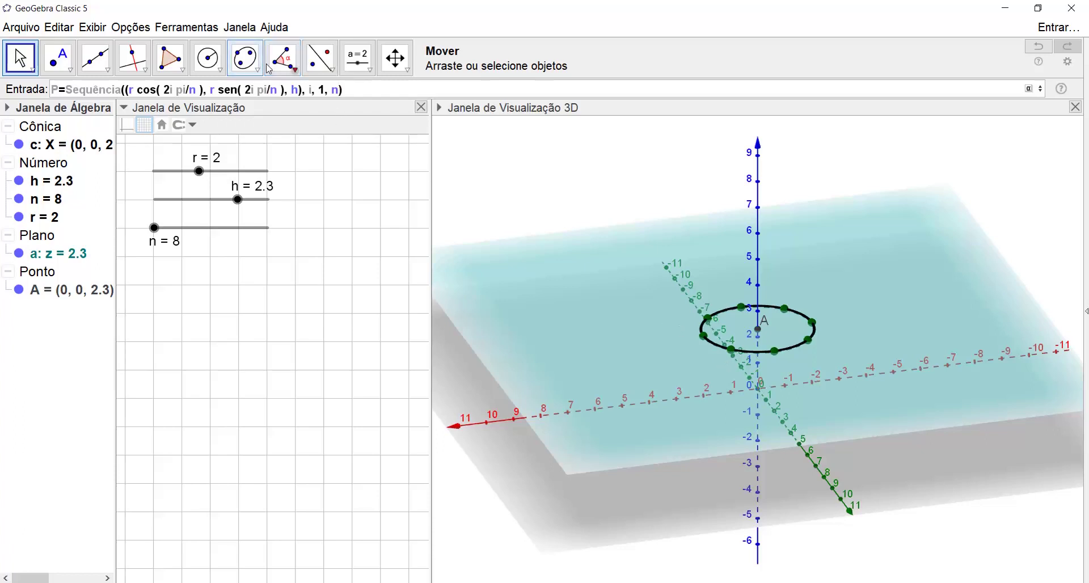
key(Return)
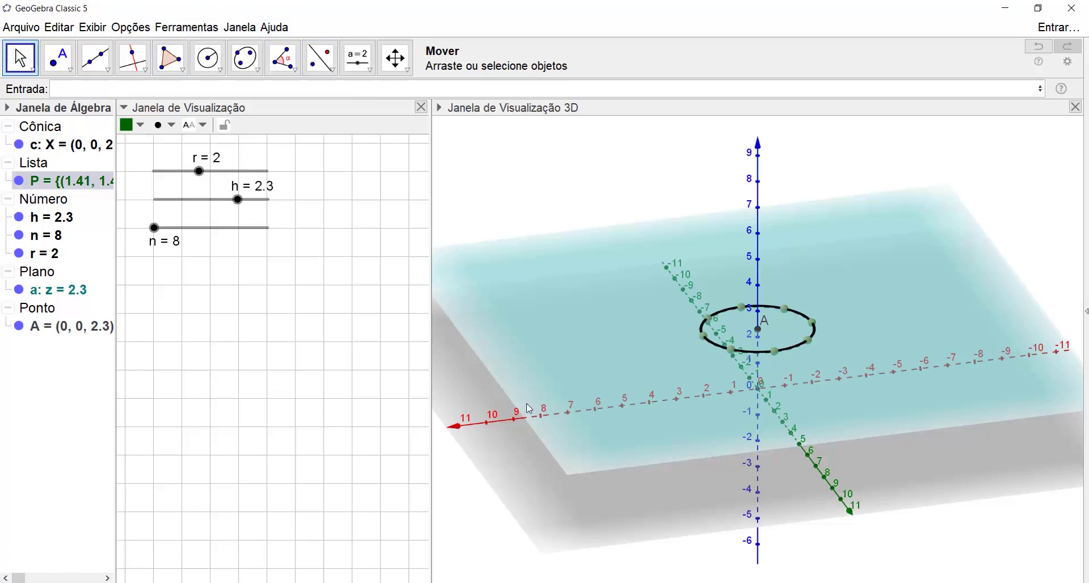
Test the r slider at its current radius and set the height slider h to 3
click(492, 418)
click(620, 413)
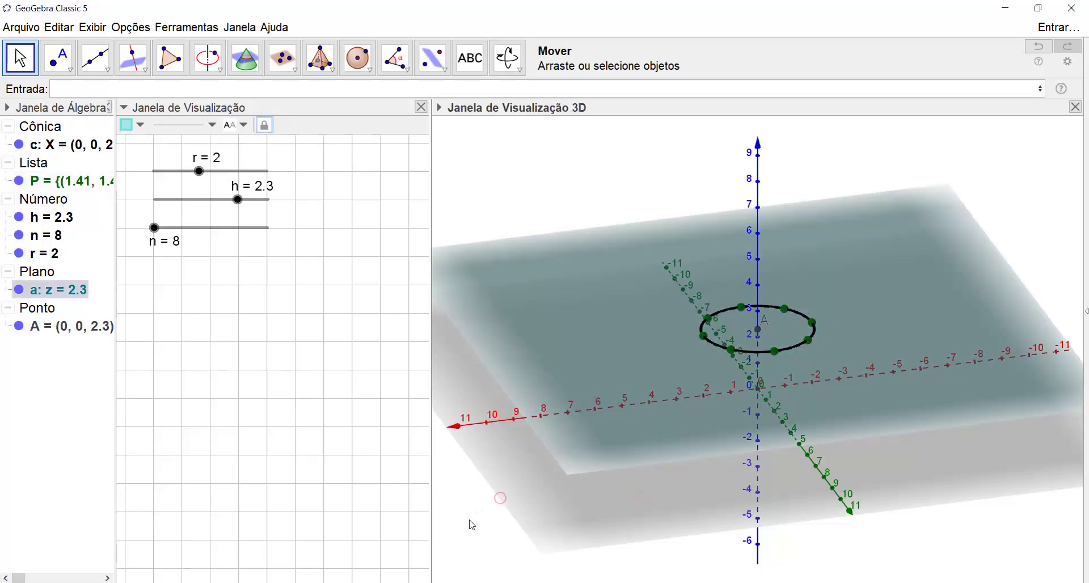
click(500, 499)
mouse_move(198, 171)
mouse_down()
mouse_move(259, 173)
mouse_move(174, 174)
mouse_move(240, 177)
mouse_move(199, 176)
mouse_up()
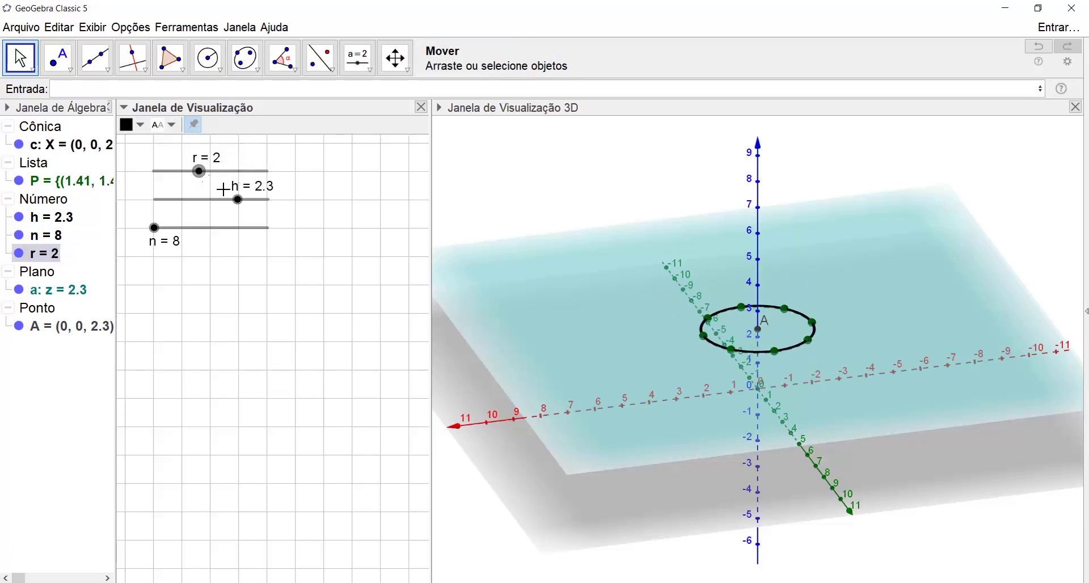
mouse_move(241, 209)
mouse_down()
mouse_move(266, 208)
mouse_move(218, 207)
mouse_move(246, 208)
mouse_up()
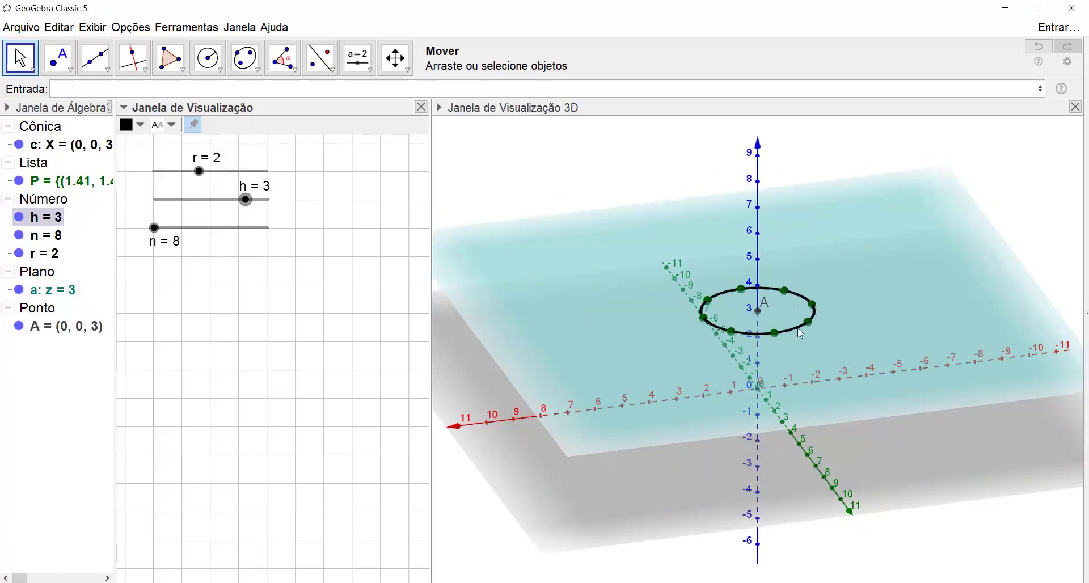
Test the number of points on the circle by raising slider n to 30 and returning it to 8
click(155, 228)
drag(156, 231, 294, 242)
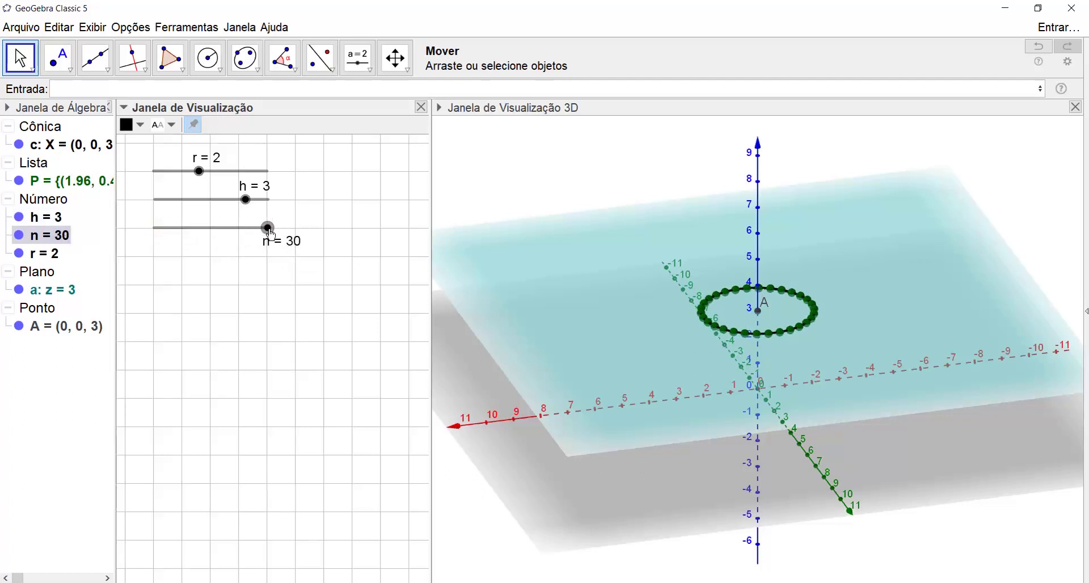
drag(267, 231, 153, 232)
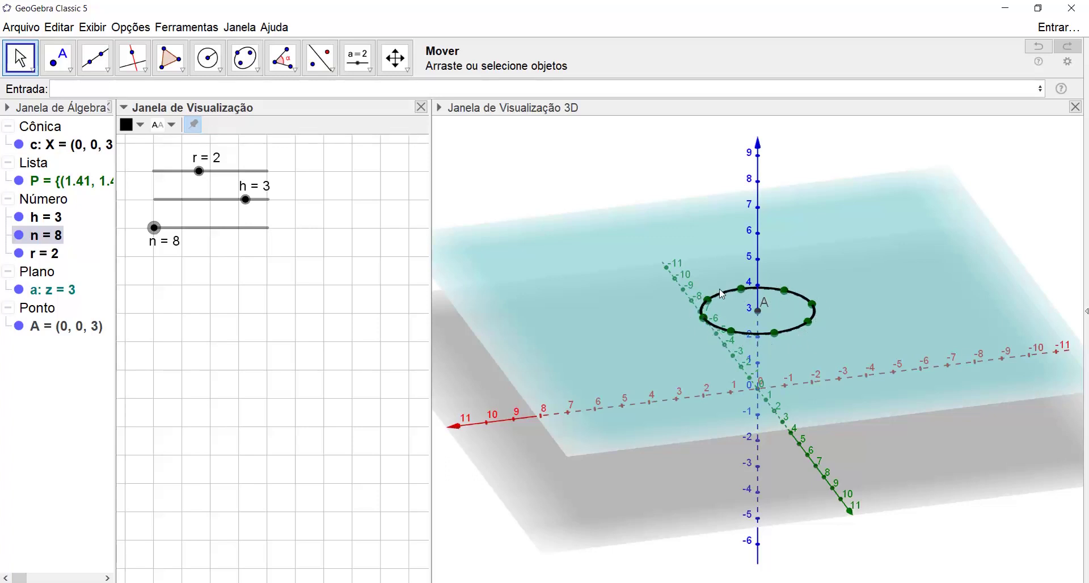
Delete the plane, the circle and its centre point while keeping list P, and set slider r to 2.7
right_click(49, 299)
click(116, 445)
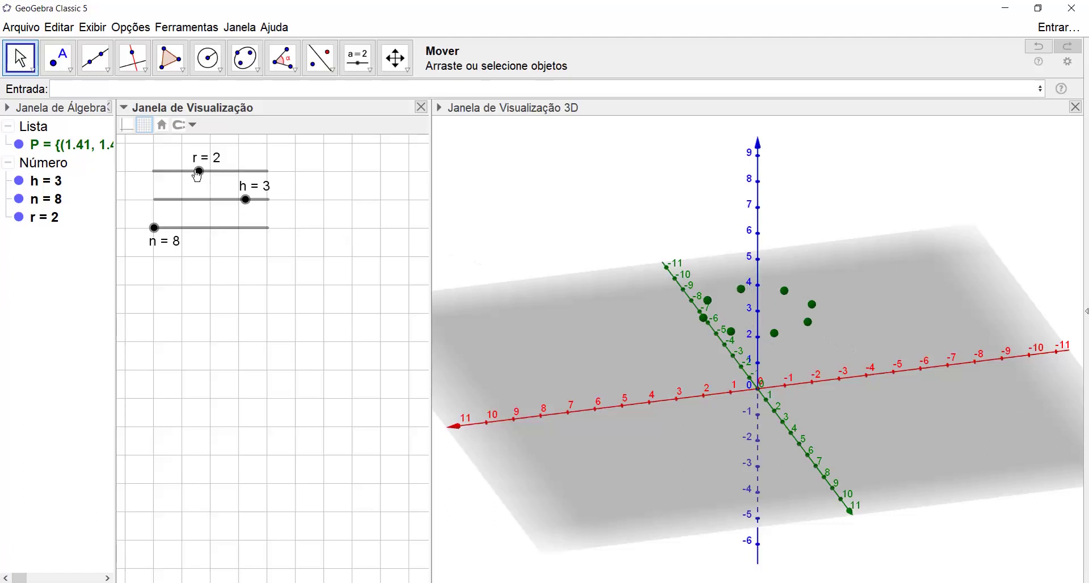
mouse_move(198, 174)
mouse_down()
mouse_move(240, 175)
mouse_move(189, 176)
mouse_move(214, 171)
mouse_up()
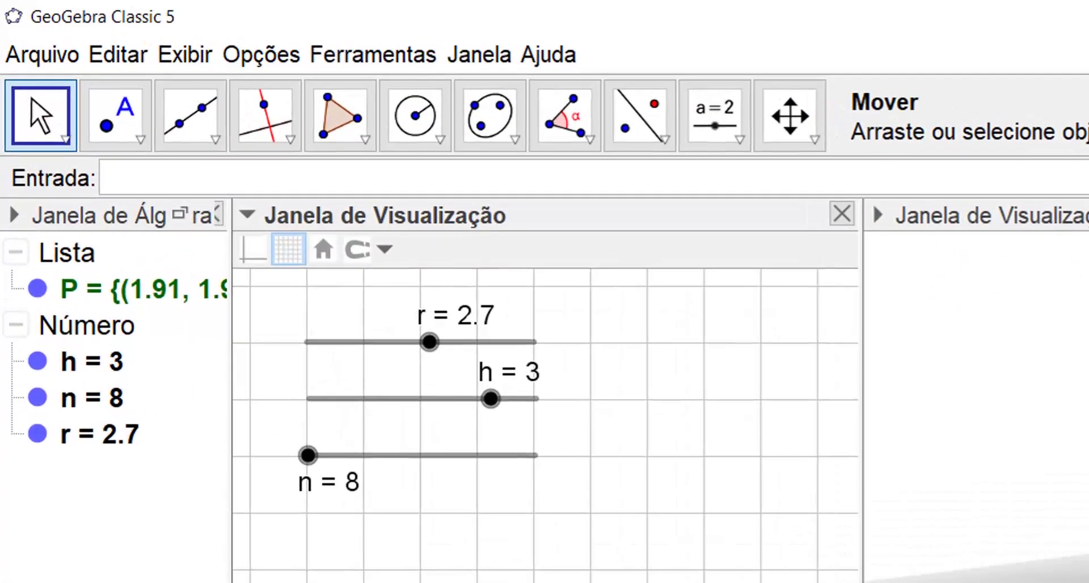
Define the three-variable function f(x,y,z)=x+y+z
text(f()
text(x,)
text(y,)
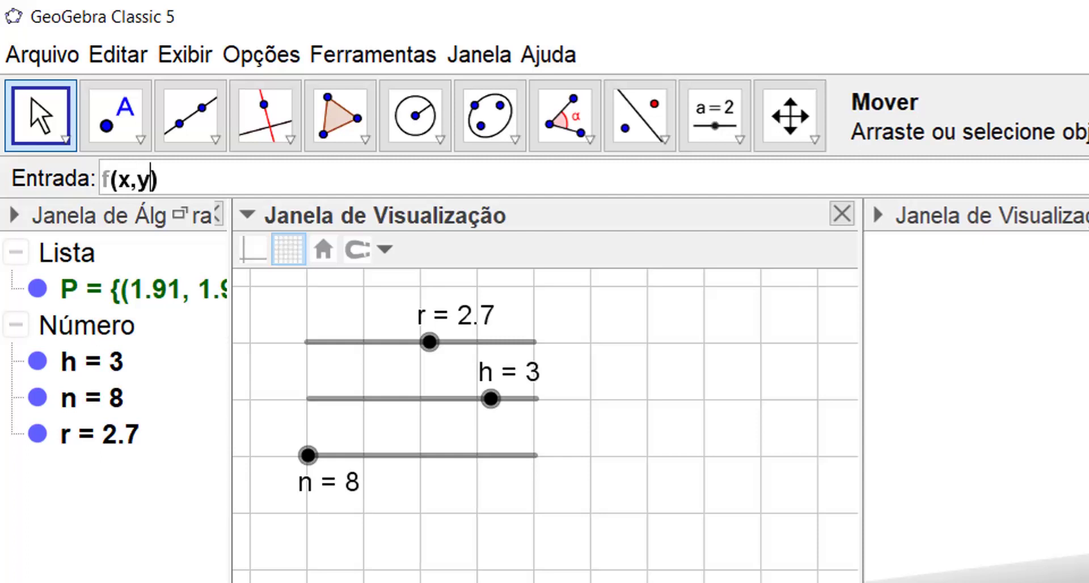
text(z)=)
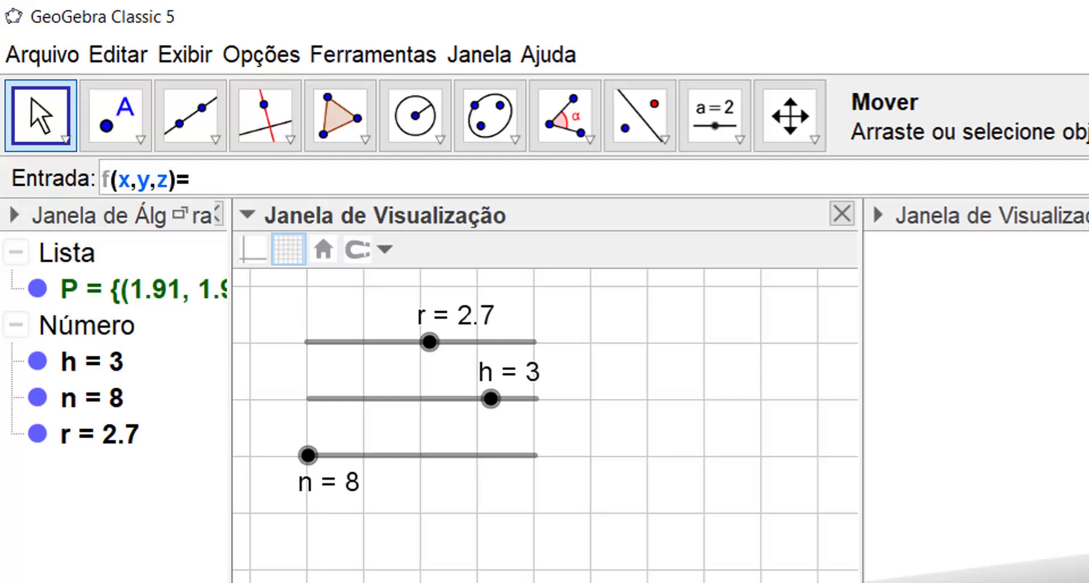
text(x+y+x)
key(BackSpace)
text(z)
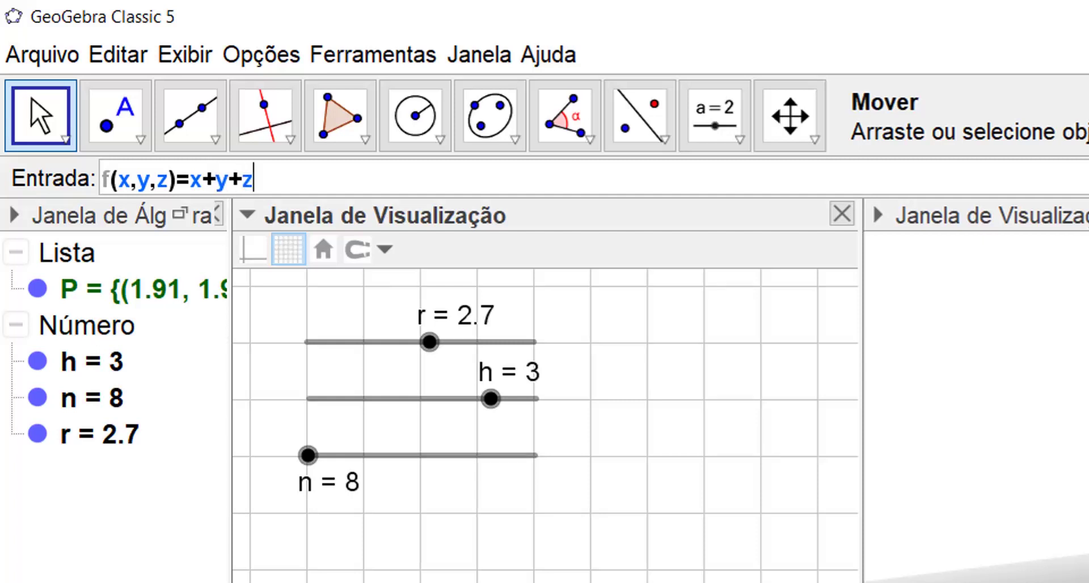
key(Return)
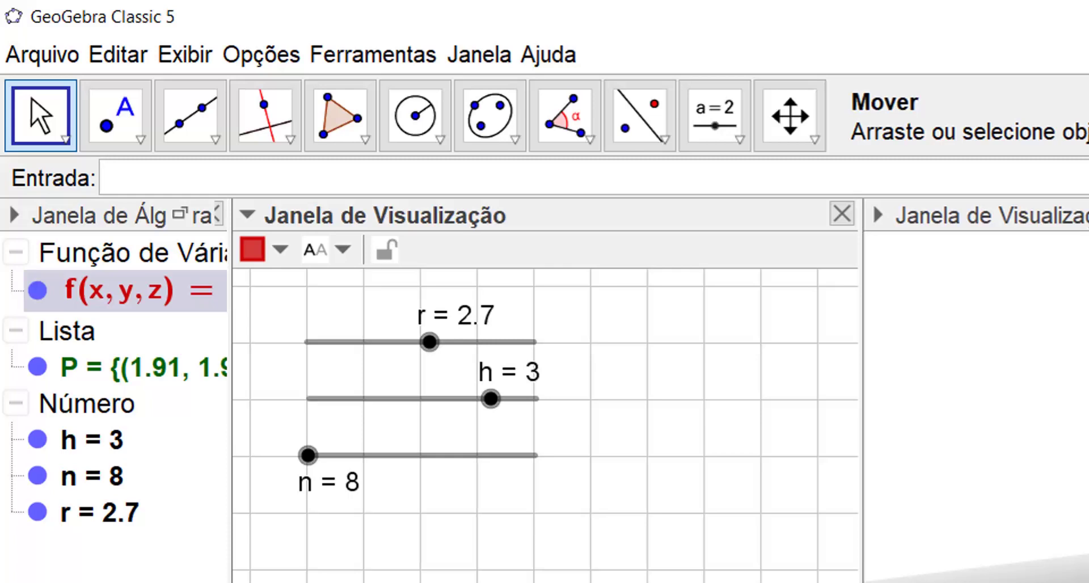
Widen the algebra view so full definitions fit, narrow the 2D view, and define the function g(x,y,z)=x y z
drag(230, 340, 394, 340)
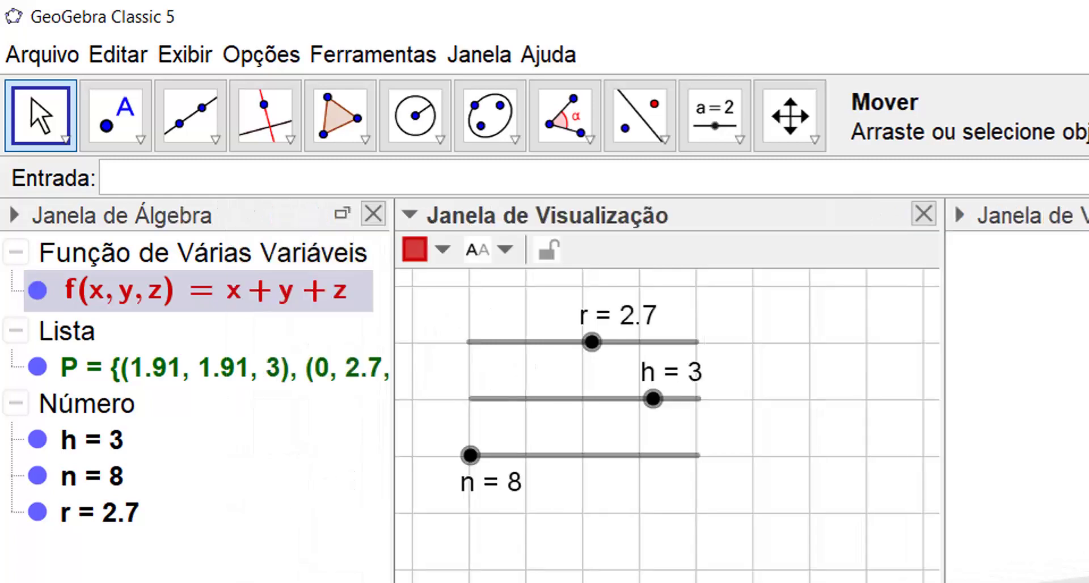
drag(944, 397, 815, 397)
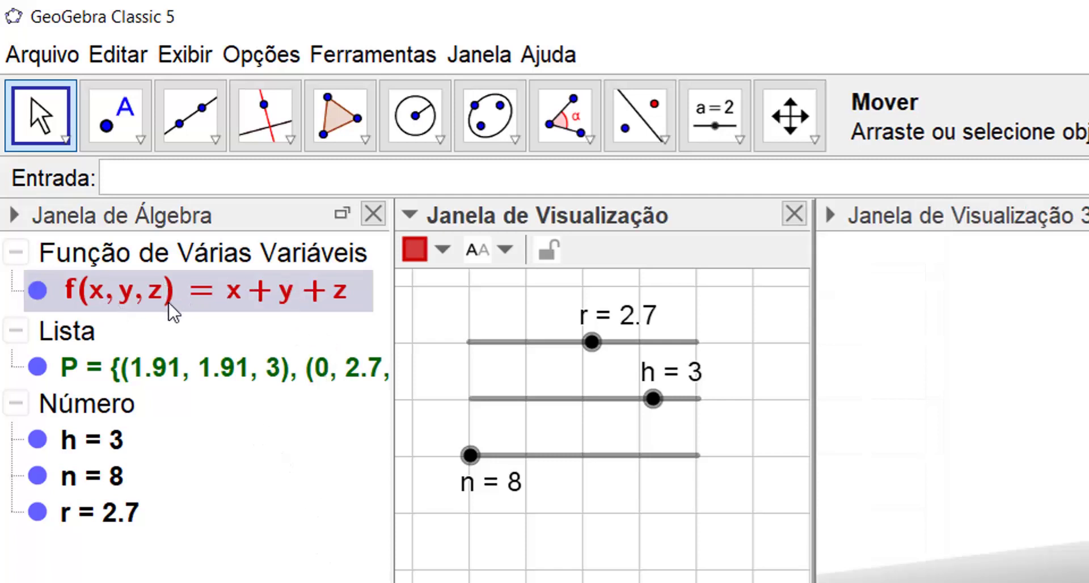
click(177, 173)
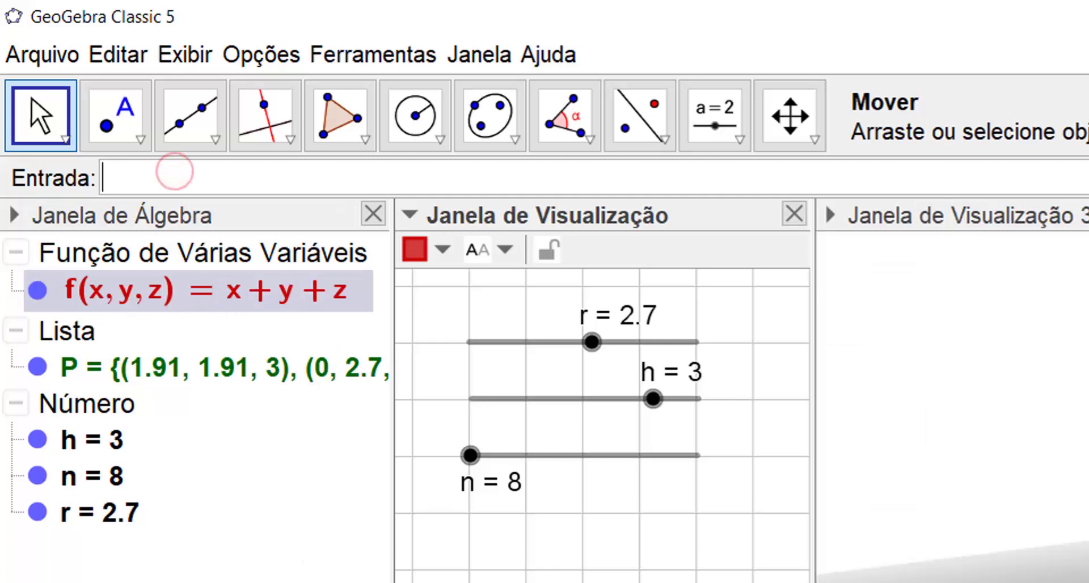
text(g)
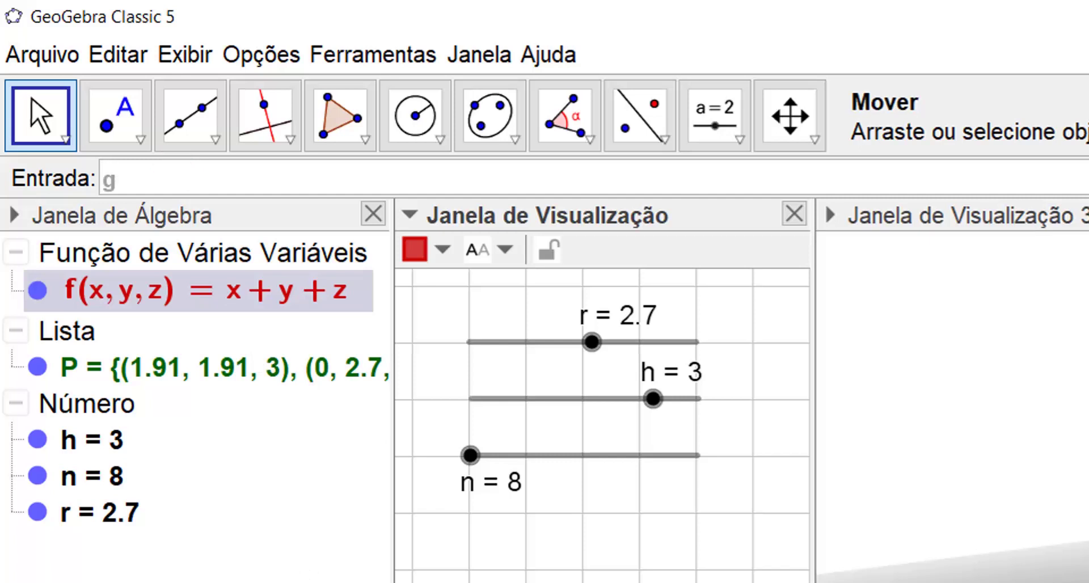
text((x,y,z)=)
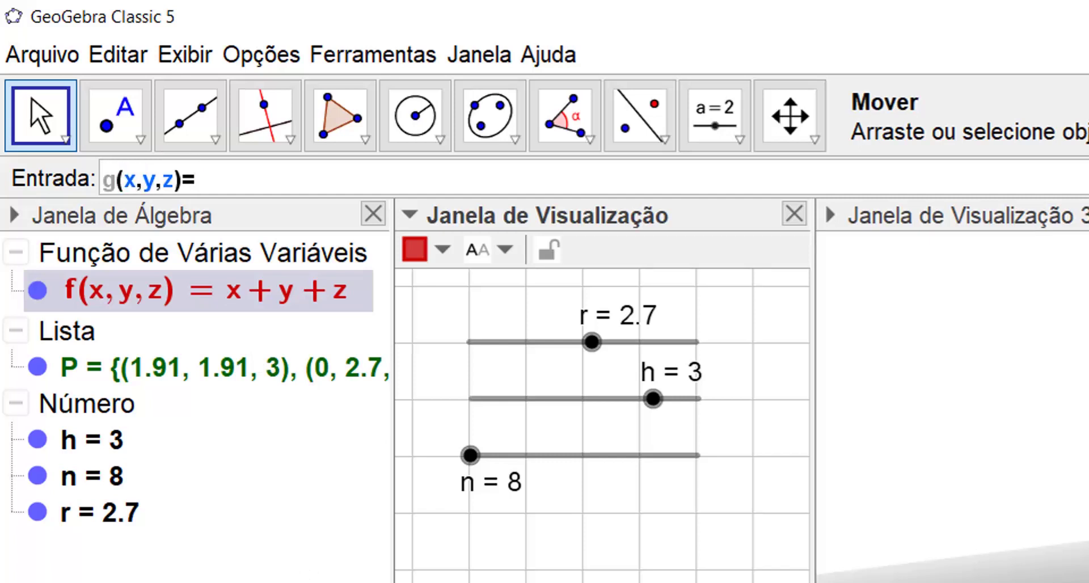
text(x y z)
key(Return)
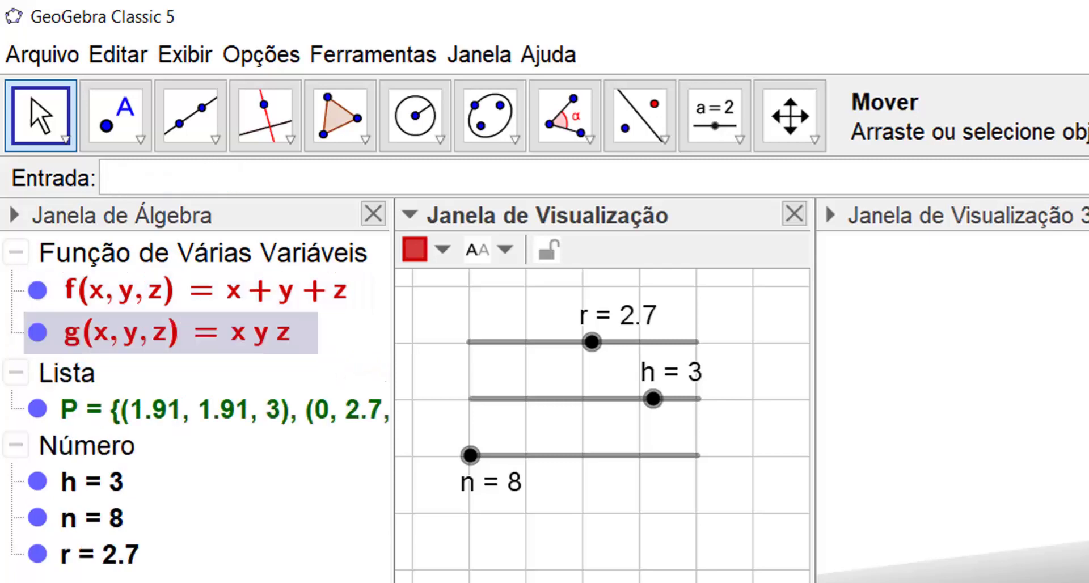
Define the three-variable function k(x,y,z)=x-y+z, using the name k instead of h
text(h(x,)
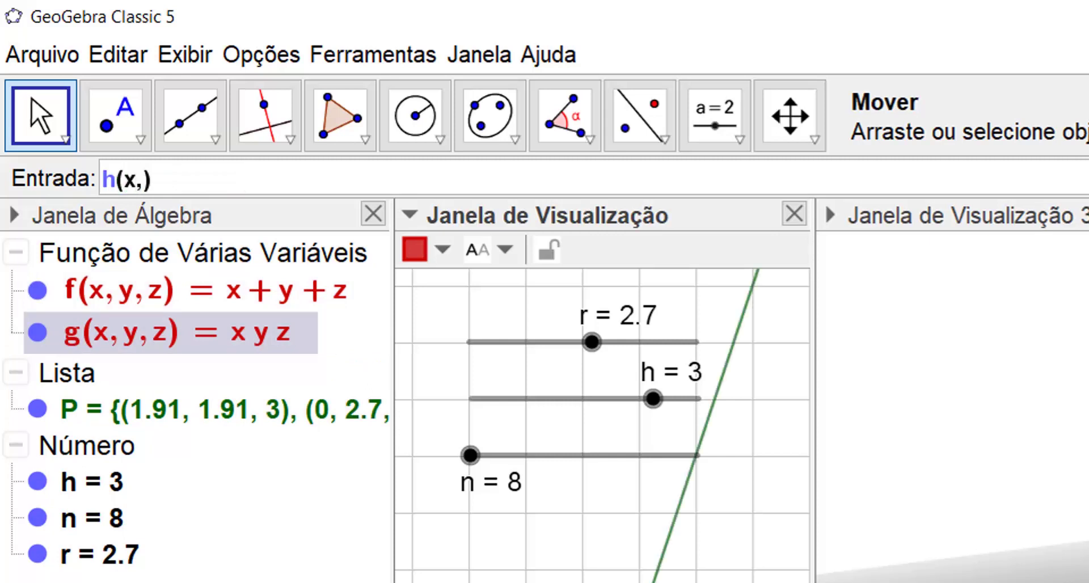
text(y)
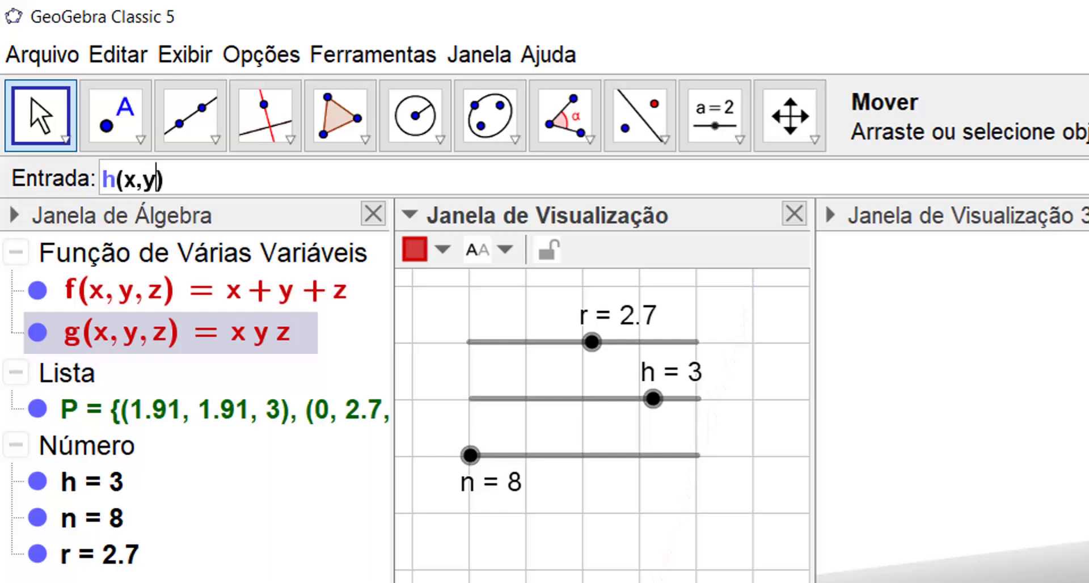
text(,z)
key(Right)
text(=)
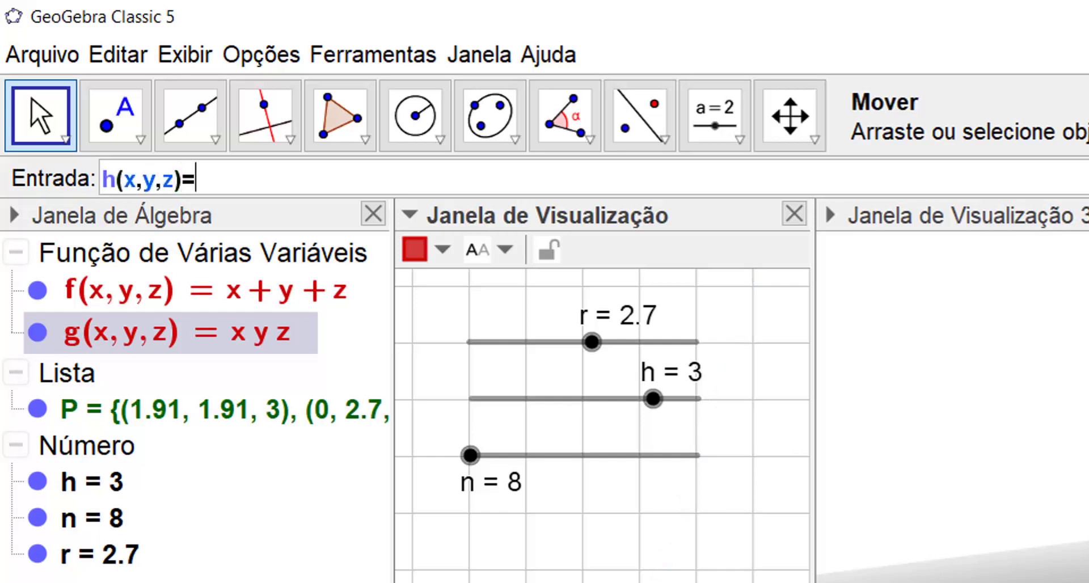
text(x-y+z)
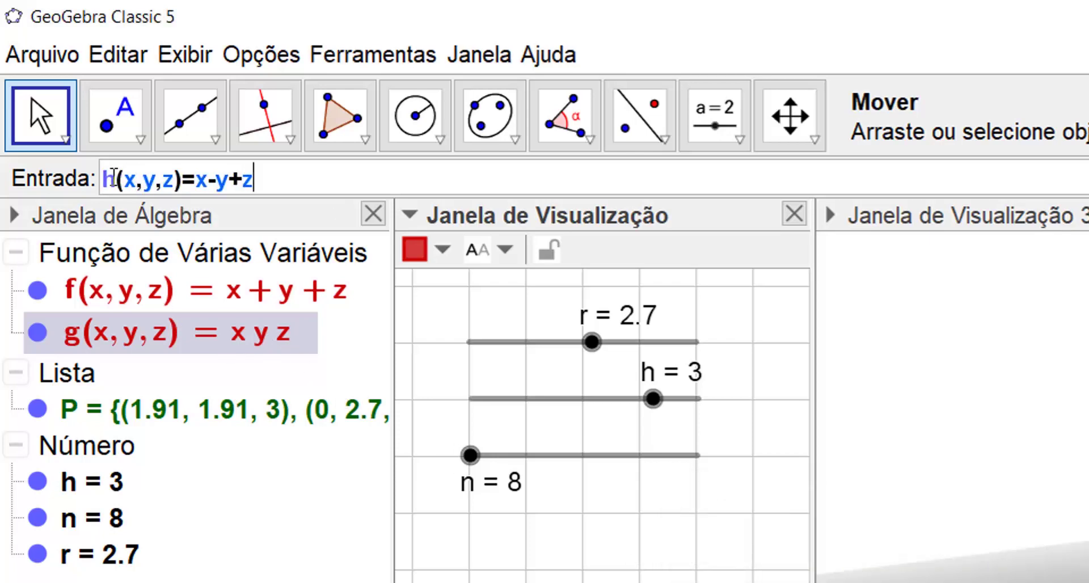
click(110, 177)
text(k)
key(Return)
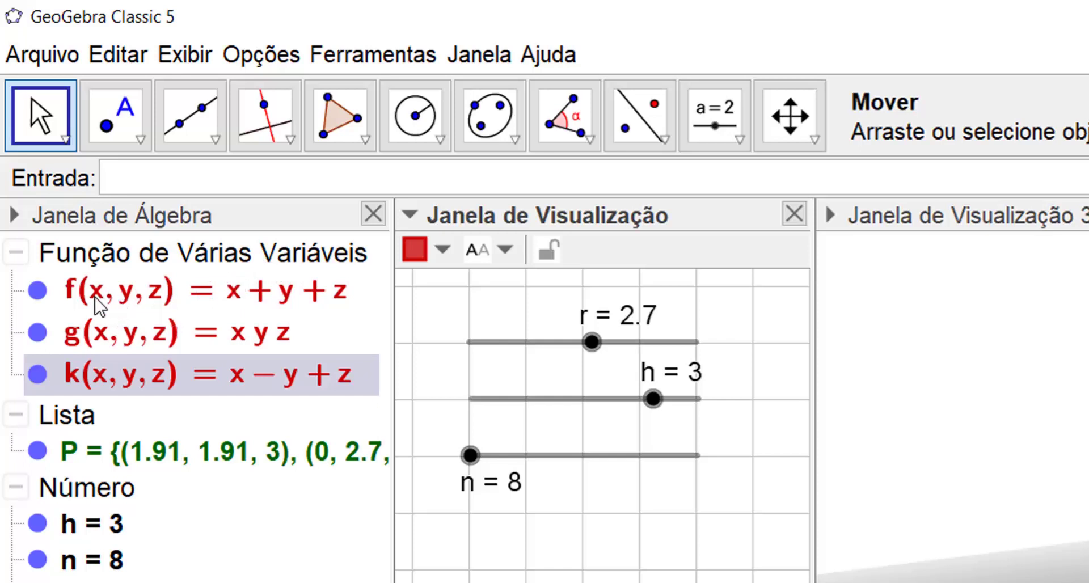
Start a list v using the Sequência form with expression, variable, initial value and final value
click(162, 178)
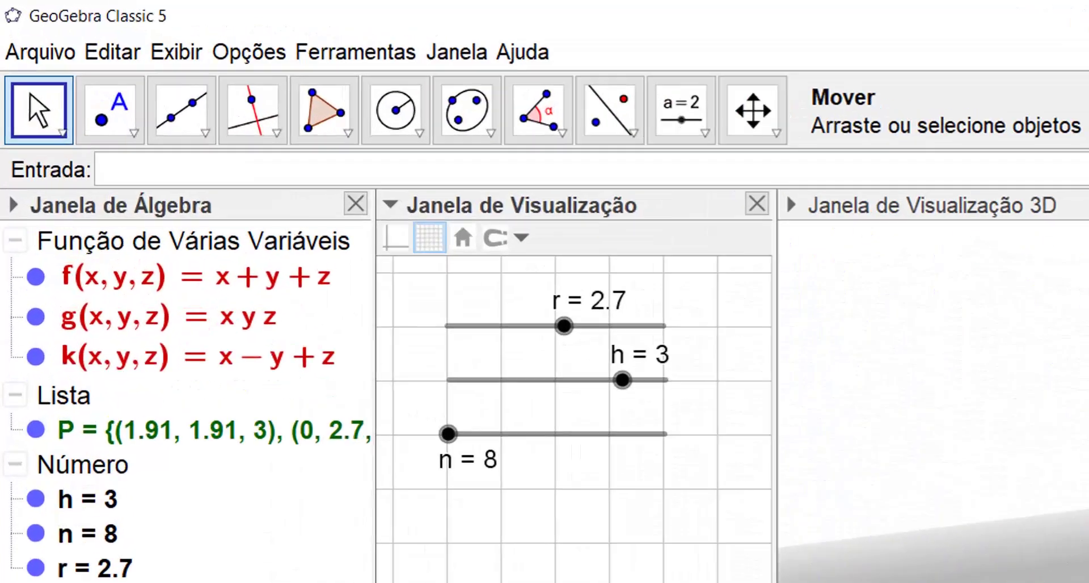
text(Se)
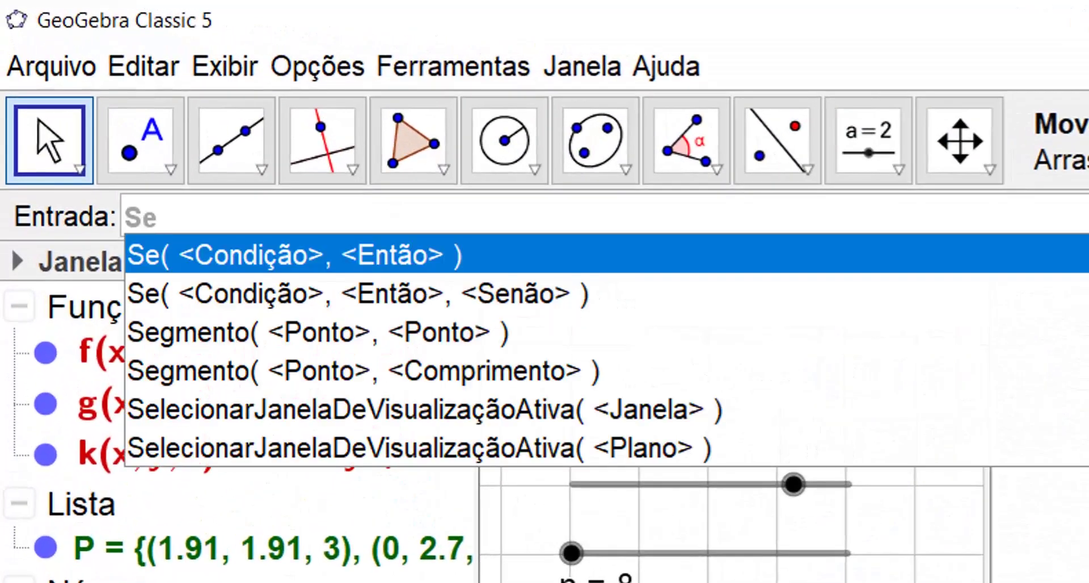
key(BackSpace)
key(BackSpace)
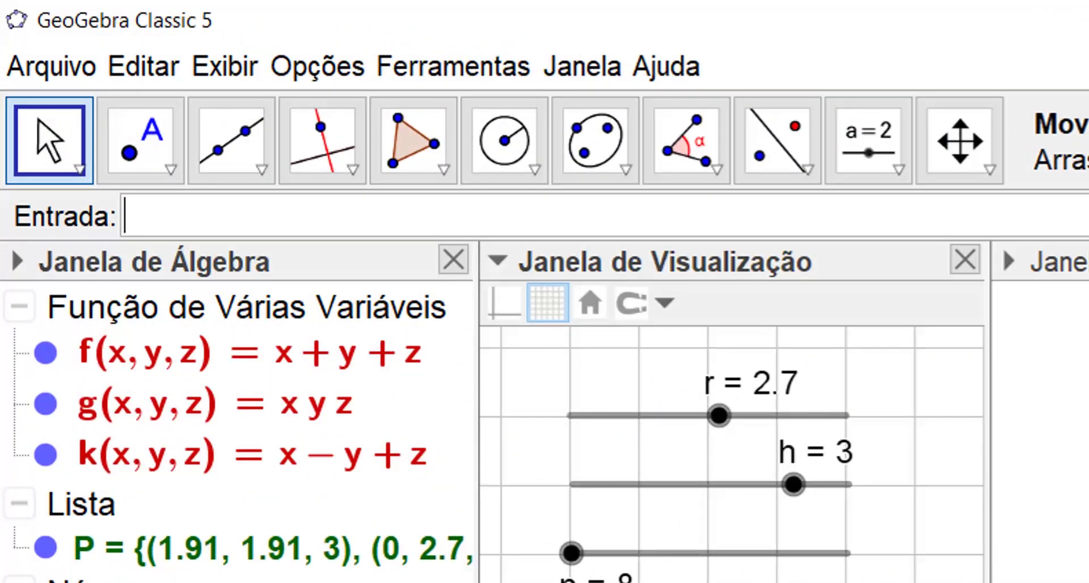
text(v=Seq)
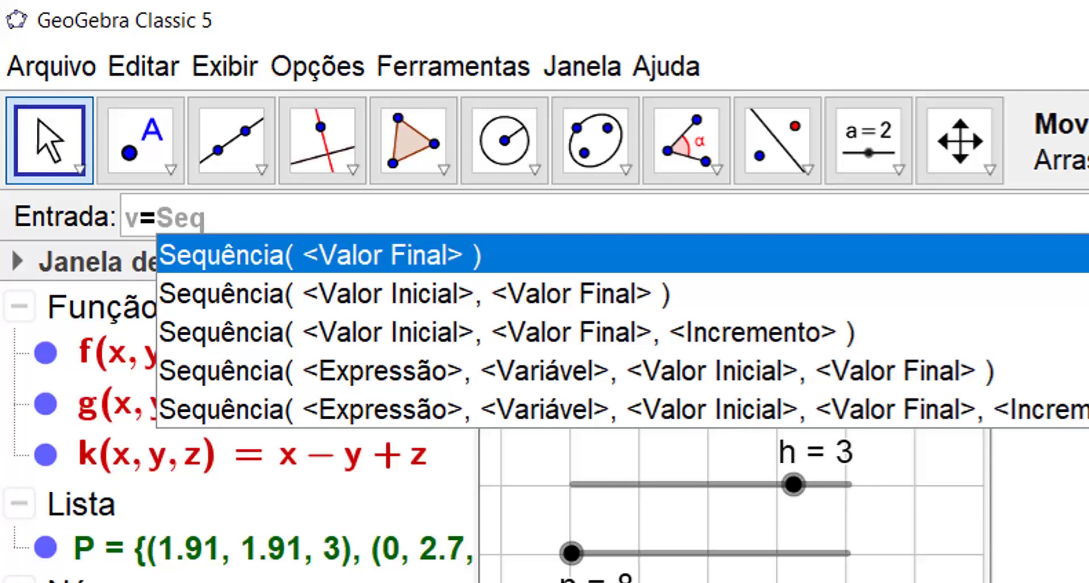
key(Return)
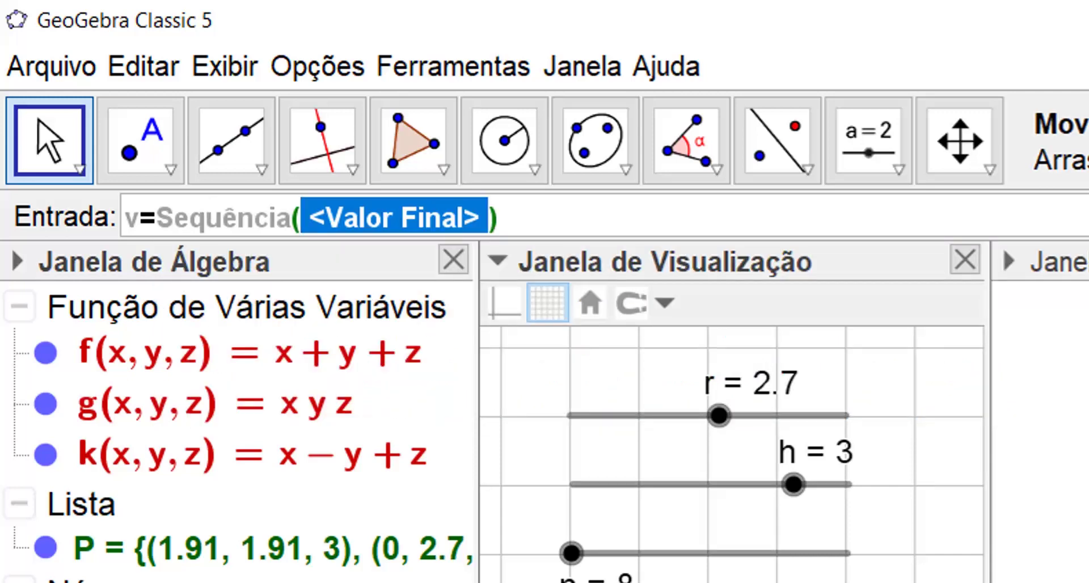
key(BackSpace)
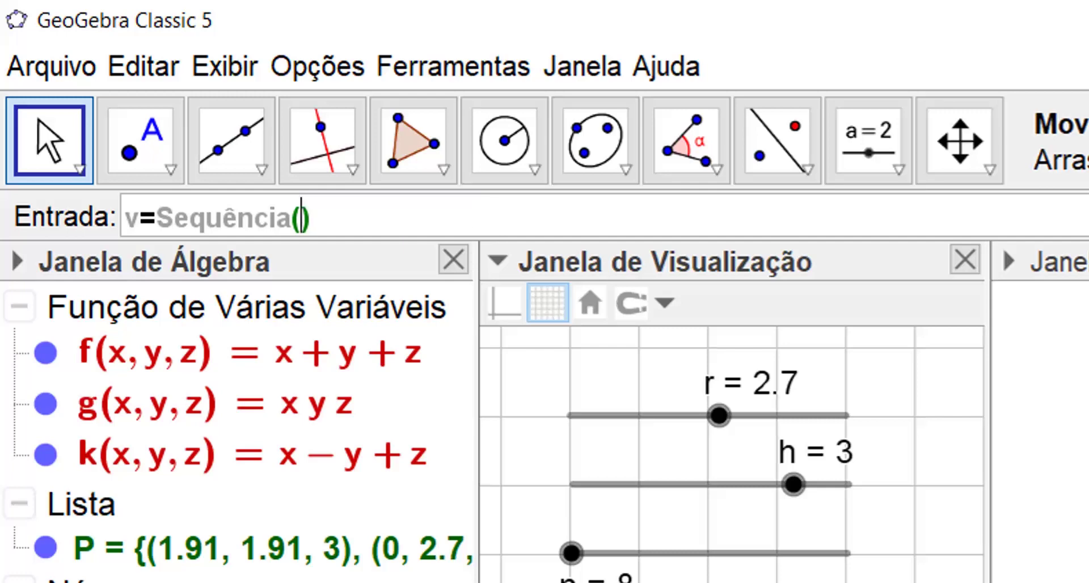
key(BackSpace)
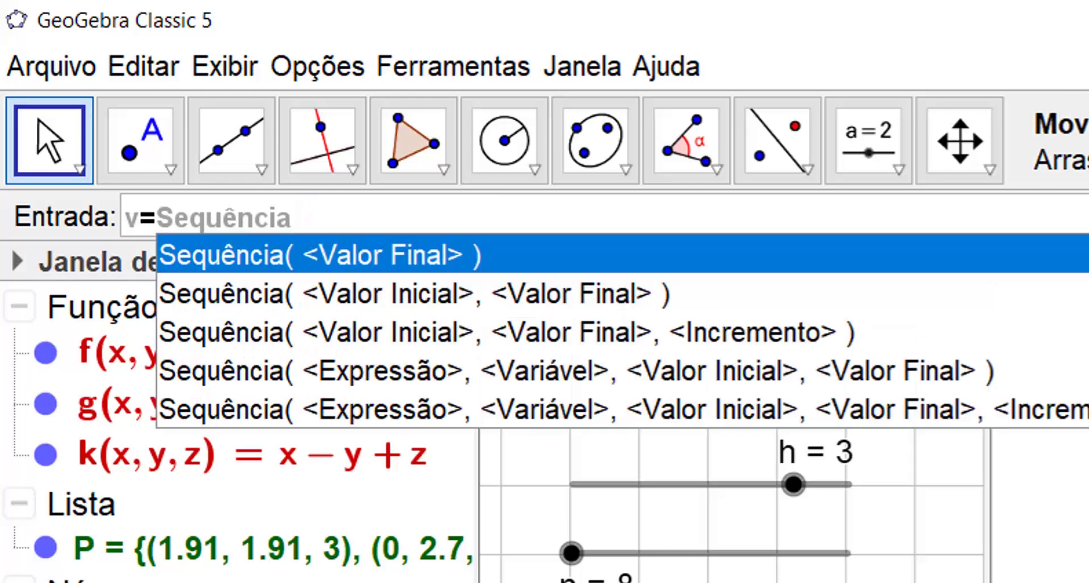
key(Down)
key(Down)
key(Down)
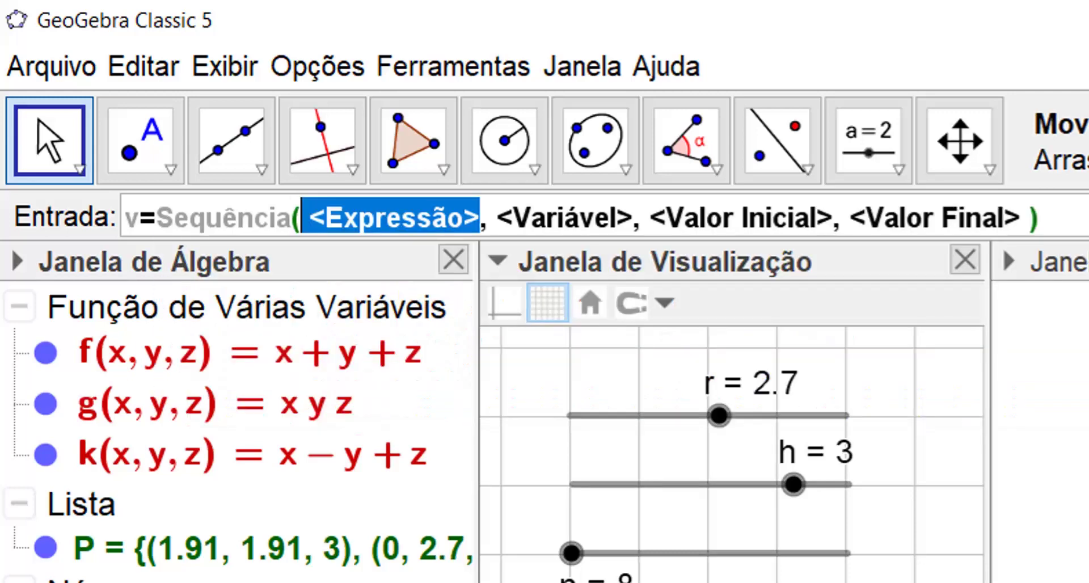
key(Return)
Use the Vetor form with initial and final point as the sequence expression, with P(i) as the initial point
text(Vetor)
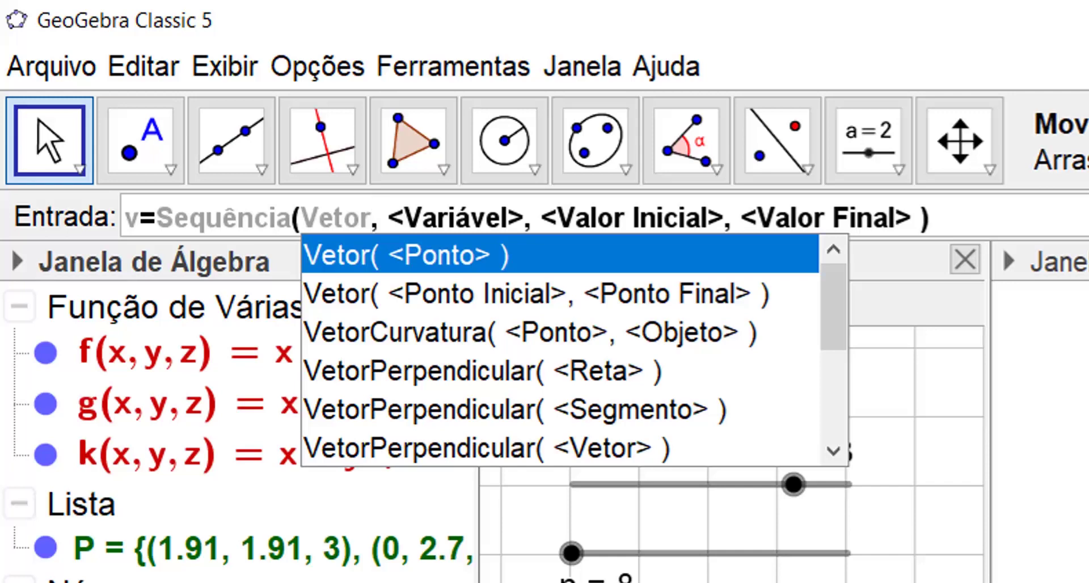
key(Down)
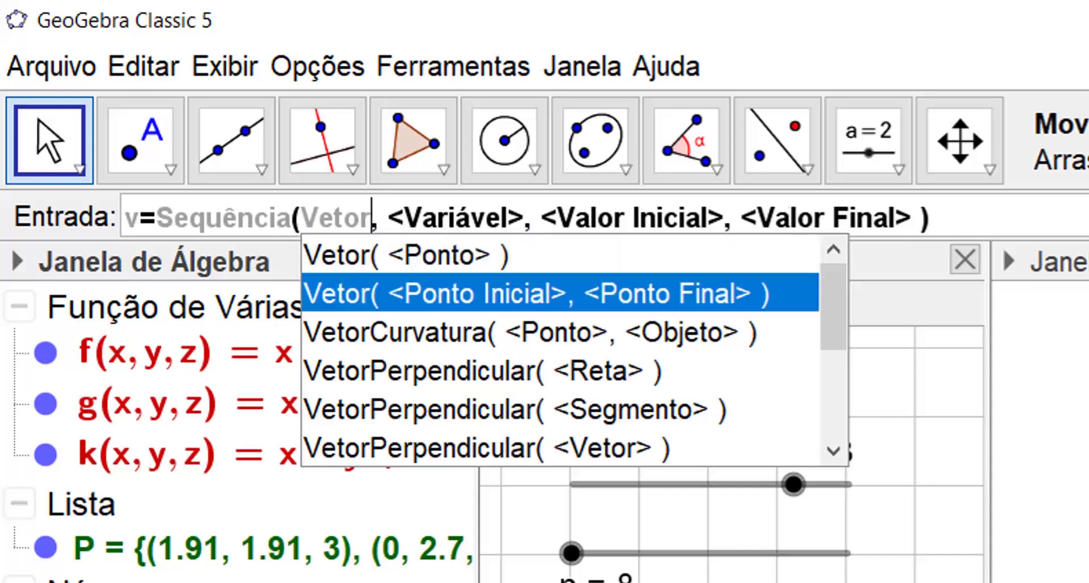
key(Return)
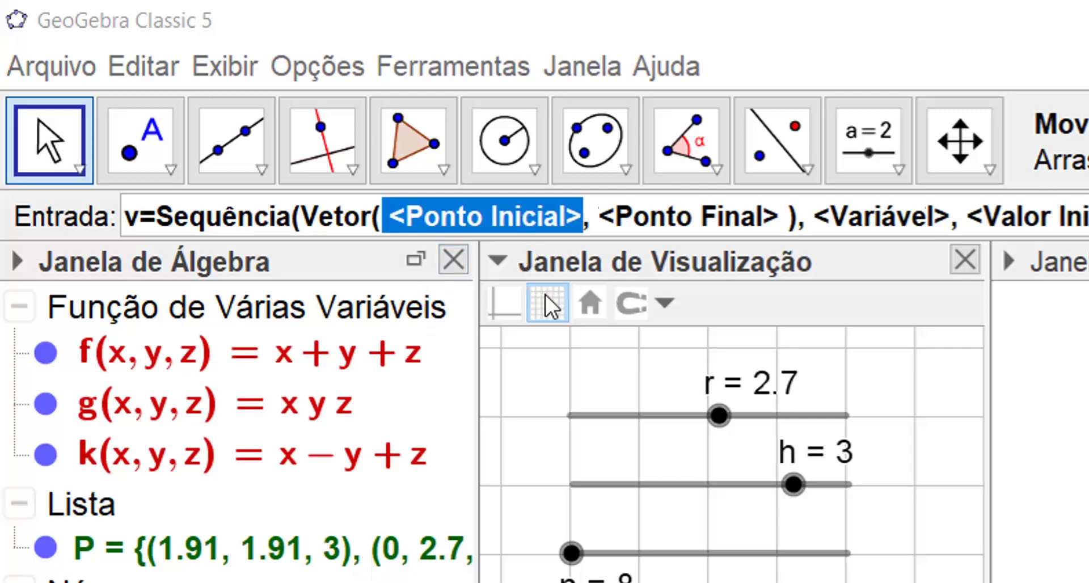
key(BackSpace)
text(P)
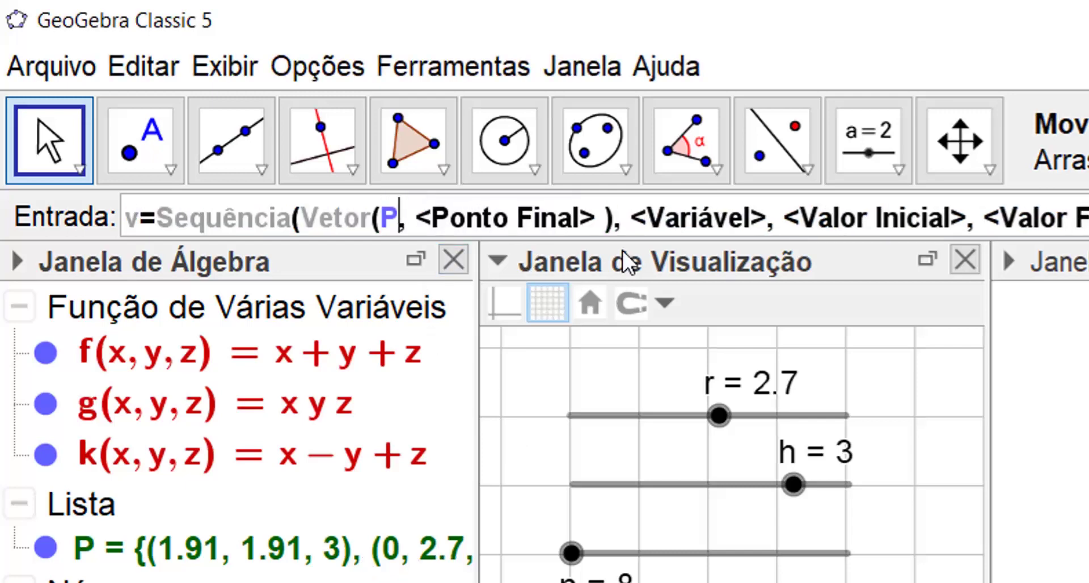
text((i)
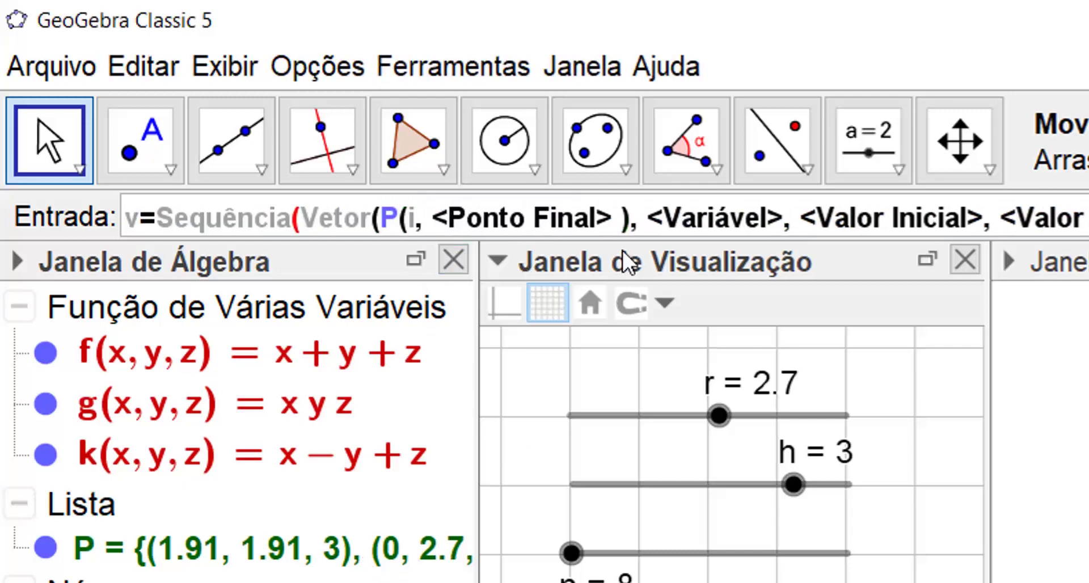
text())
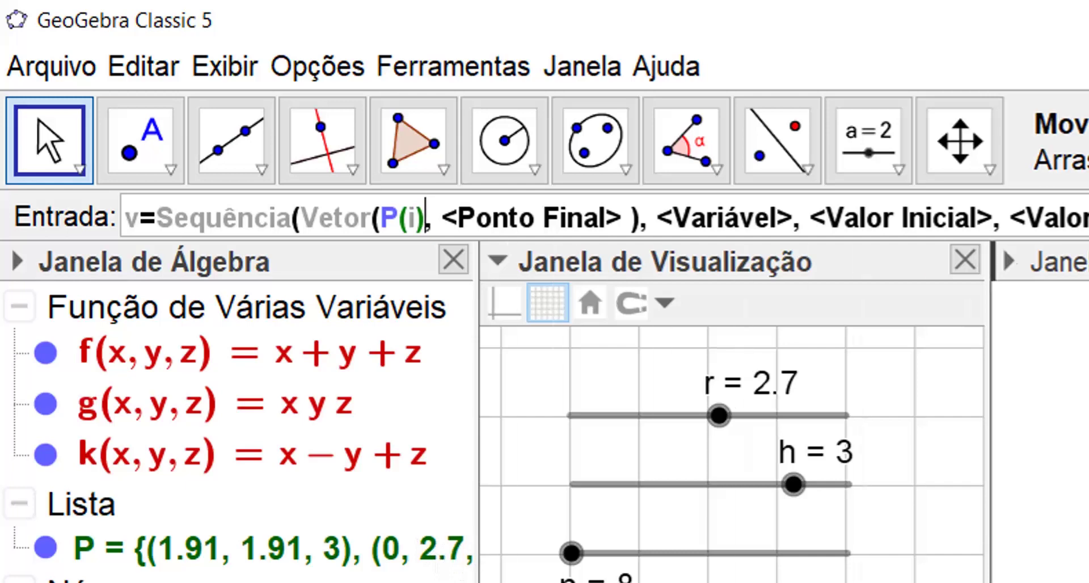
Widen the algebra view to examine the points in list P, and narrow it back
drag(476, 511, 993, 511)
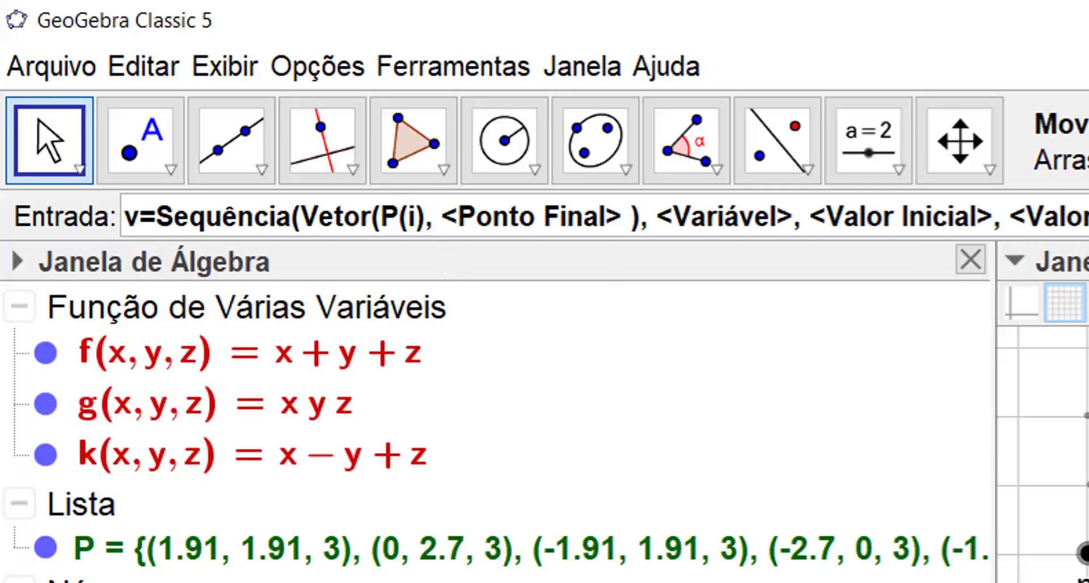
drag(995, 397, 468, 397)
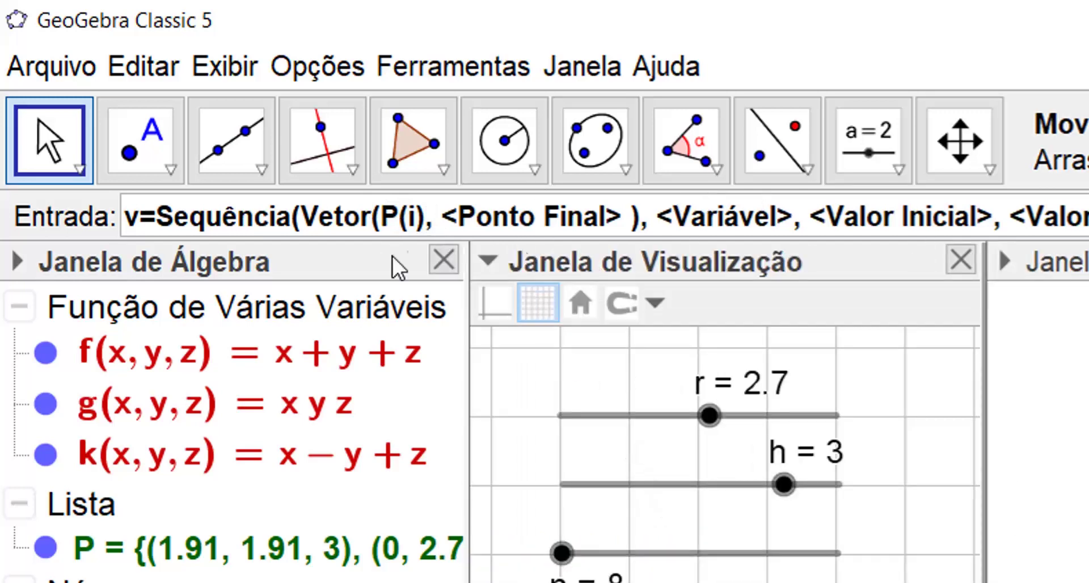
Enter (f,g,k) as the final point of the vector in the definition of v
click(386, 212)
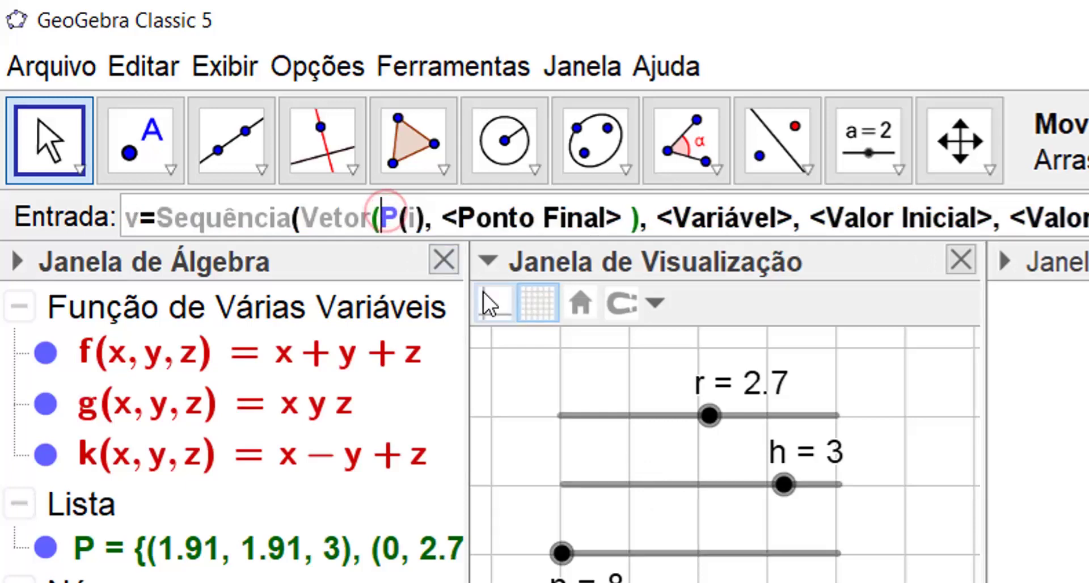
key(Tab)
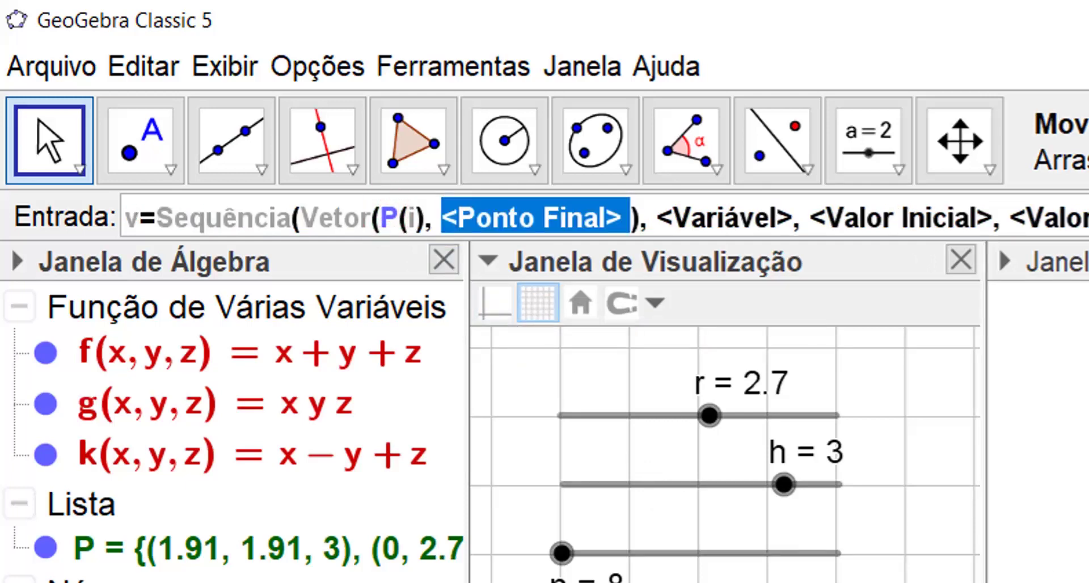
text(()
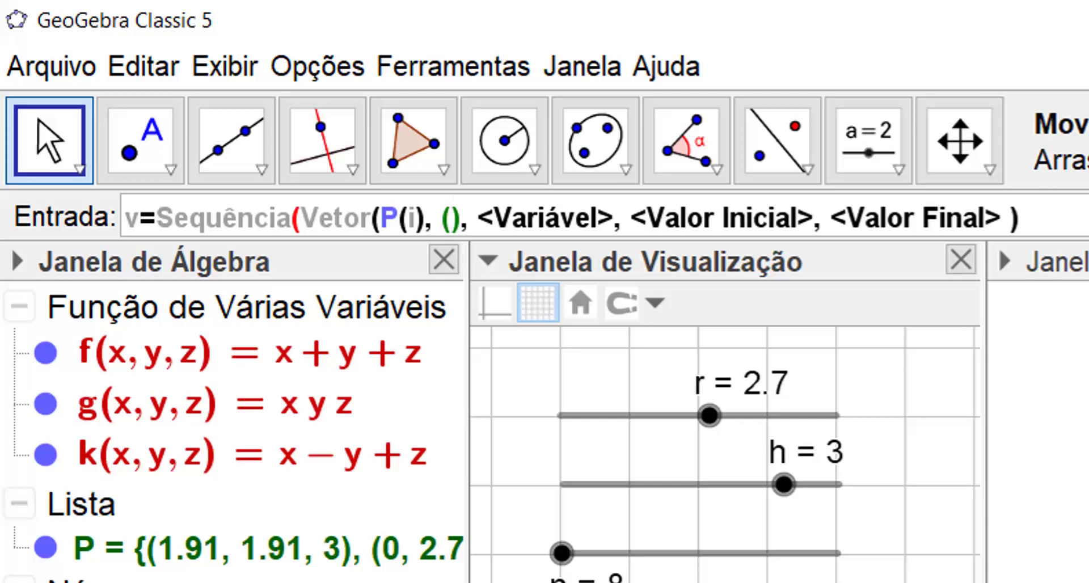
text(f)
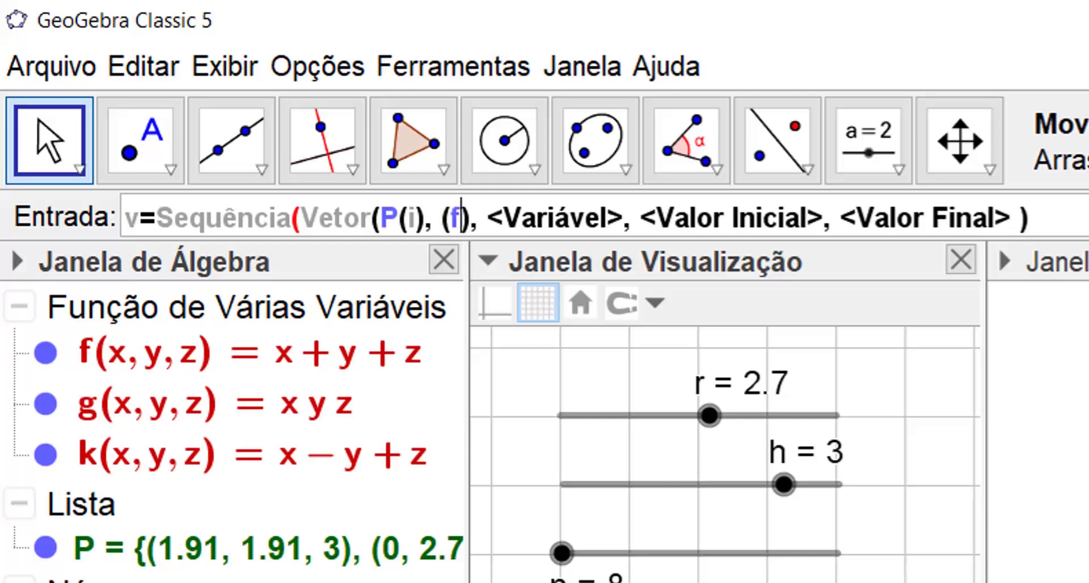
text(,)
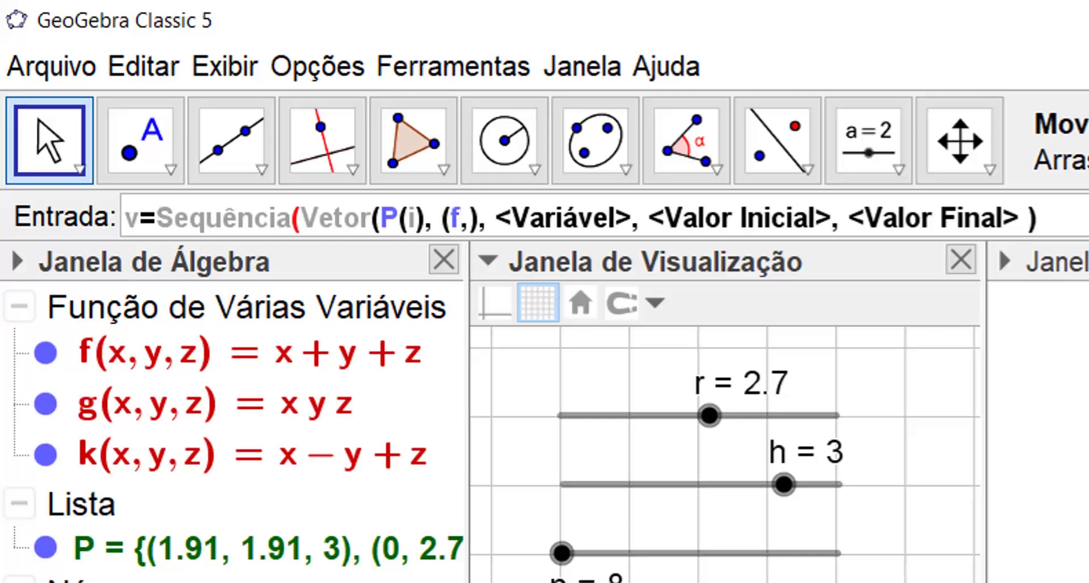
text(g)
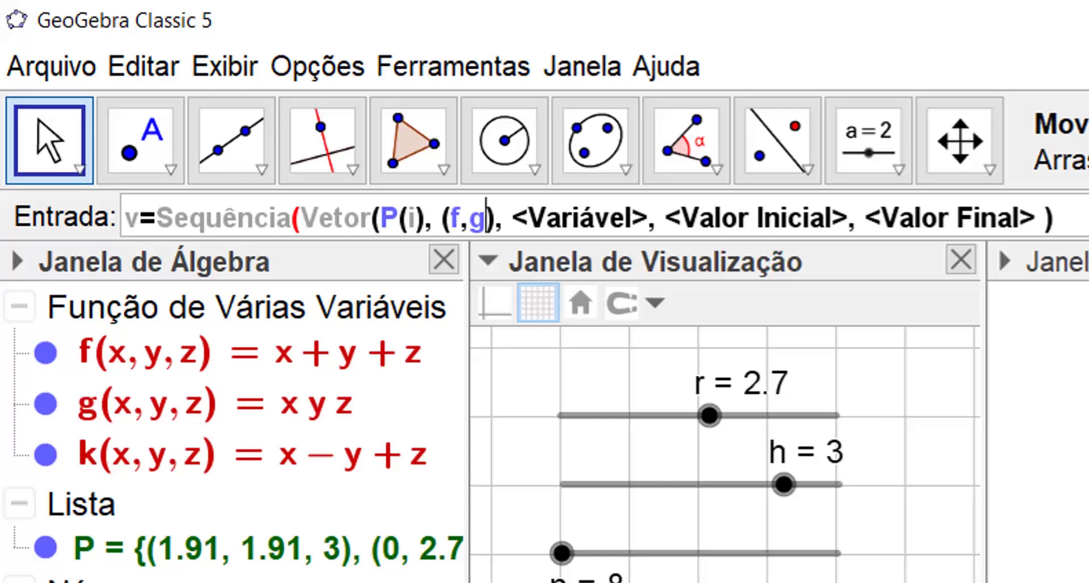
text(,)
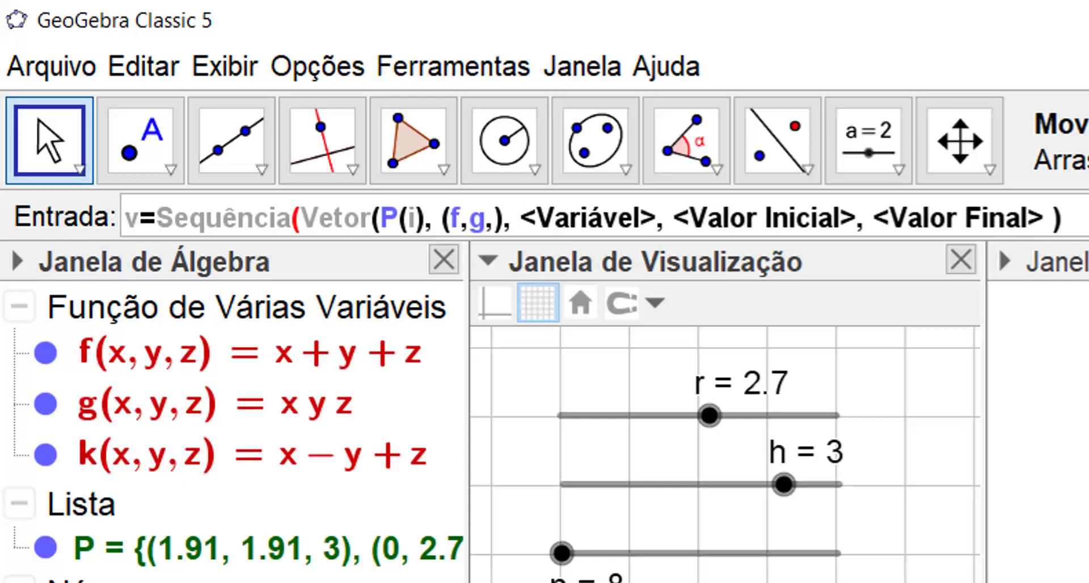
text(k)
Give f the argument P(i) in the vector's final point
key(Left)
key(Left)
key(Left)
key(Left)
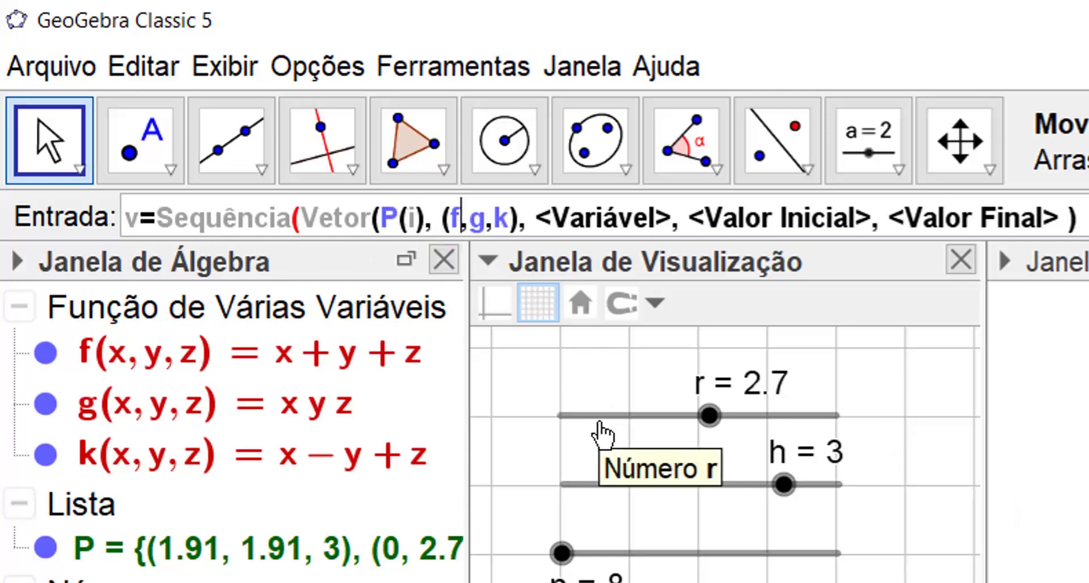
text(()
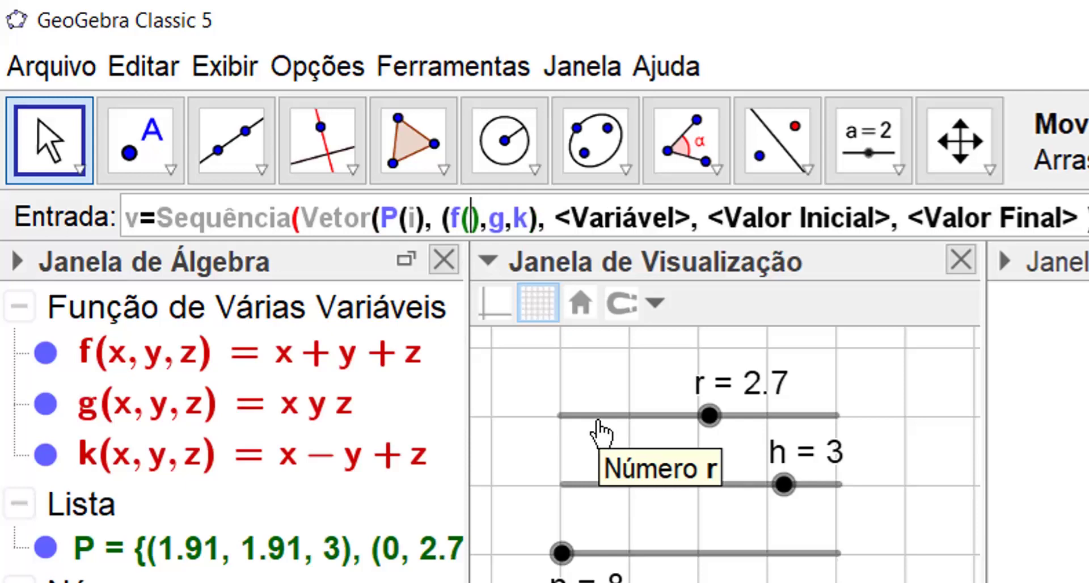
text(P()
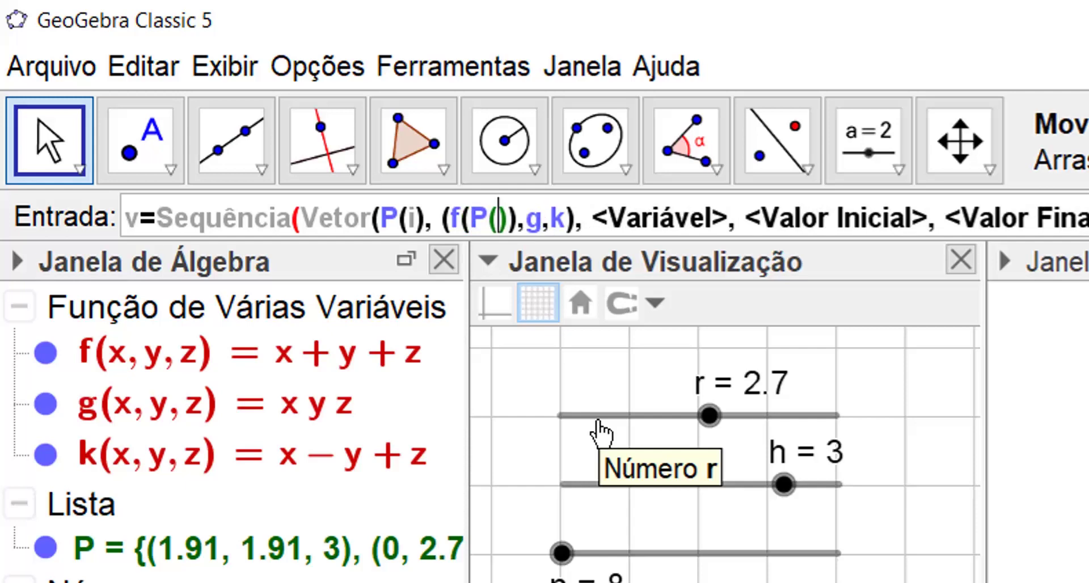
text(i)
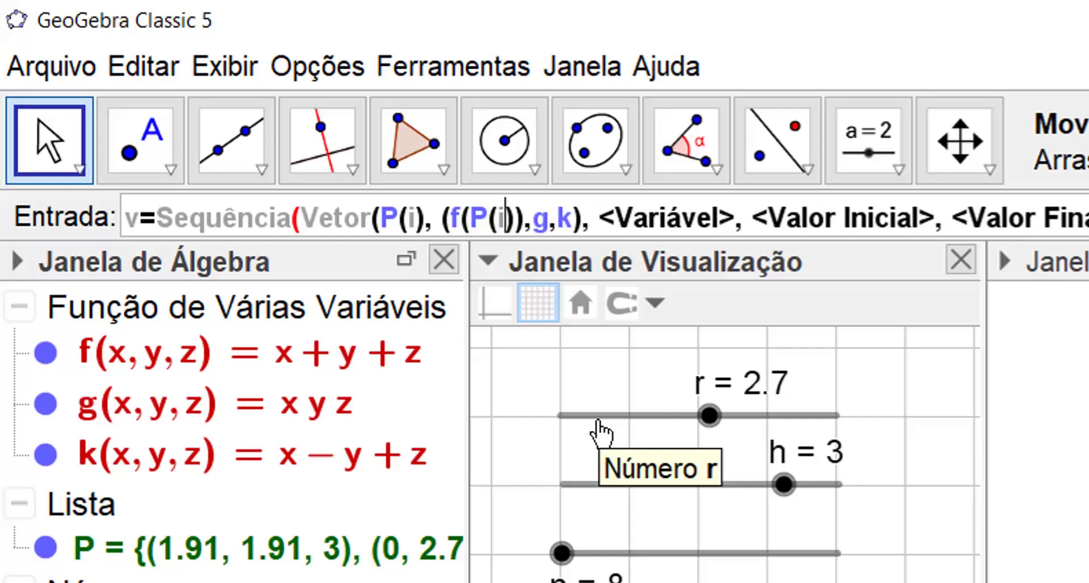
text())
Wrap the argument of f in an x-coordinate function so that it reads f(x(P(i)))
key(Left)
key(Left)
key(Left)
key(Left)
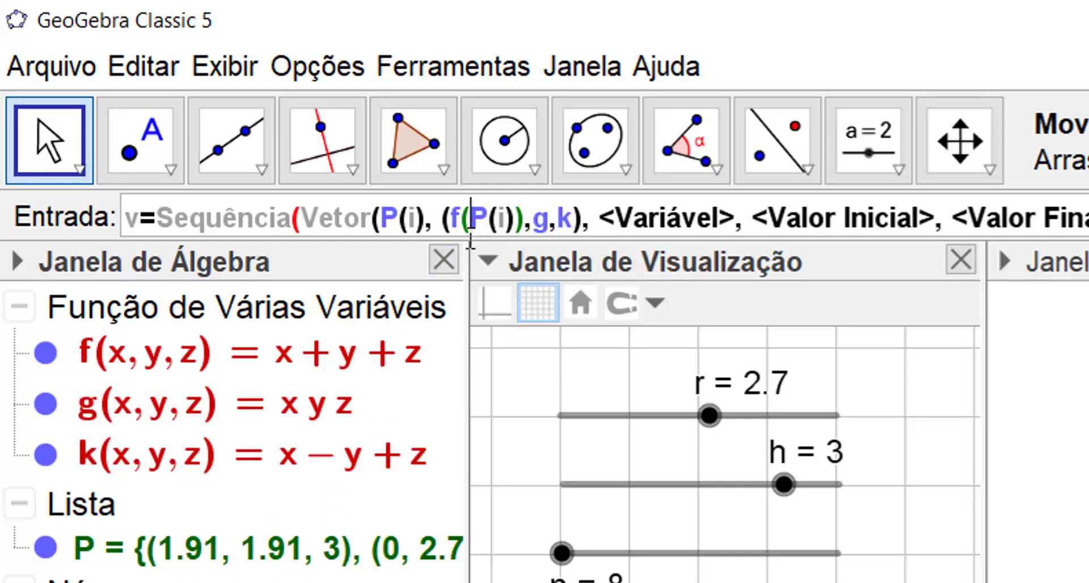
text(x)
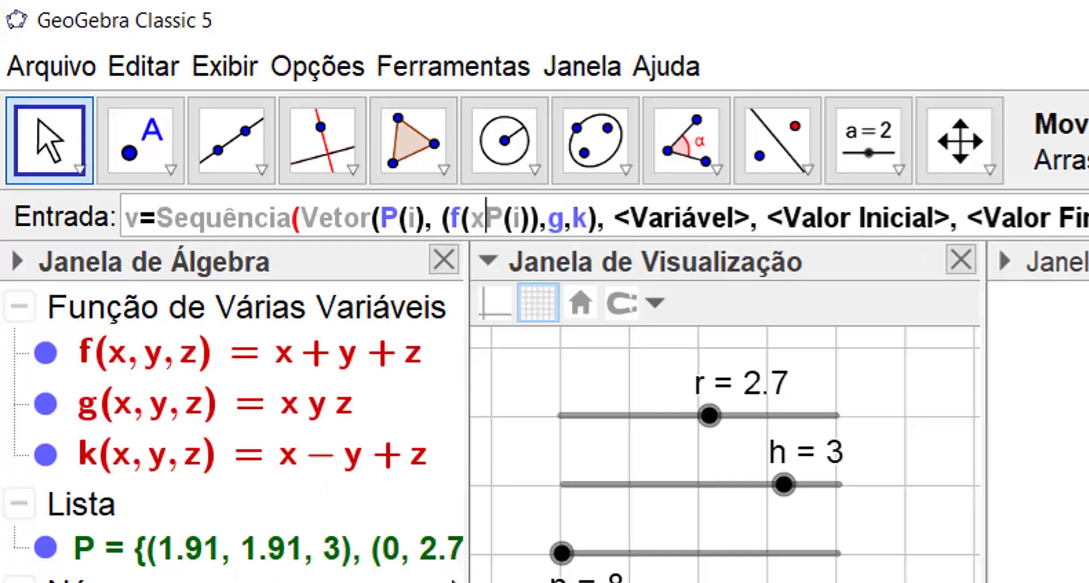
text(()
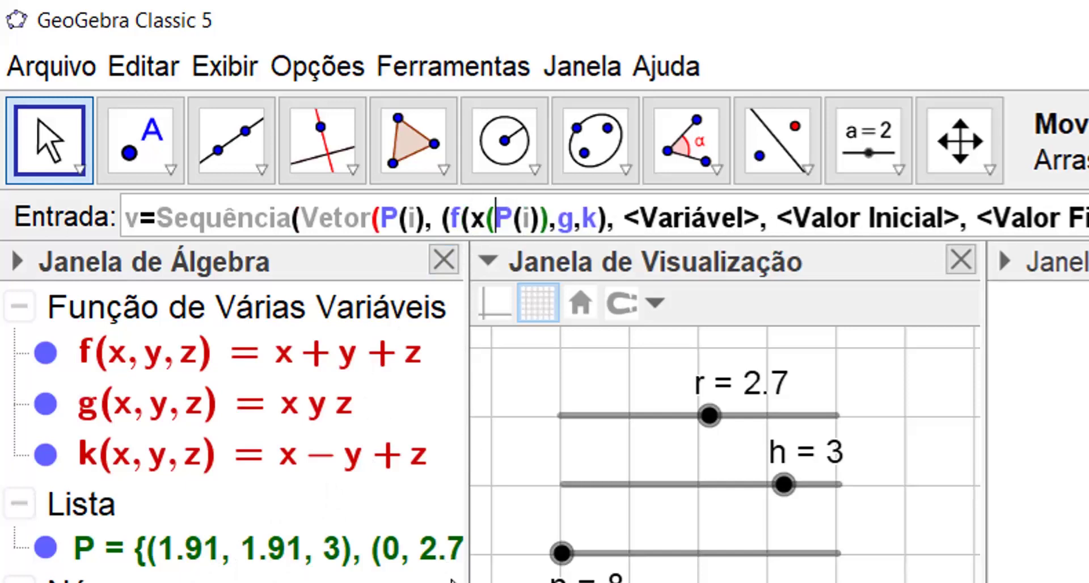
key(Right)
key(Right)
key(Right)
key(Right)
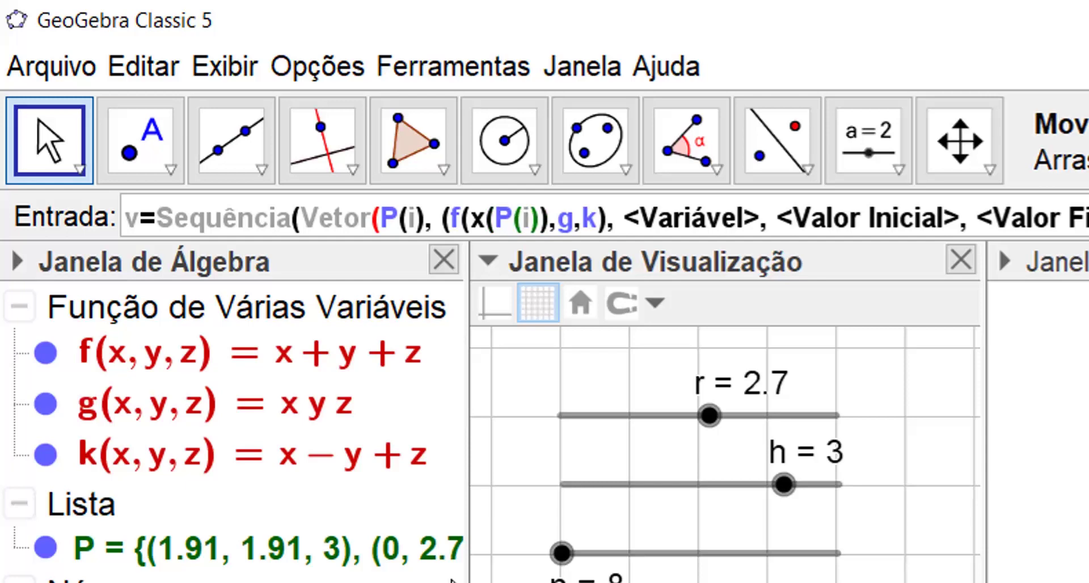
text())
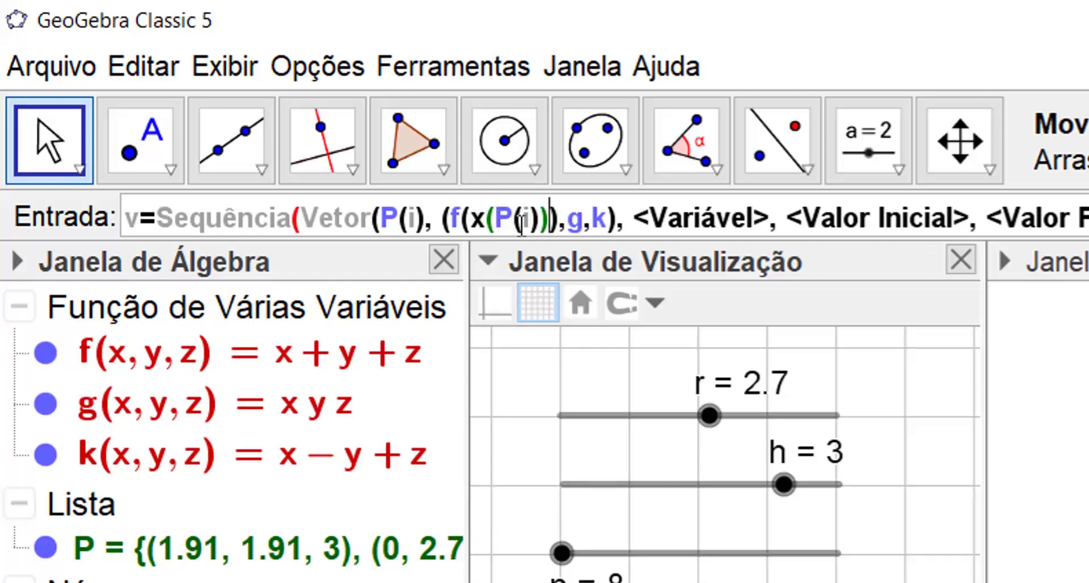
Duplicate x(P(i)) as the second and third arguments of f, separated by commas
text(,)
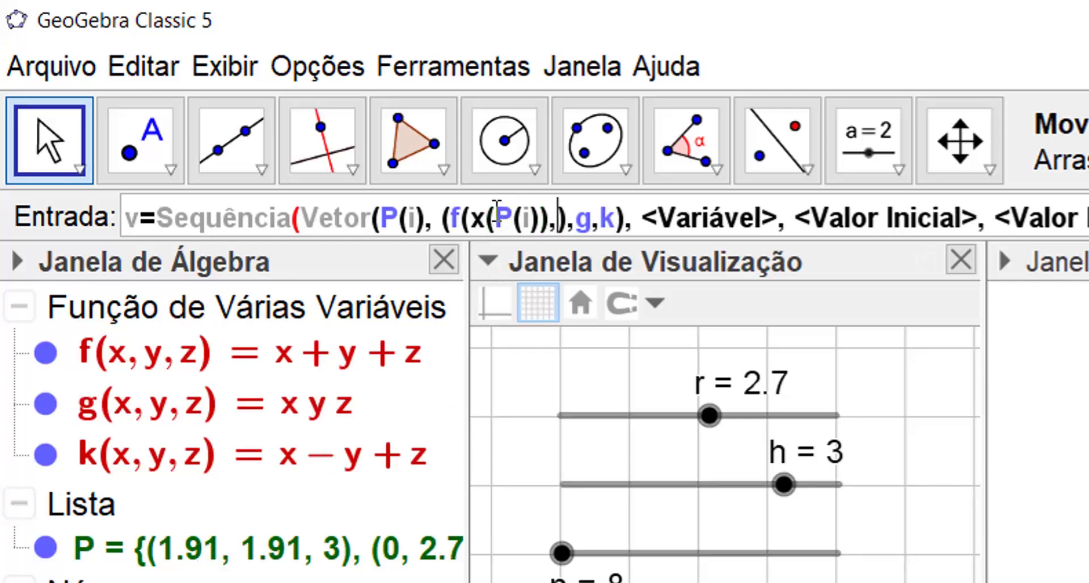
drag(469, 219, 548, 219)
key(ctrl+c)
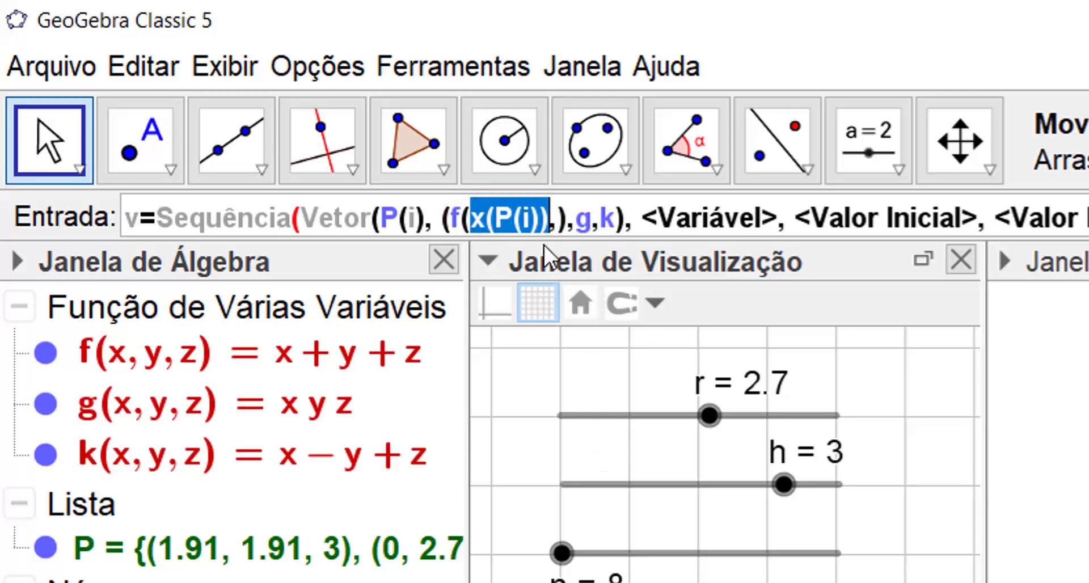
click(555, 218)
key(ctrl+v)
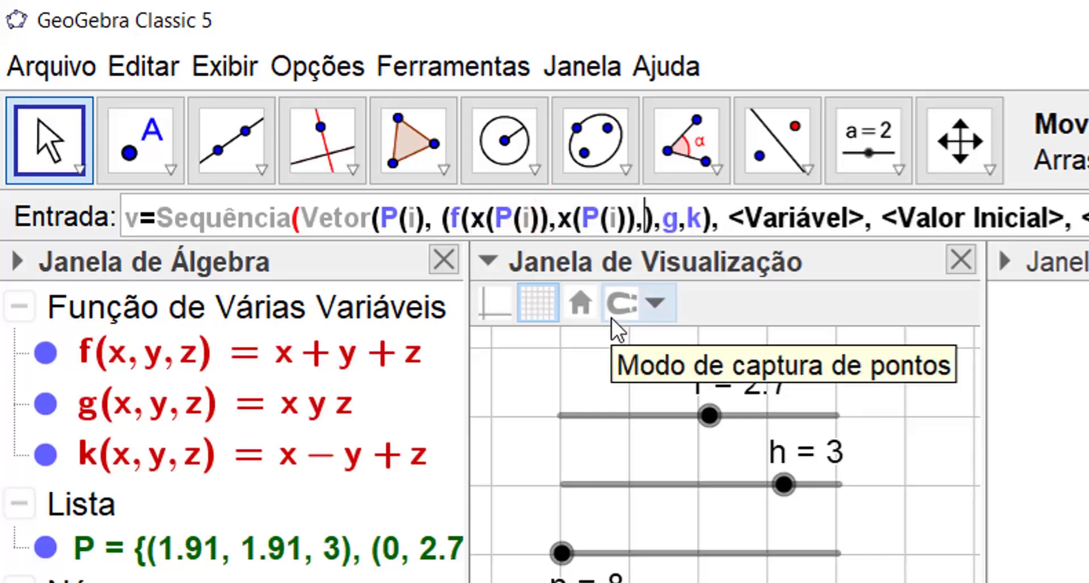
text(,)
key(ctrl+v)
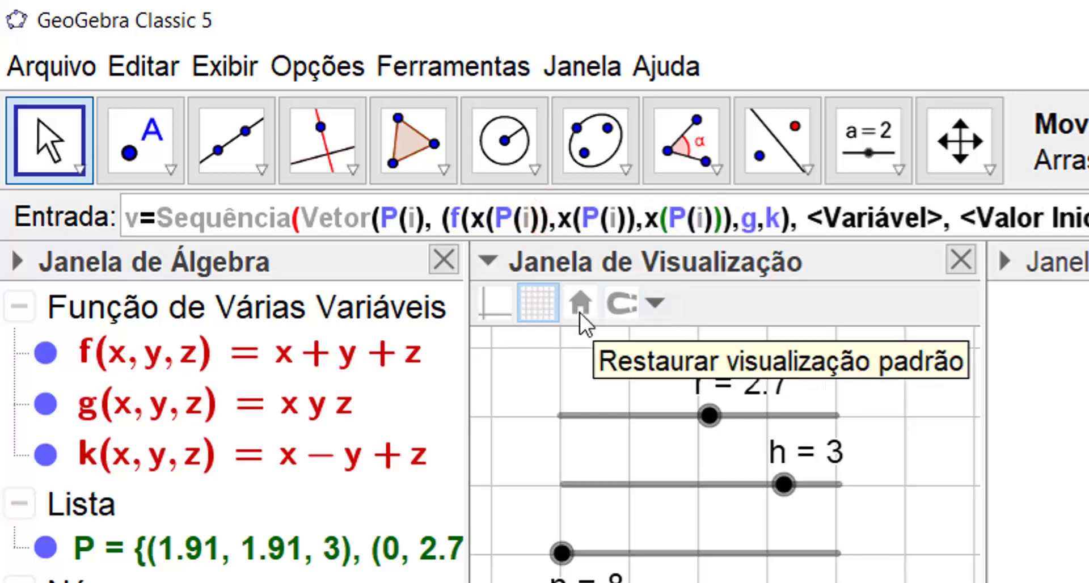
Change the second argument of f to y(P(i)) and the third to z(P(i))
click(578, 232)
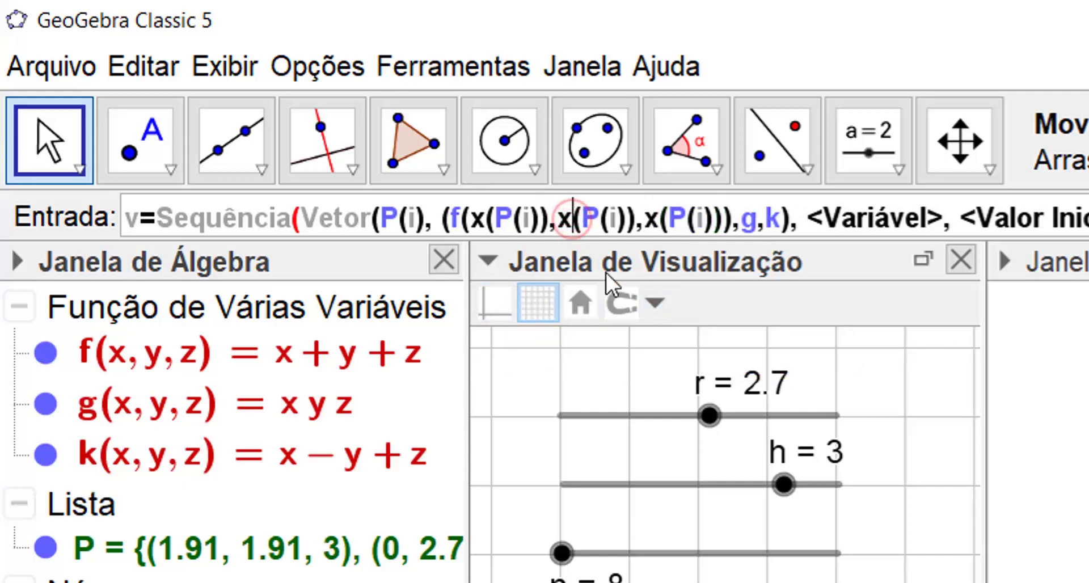
key(BackSpace)
text(y)
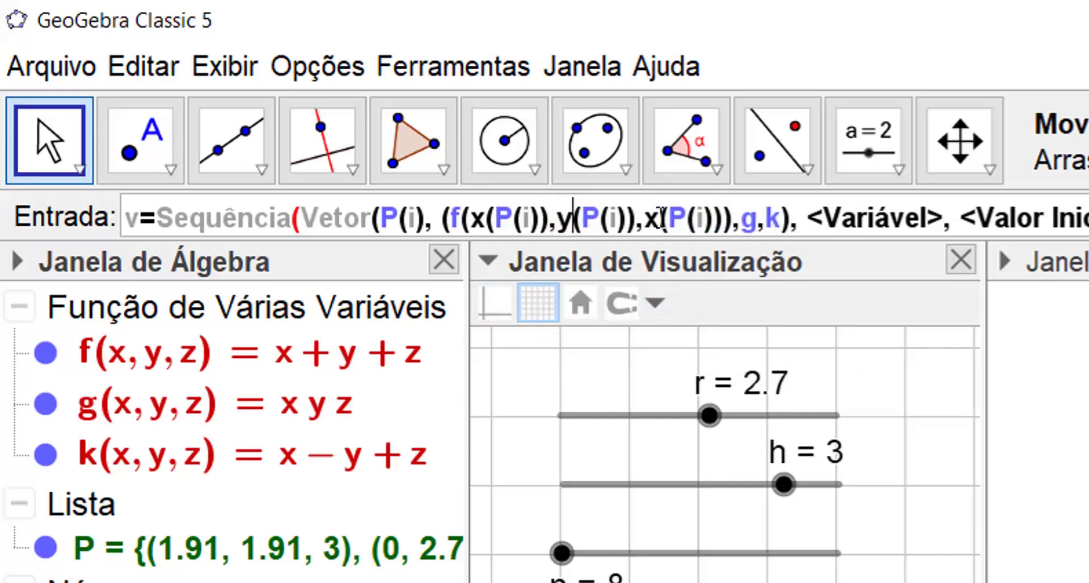
key(BackSpace)
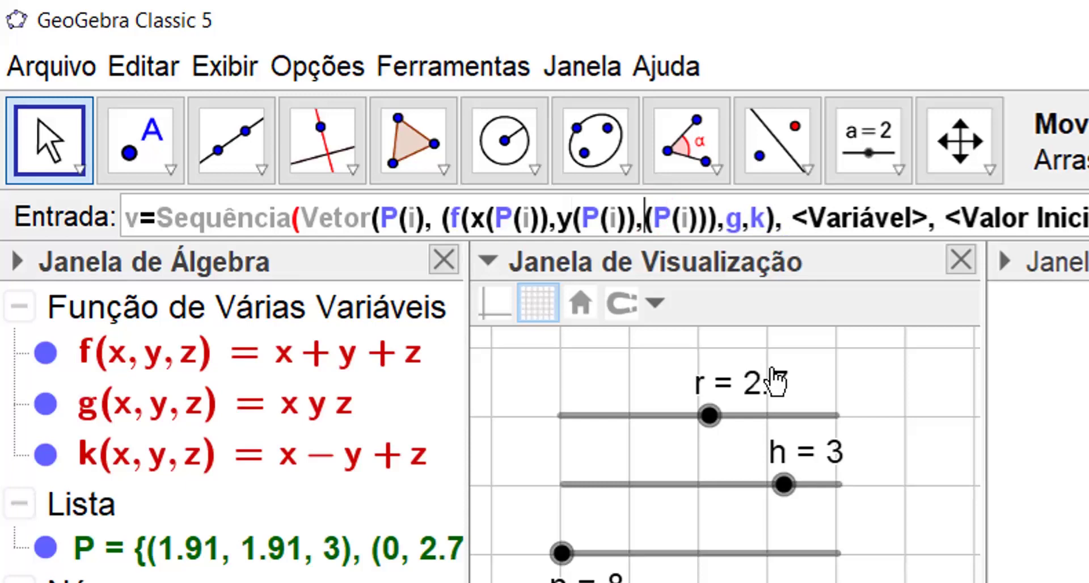
text(z)
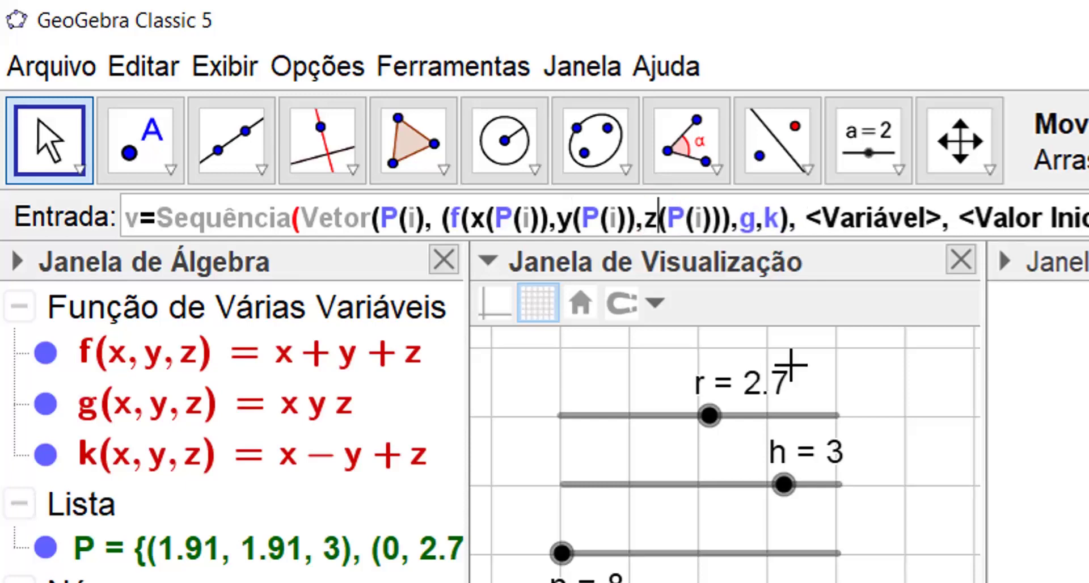
Highlight the whole expression f(x(P(i)),y(P(i)),z(P(i))) in the vector's final point to check it
click(724, 217)
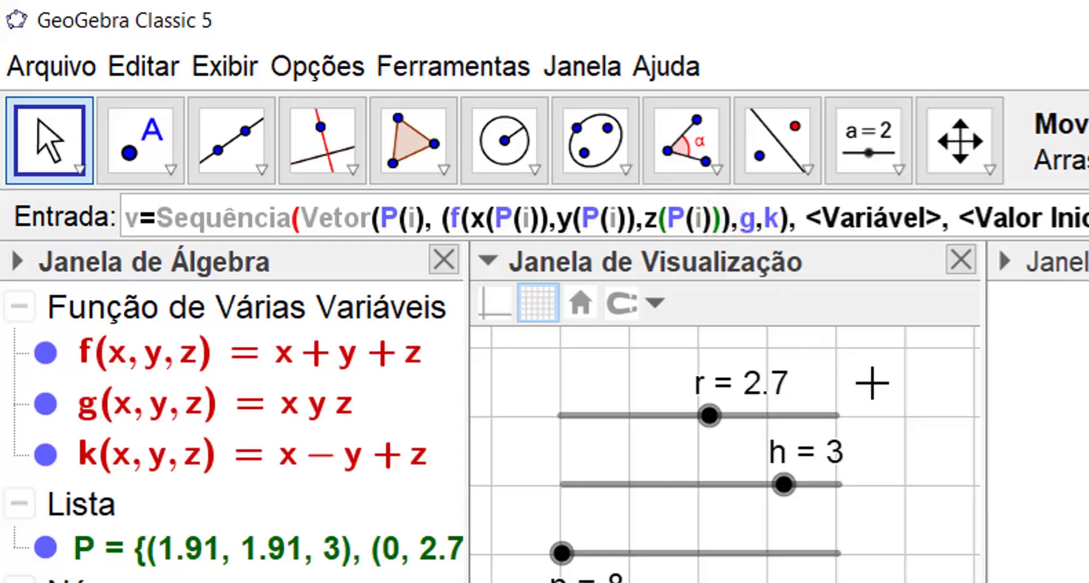
key(Right)
key(Left)
key(Left)
key(Left)
key(Left)
key(Left)
key(Left)
key(Left)
key(Left)
key(Left)
key(Left)
key(Left)
key(Left)
key(Left)
key(Left)
key(Left)
key(Left)
key(Left)
key(Left)
key(Left)
key(Left)
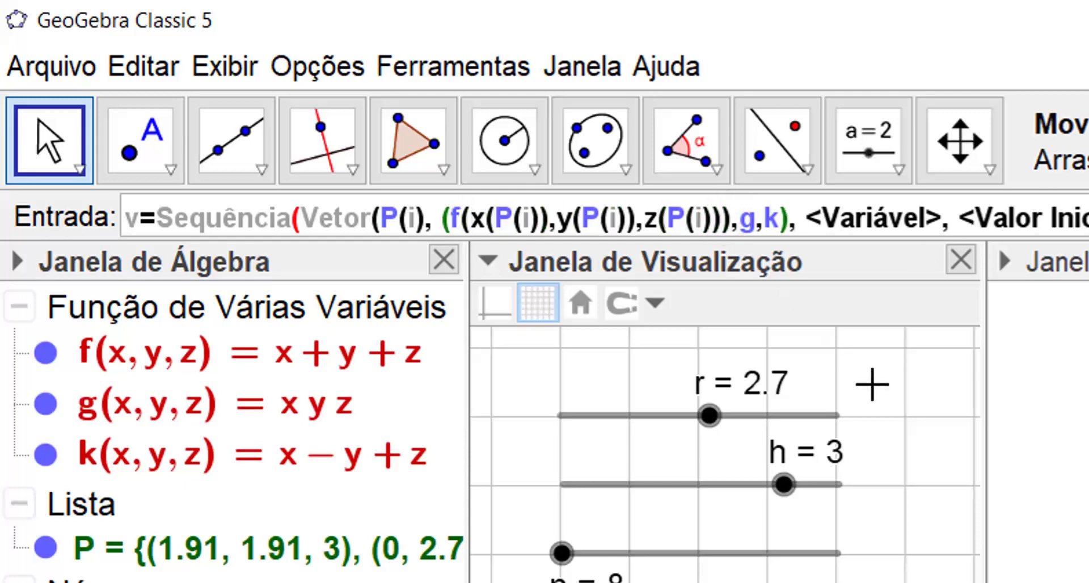
key(shift+Right)
key(shift+Right)
key(shift+Right)
key(shift+Right)
key(shift+Right)
key(shift+Right)
key(shift+Right)
key(shift+Right)
key(shift+Right)
key(shift+Right)
key(shift+Right)
key(shift+Right)
key(shift+Right)
key(shift+Right)
key(shift+Right)
key(shift+Right)
key(shift+Right)
key(shift+Right)
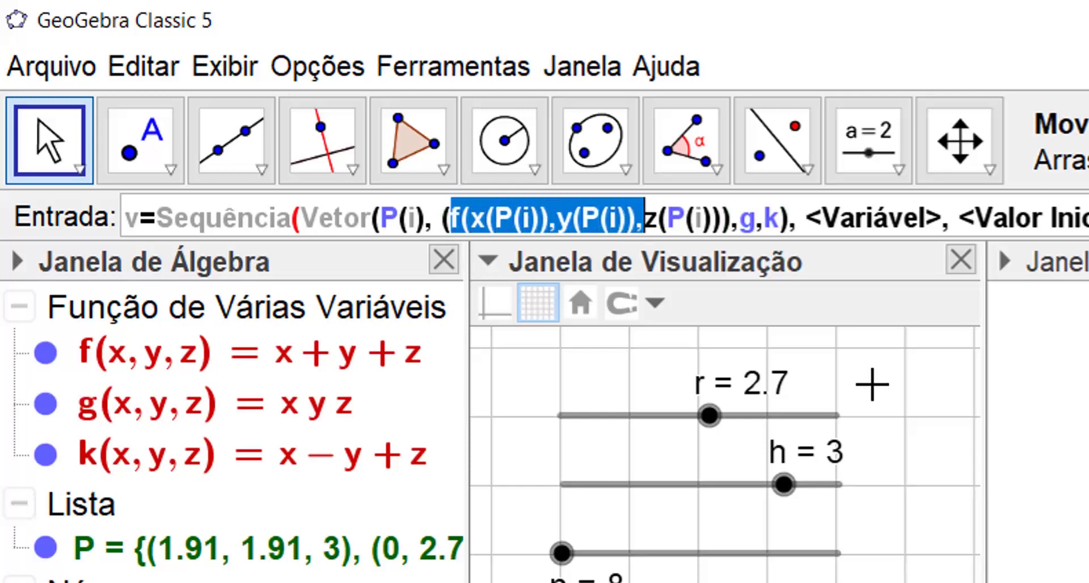
key(shift+Right)
key(shift+Right)
key(shift+Right)
key(shift+Right)
key(shift+Right)
key(shift+Right)
key(shift+Right)
key(shift+Right)
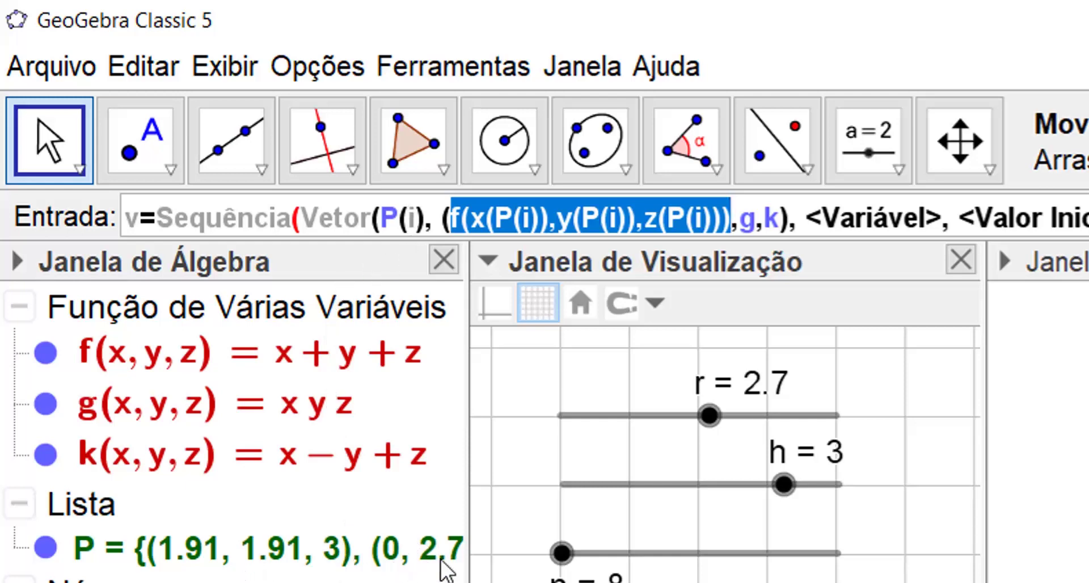
Widen the algebra view to examine the coordinates in list P, and narrow it again
drag(472, 572, 626, 572)
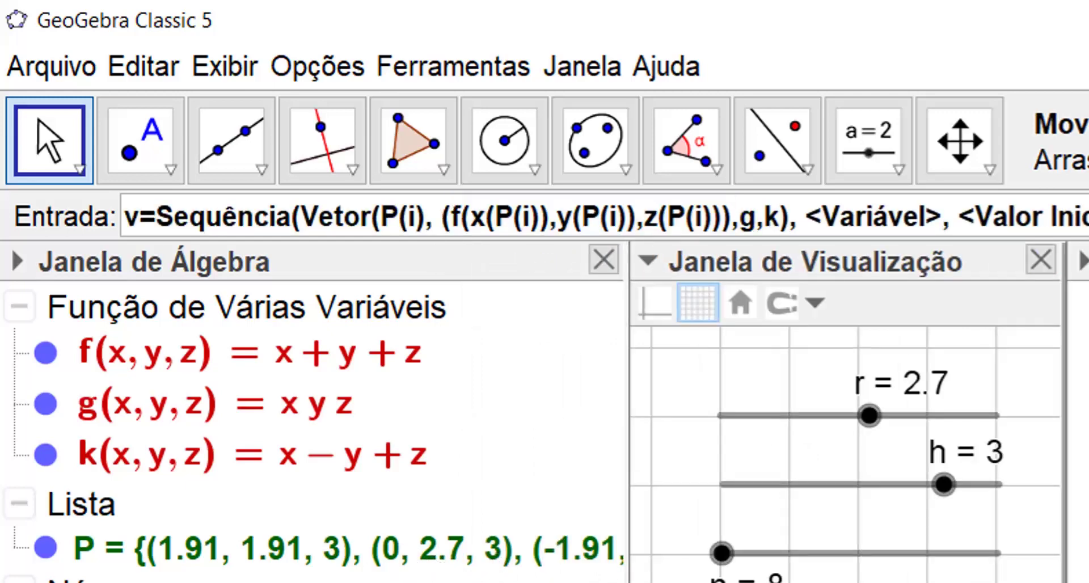
drag(626, 572, 936, 572)
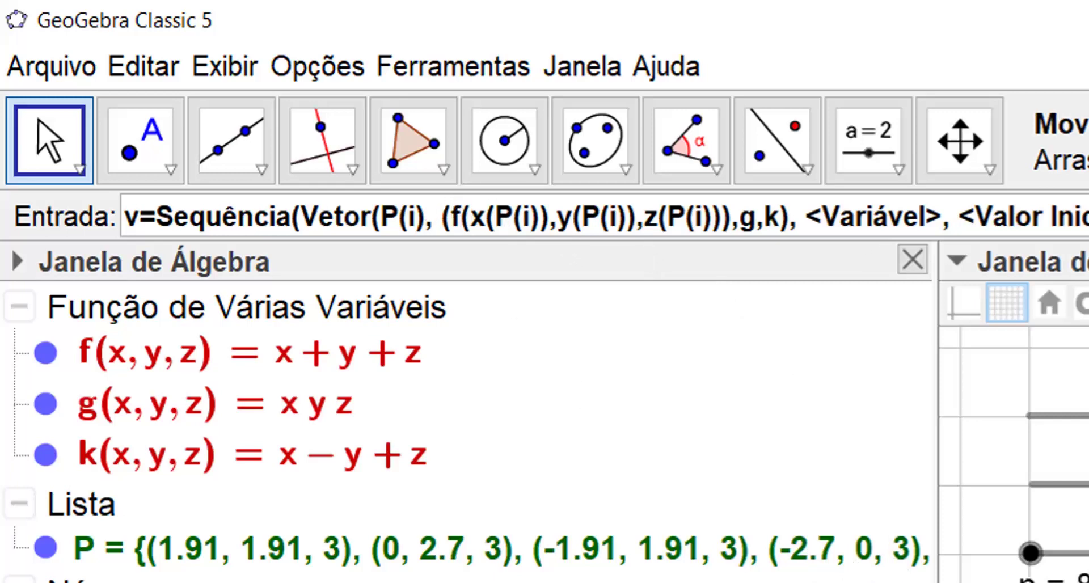
drag(935, 397, 463, 397)
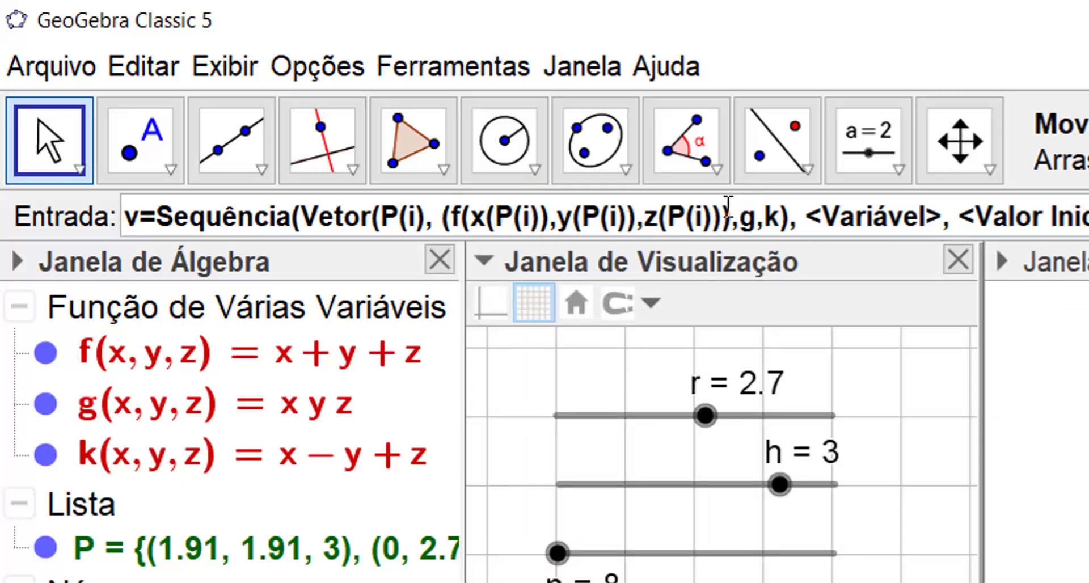
Copy the argument list (x(P(i)),y(P(i)),z(P(i))) from f and append it to both g and k
click(461, 215)
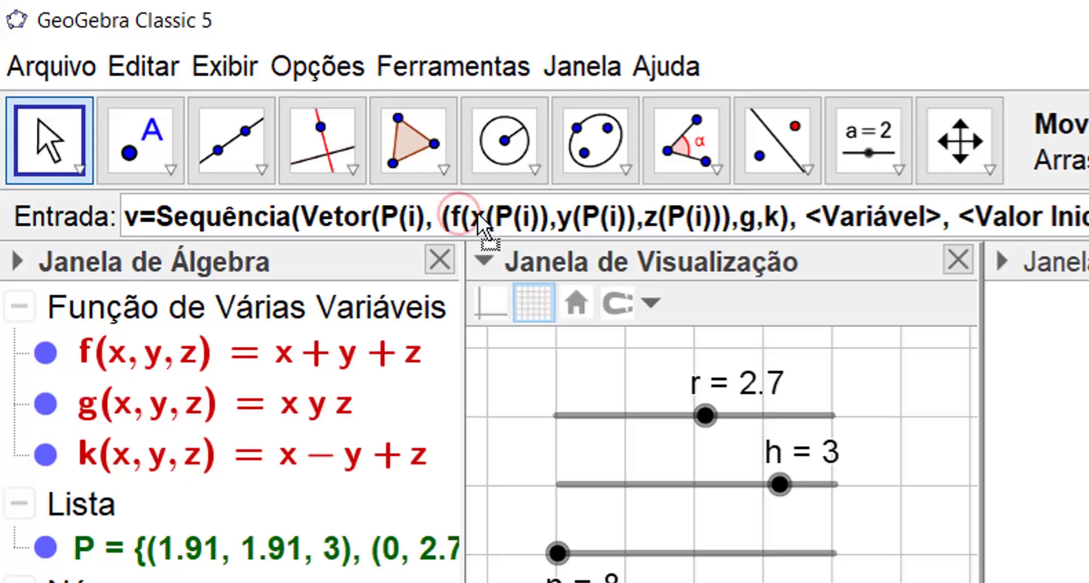
drag(460, 217, 731, 220)
key(ctrl+c)
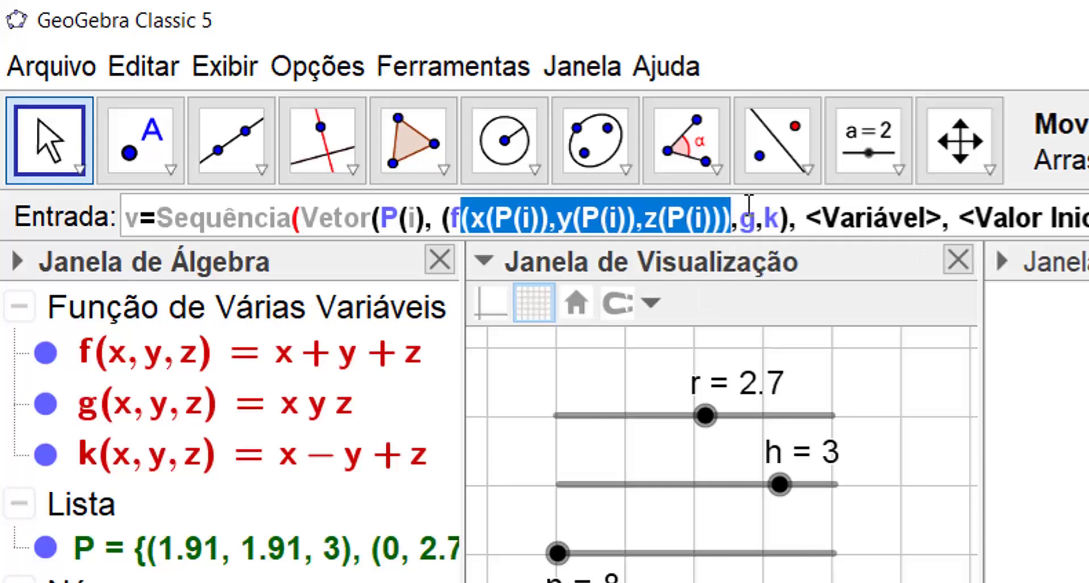
click(751, 215)
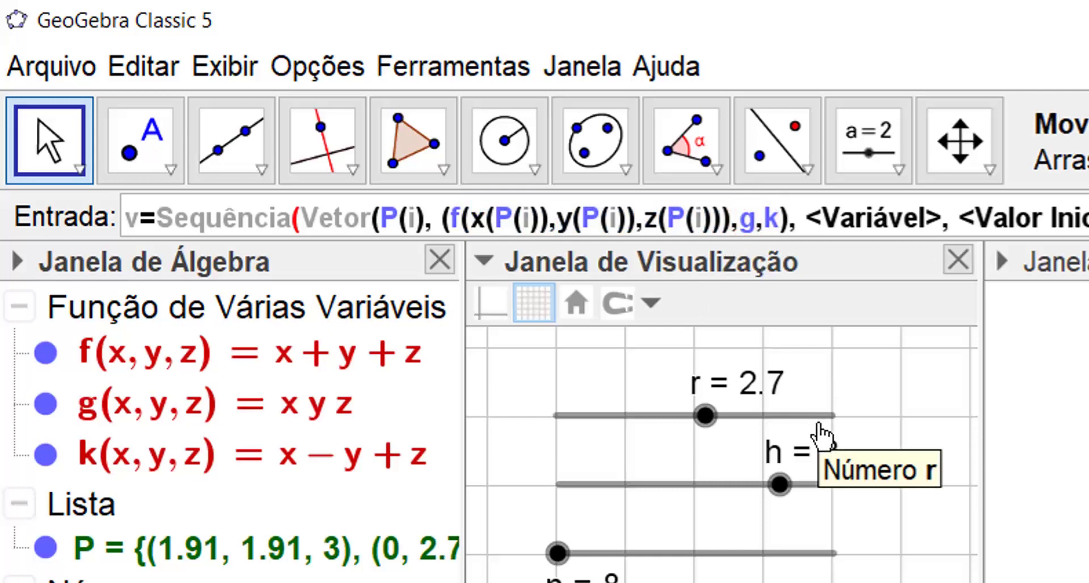
key(ctrl+v)
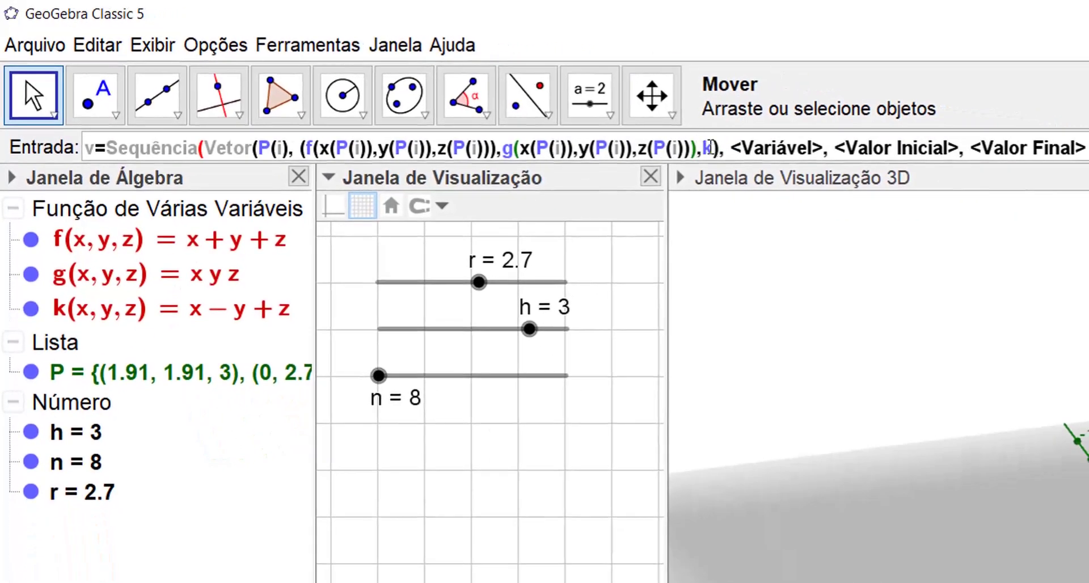
key(ctrl+v)
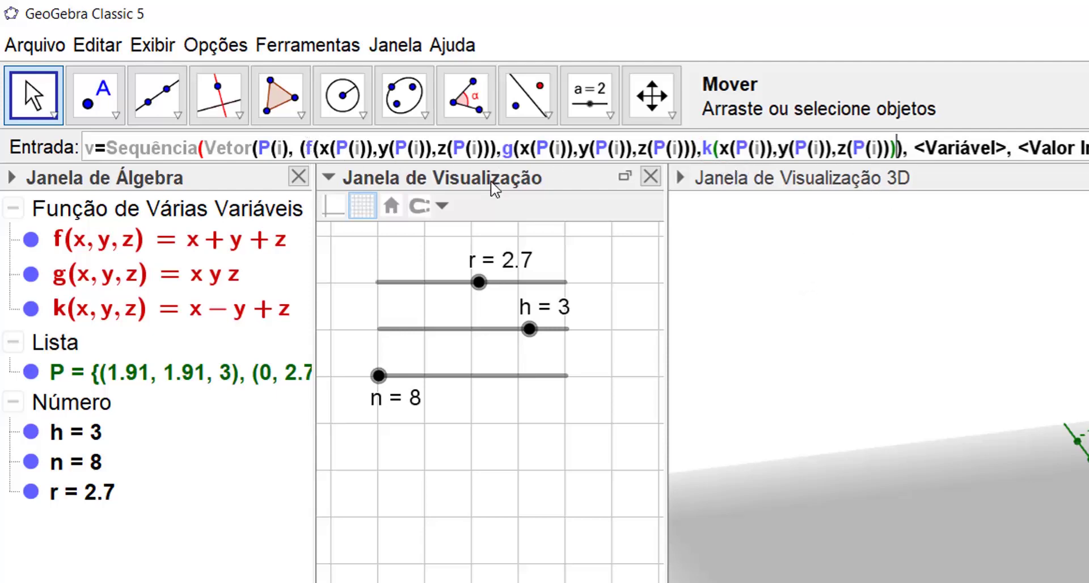
Set the sequence's variable to i, its start value to 1 and its end value to n
key(Tab)
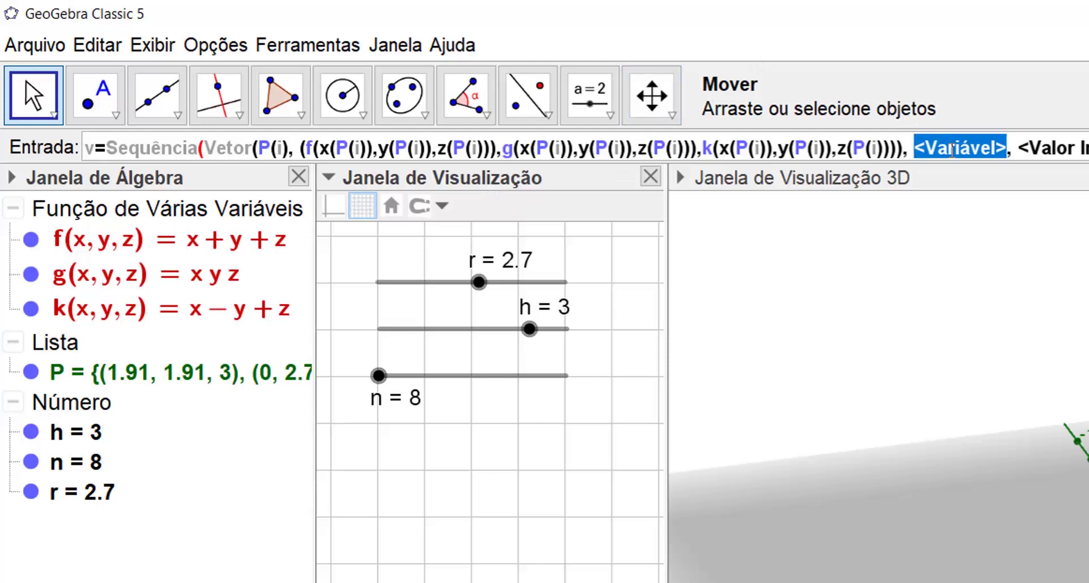
text(icial>, <V)
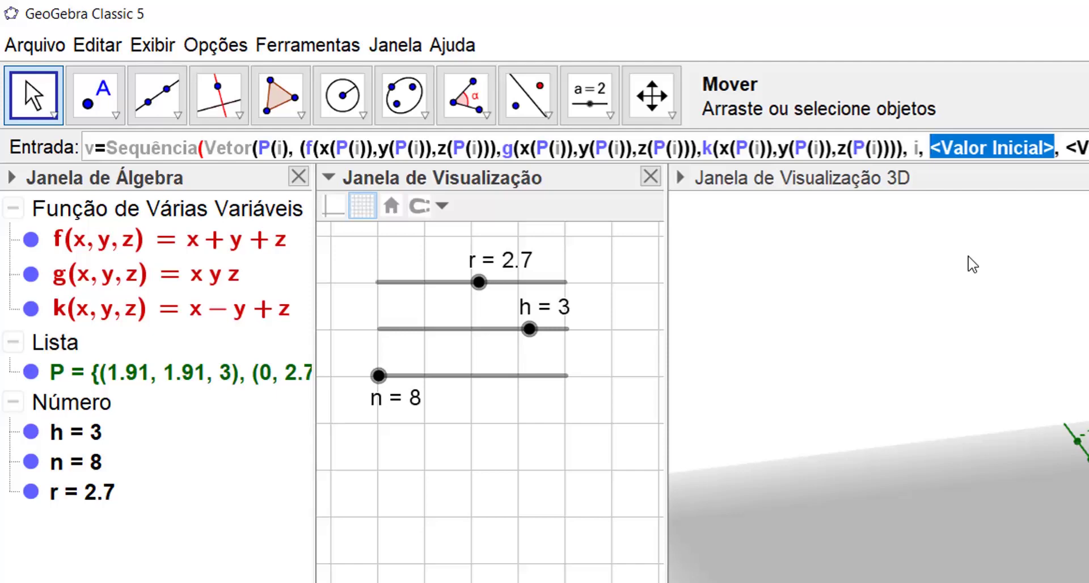
text(1,)
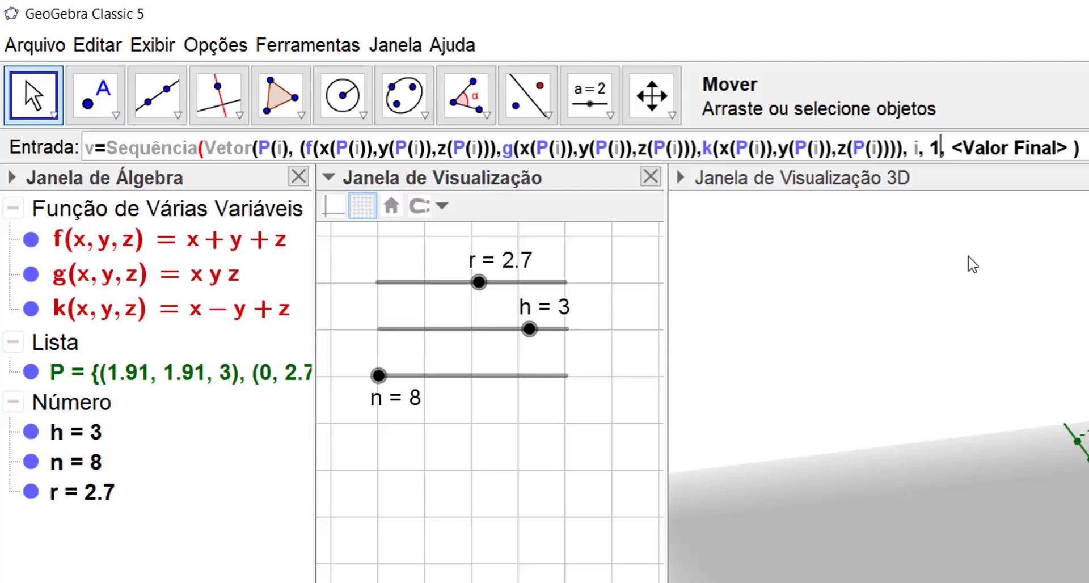
key(Tab)
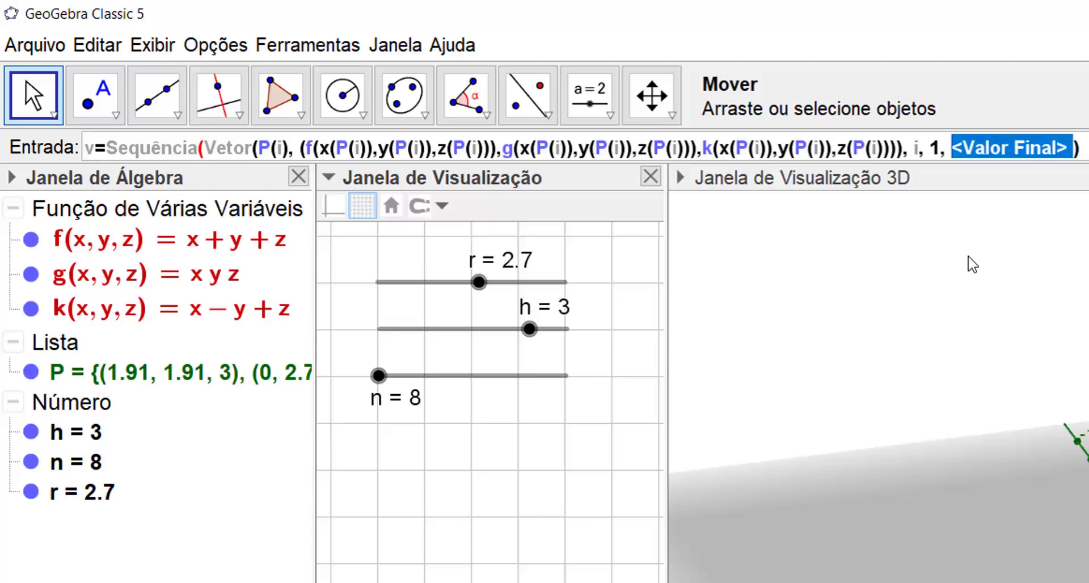
text(n)
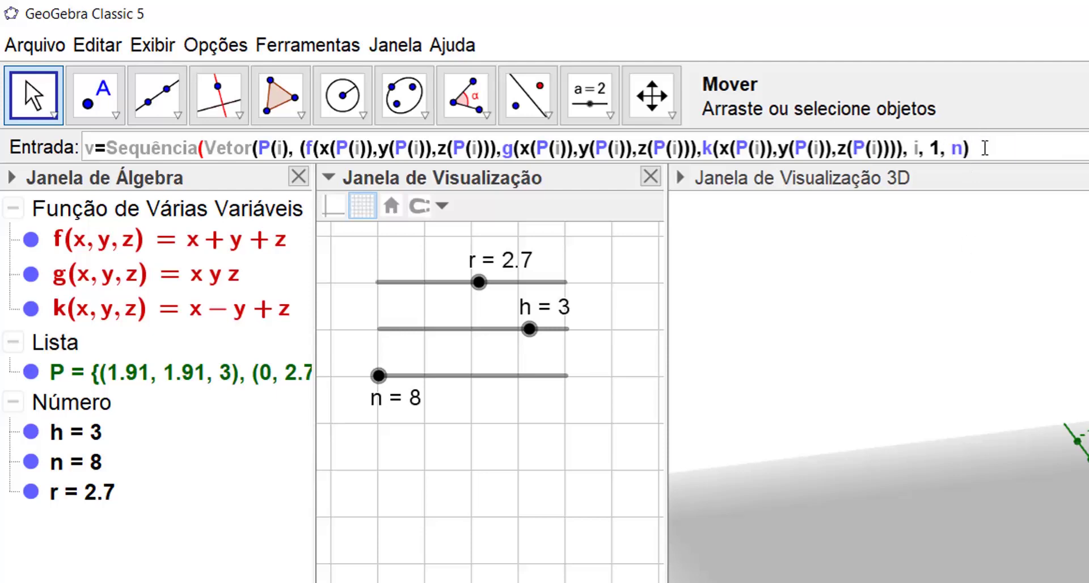
Close the Vetor command with a parenthesis after k's arguments, keep a single one after n, and create list v
click(983, 146)
text())
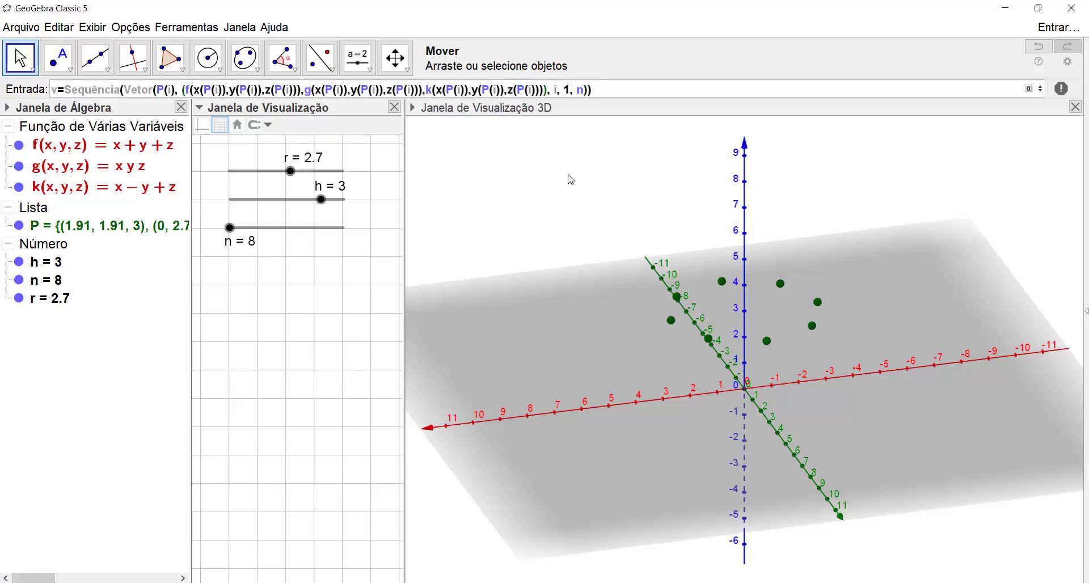
text())
key(BackSpace)
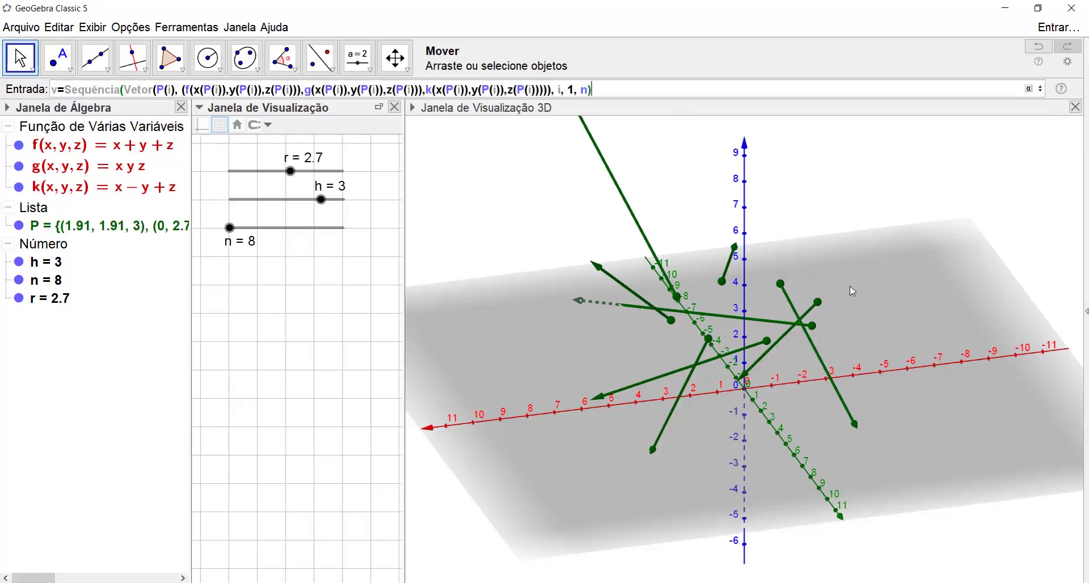
key(Return)
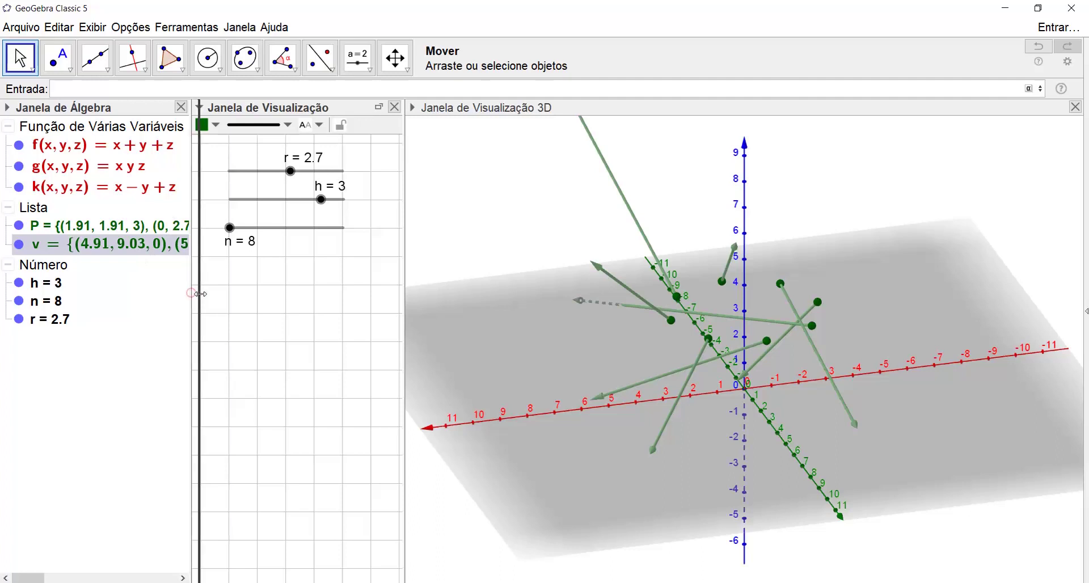
Adjust the sliders to radius r = 2, height h = 0 and n = 17 points
drag(191, 292, 208, 273)
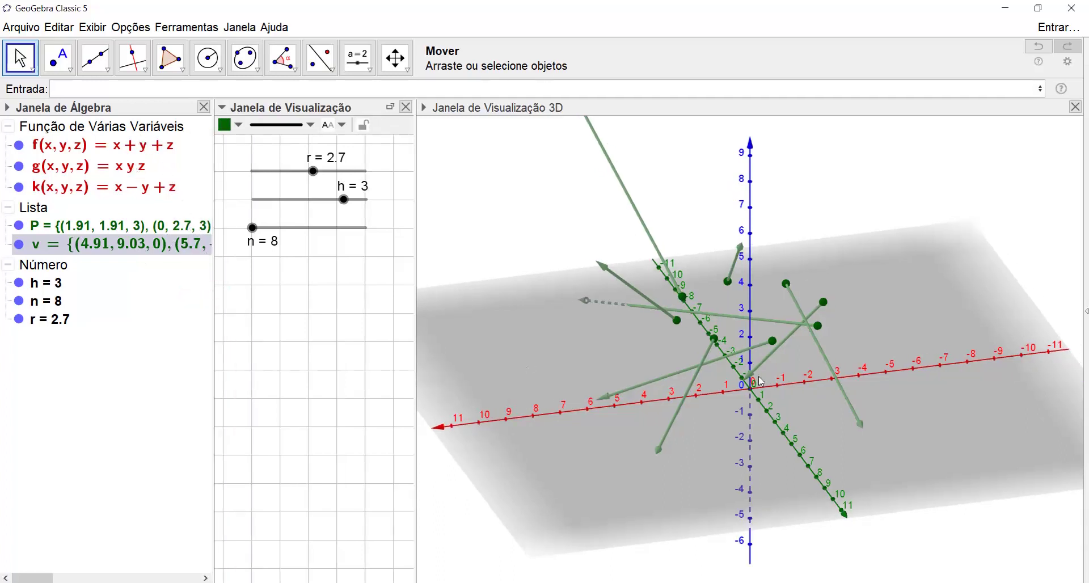
right_drag(889, 373, 928, 372)
click(472, 543)
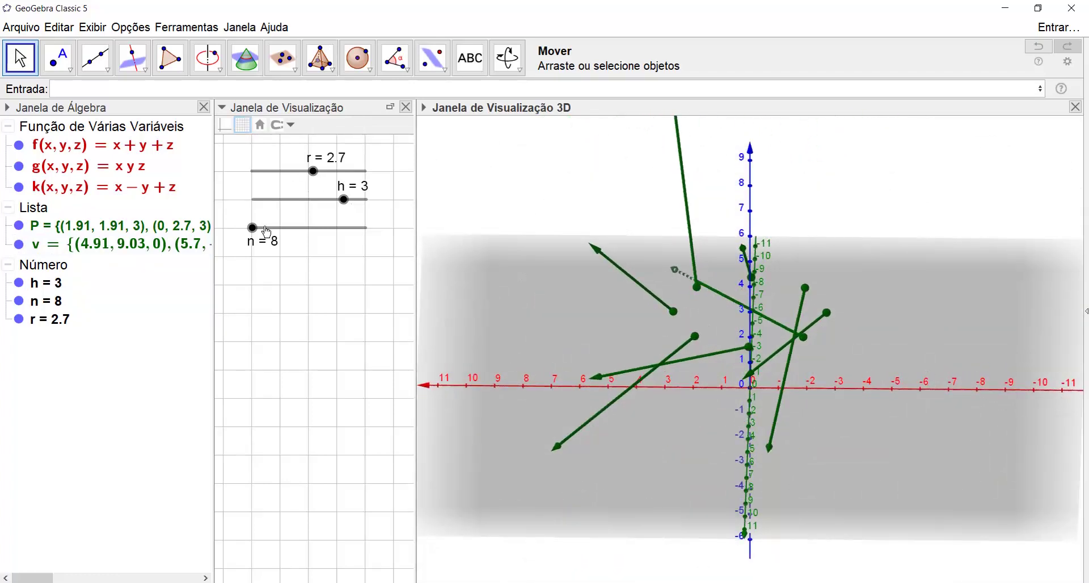
drag(253, 228, 251, 249)
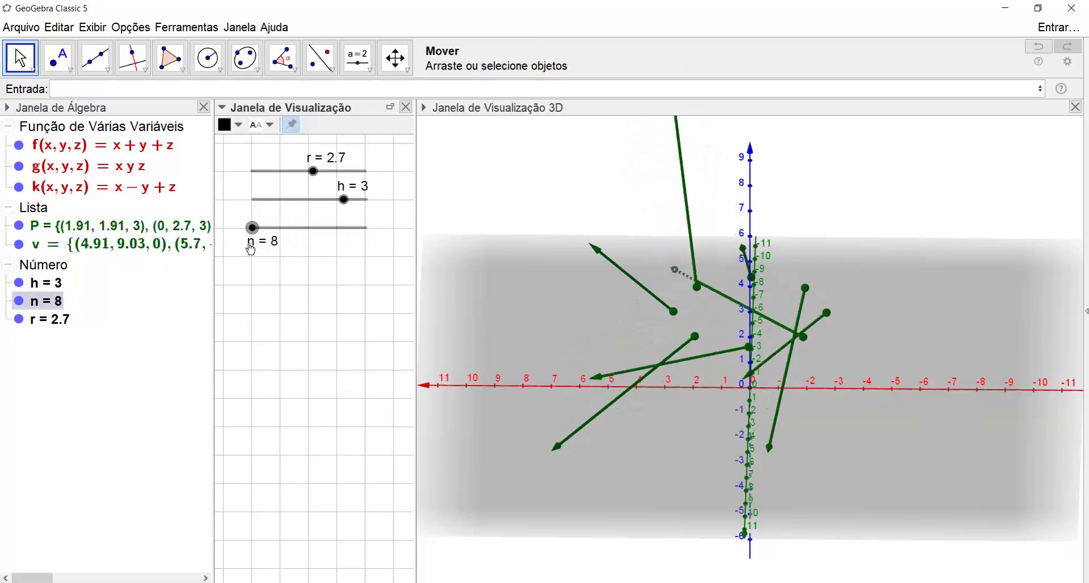
drag(343, 210, 298, 171)
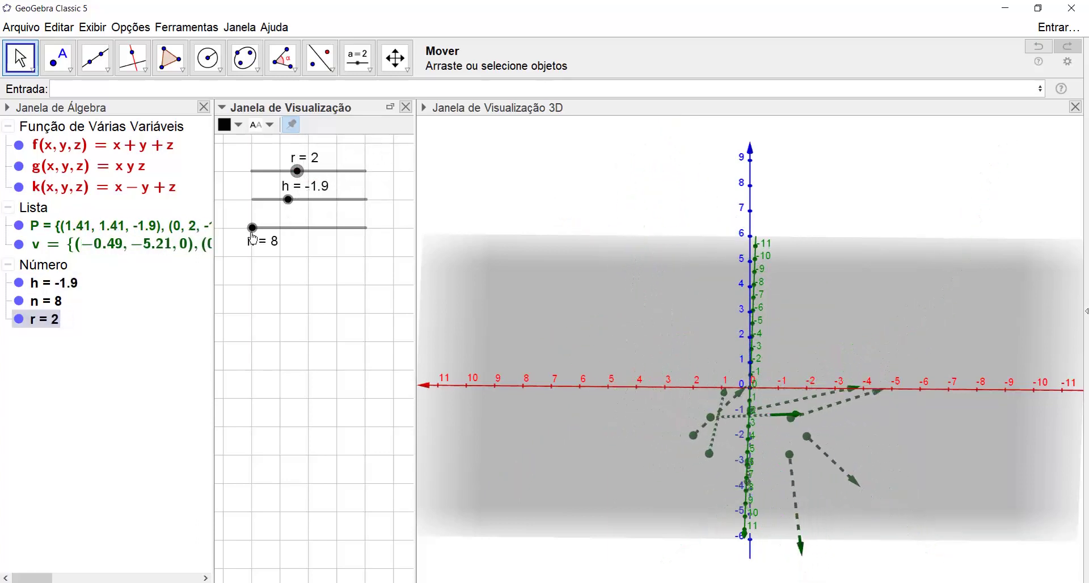
drag(253, 227, 311, 221)
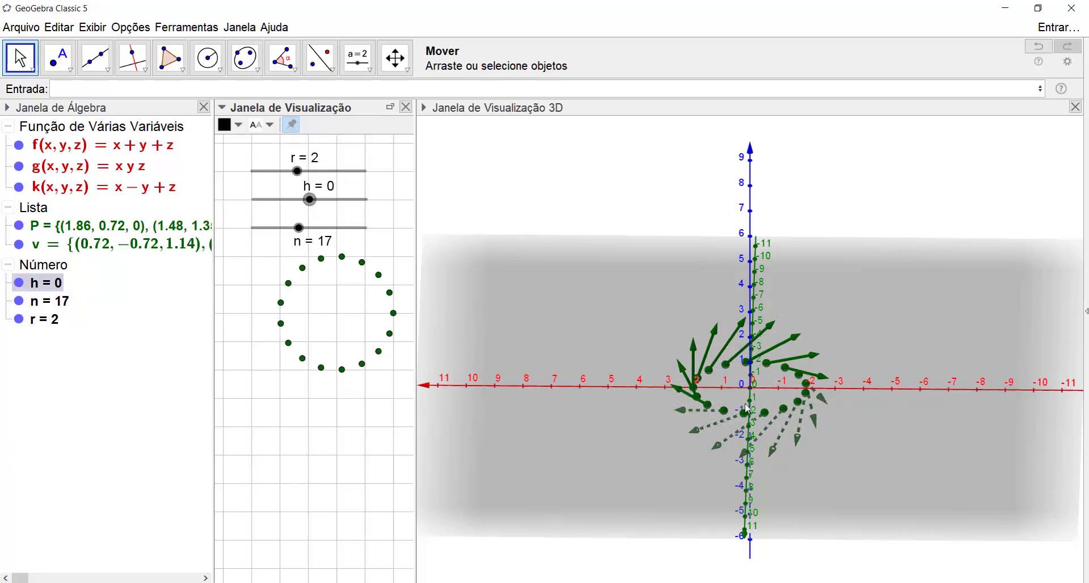
Hide list P from the 2D graphics view, keeping it displayed only in the 3D view
right_click(289, 288)
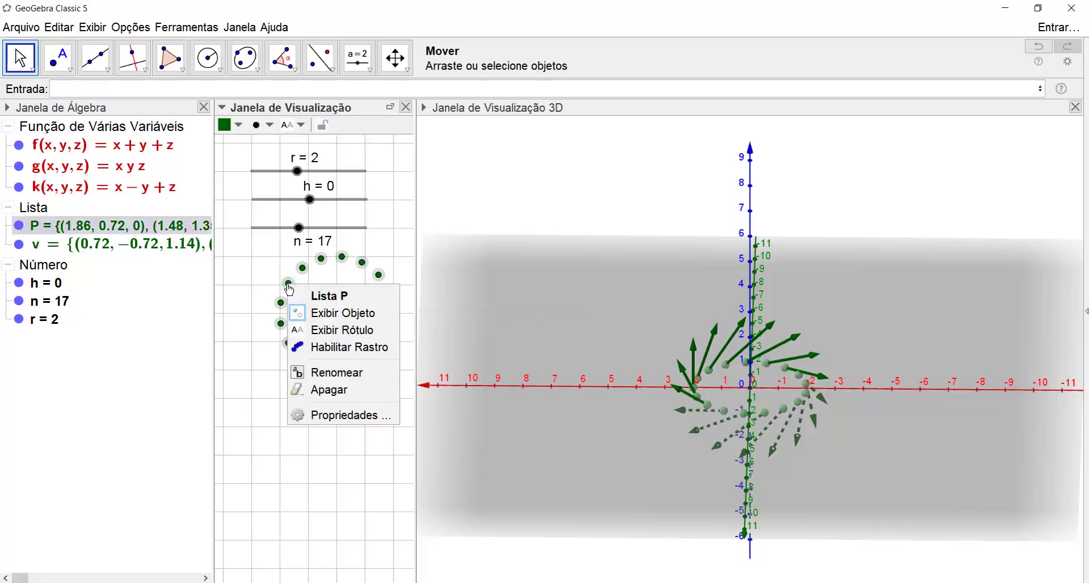
click(332, 416)
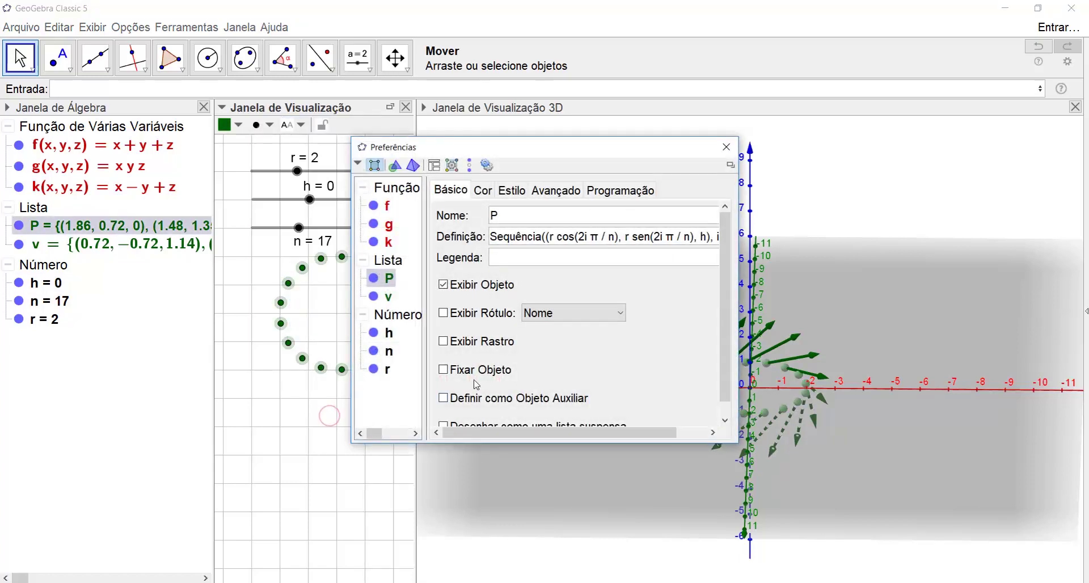
click(556, 193)
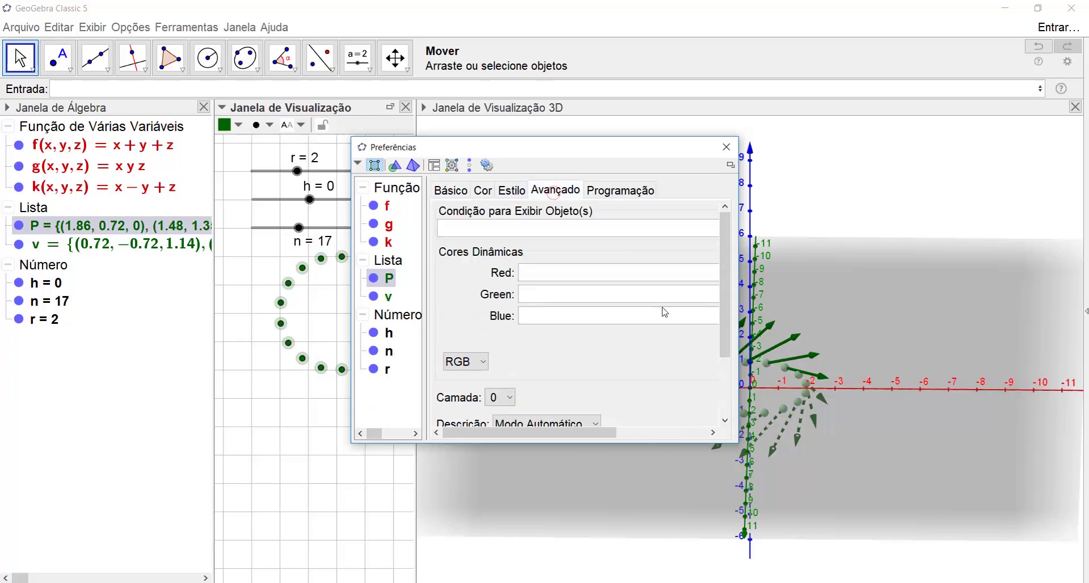
scroll(729, 316, down, 3)
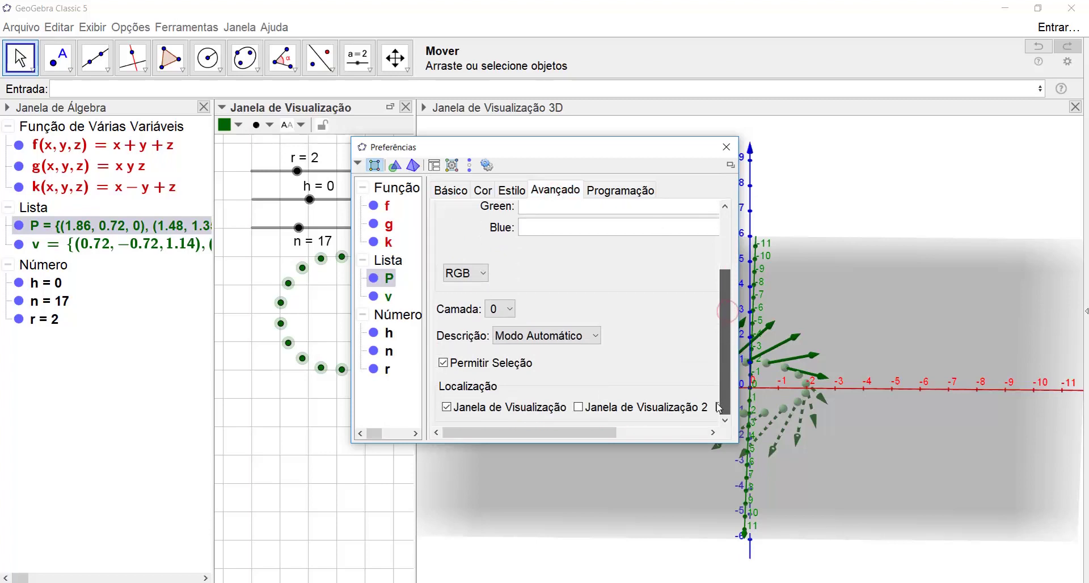
click(446, 407)
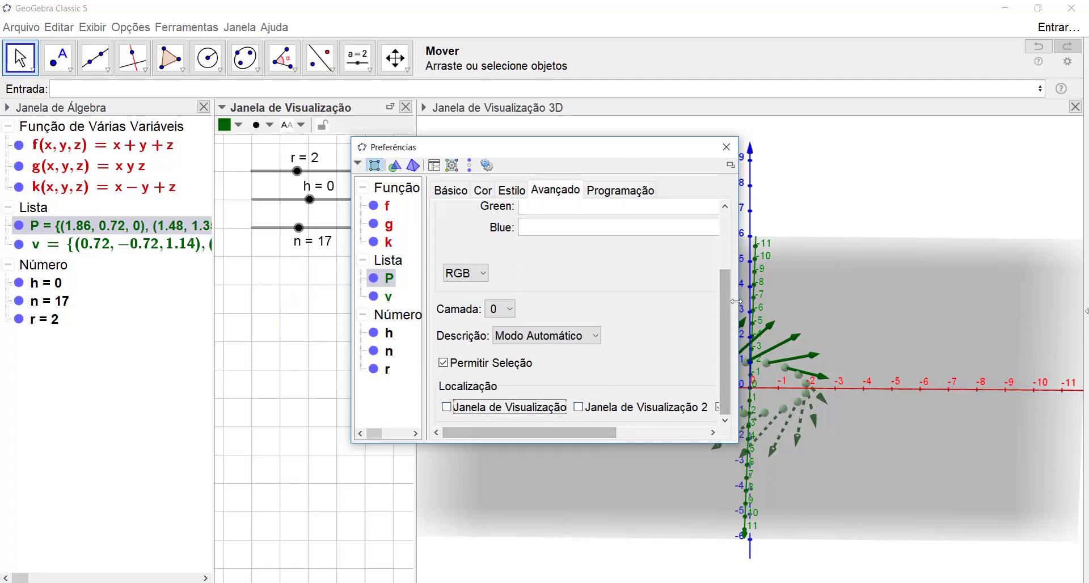
drag(740, 305, 927, 306)
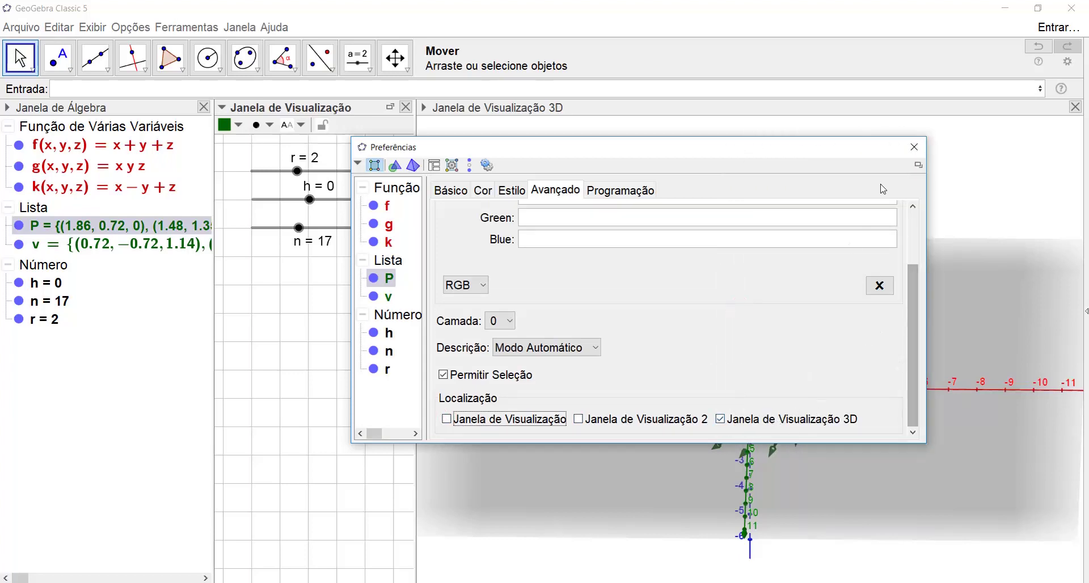
click(914, 147)
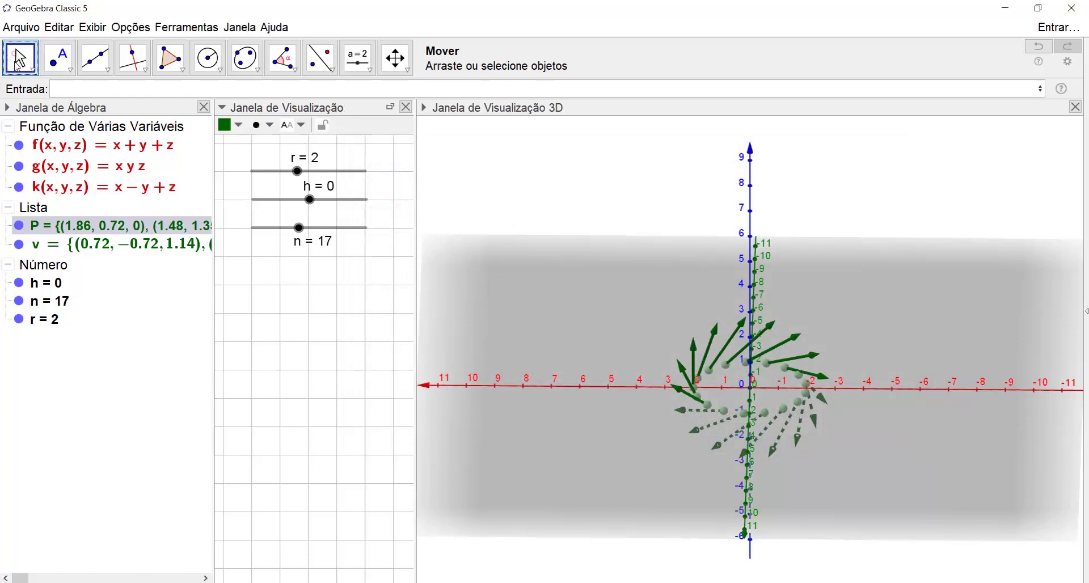
click(287, 326)
click(517, 283)
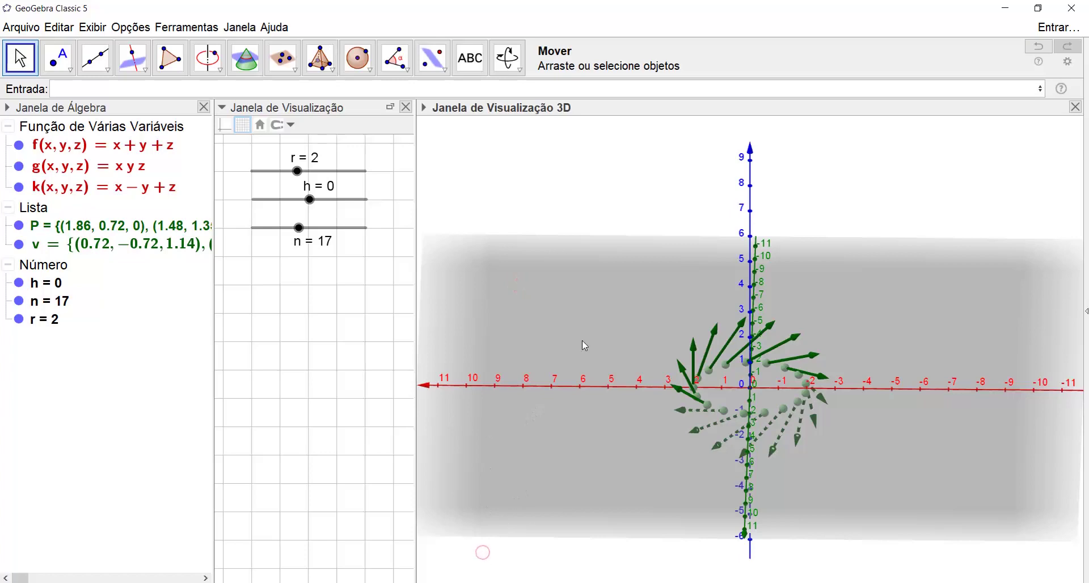
Raise the circle of points and vectors by setting slider h to 1.8
drag(564, 326, 589, 330)
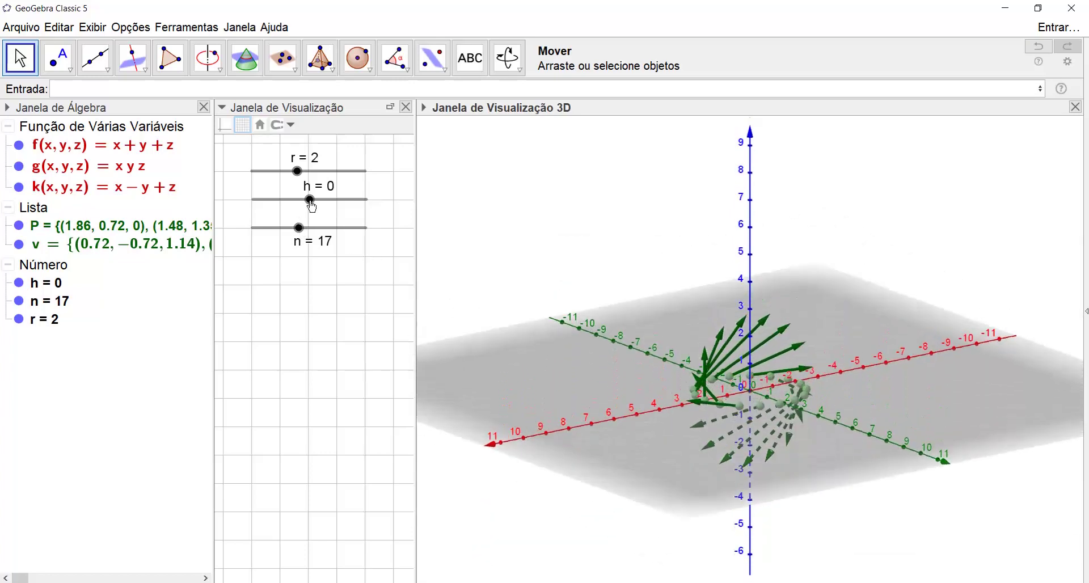
drag(309, 200, 330, 200)
click(601, 217)
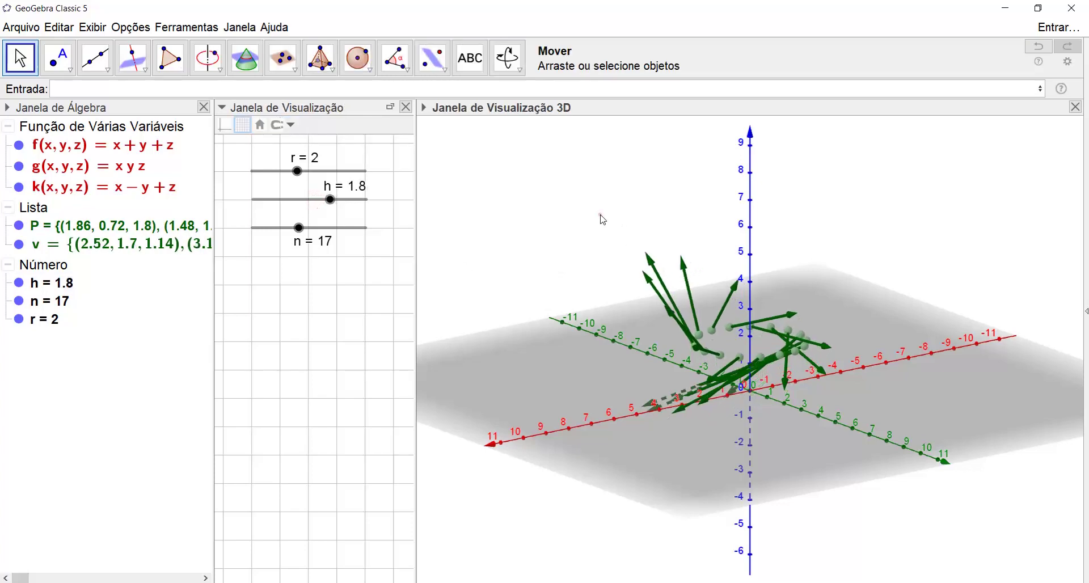
Change the colour of point list P to red (255, 0, 0)
click(143, 327)
drag(557, 381, 540, 398)
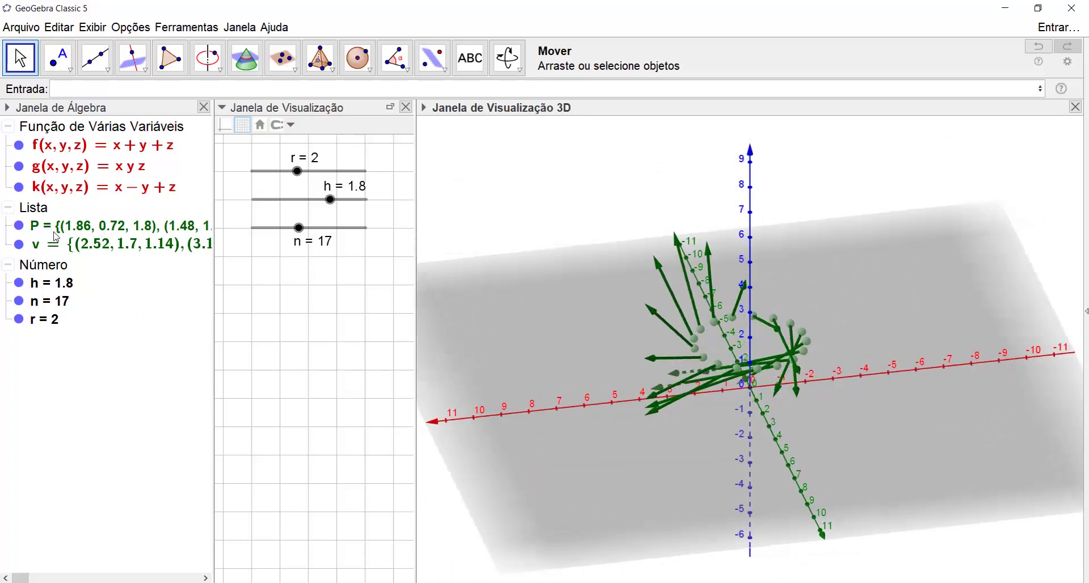
click(70, 227)
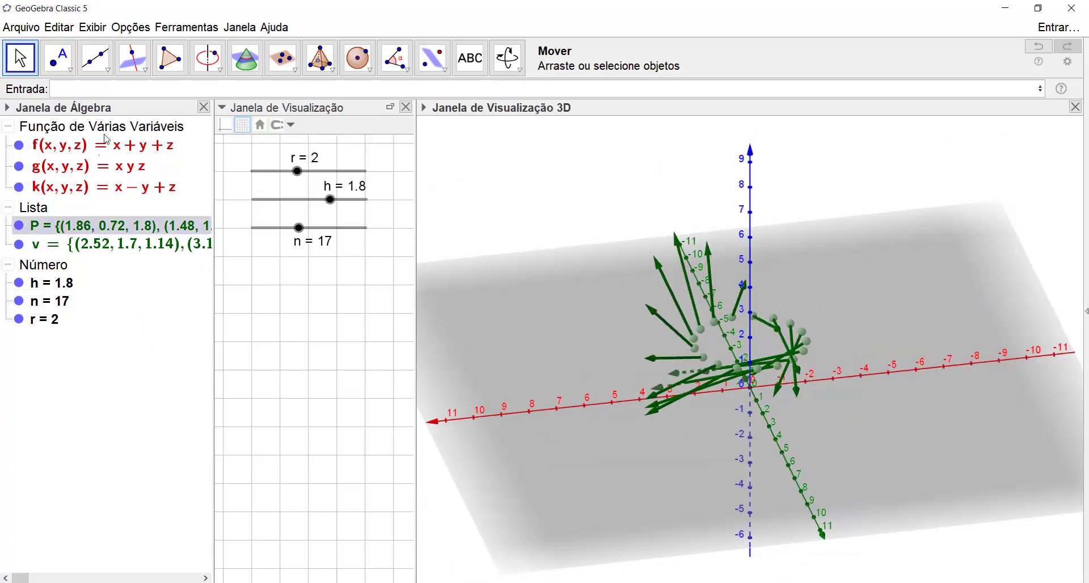
right_click(113, 227)
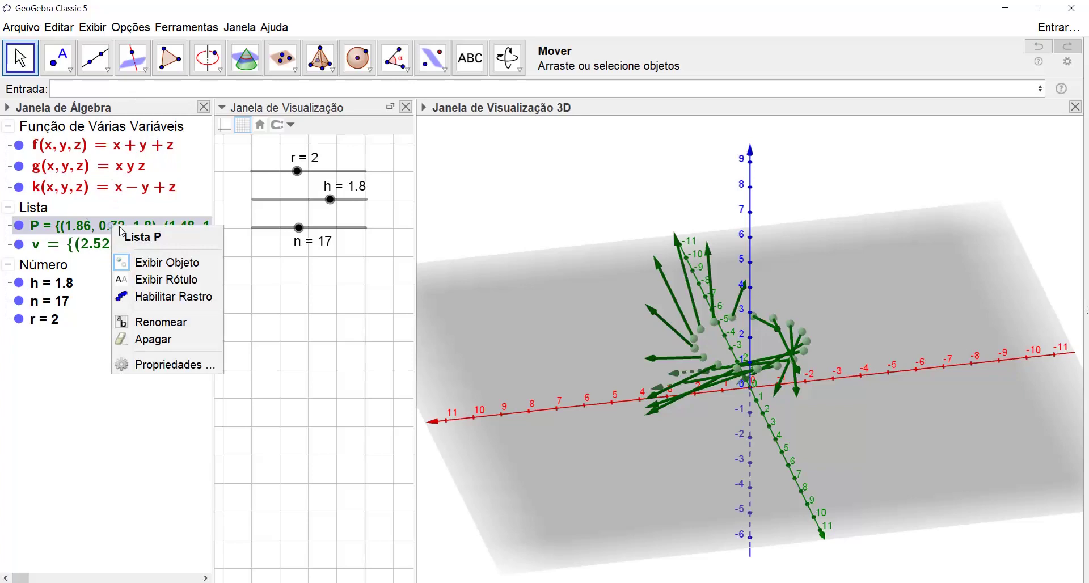
click(196, 369)
click(482, 189)
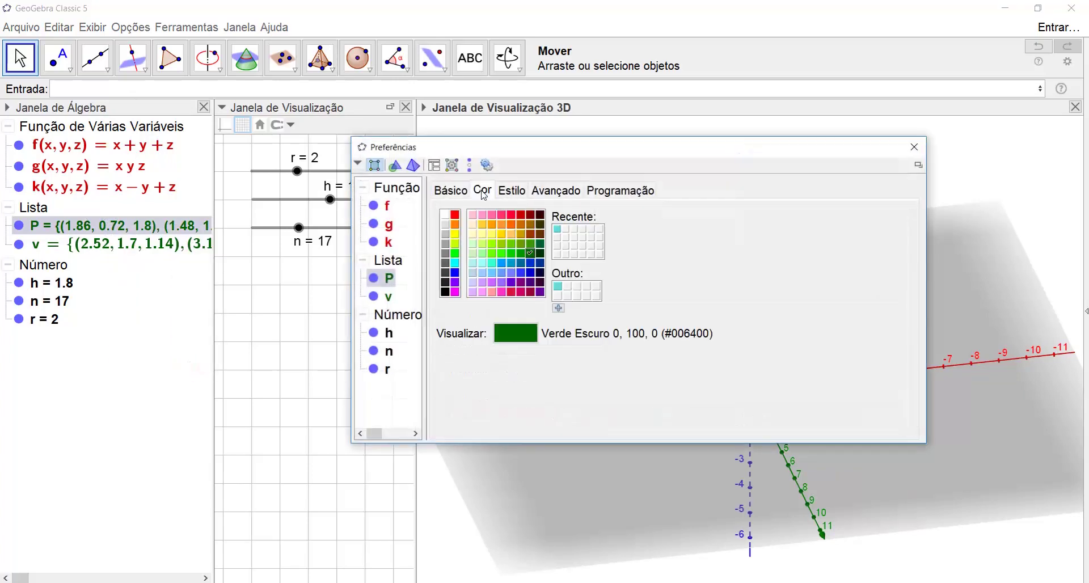
click(454, 215)
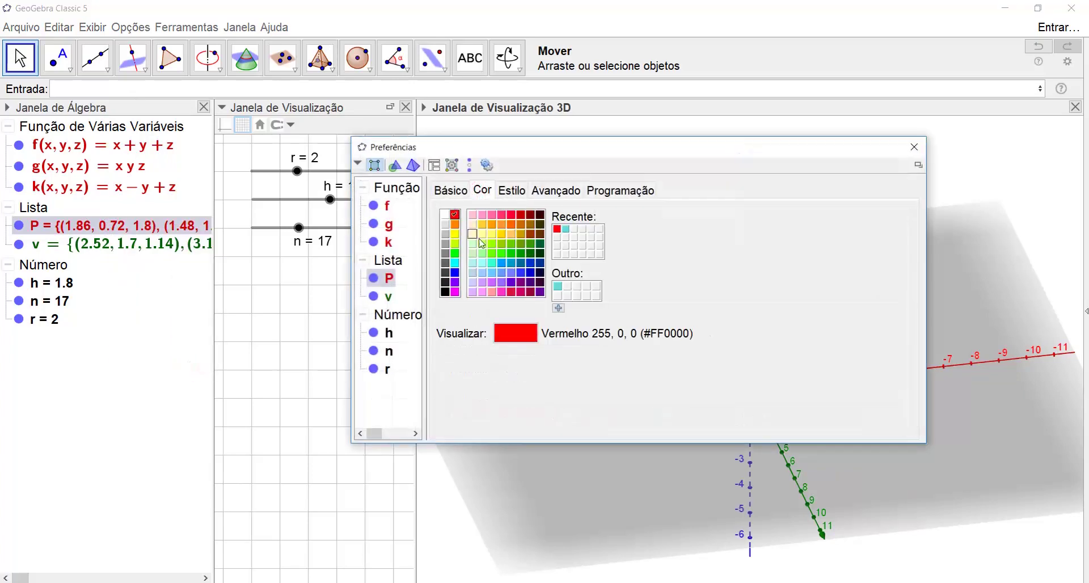
click(913, 147)
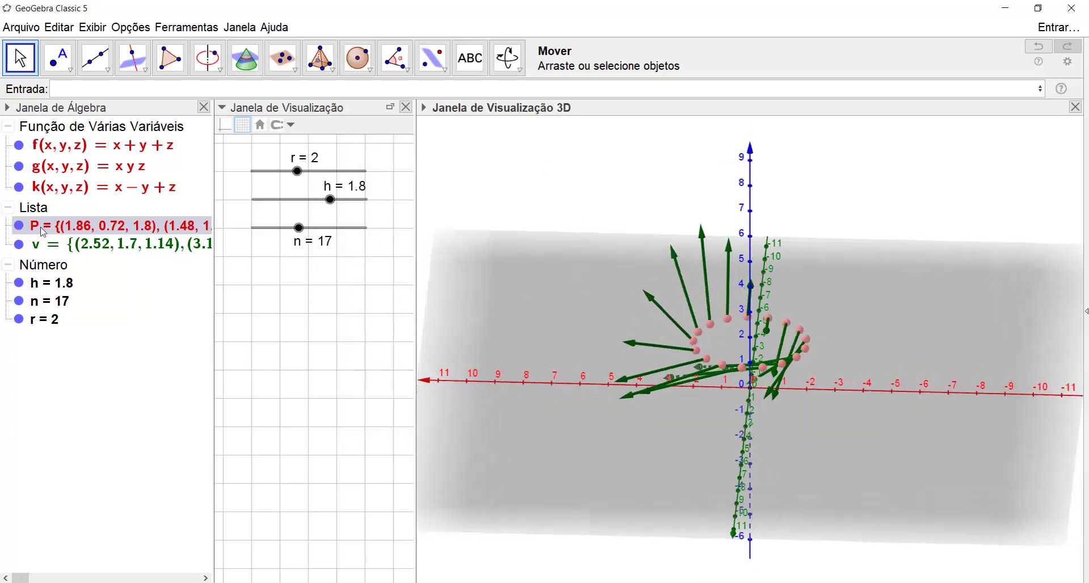
Change the colour of vector list v to blue
click(73, 246)
click(240, 130)
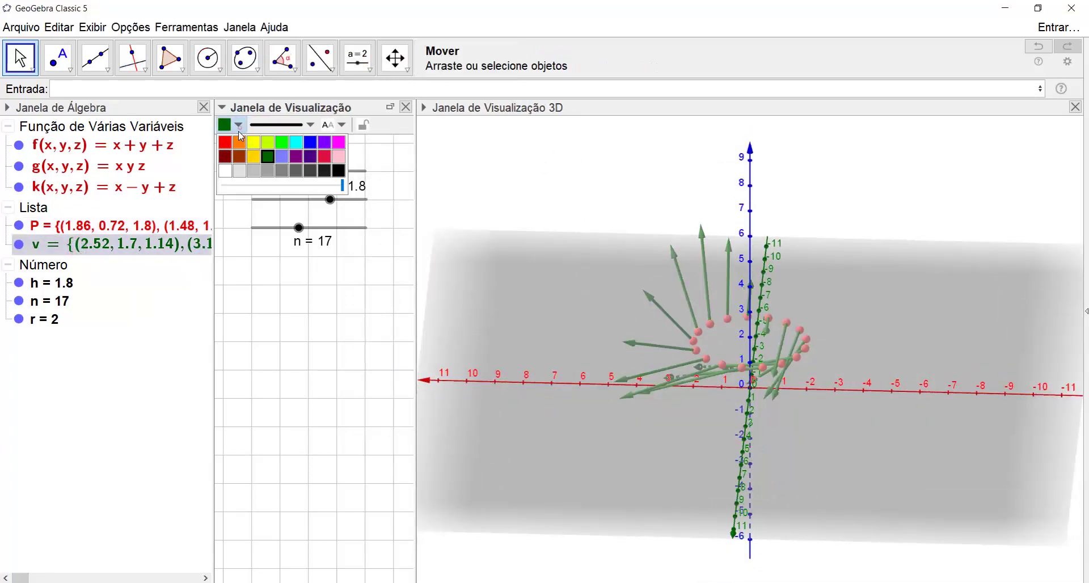
click(309, 142)
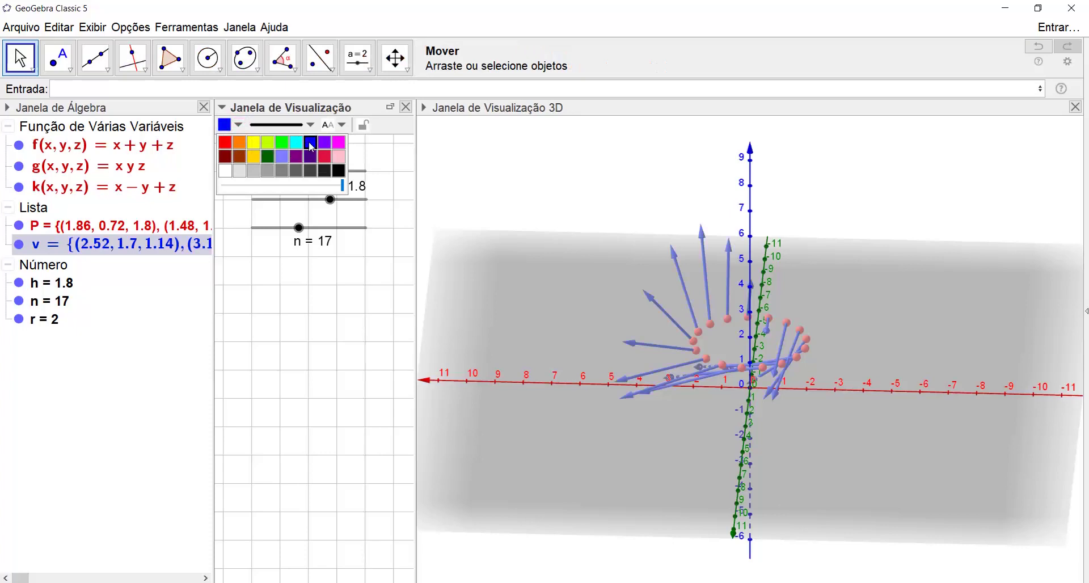
click(315, 355)
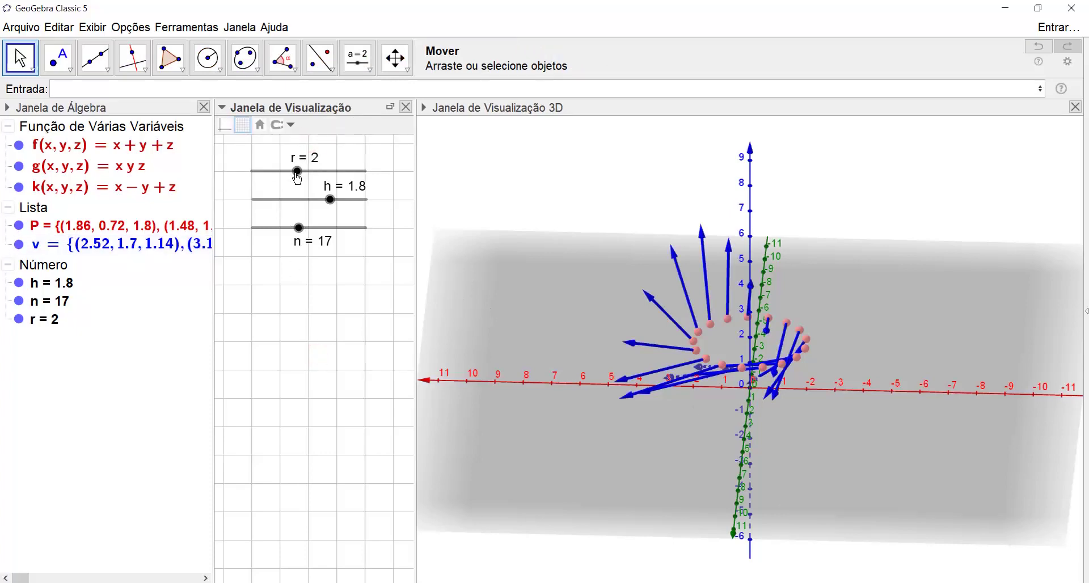
Set the height slider h to 2.3 and the radius slider r to 5
drag(297, 177, 339, 205)
mouse_move(523, 399)
mouse_down()
mouse_move(542, 415)
mouse_move(542, 391)
mouse_move(536, 400)
mouse_up()
click(430, 529)
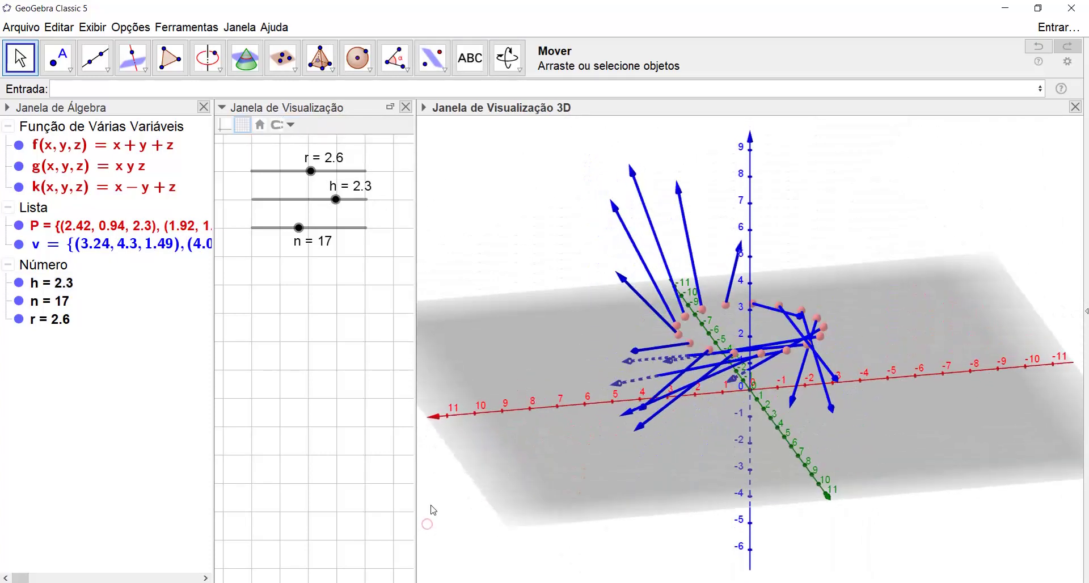
click(85, 362)
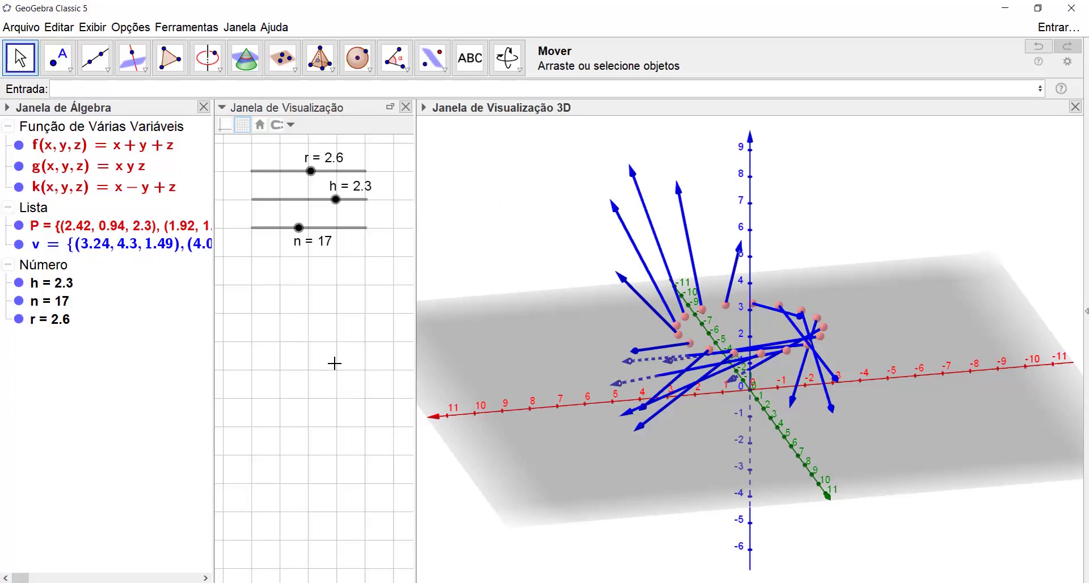
drag(735, 431, 720, 471)
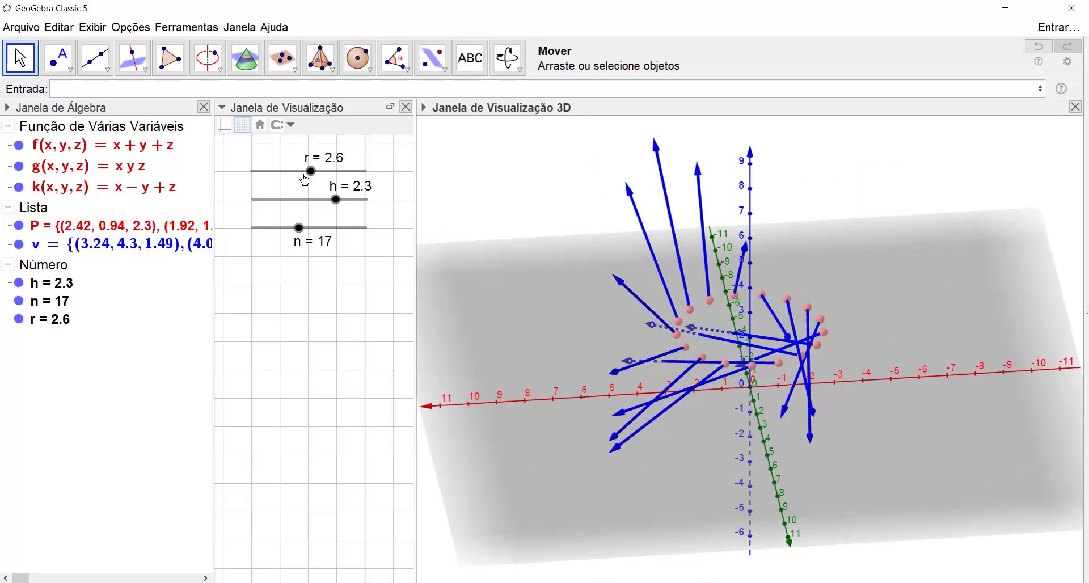
drag(310, 176, 313, 176)
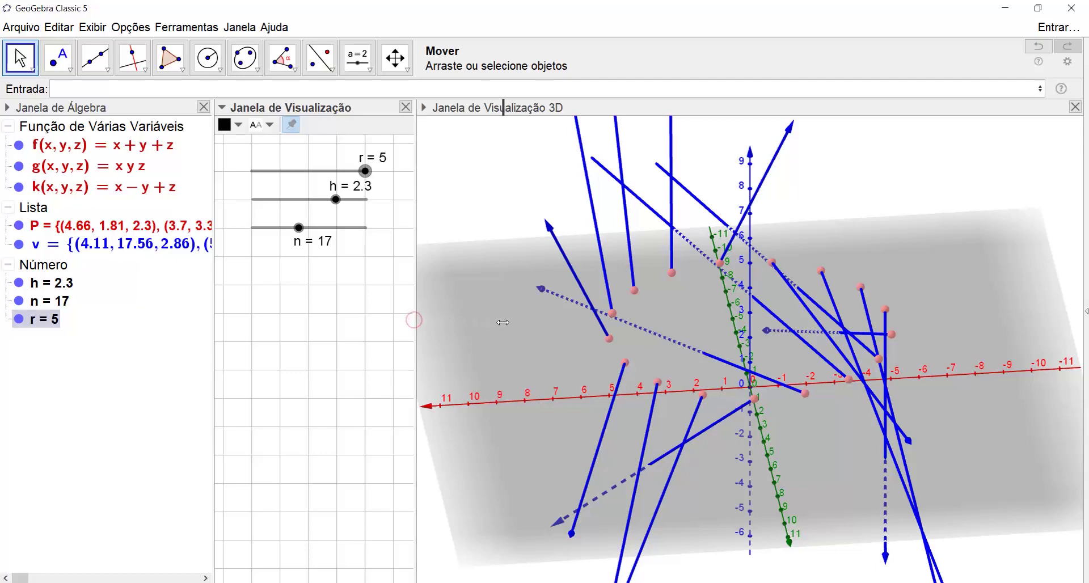
Widen the 2D graphics view and add an input box below the sliders captioned "E_x (x, y, z) =" and linked to function f
drag(413, 318, 503, 318)
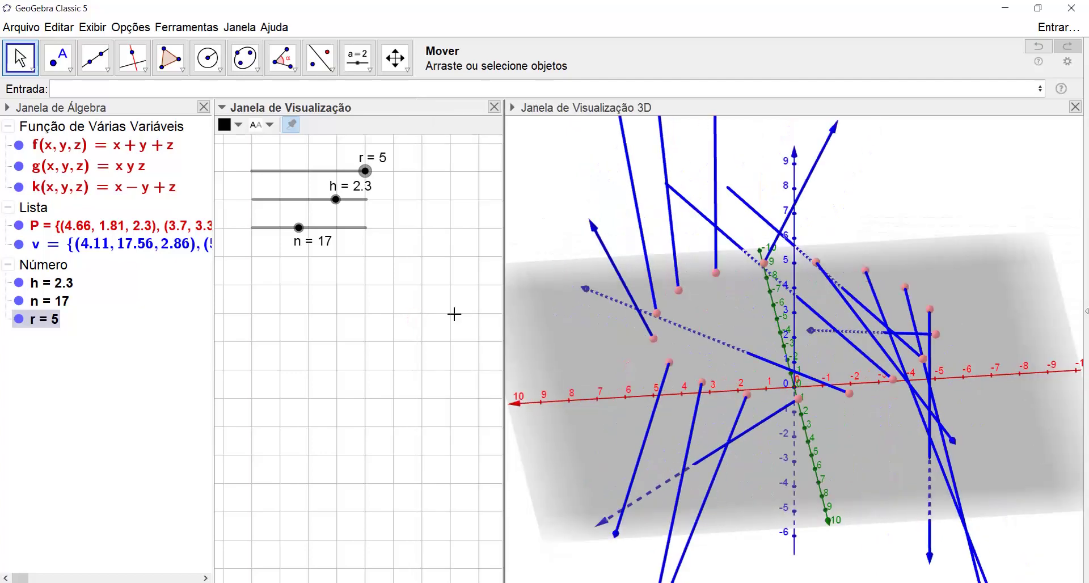
click(369, 70)
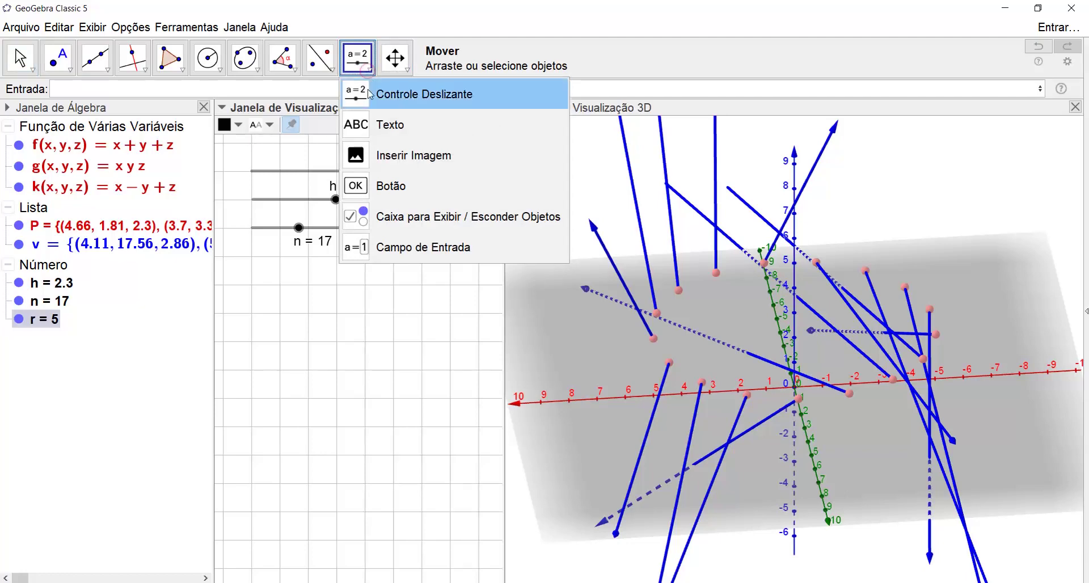
click(435, 249)
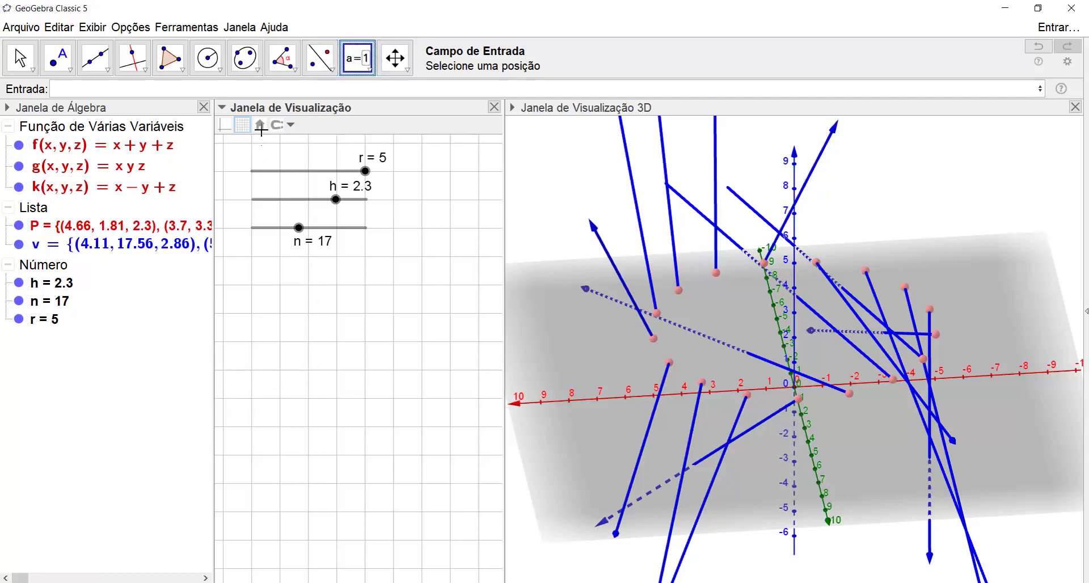
click(233, 357)
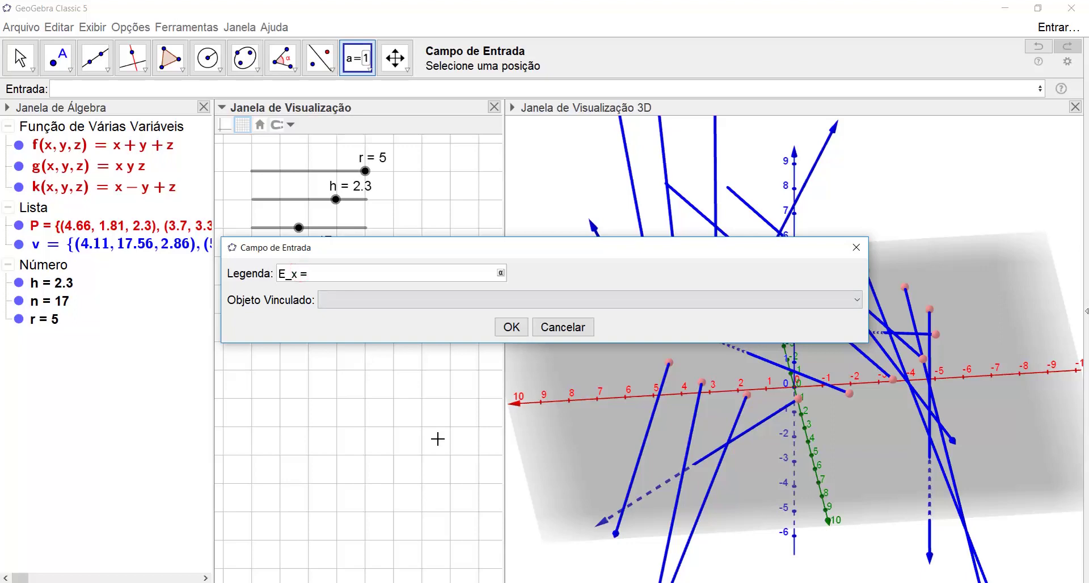
text((x, y, z)
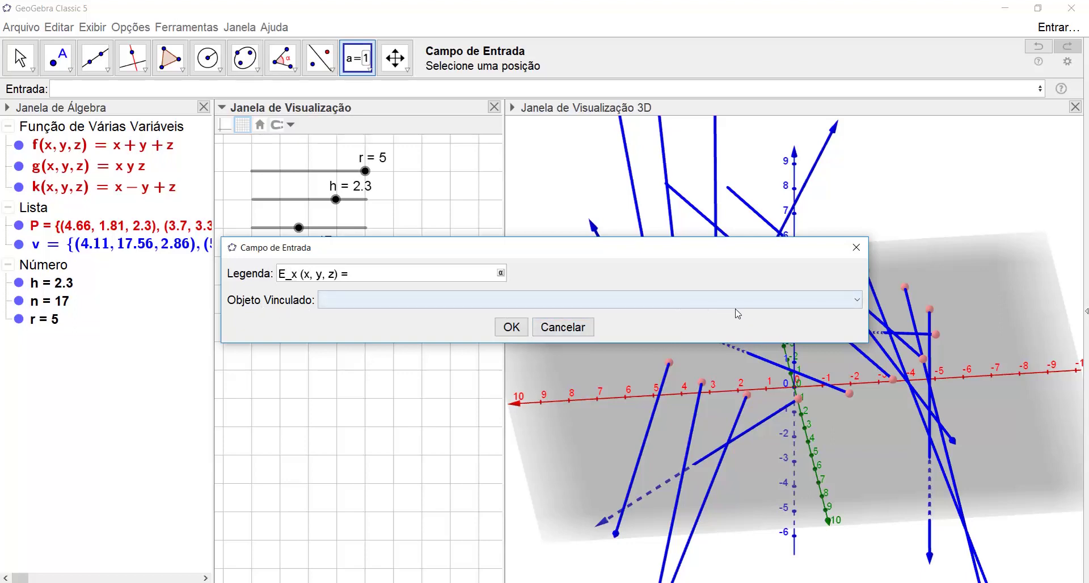
click(856, 300)
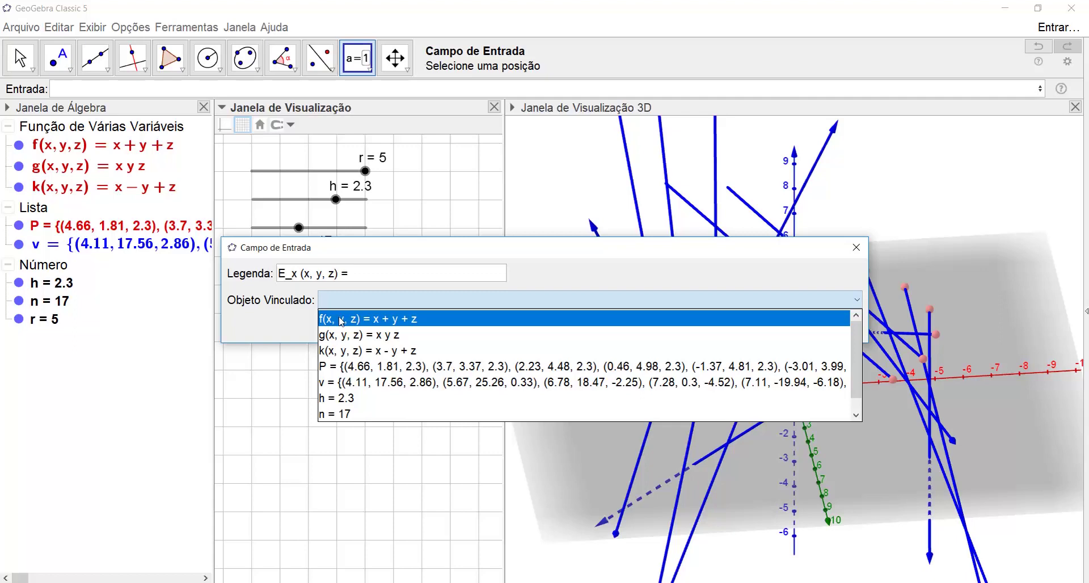
click(394, 319)
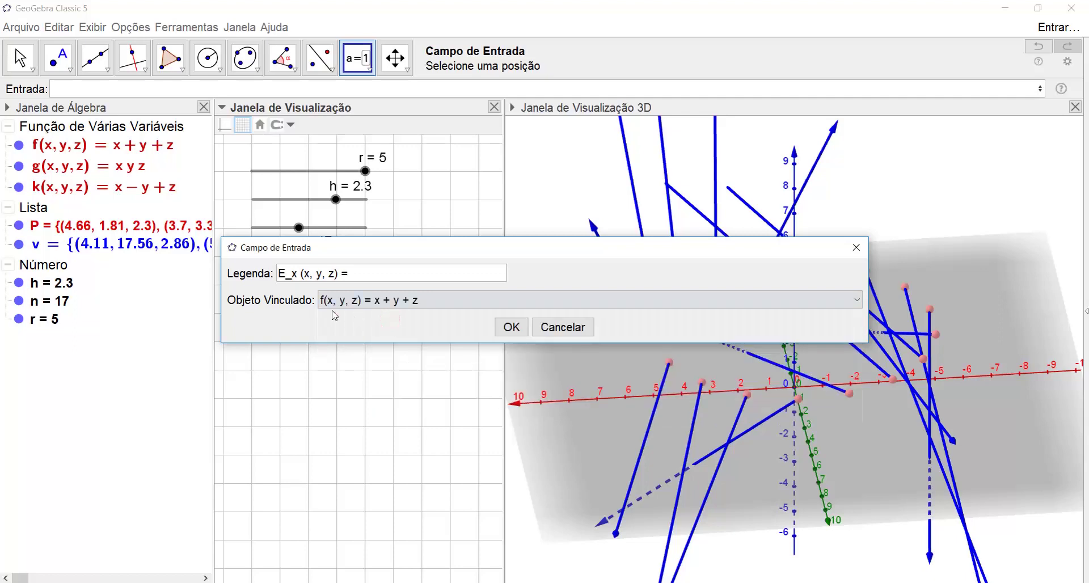
click(511, 327)
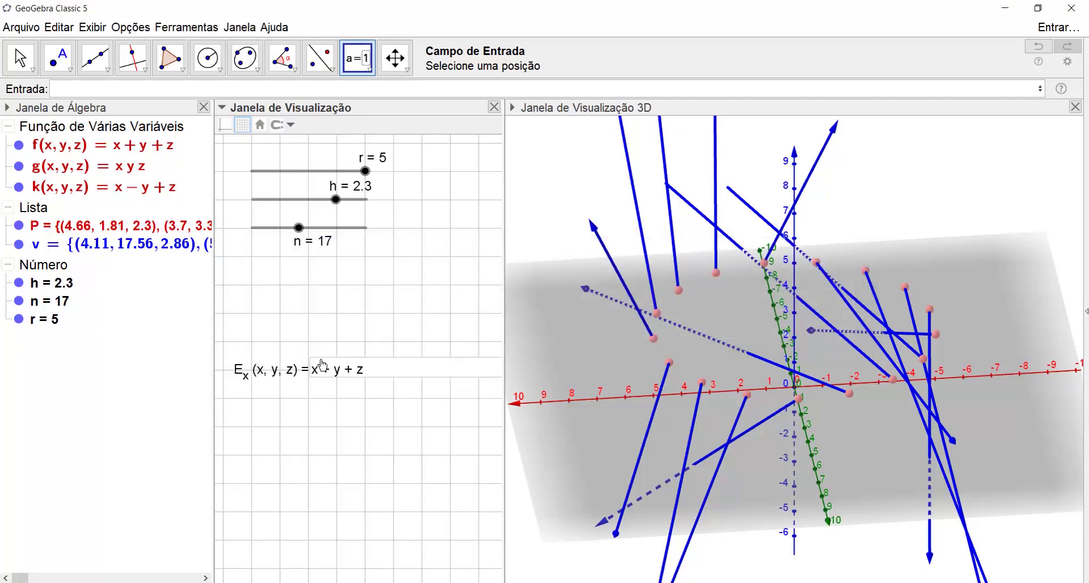
Unfix the E_x input box and move it slightly down and towards the left edge of the 2D view
click(15, 54)
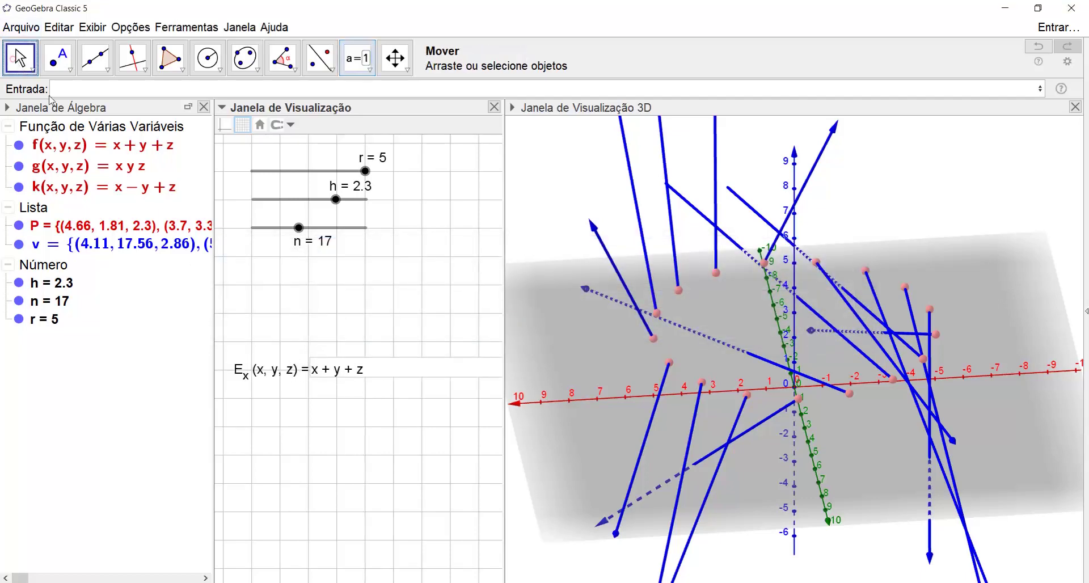
click(286, 370)
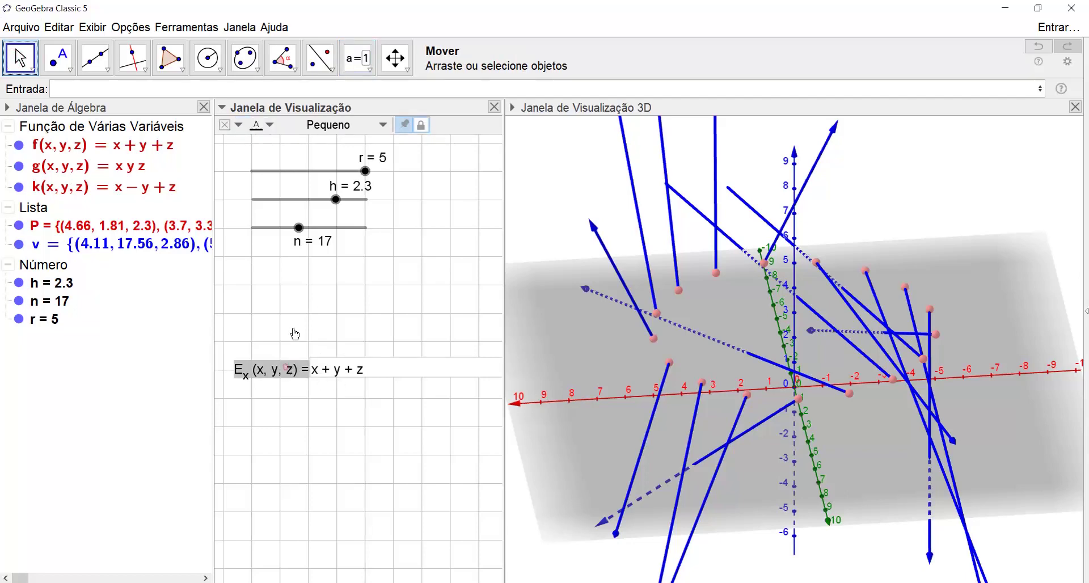
right_click(273, 370)
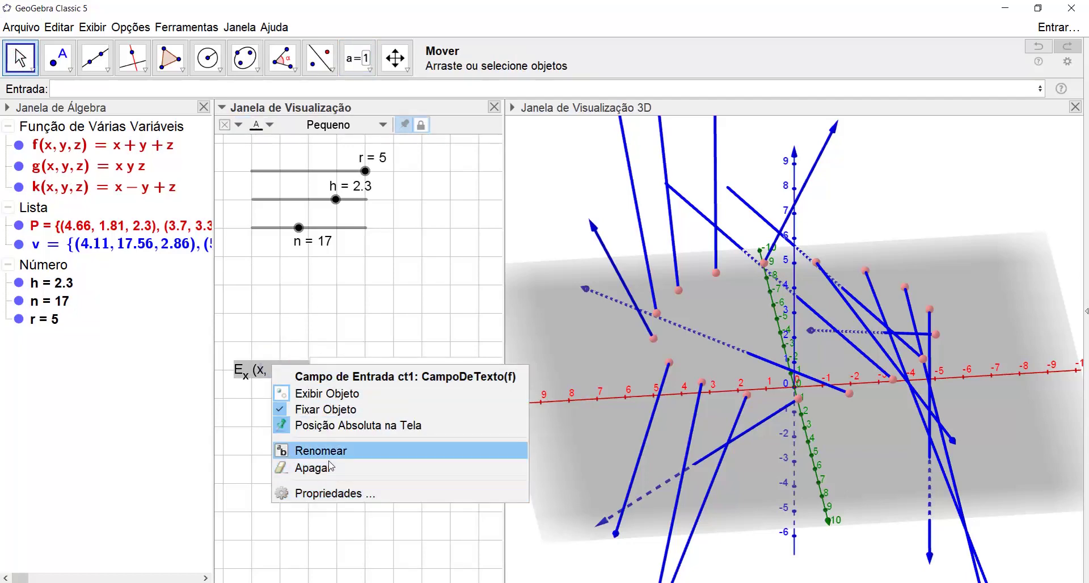
click(335, 409)
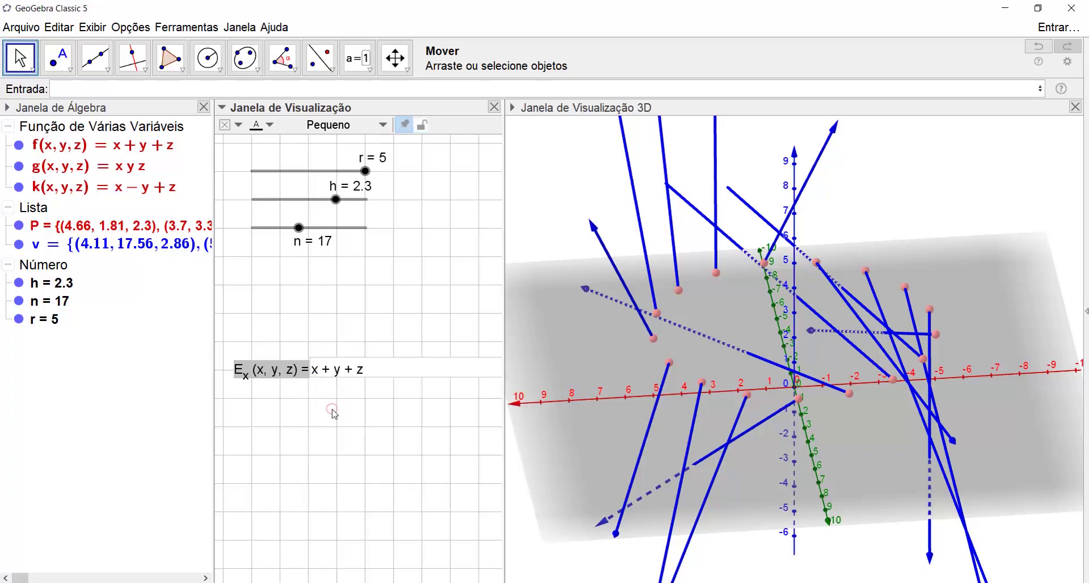
mouse_move(287, 371)
mouse_down()
mouse_move(288, 323)
mouse_move(276, 330)
mouse_move(290, 404)
mouse_move(285, 383)
mouse_up()
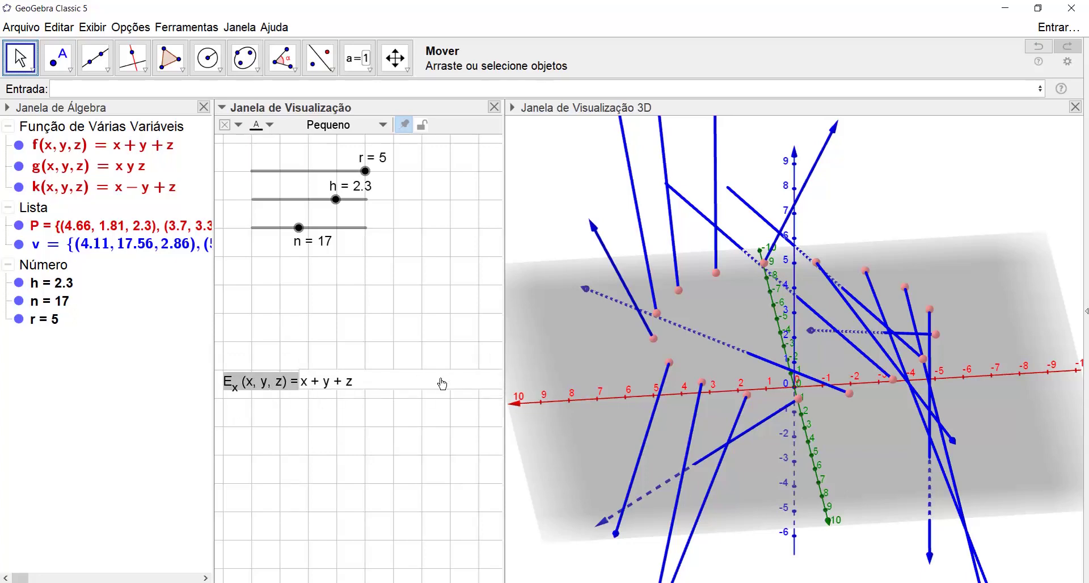
Shorten the E_x input box by setting its text field length to 10
right_click(328, 384)
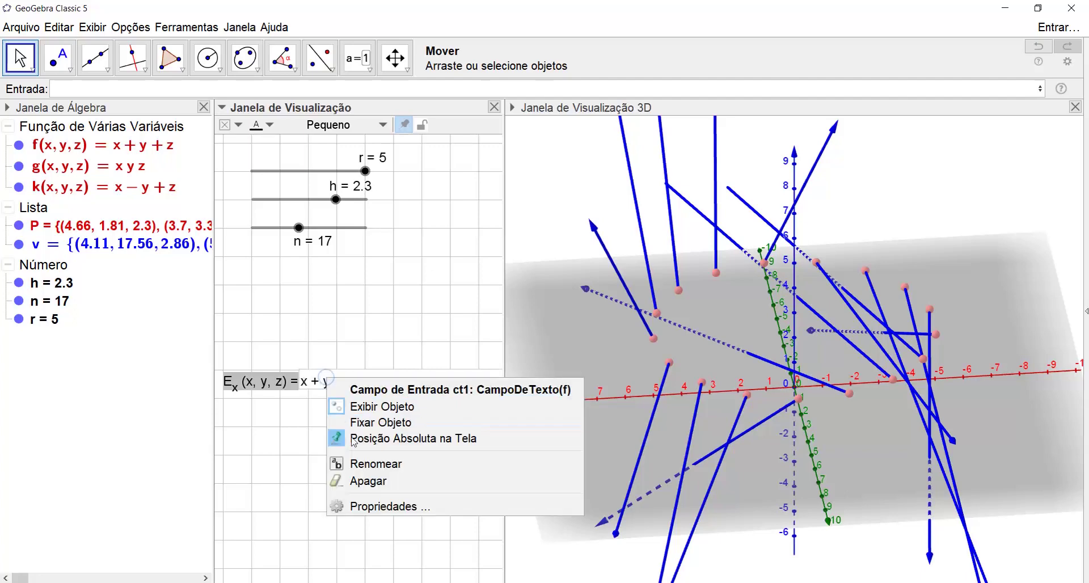
click(361, 506)
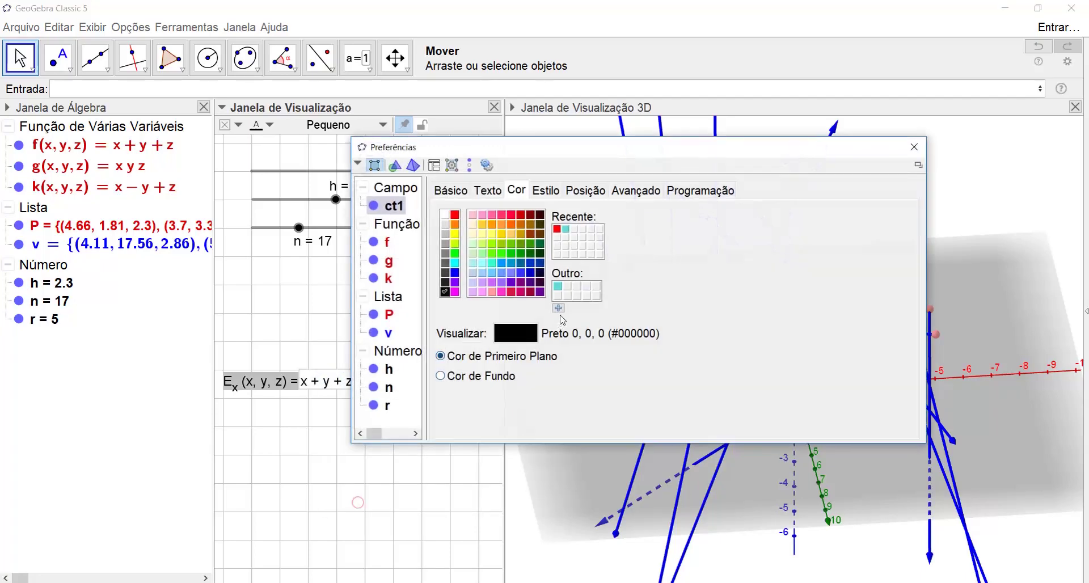
click(546, 190)
click(623, 221)
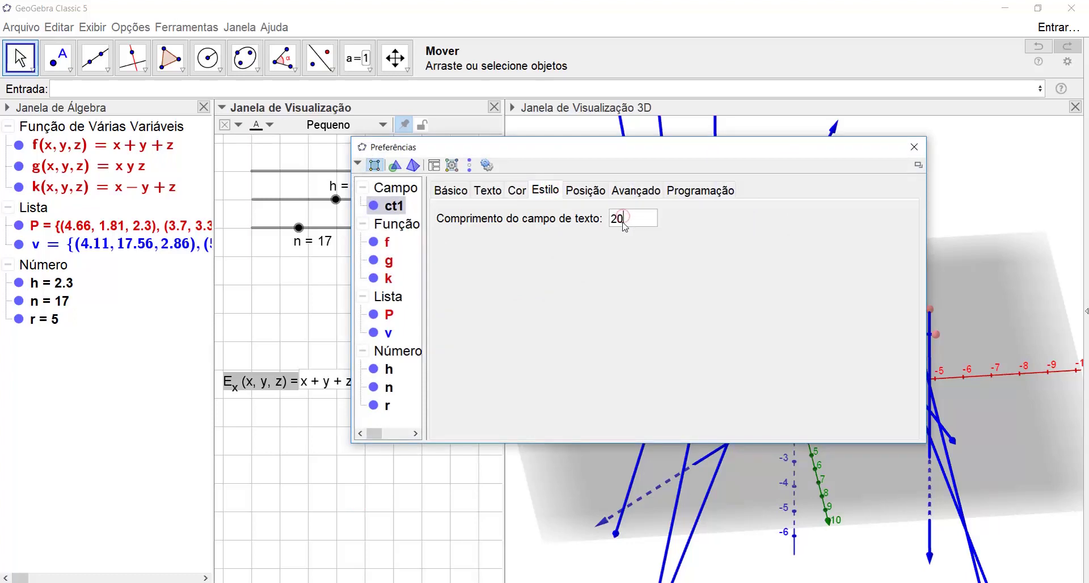
key(Left)
key(BackSpace)
text(1)
click(914, 146)
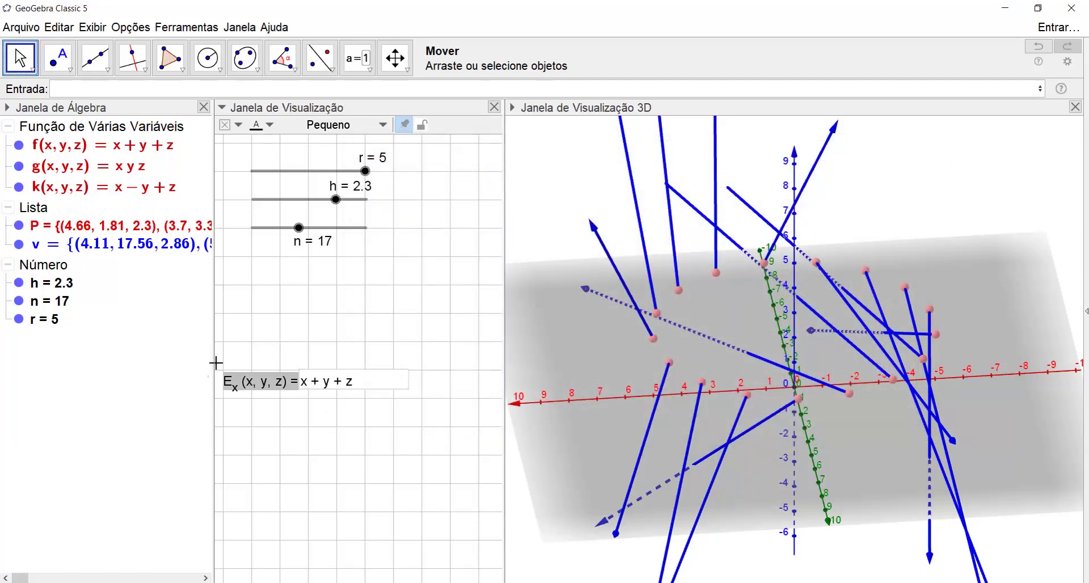
Redefine function f as x y through the E_x input box
click(295, 414)
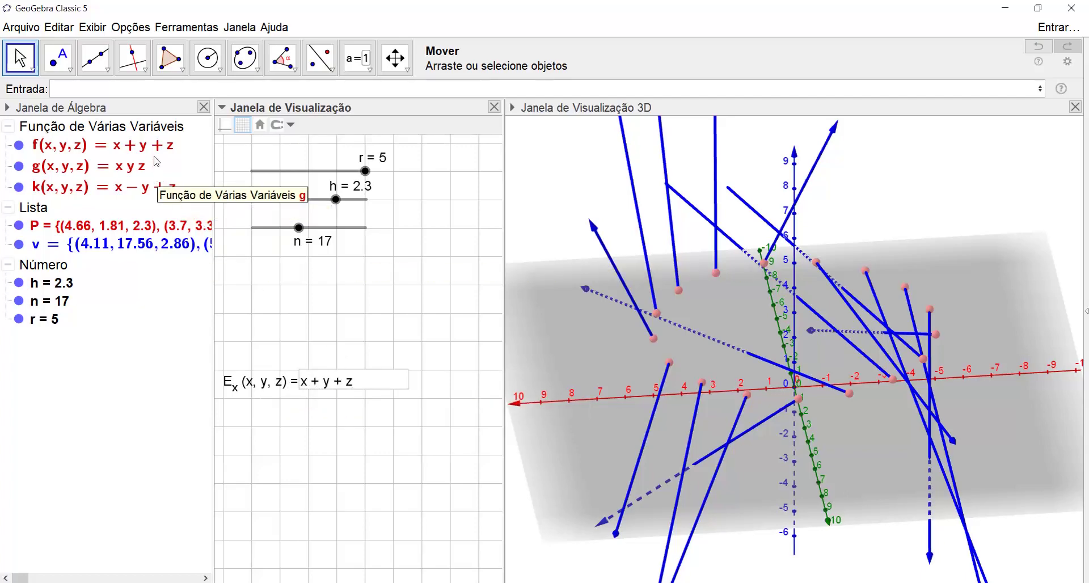
click(361, 386)
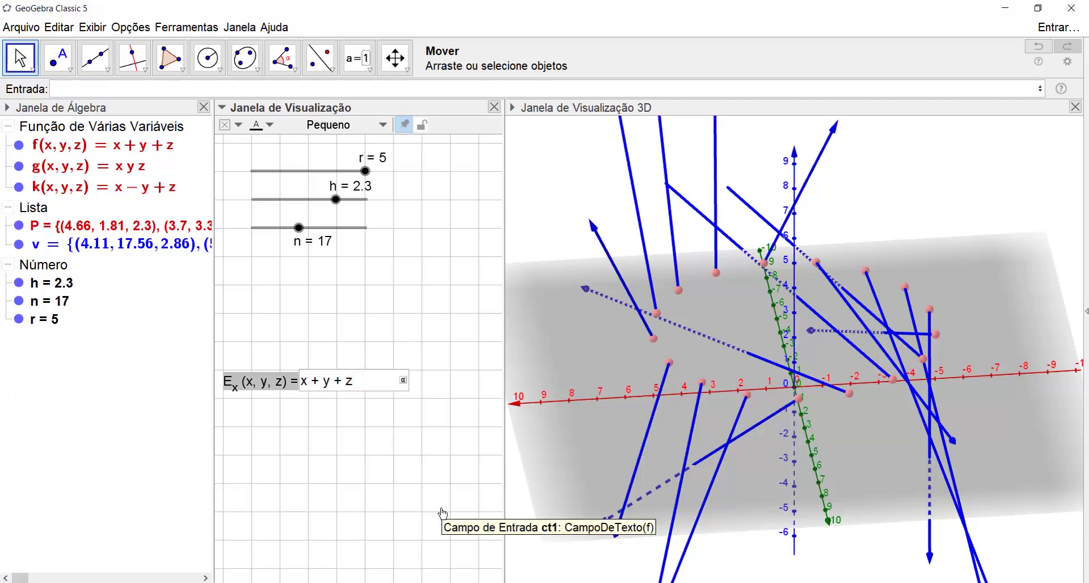
key(Left)
key(BackSpace)
key(BackSpace)
key(Return)
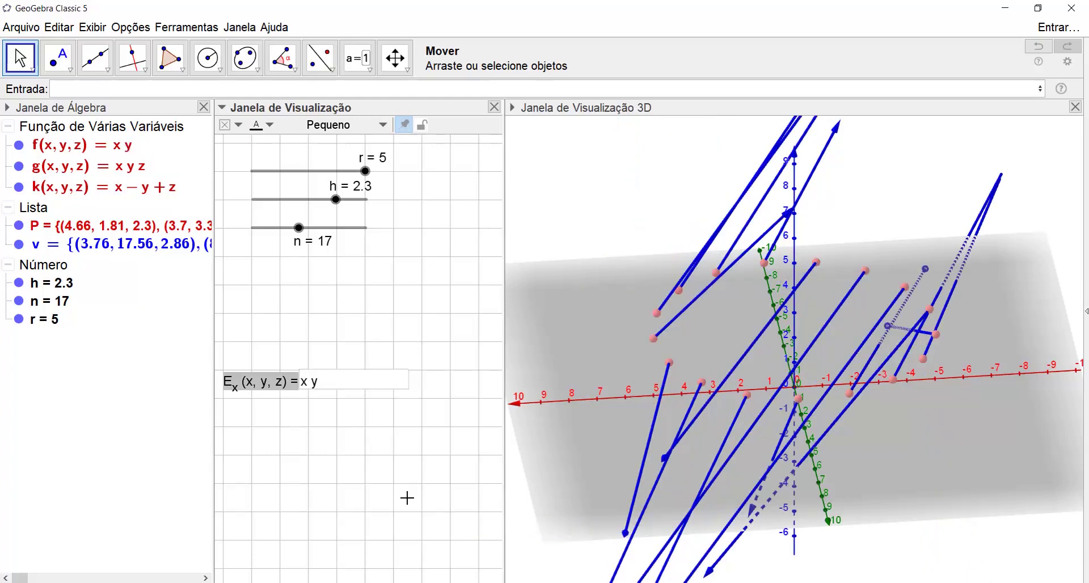
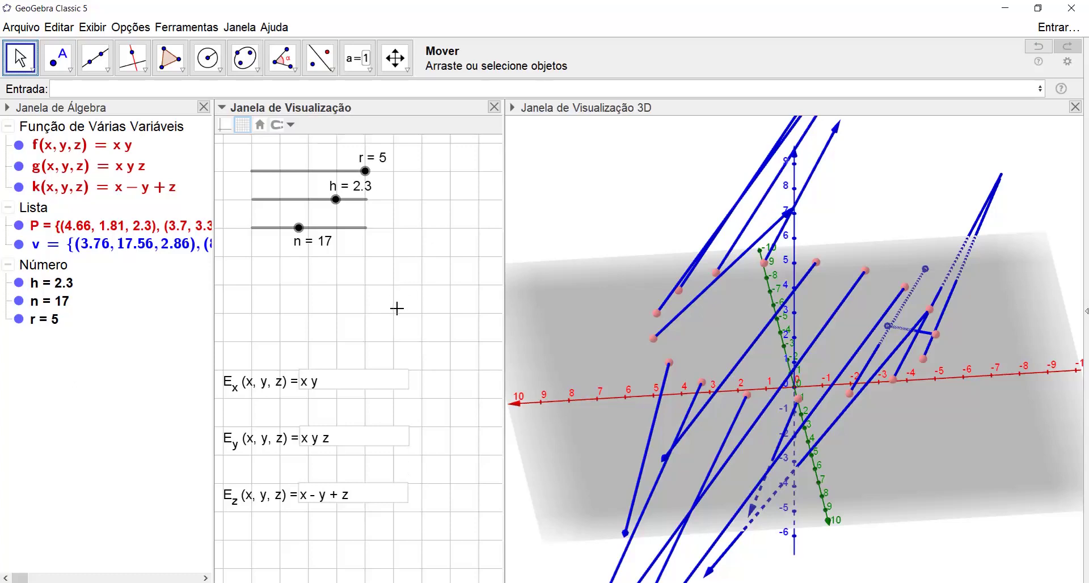
Hide the grid of the 2D graphics view and set its background colour to light green
right_click(374, 315)
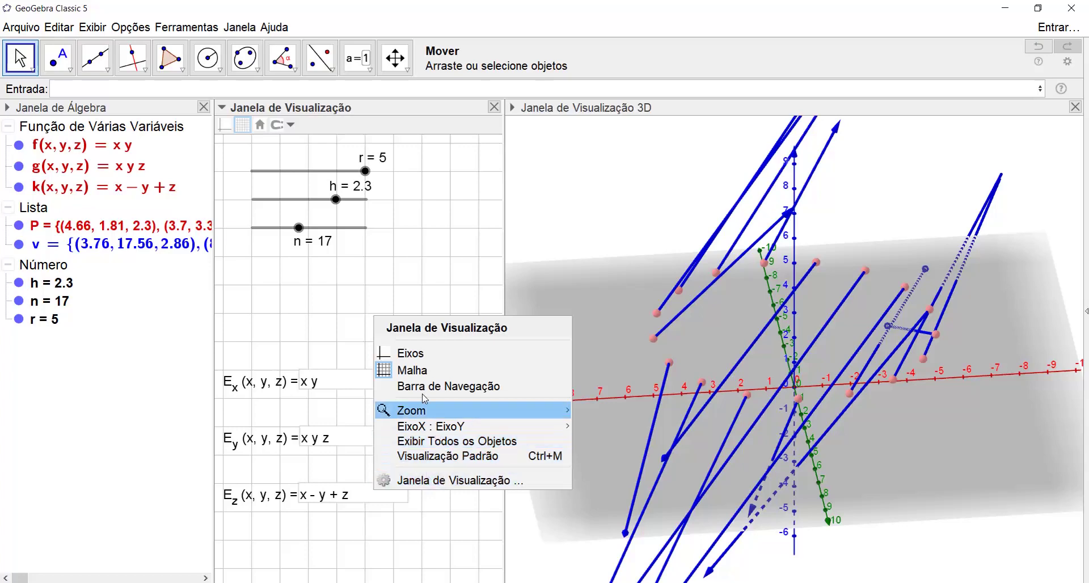
click(409, 371)
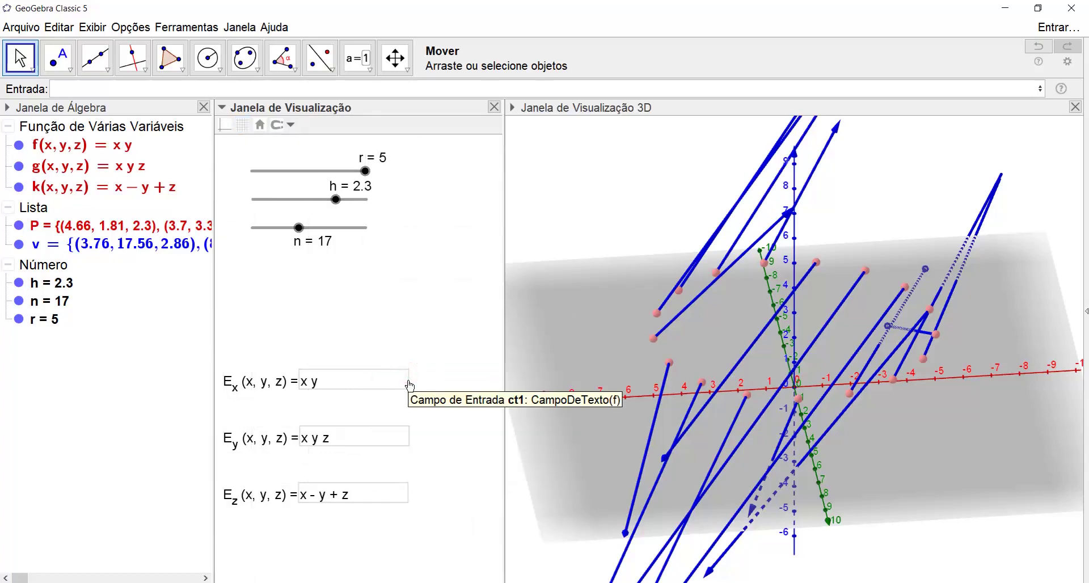
right_click(342, 279)
click(427, 444)
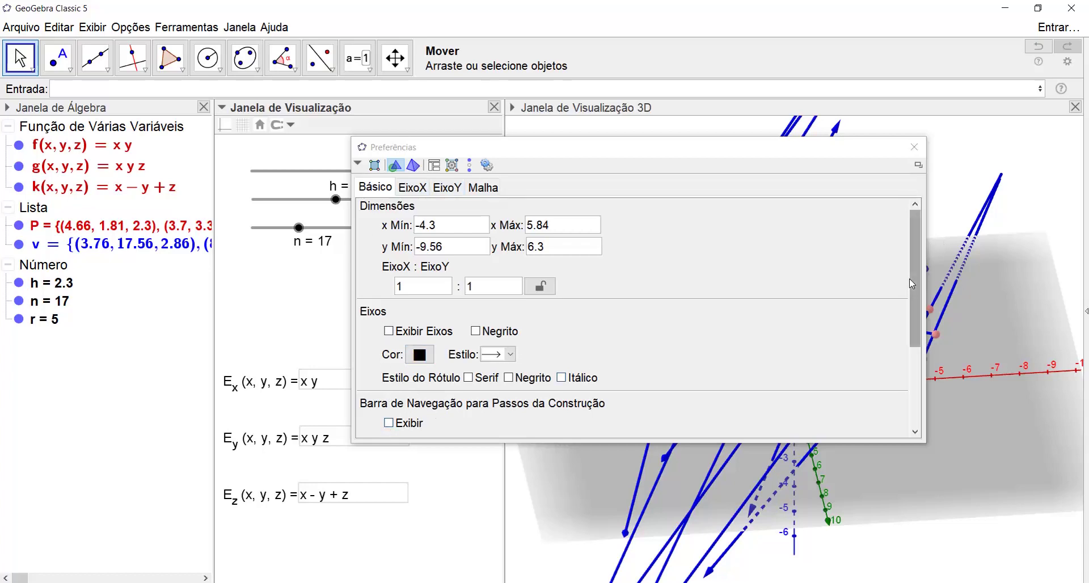
drag(911, 281, 917, 386)
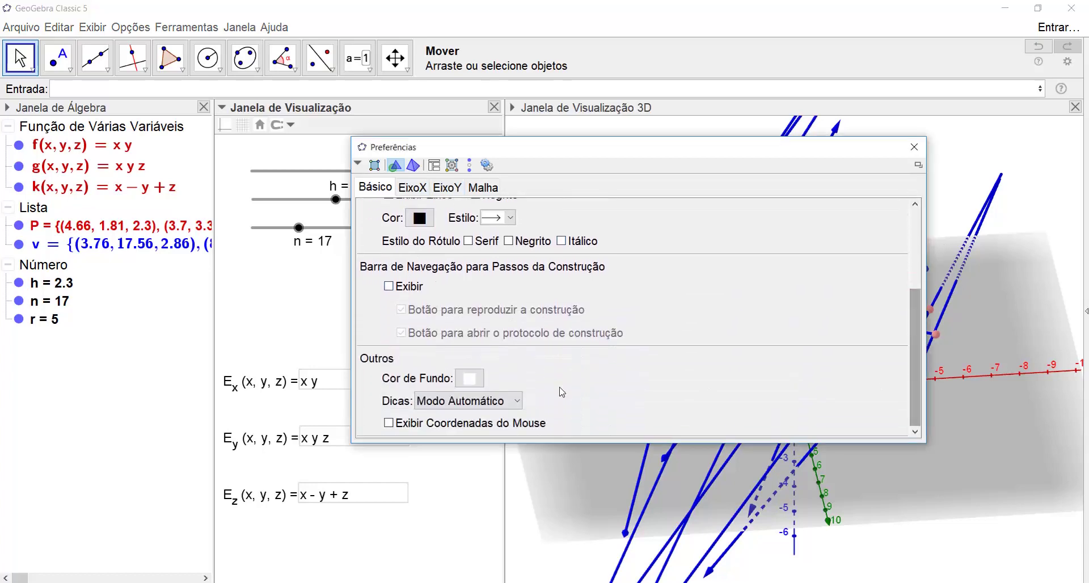
click(473, 378)
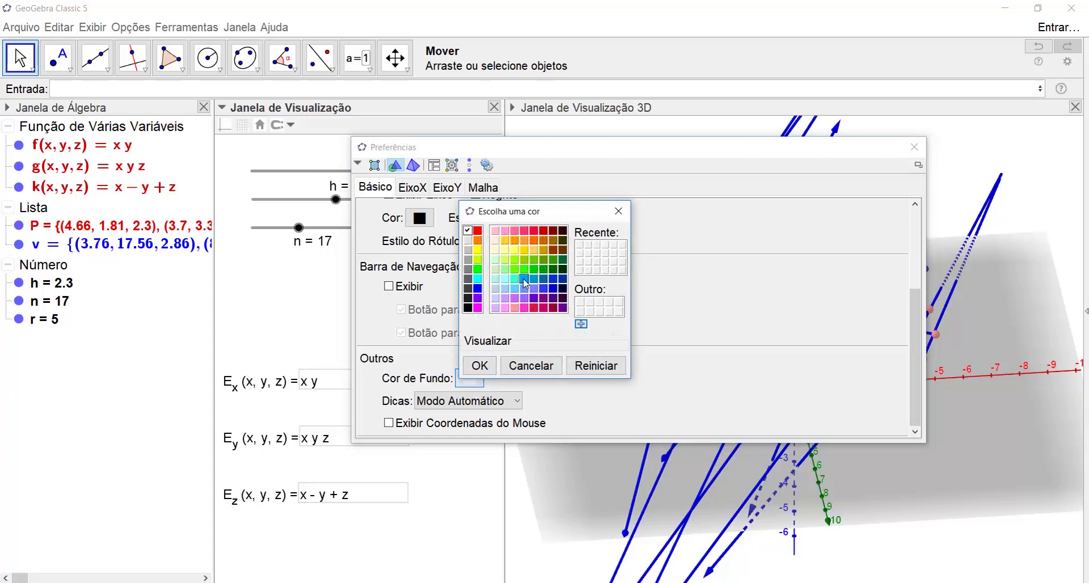
click(495, 268)
click(492, 363)
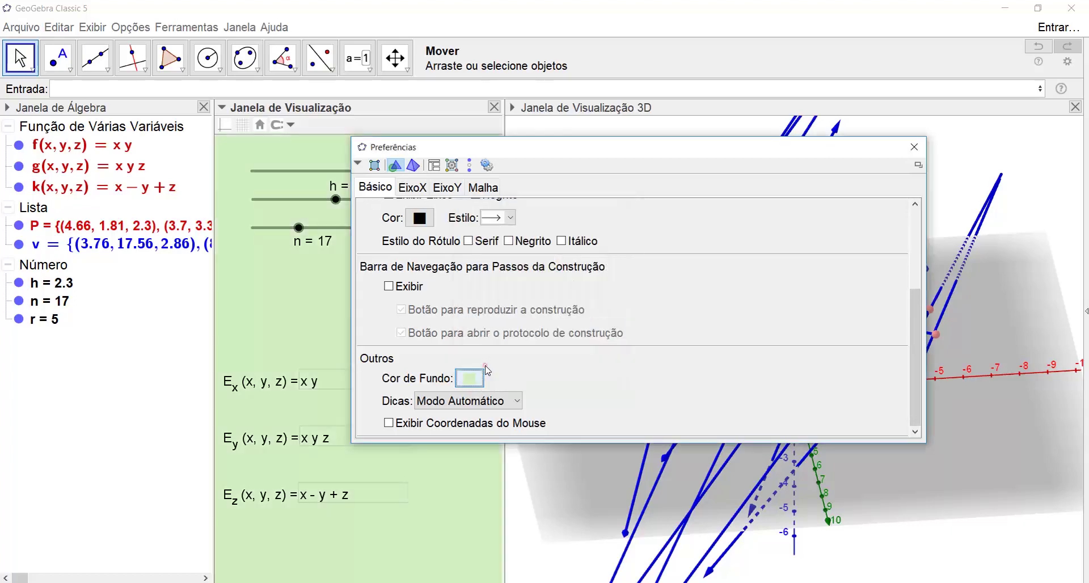
click(914, 148)
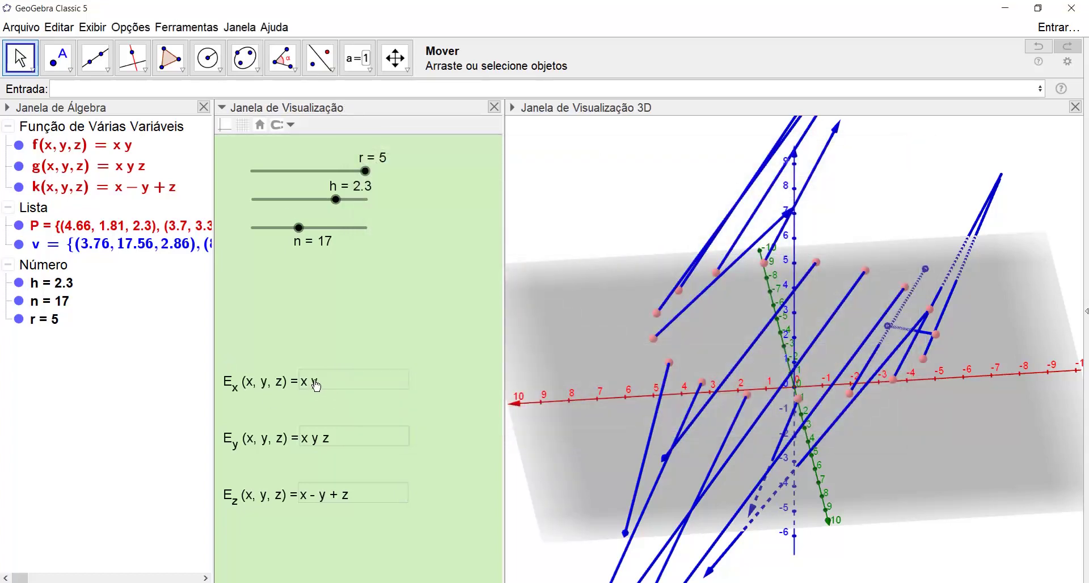
Set the background colour of the E_x input box to white
right_click(337, 385)
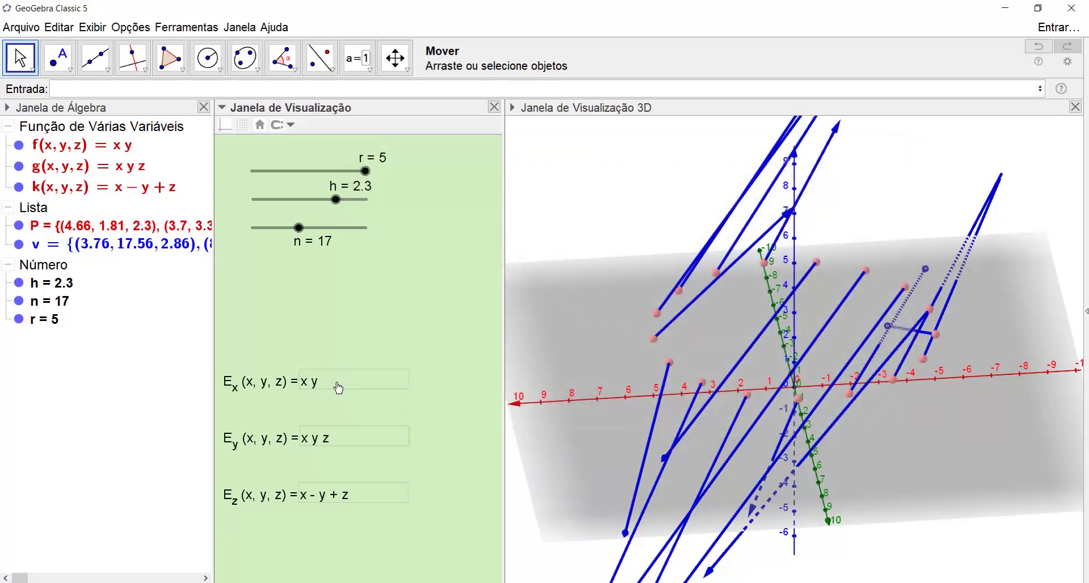
click(385, 511)
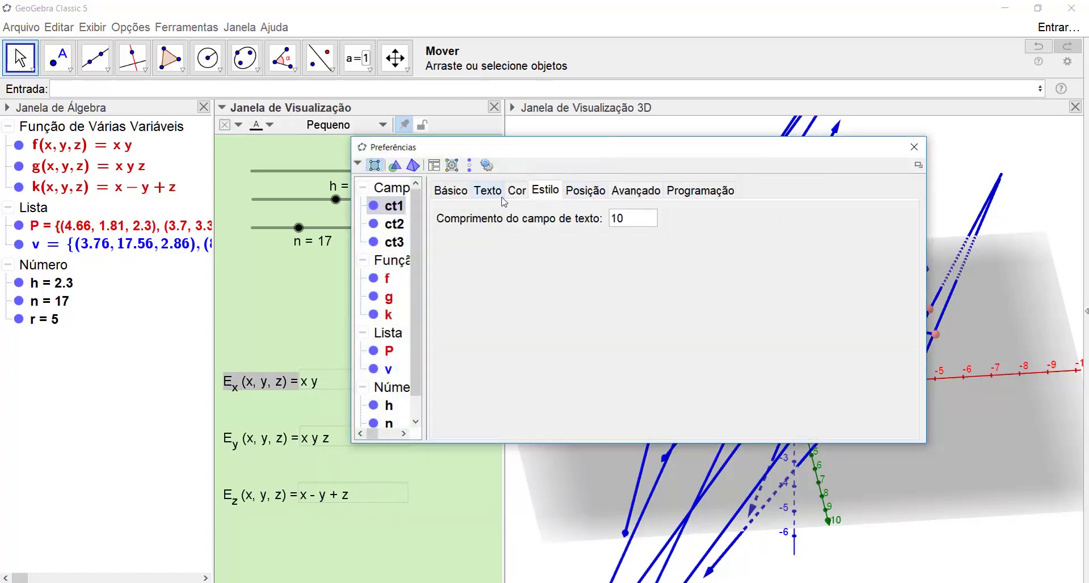
click(516, 190)
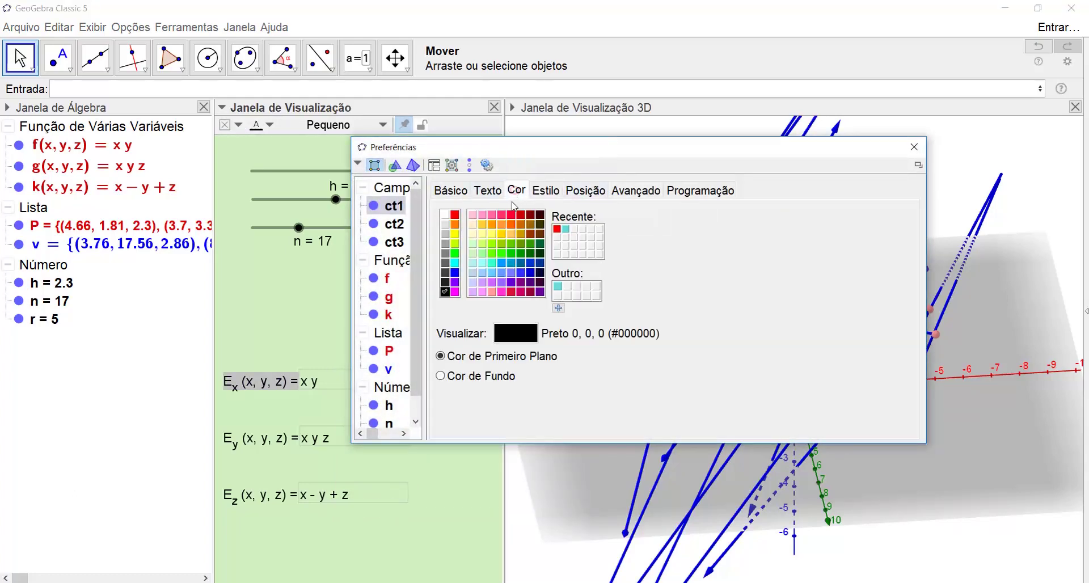
click(441, 376)
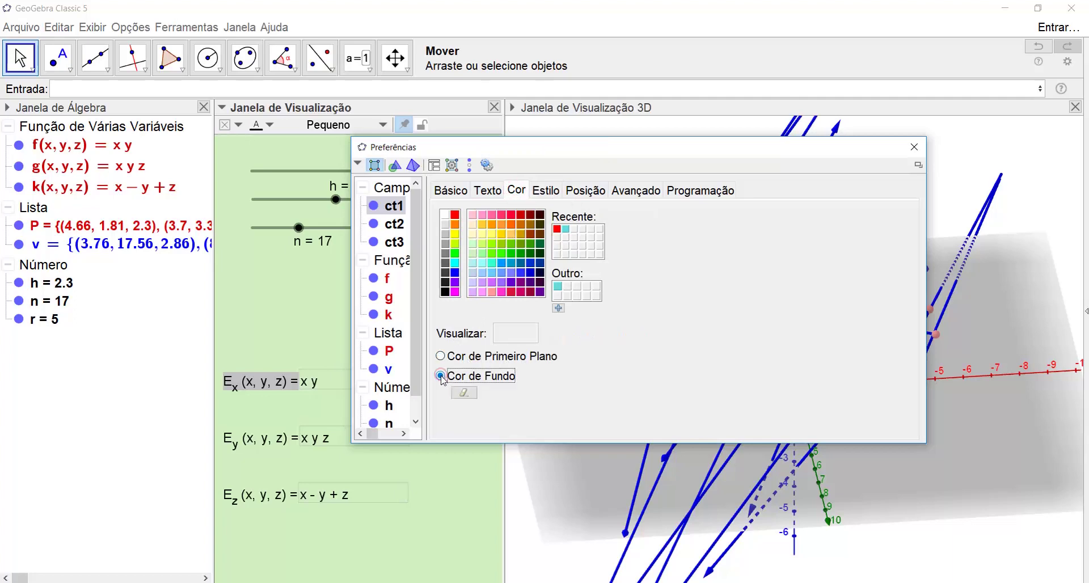
click(449, 219)
Give the E_y and E_z input boxes the same white background colour together
click(394, 223)
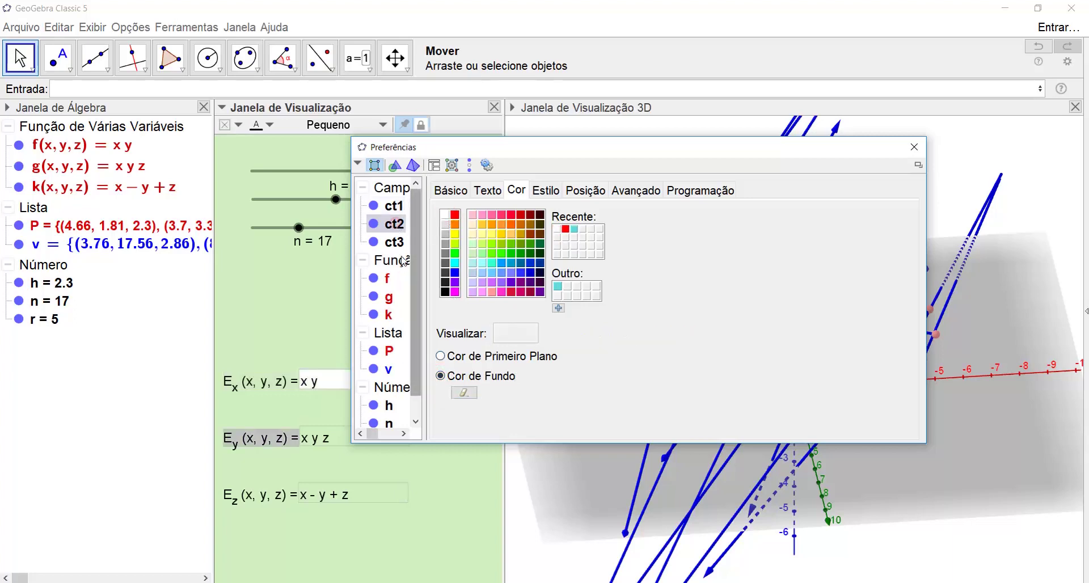
ctrl+click(394, 242)
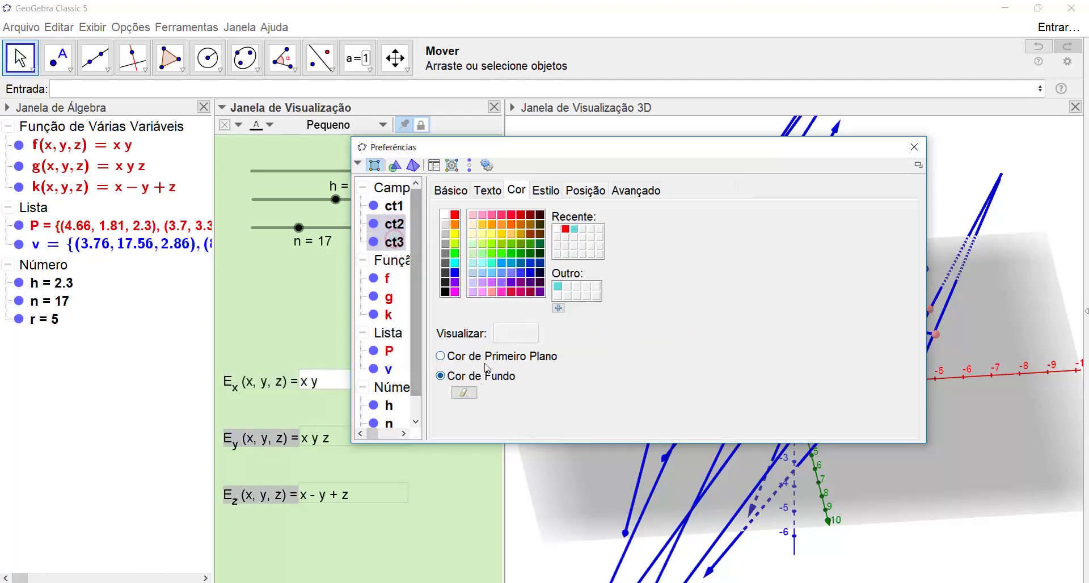
click(558, 230)
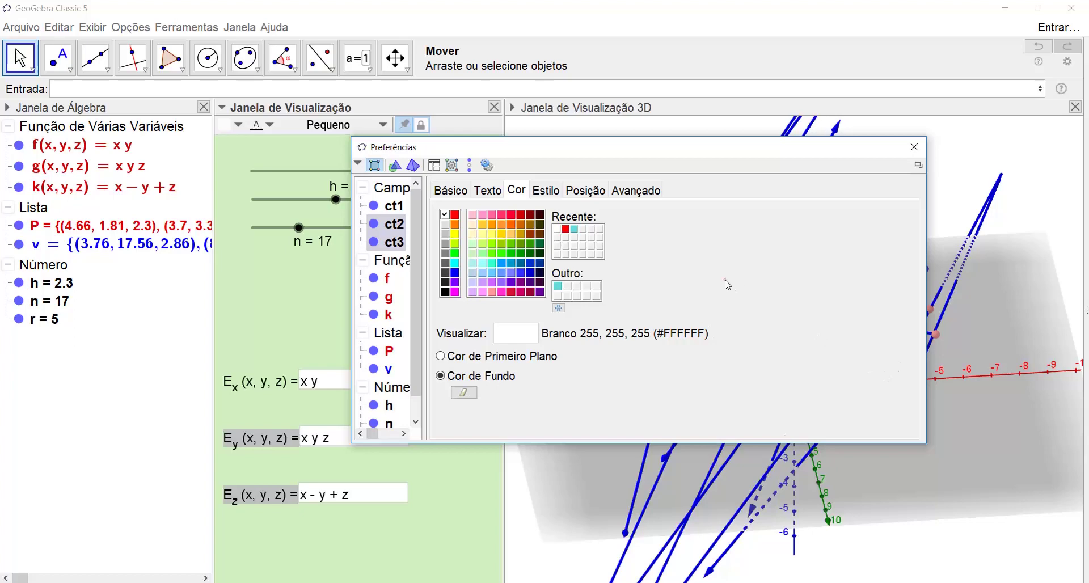
click(913, 146)
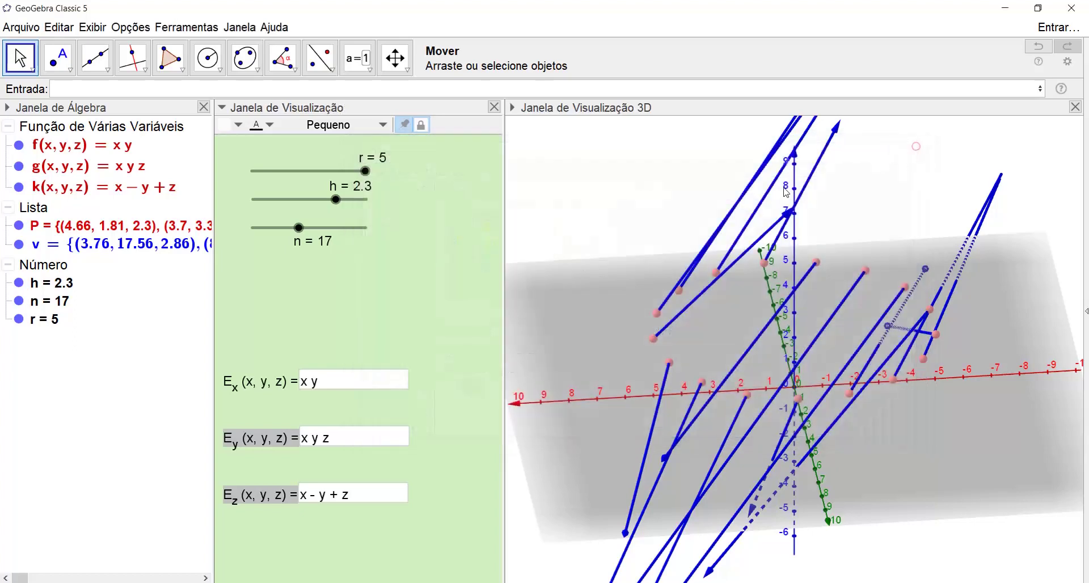
click(370, 325)
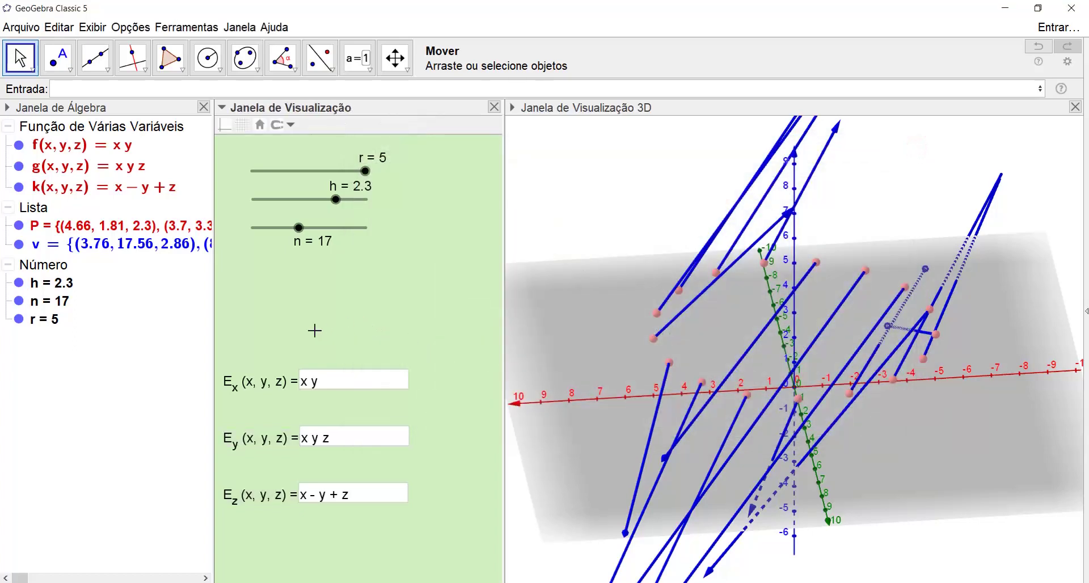
Set the foreground colours of the input boxes: E_x red, E_y blue and E_z dark green (#006400)
right_click(278, 381)
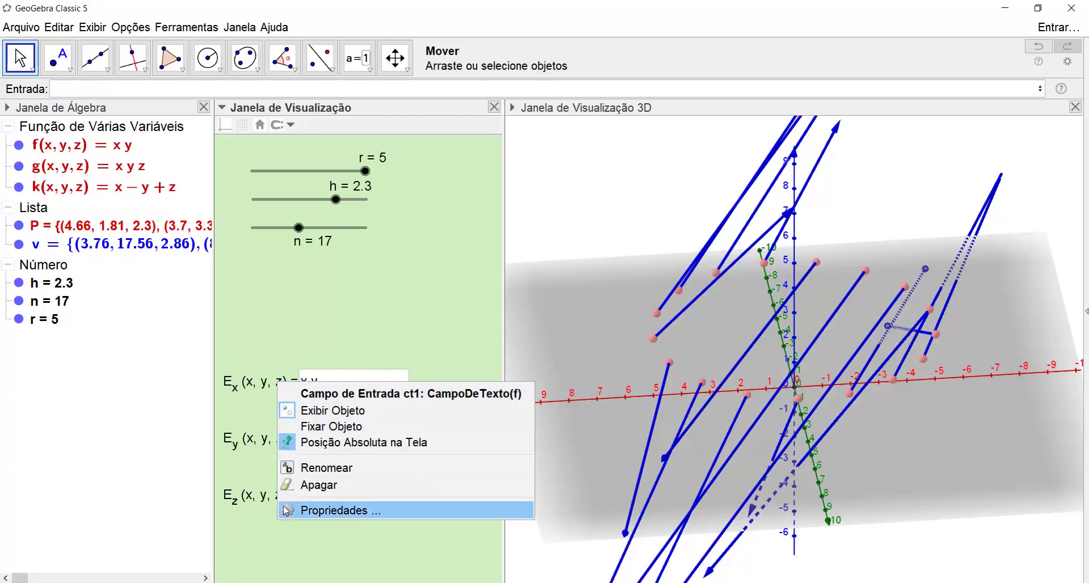
click(358, 509)
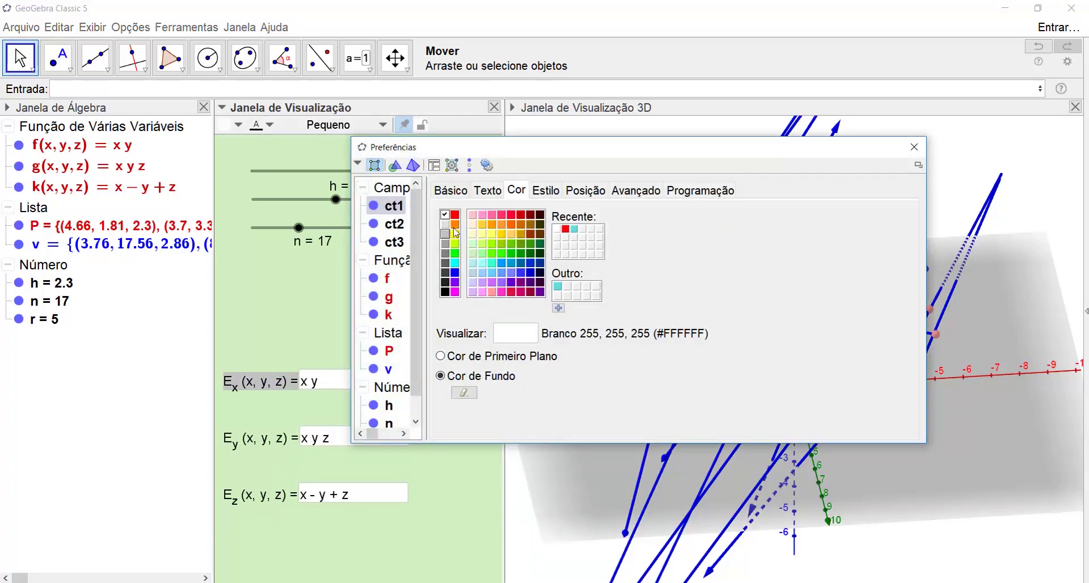
click(441, 356)
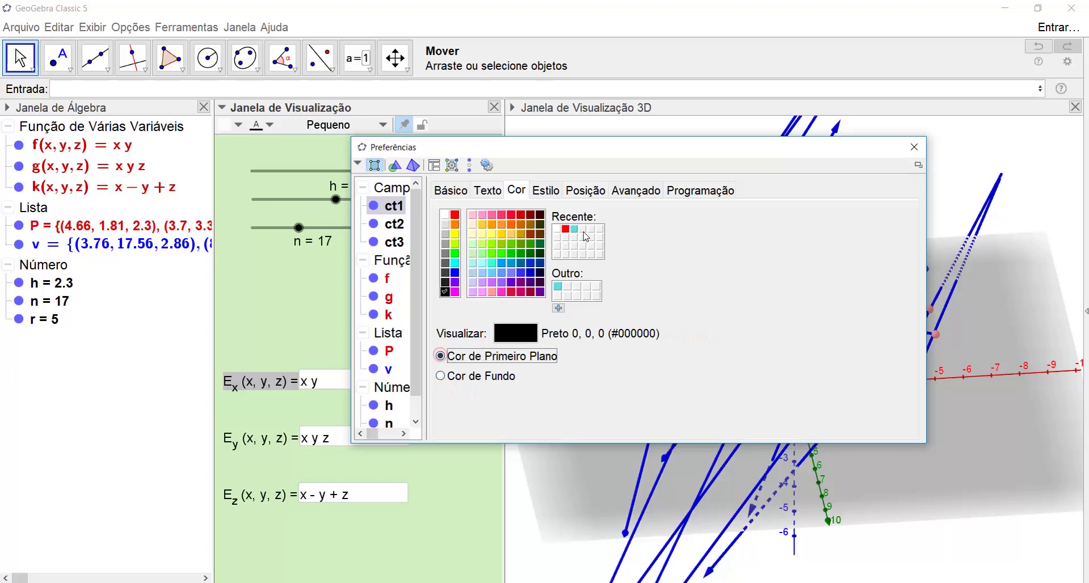
click(565, 229)
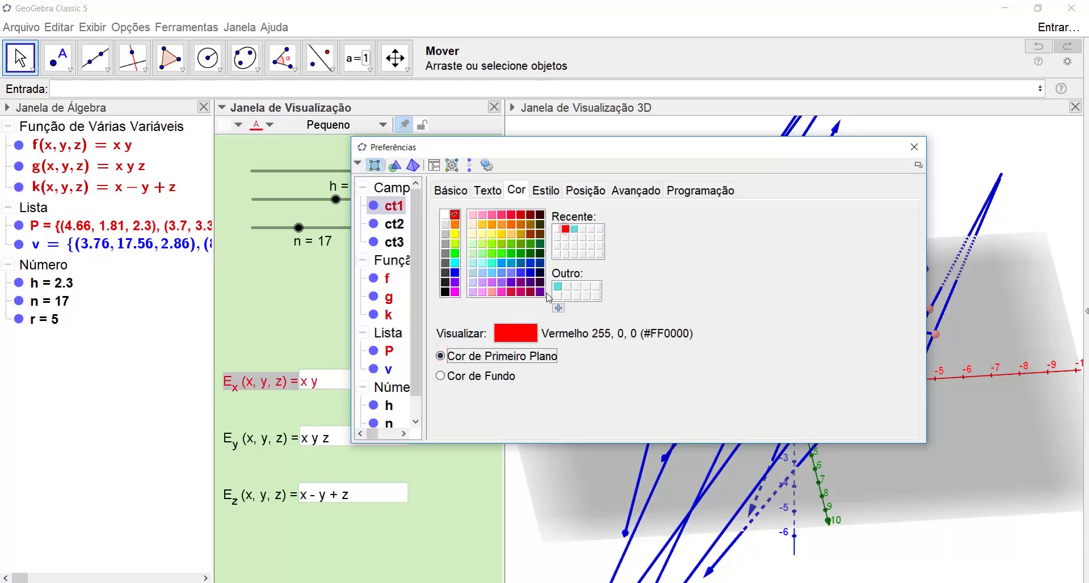
click(394, 223)
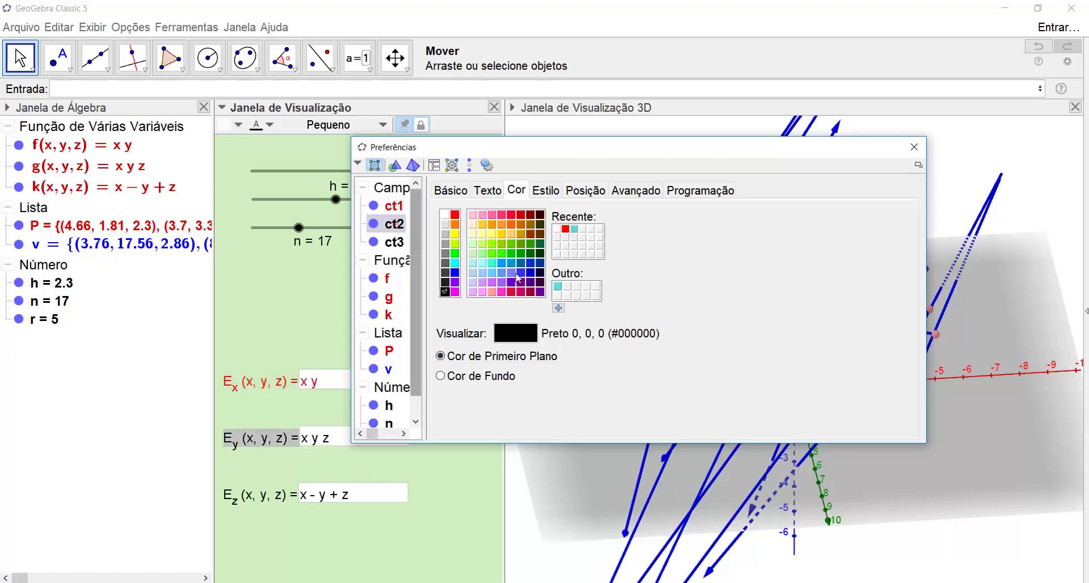
click(455, 273)
click(394, 242)
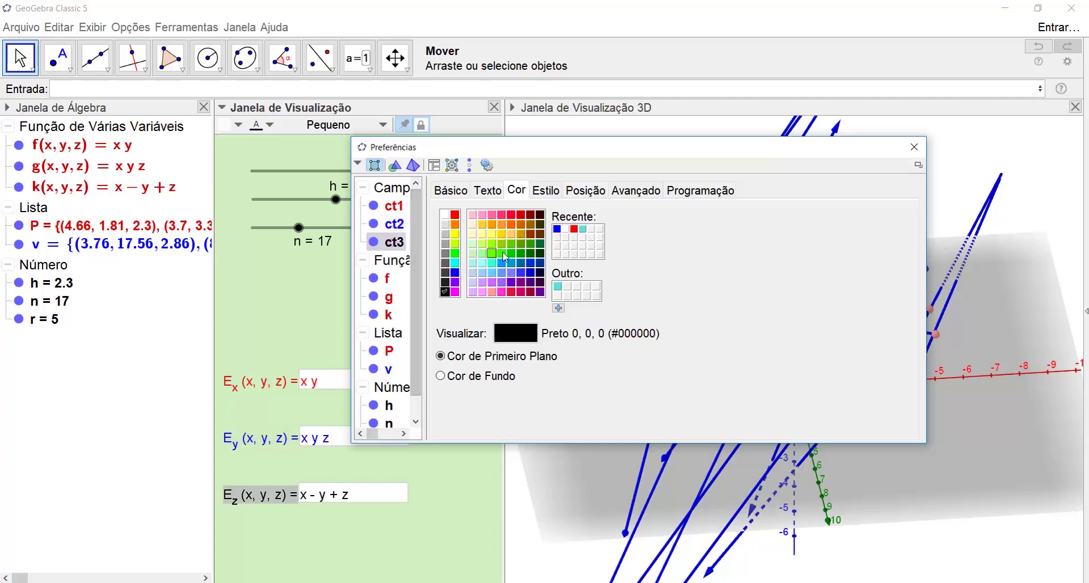
click(528, 254)
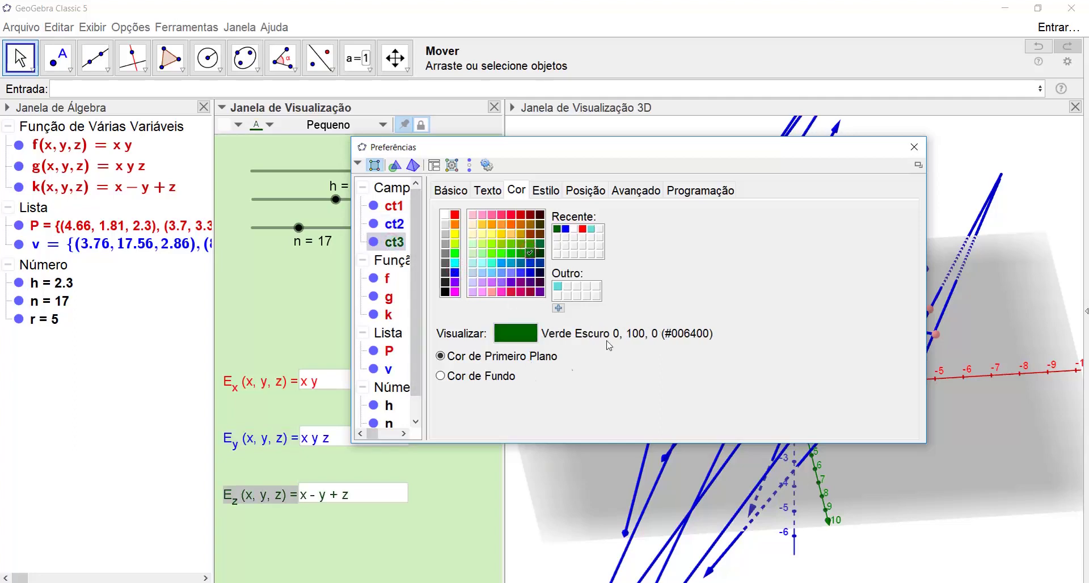
click(914, 147)
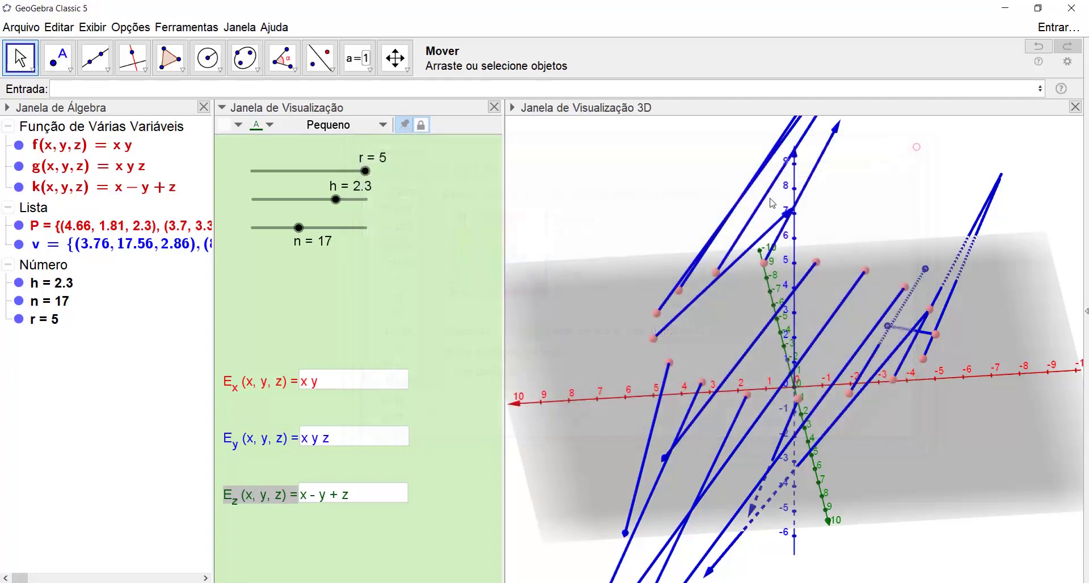
Move the three input boxes lower in the 2D view and closer together
click(442, 342)
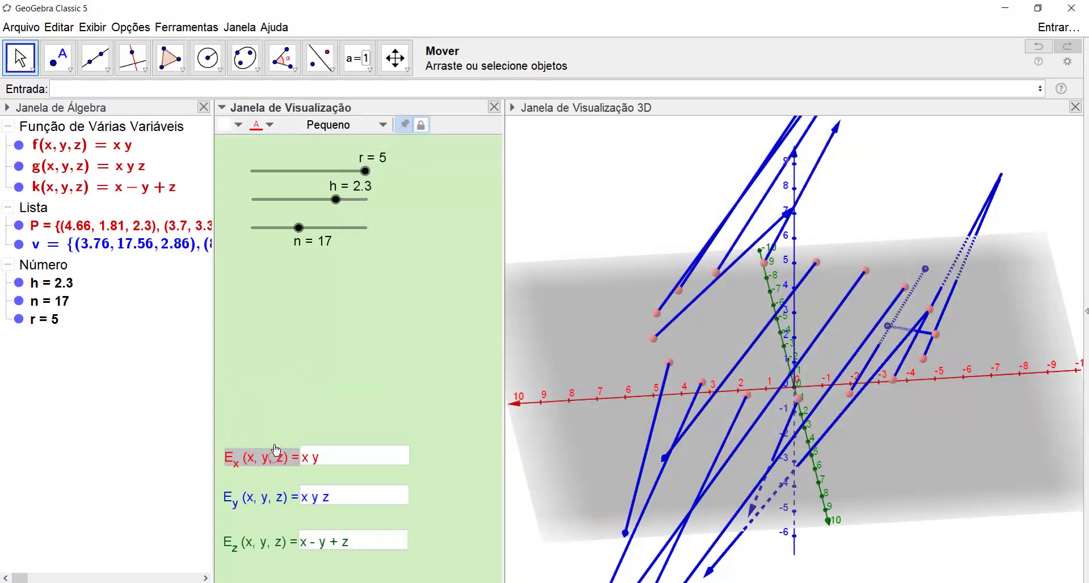
click(285, 400)
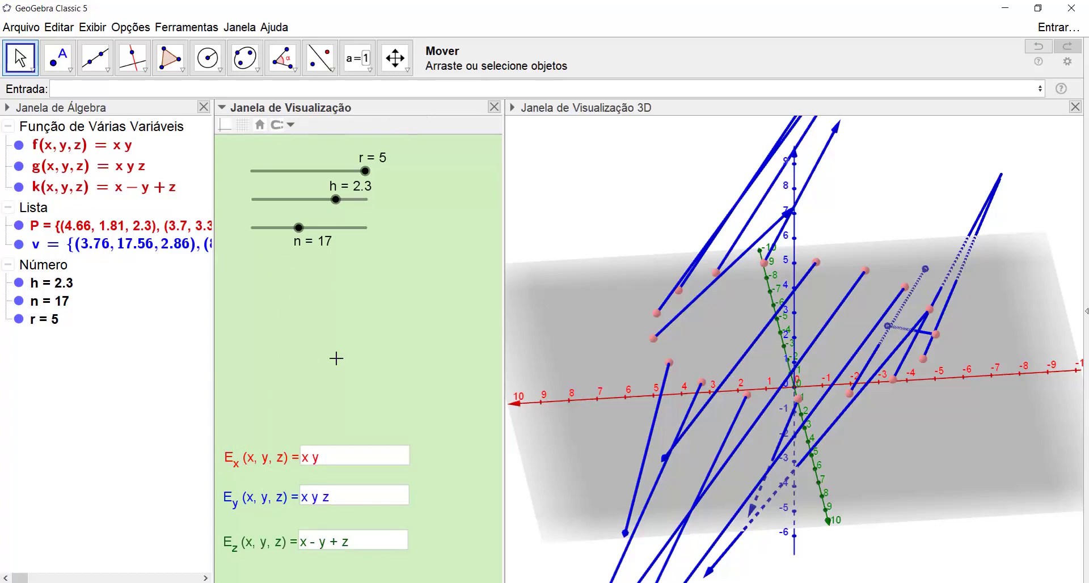
Redefine function k as z through the E_z input box and reduce slider r to 2.7
double_click(321, 545)
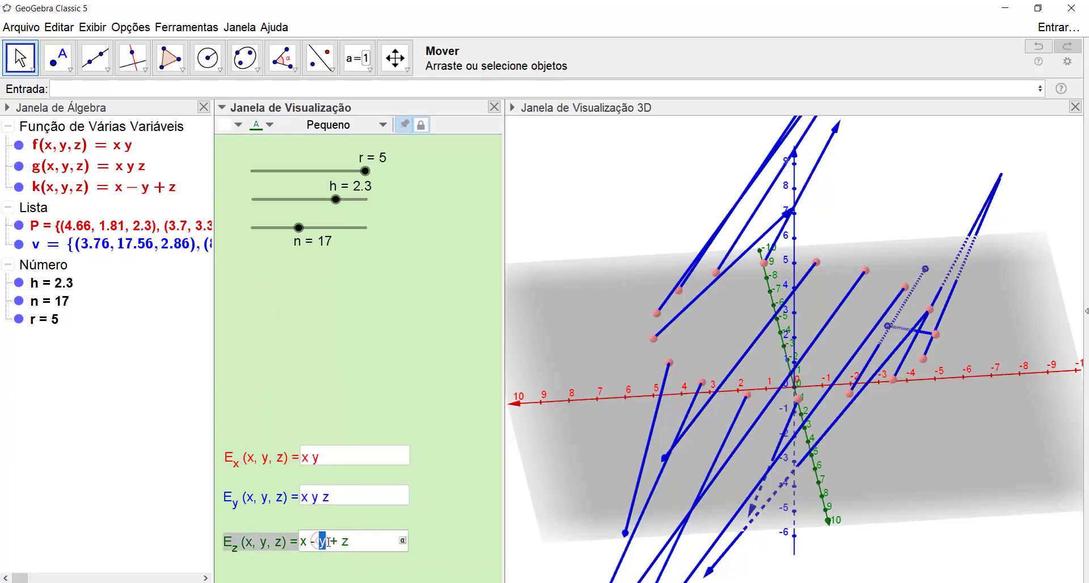
click(336, 542)
key(BackSpace)
key(BackSpace)
key(BackSpace)
key(BackSpace)
key(Return)
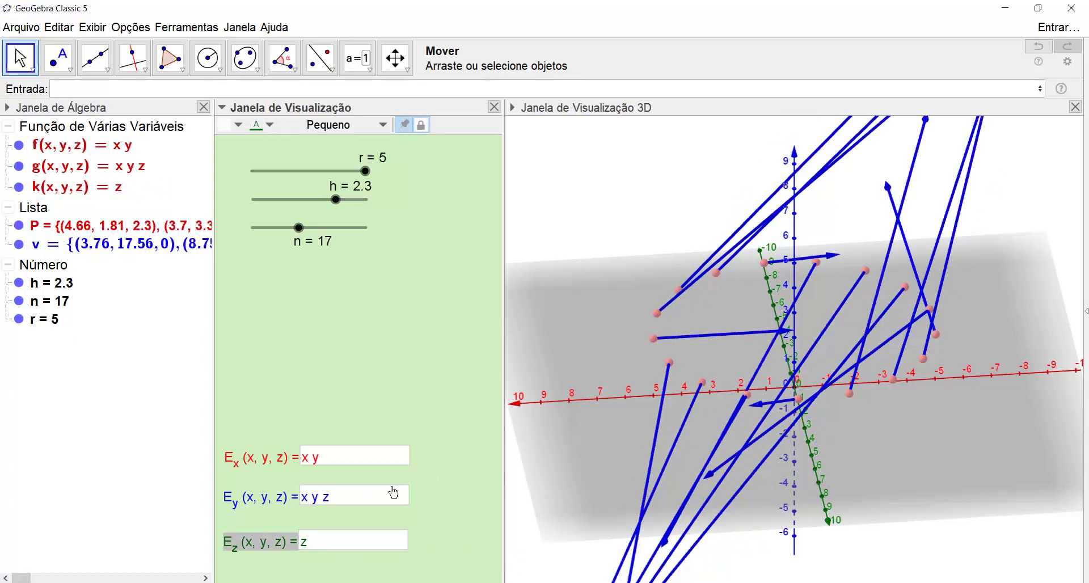
drag(364, 171, 313, 172)
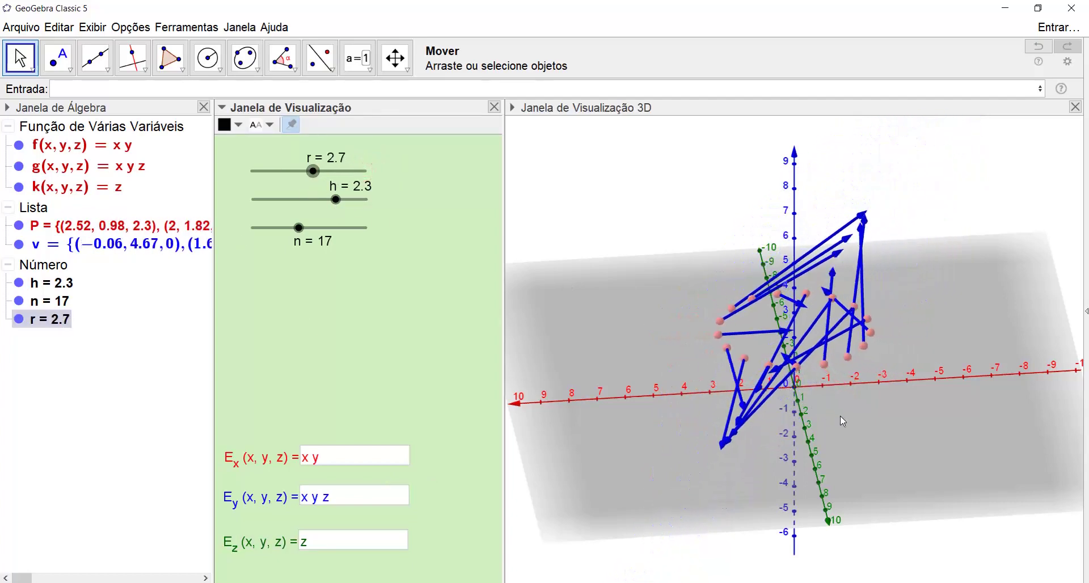
drag(843, 421, 834, 414)
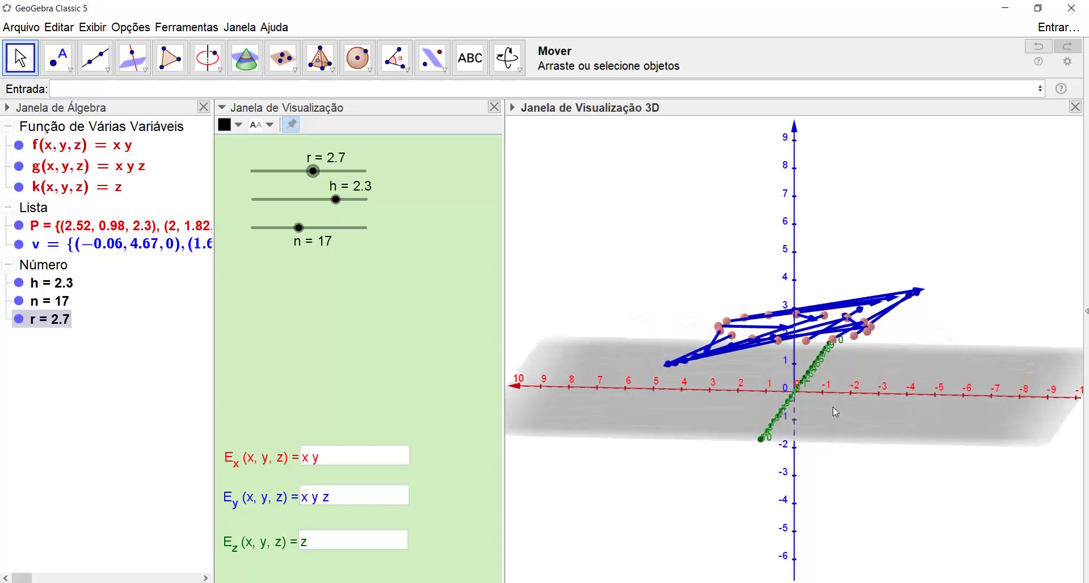
Redefine function k as 2z through the E_z input box and view the field from another angle
click(318, 545)
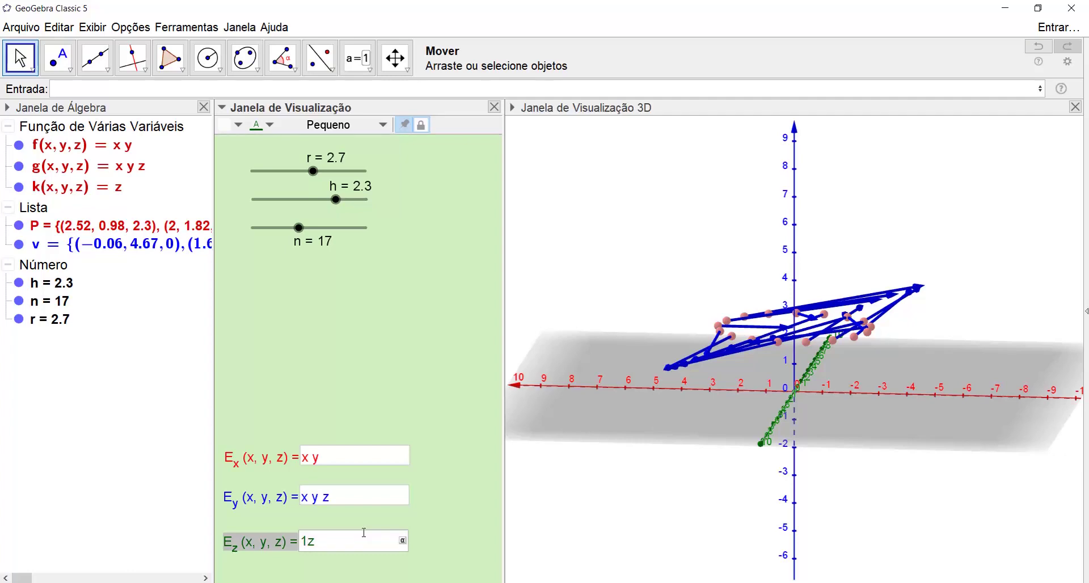
text(2)
key(Return)
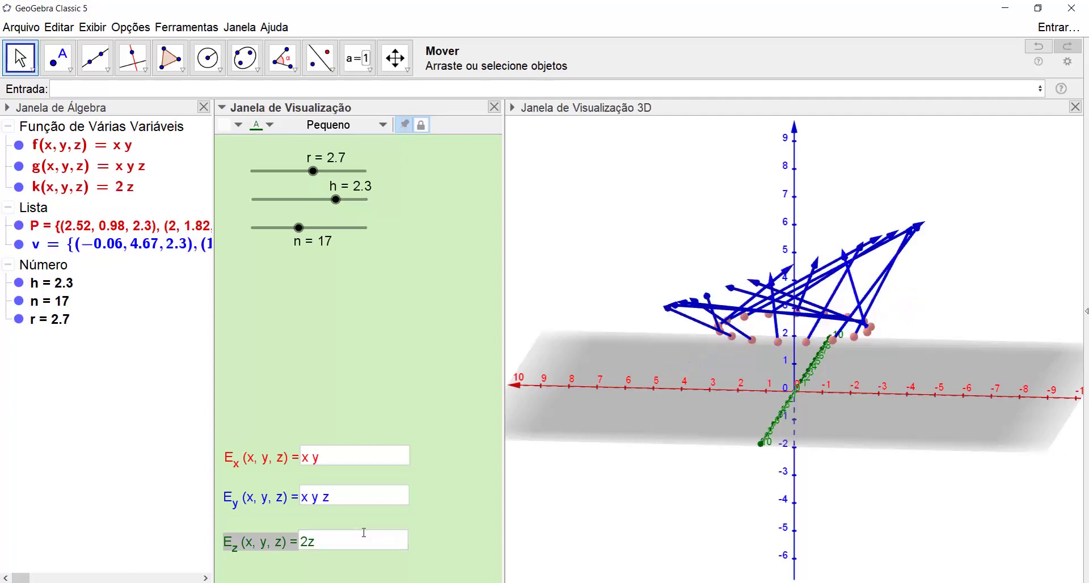
drag(826, 416, 842, 412)
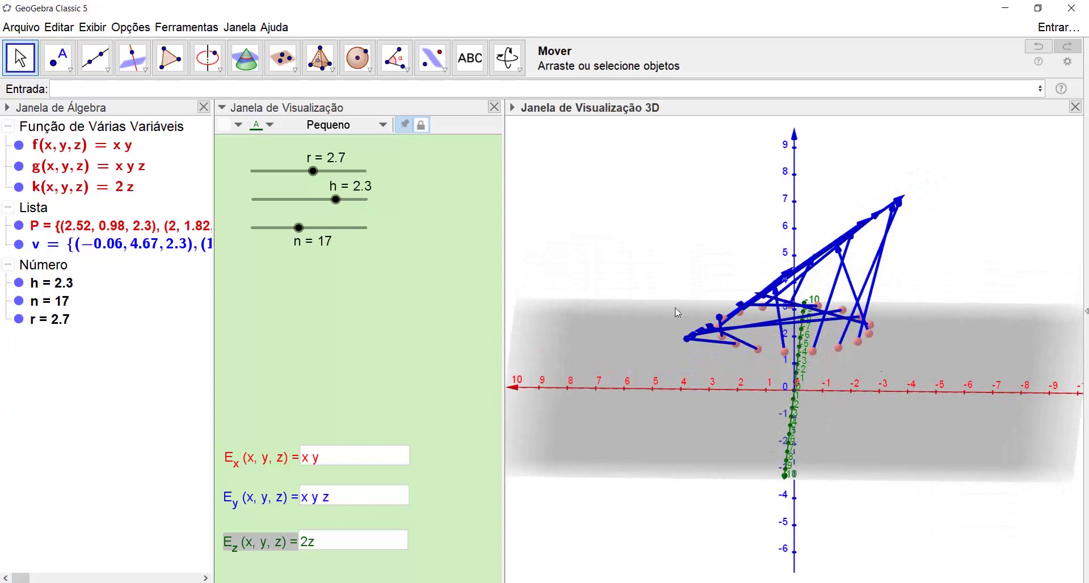
click(299, 347)
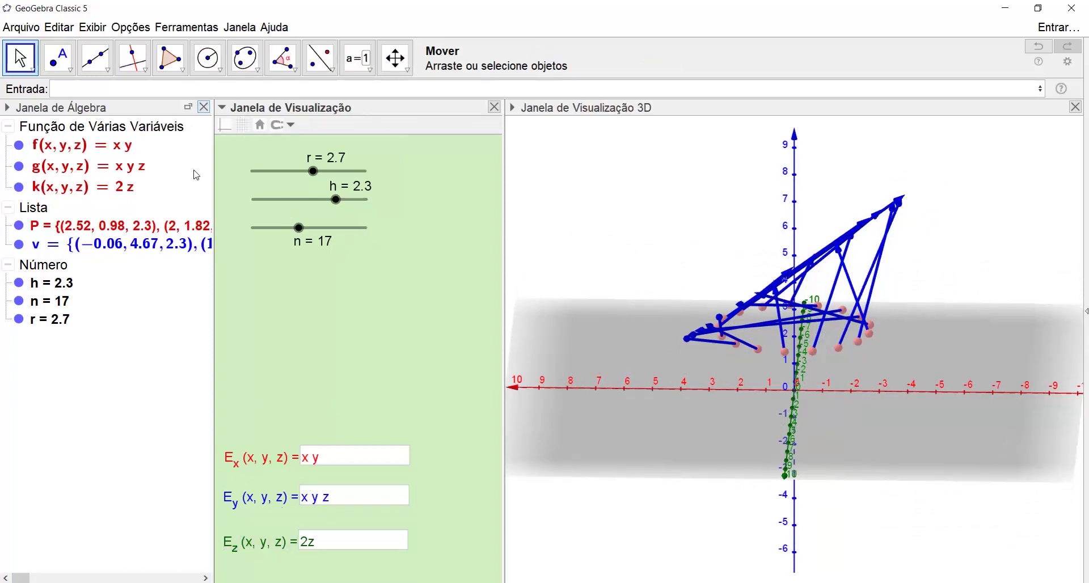
Start a LaTeX formula text in the 2D view between the sliders and the input boxes, beginning with \vec{E}
click(370, 72)
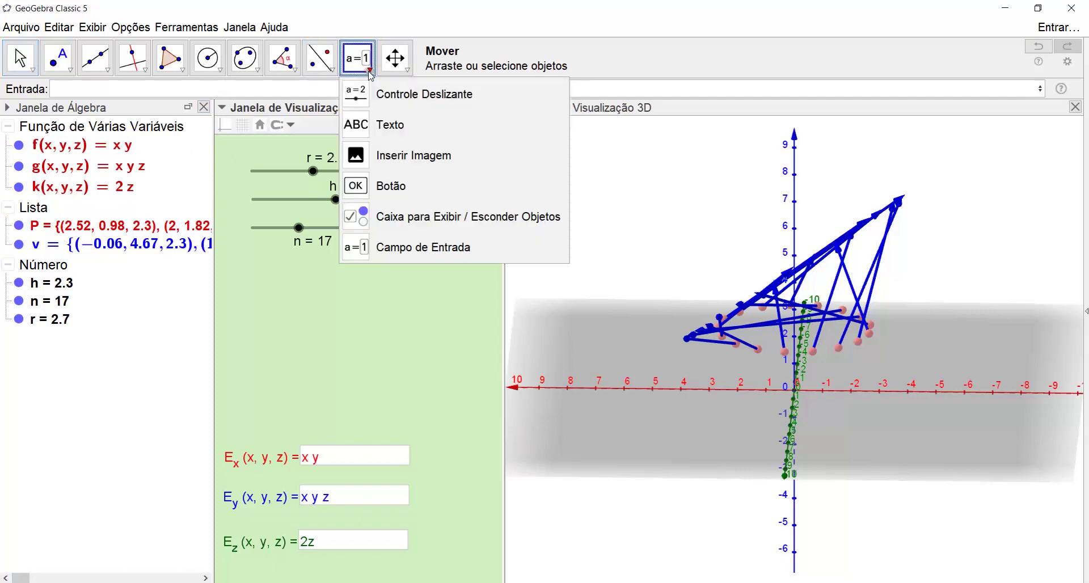
click(399, 126)
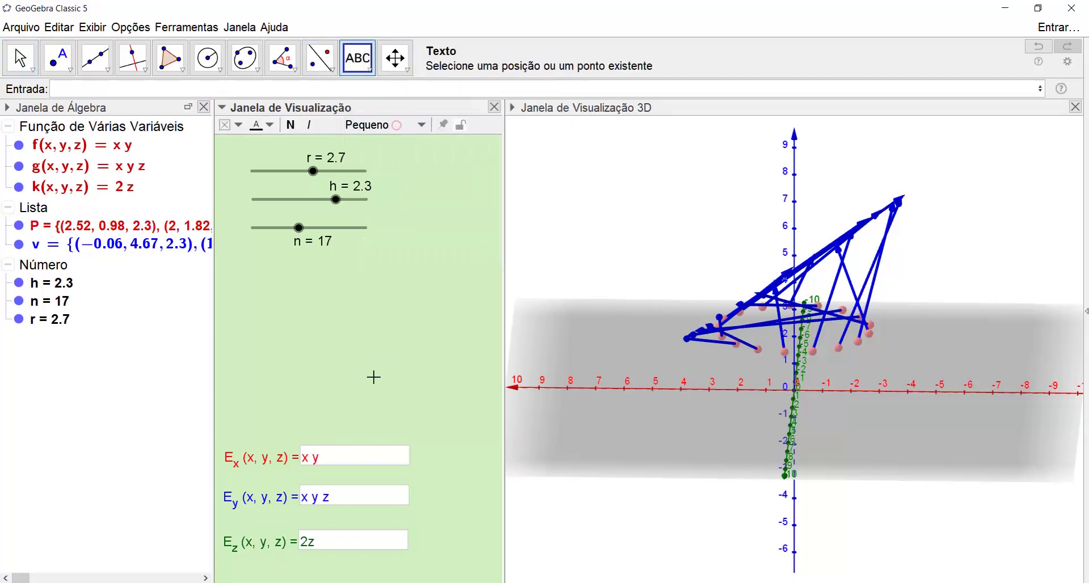
click(230, 286)
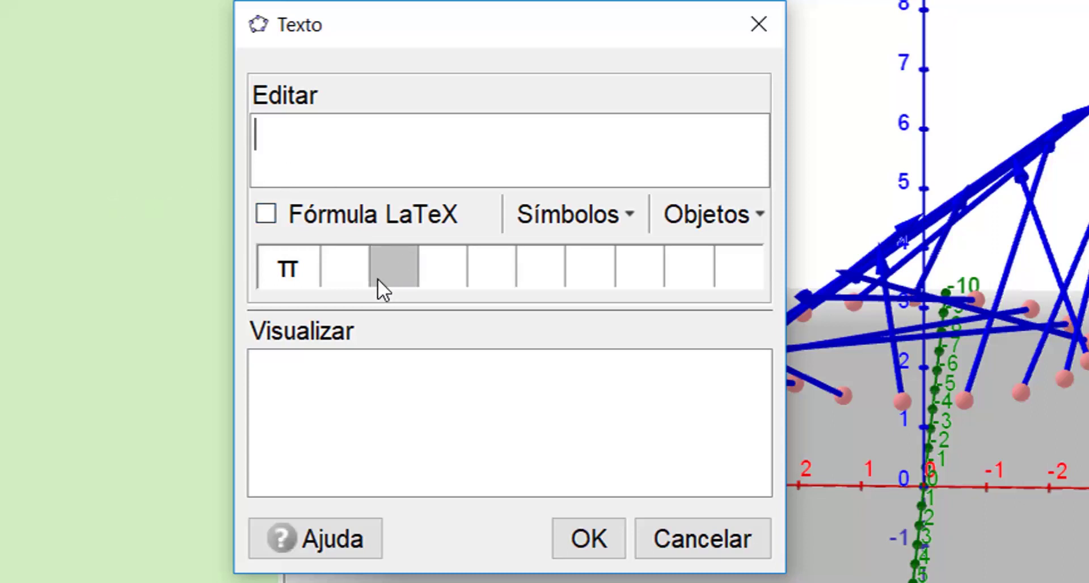
click(271, 214)
click(458, 217)
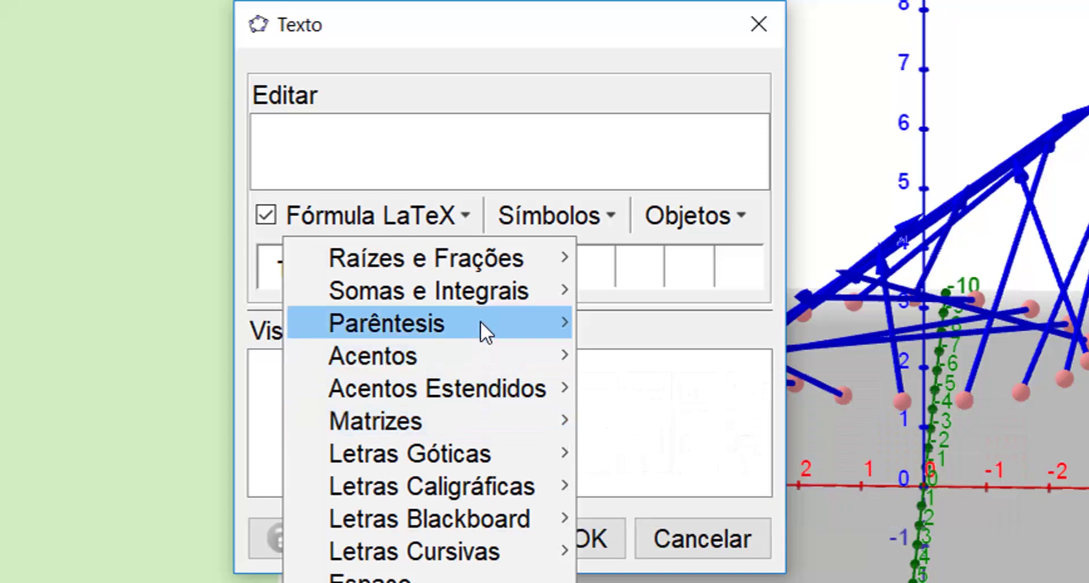
mouse_move(463, 355)
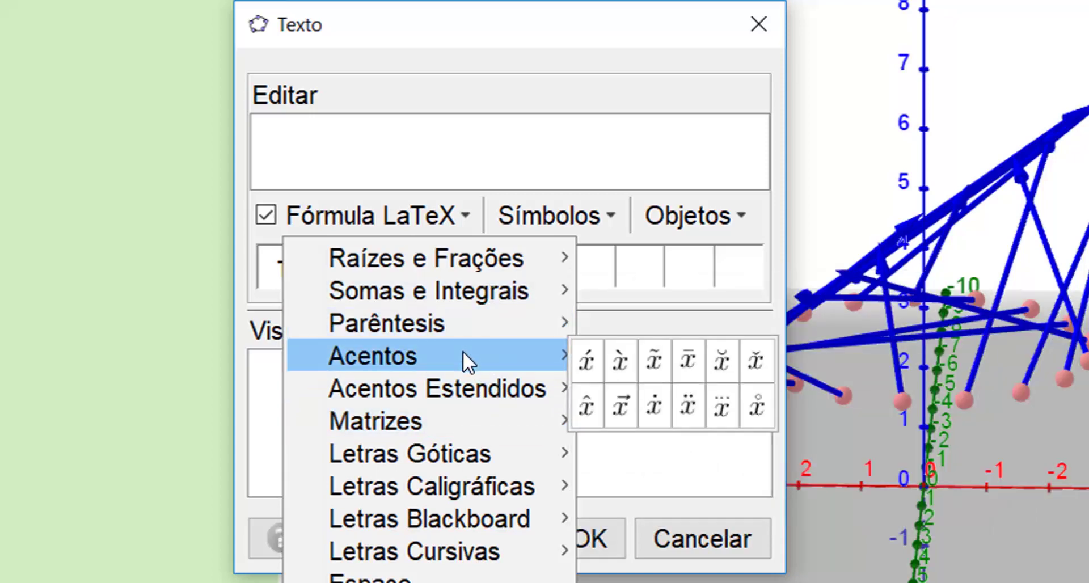
click(618, 404)
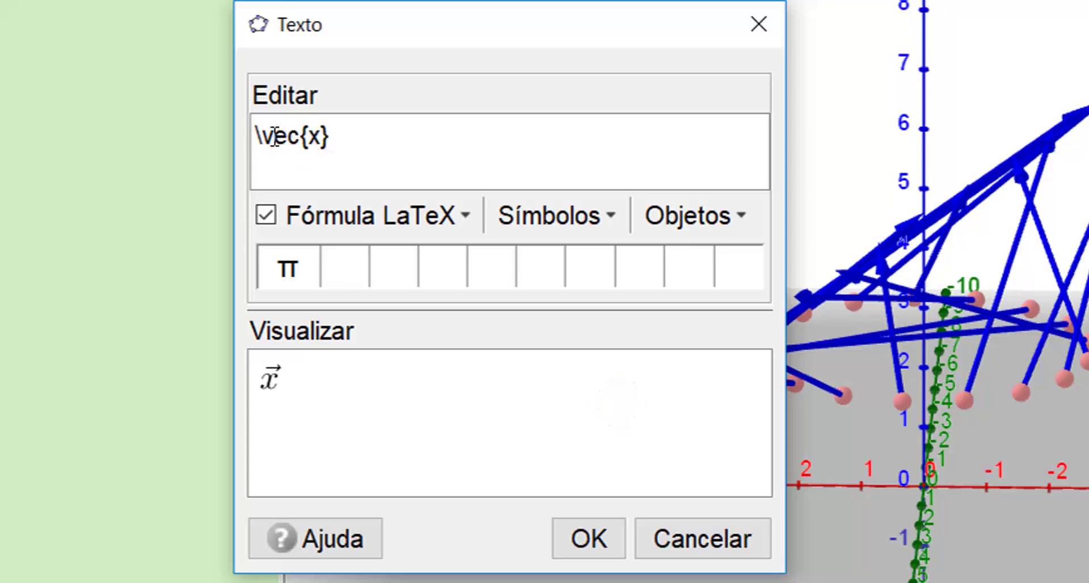
click(318, 137)
drag(320, 138, 311, 152)
text(E})
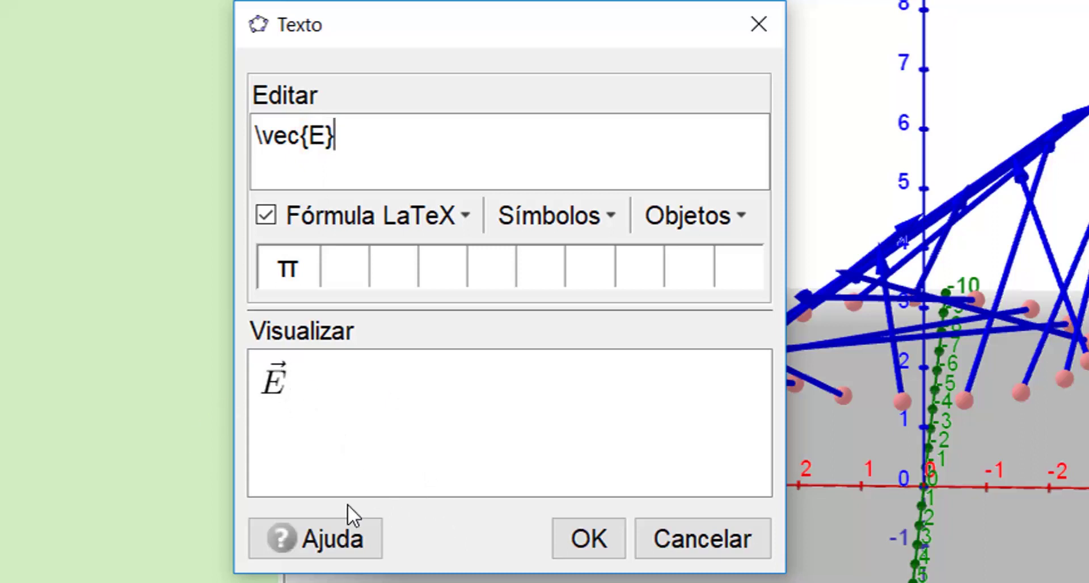
Continue the formula with the arguments (x,y,z), an equals sign and the component E_x
text((x,)
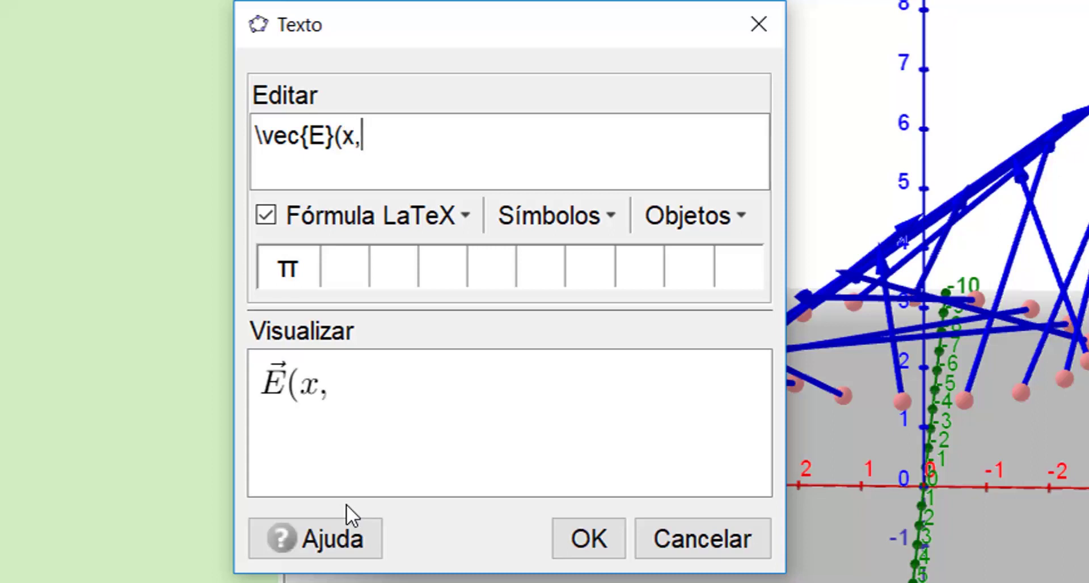
text(y,z)
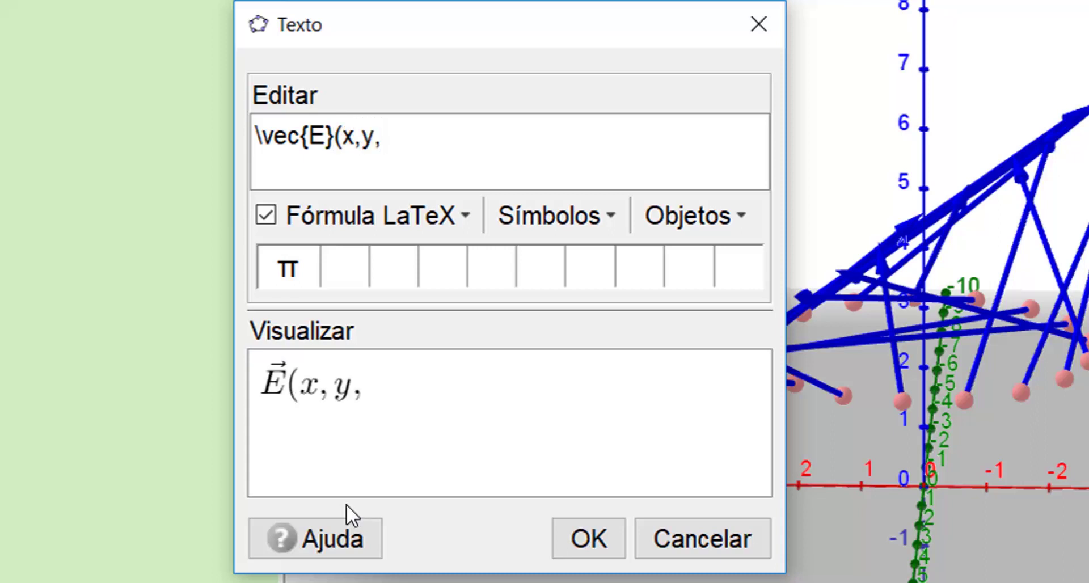
text())
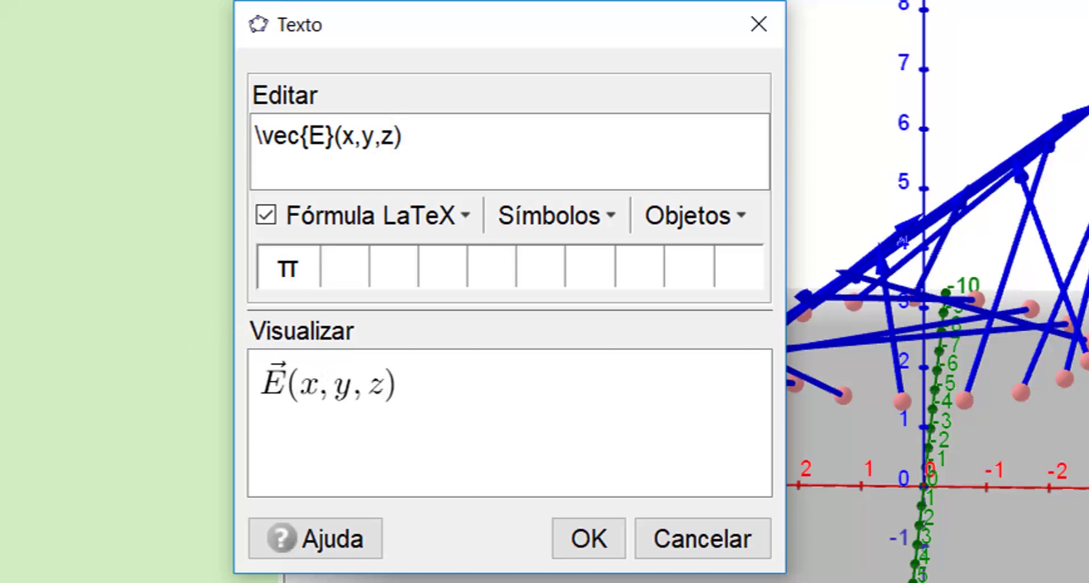
text(=)
text(E_)
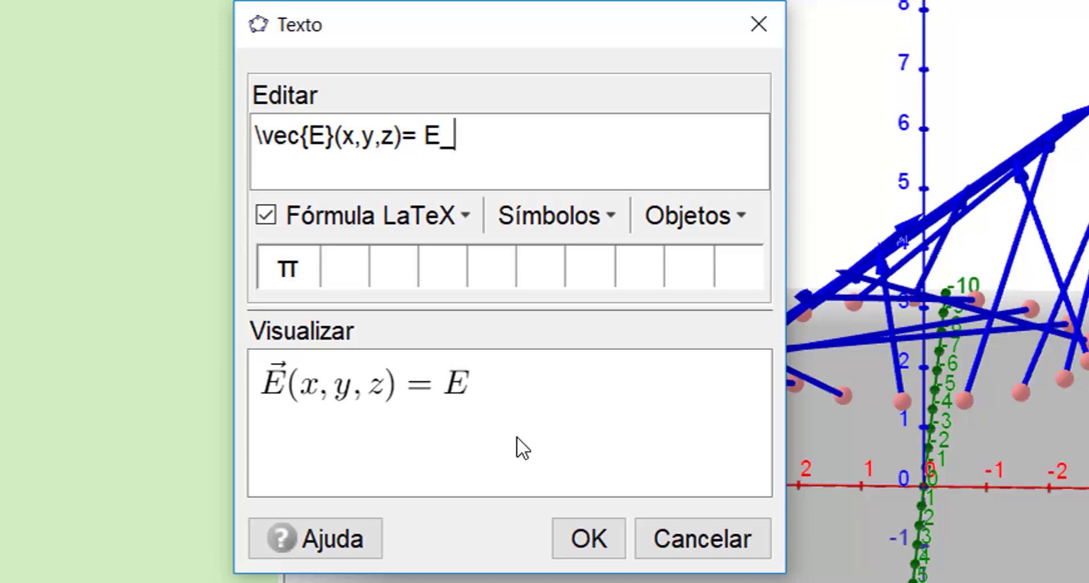
text(x)
Add the unit vector \hat{i} after E_x, followed by a plus sign
click(466, 216)
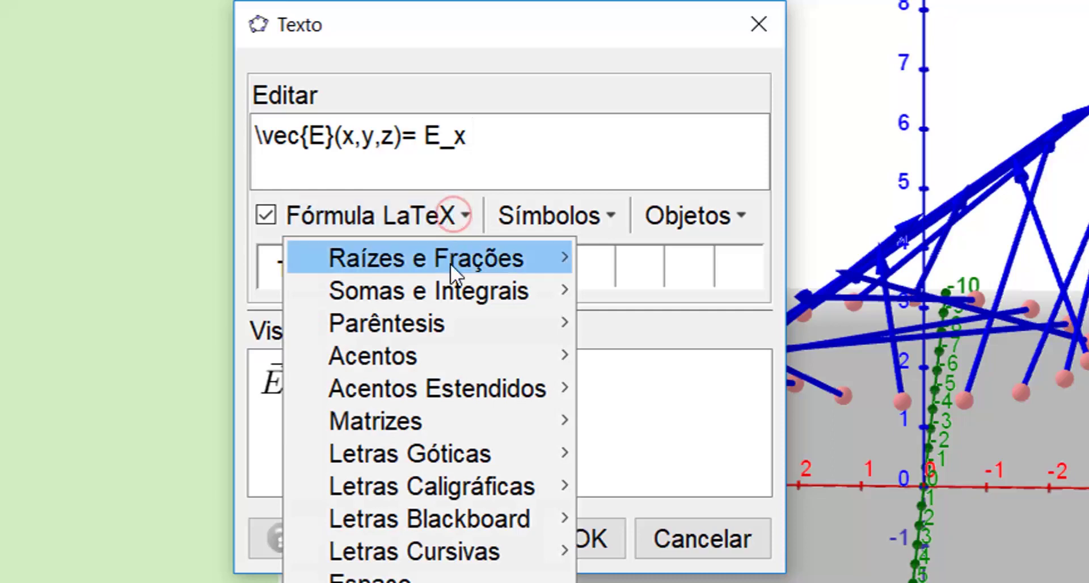
mouse_move(477, 360)
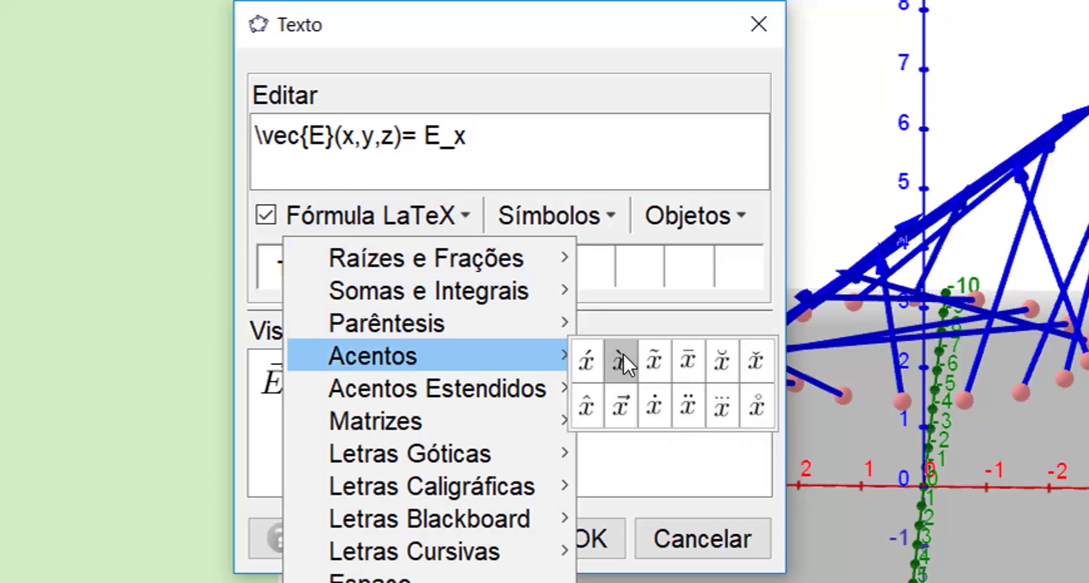
click(583, 405)
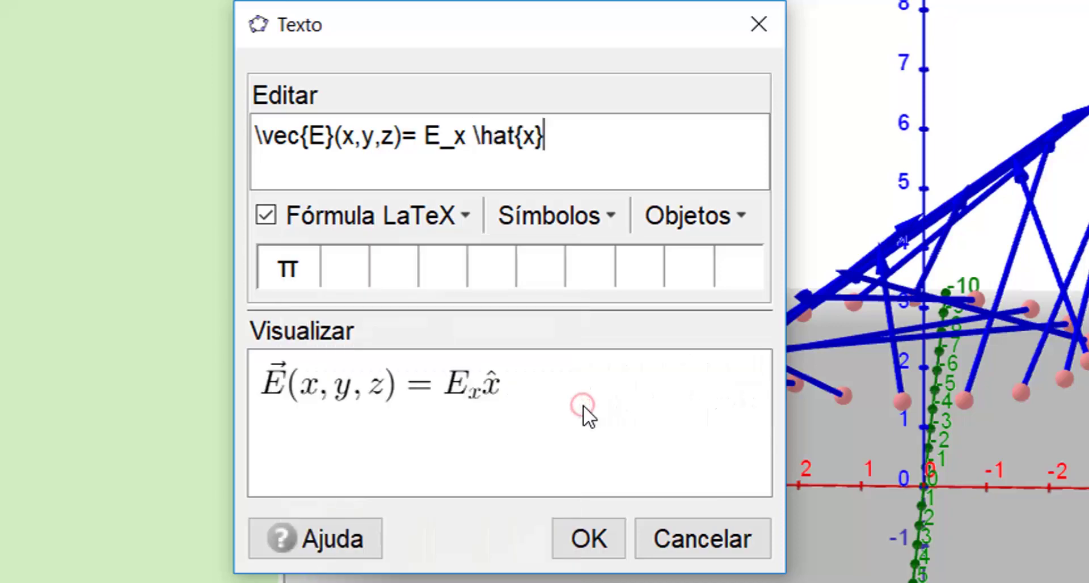
key(BackSpace)
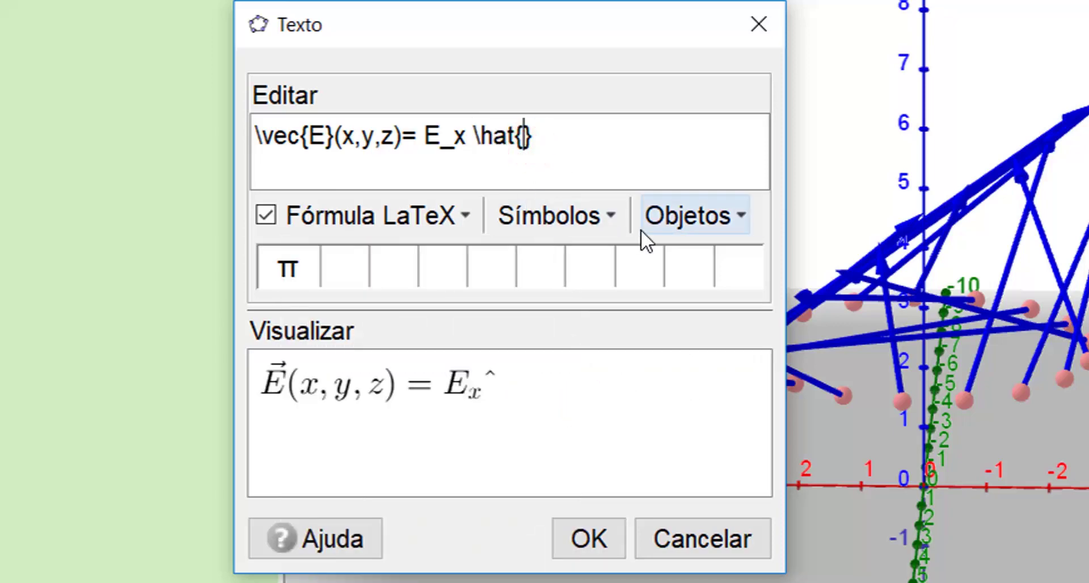
text(i)
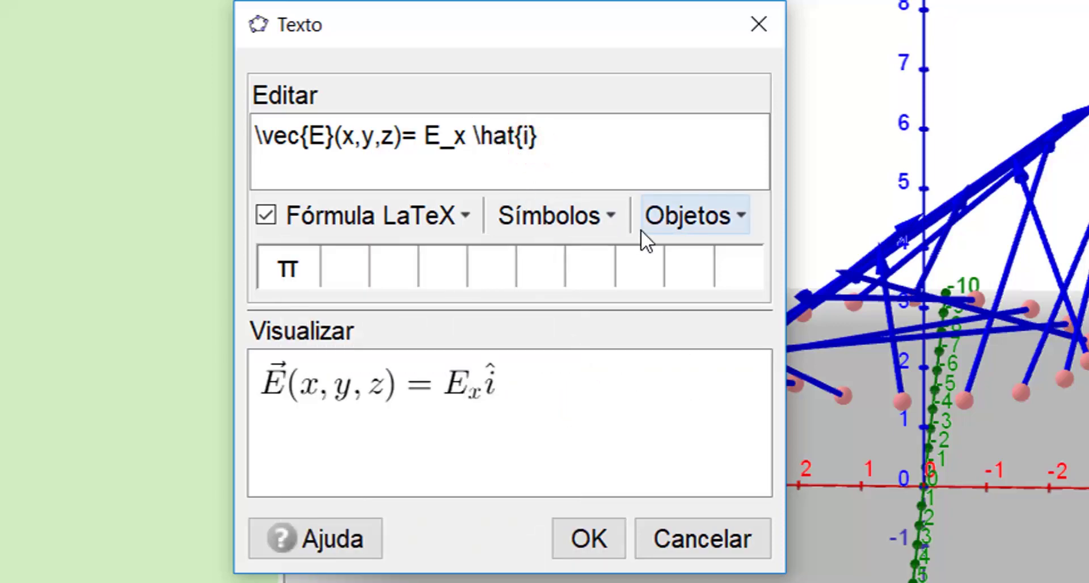
key(Right)
text(+)
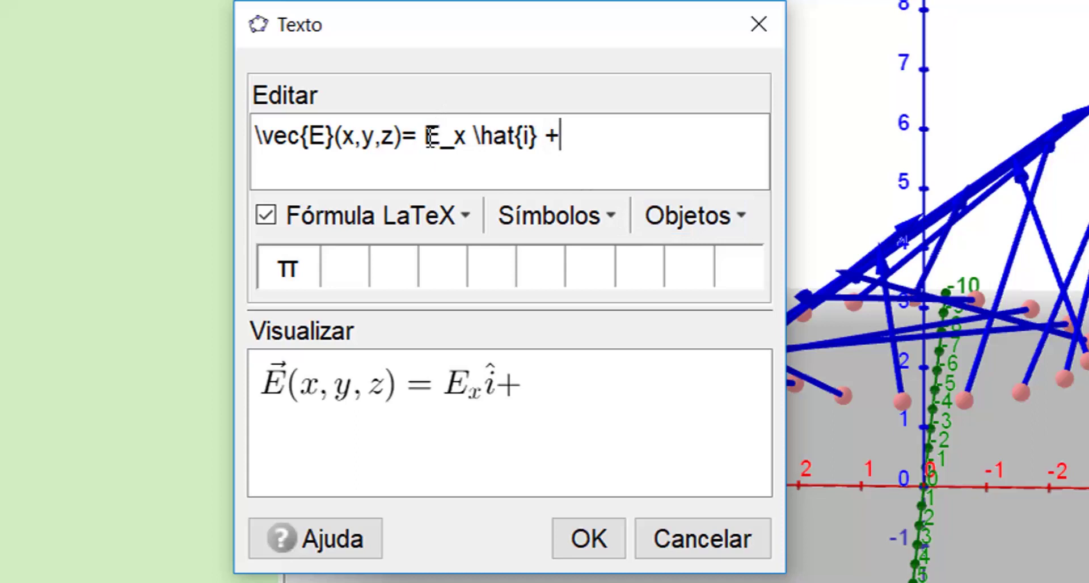
Copy the E_x \hat{i} term after the plus sign and change the copy to E_y \hat{j} +
drag(424, 136, 549, 133)
key(ctrl+c)
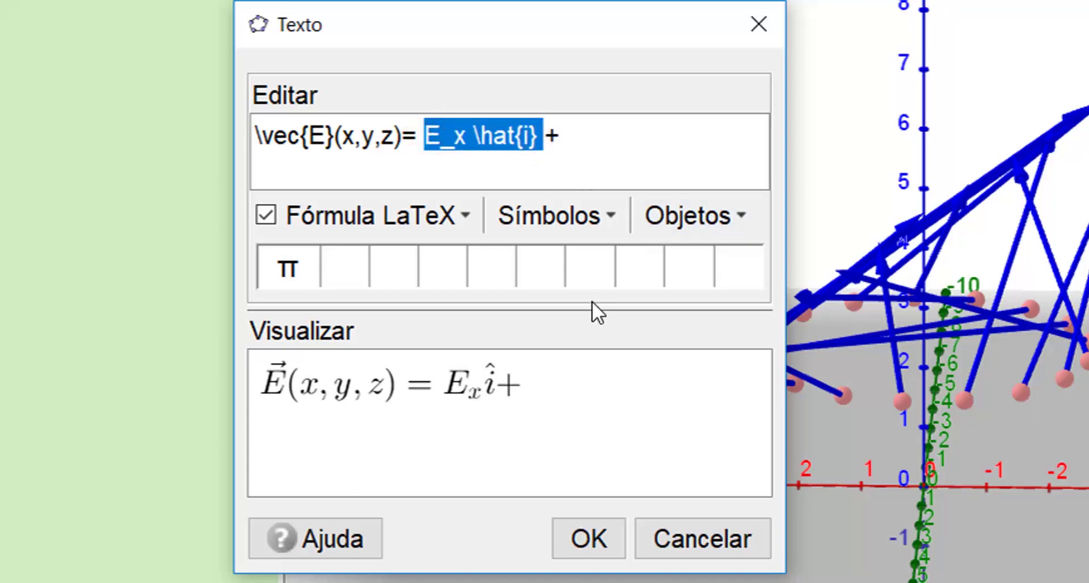
click(586, 137)
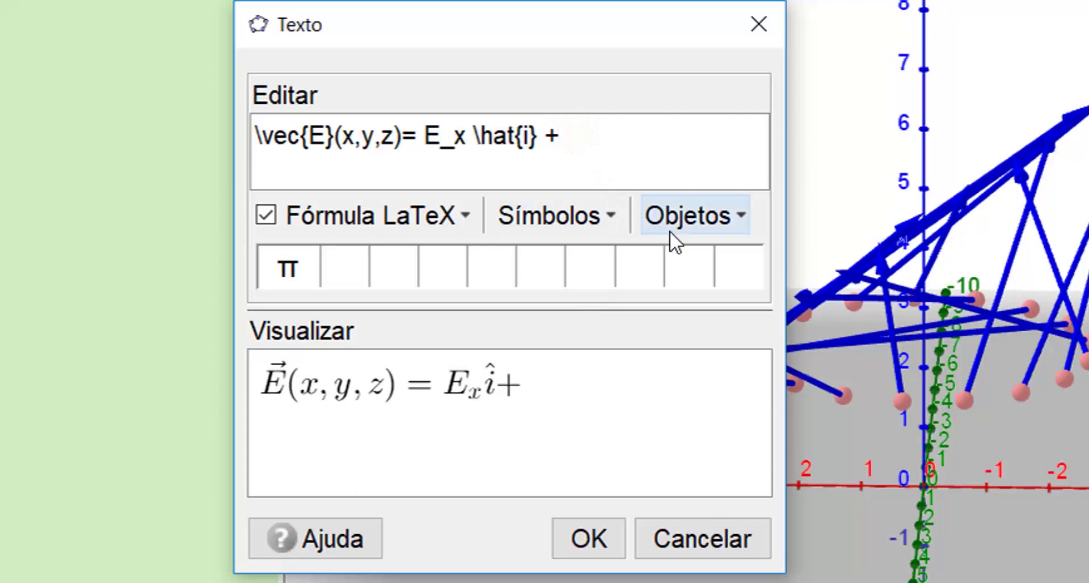
key(ctrl+v)
click(609, 136)
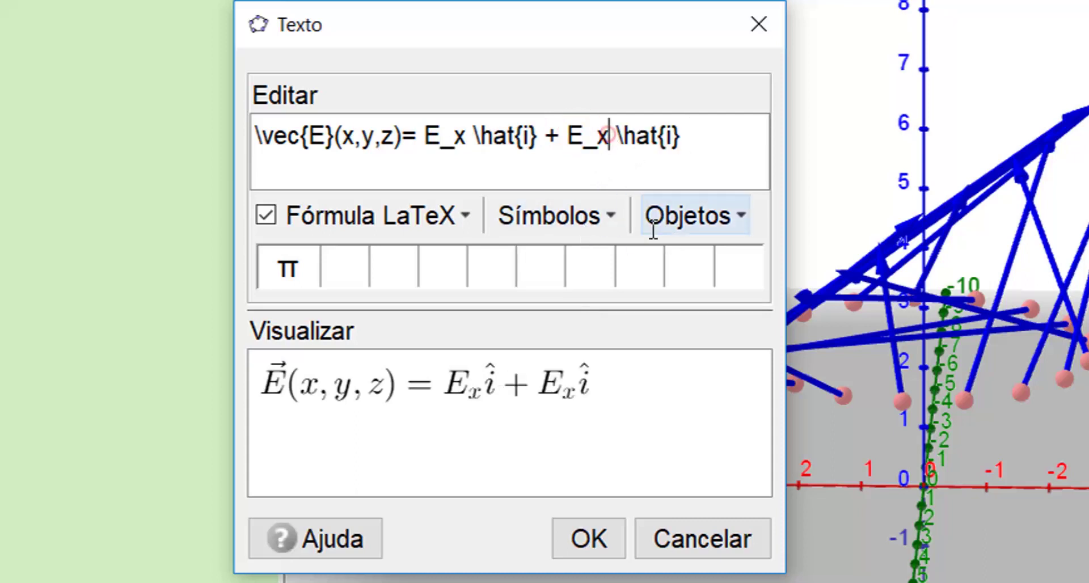
key(BackSpace)
text(y)
key(Right)
key(Right)
key(Right)
key(Right)
key(Right)
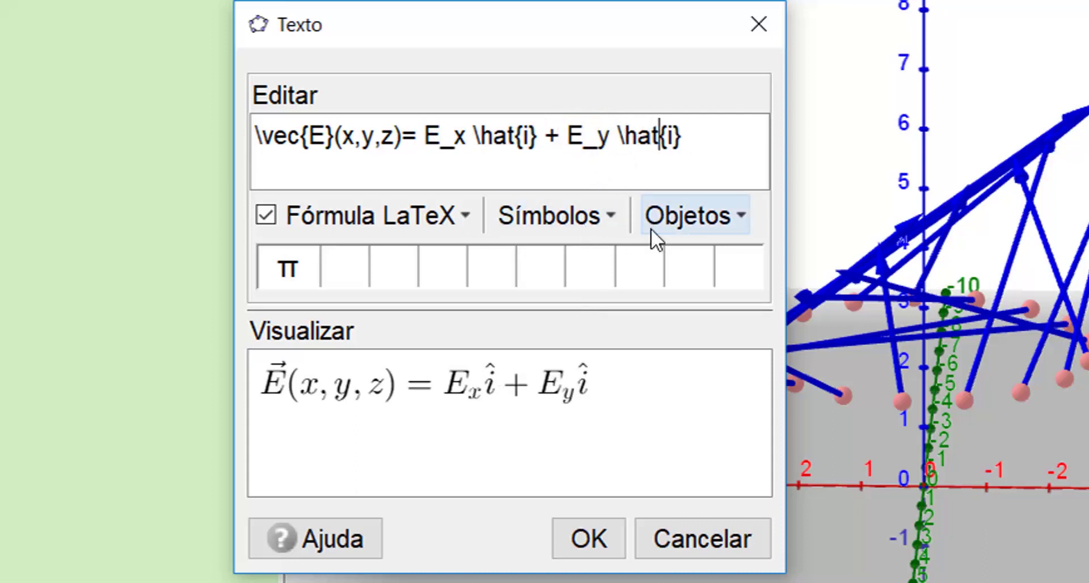
key(Right)
key(Delete)
text(j} +)
Paste the copied term again at the end of the formula and change it to E_z \hat{k}
key(ctrl+v)
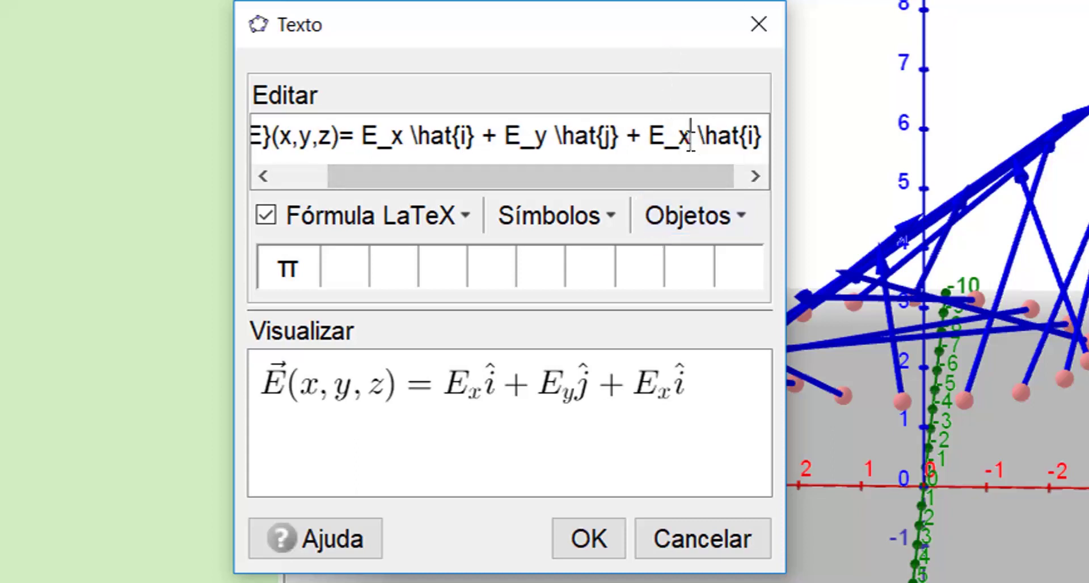
key(BackSpace)
text(z)
key(Right)
key(Right)
key(Right)
key(Right)
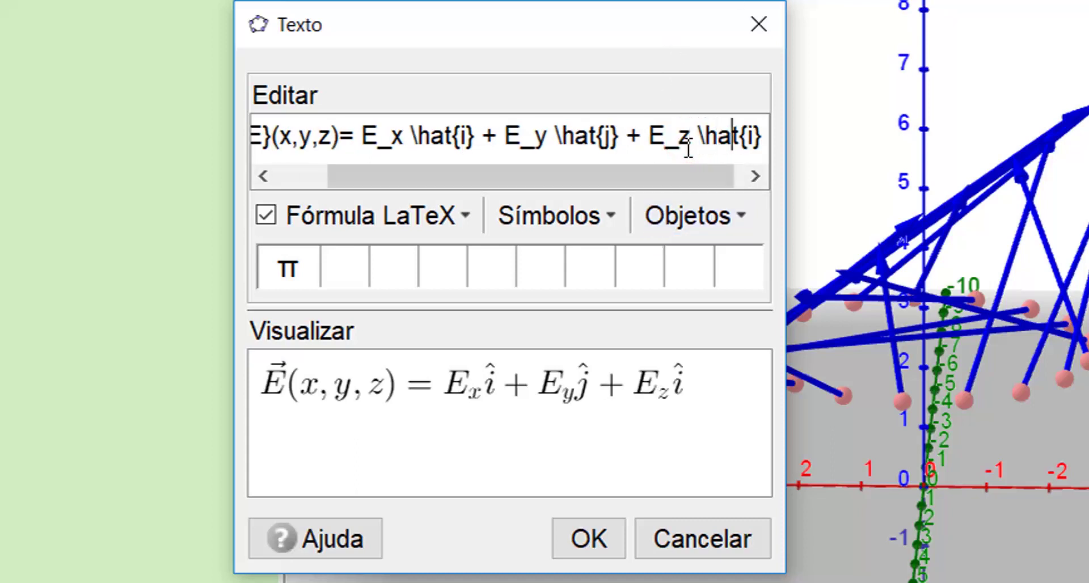
key(Right)
key(Right)
key(Delete)
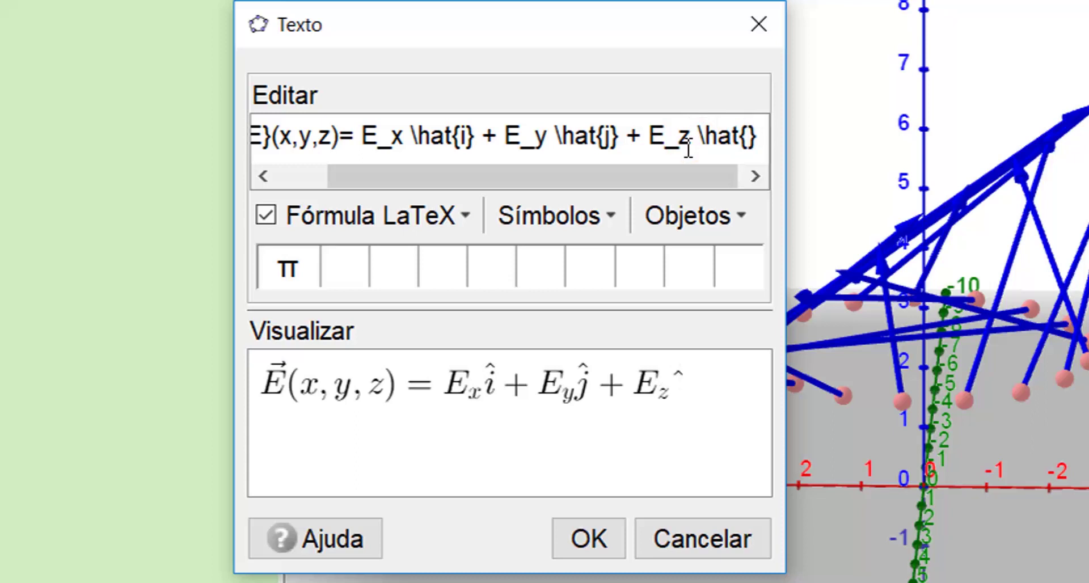
text(k)
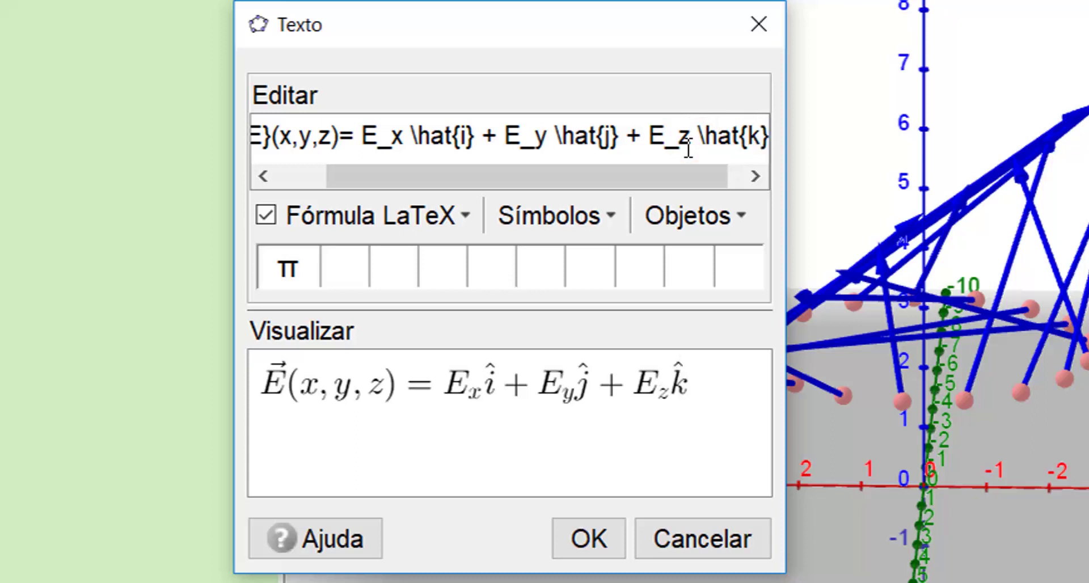
key(shift+Left)
key(shift+Left)
key(shift+Left)
key(shift+Left)
key(shift+Left)
key(shift+Left)
key(shift+Left)
key(shift+Left)
key(shift+Left)
key(shift+Left)
key(shift+Left)
key(shift+Left)
key(shift+Left)
key(shift+Left)
key(shift+Left)
key(shift+Left)
key(shift+Left)
key(shift+Left)
key(shift+Left)
key(shift+Left)
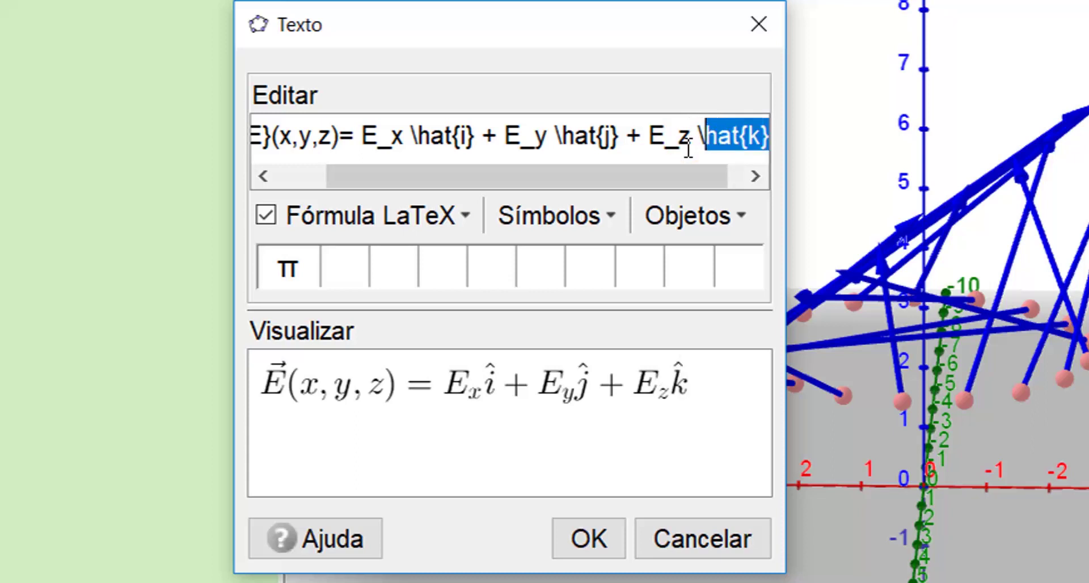
key(shift+Left)
key(shift+Left)
key(shift+Left)
key(shift+Left)
key(shift+Left)
key(shift+Left)
key(shift+Left)
key(shift+Left)
key(shift+Left)
key(shift+Left)
key(shift+Left)
key(shift+Left)
key(shift+Left)
key(shift+Left)
key(shift+Left)
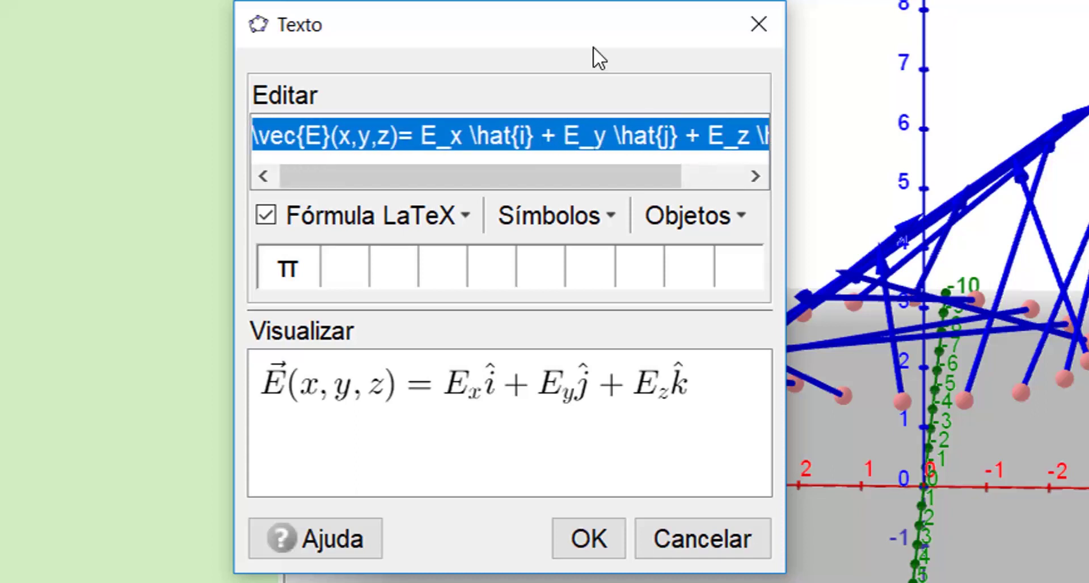
click(486, 141)
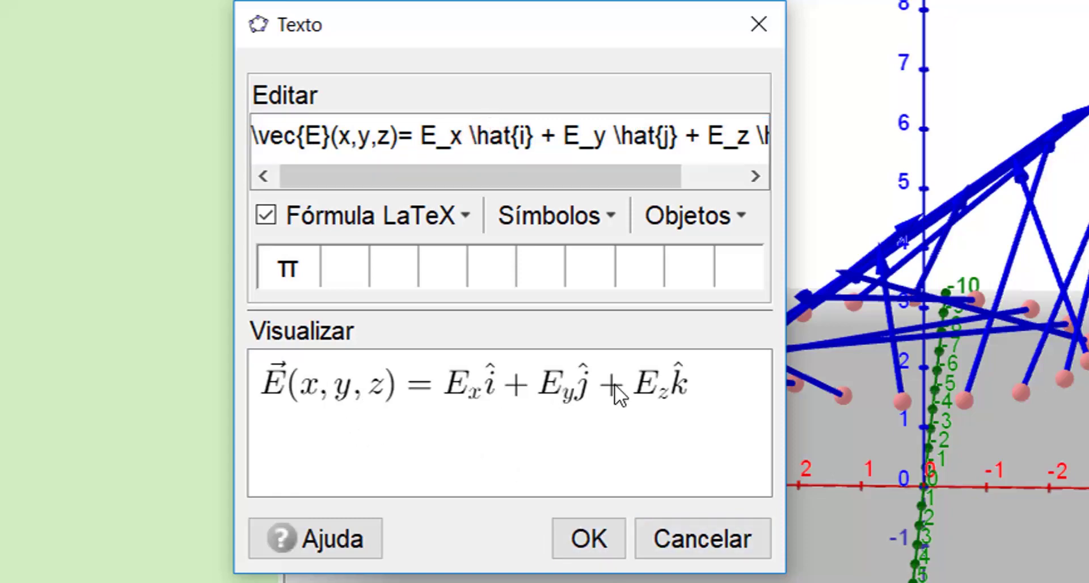
Insert the finished formula text and place it just below slider n in the 2D view
click(614, 537)
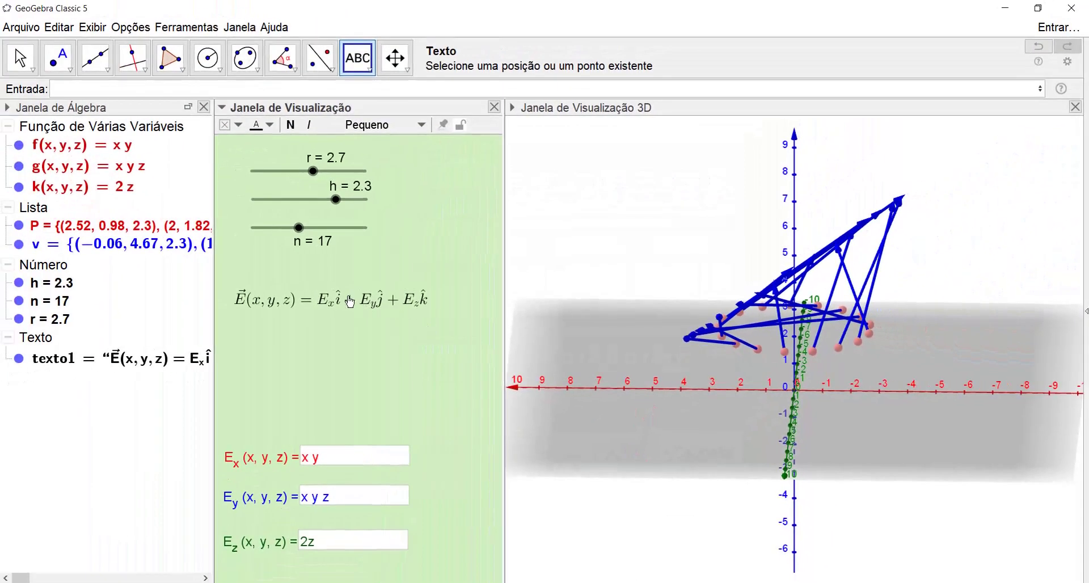
drag(343, 295, 363, 282)
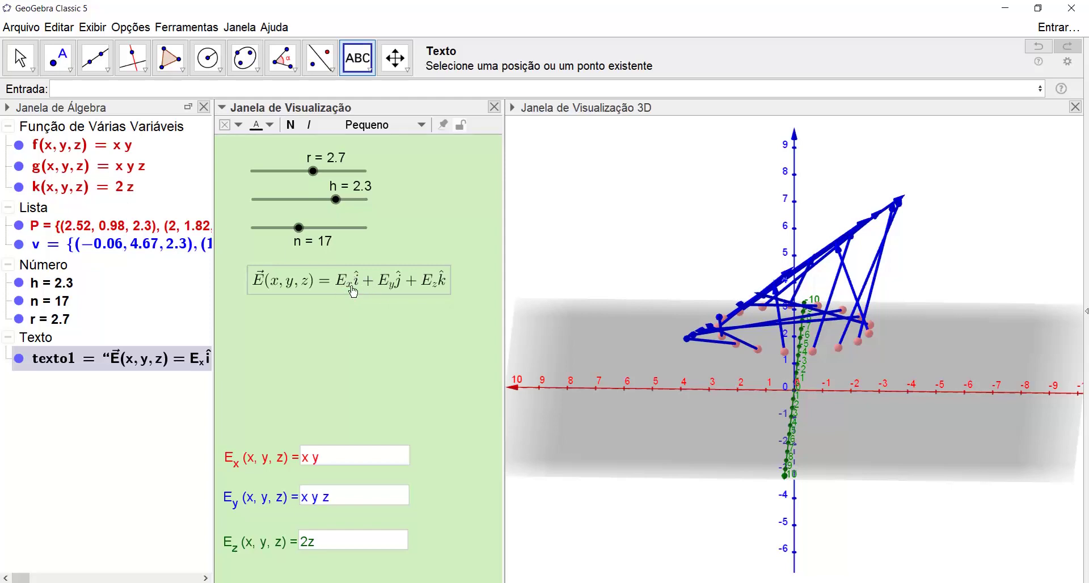
Set the background colour of the formula text to white (#FFFFFF)
right_click(348, 284)
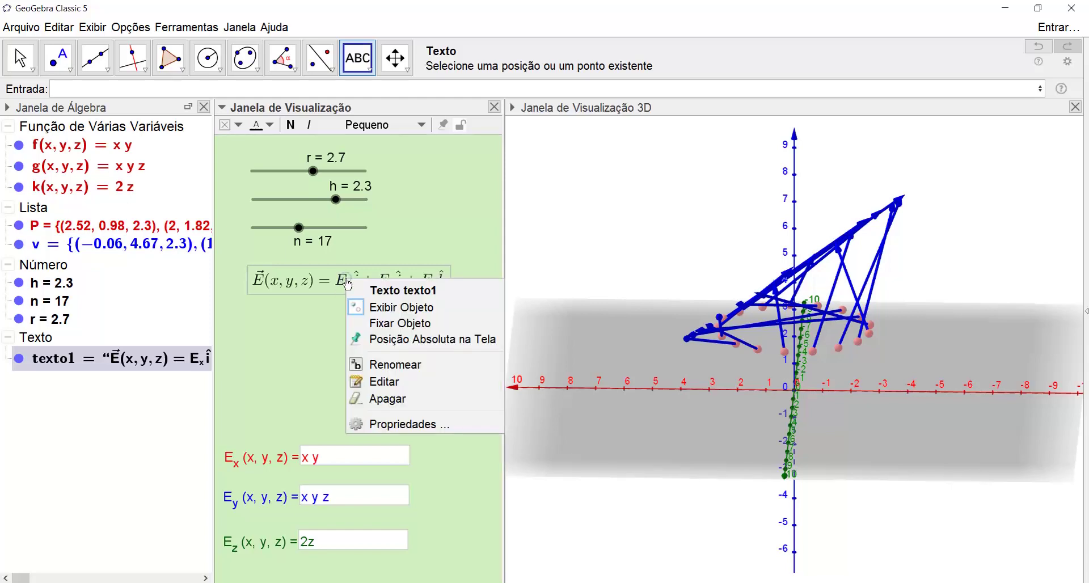
click(399, 425)
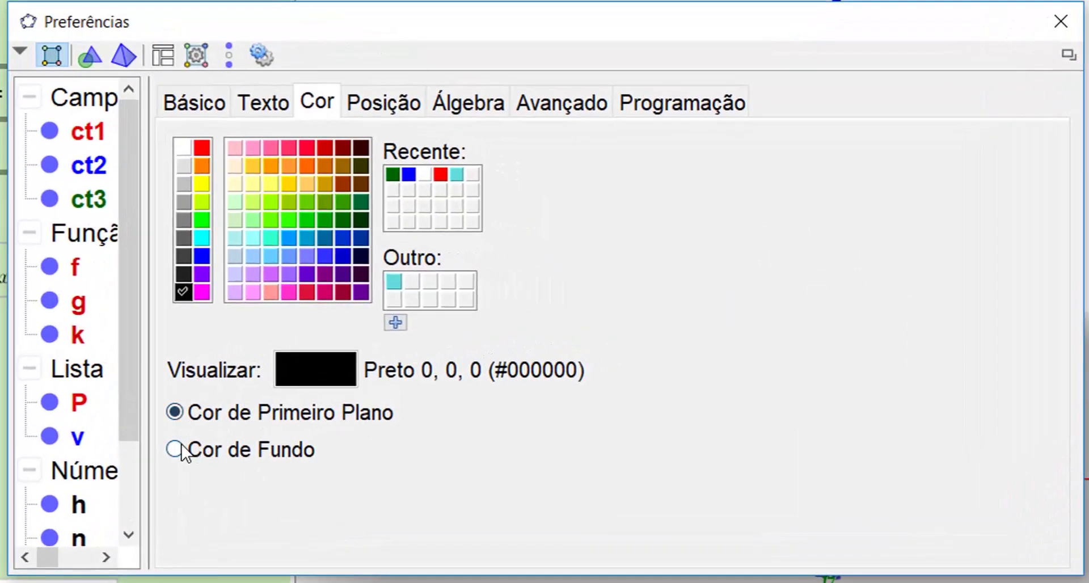
click(175, 449)
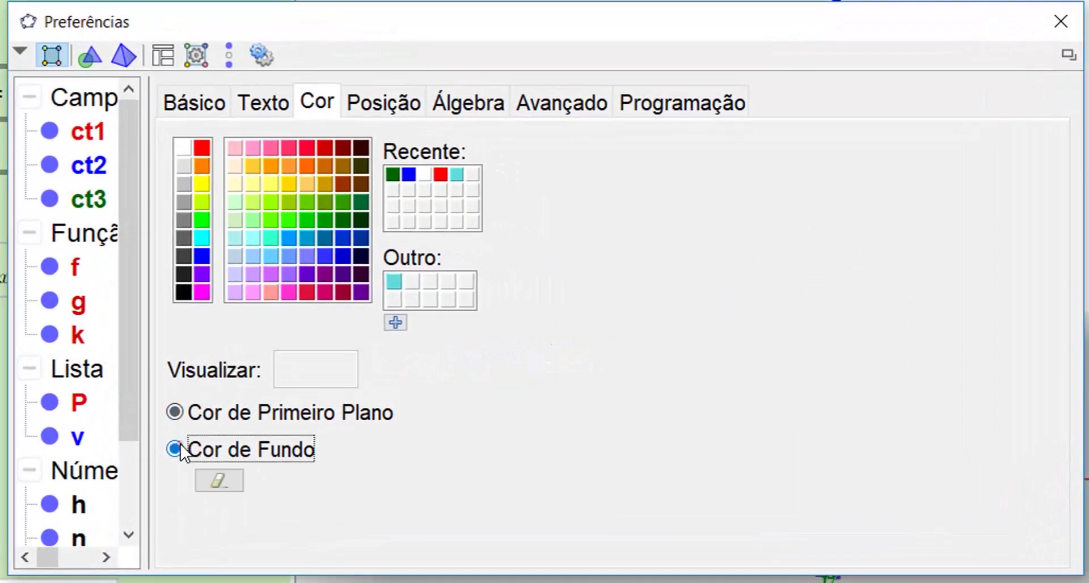
click(183, 148)
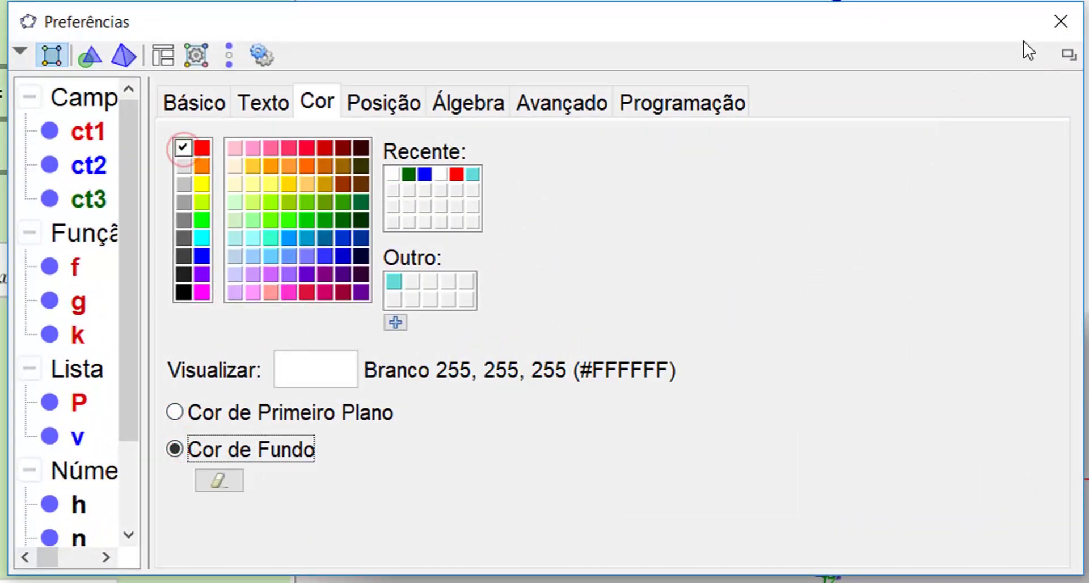
click(1060, 21)
Start a second LaTeX text from the copied formula and replace E_x with the linked object f
click(128, 379)
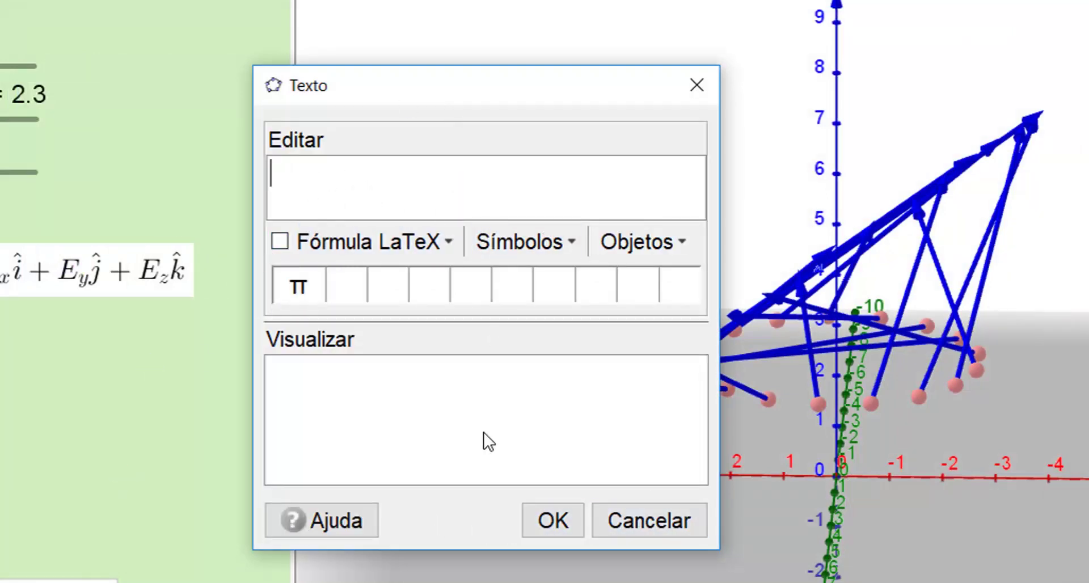
key(ctrl+v)
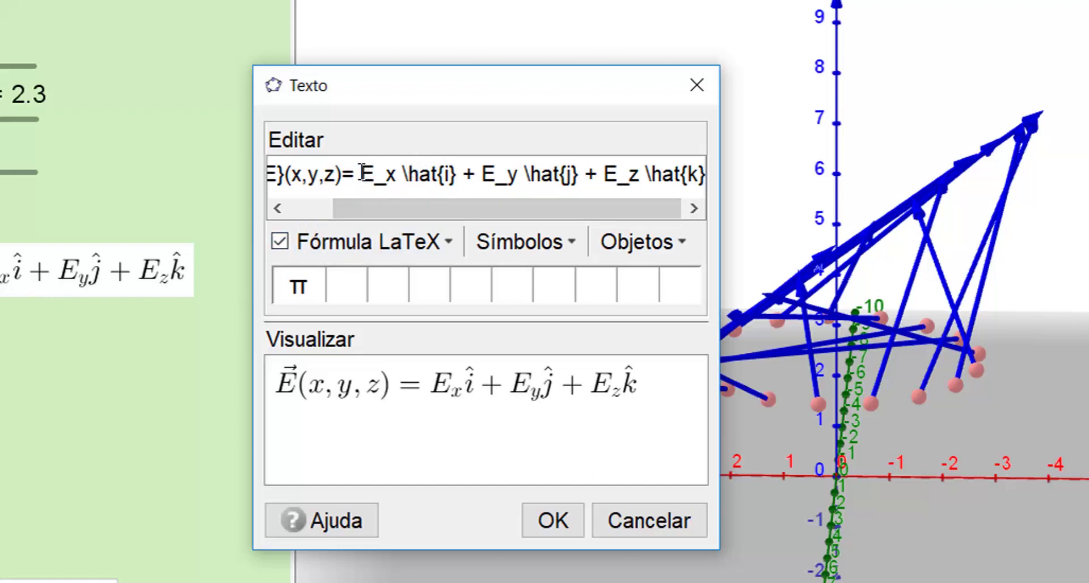
drag(361, 173, 394, 173)
click(670, 245)
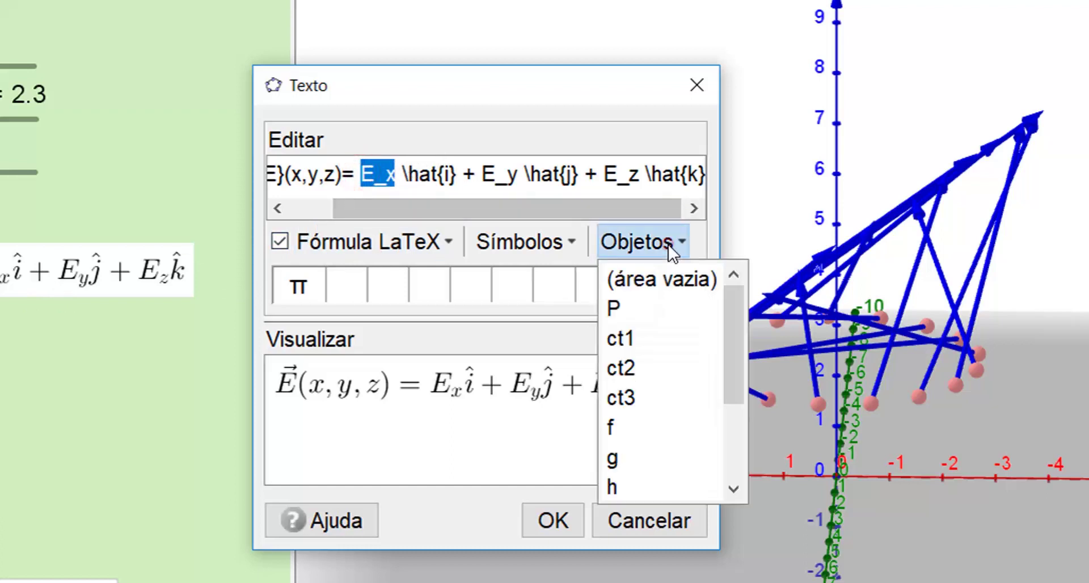
click(611, 428)
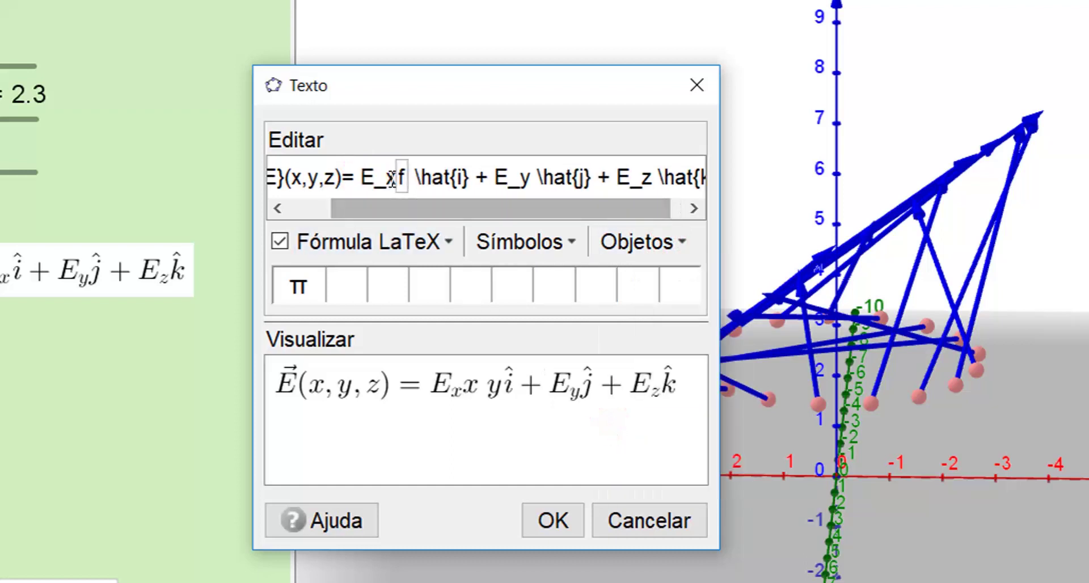
key(BackSpace)
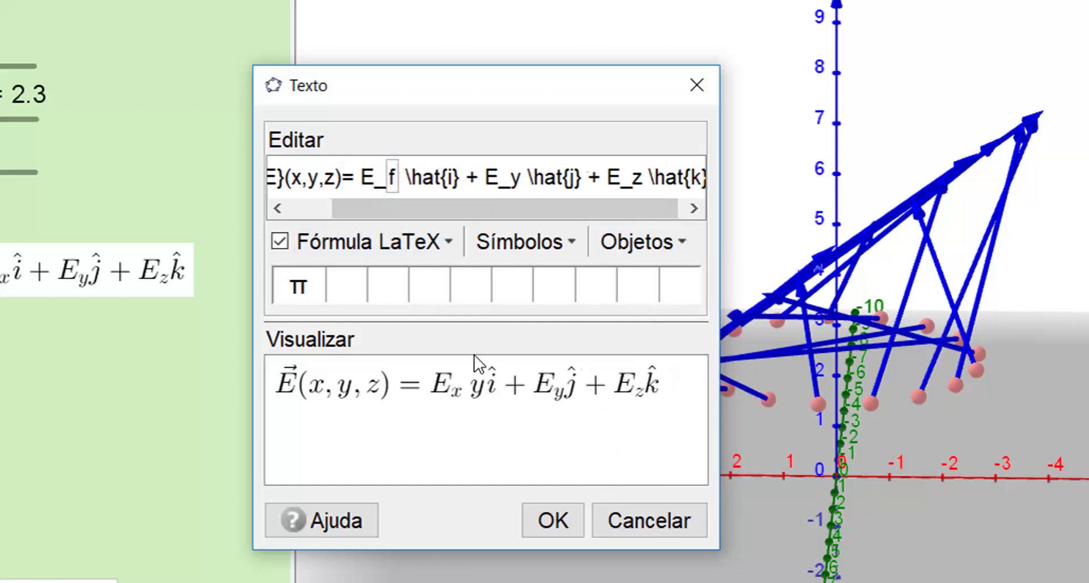
key(BackSpace)
key(BackSpace)
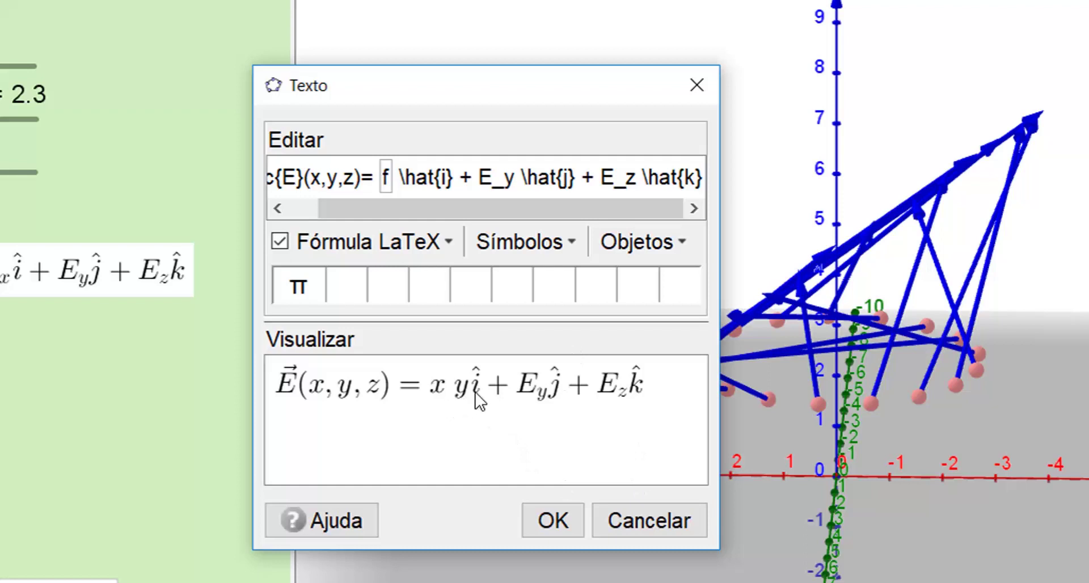
Enclose the linked object f and the E_y term of the formula in parentheses
click(375, 181)
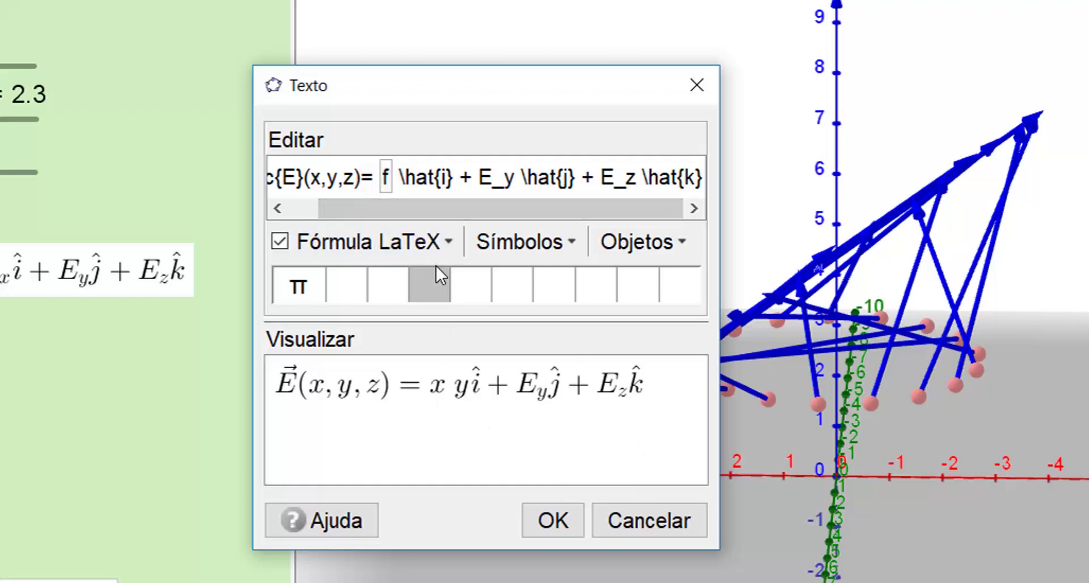
text((f)
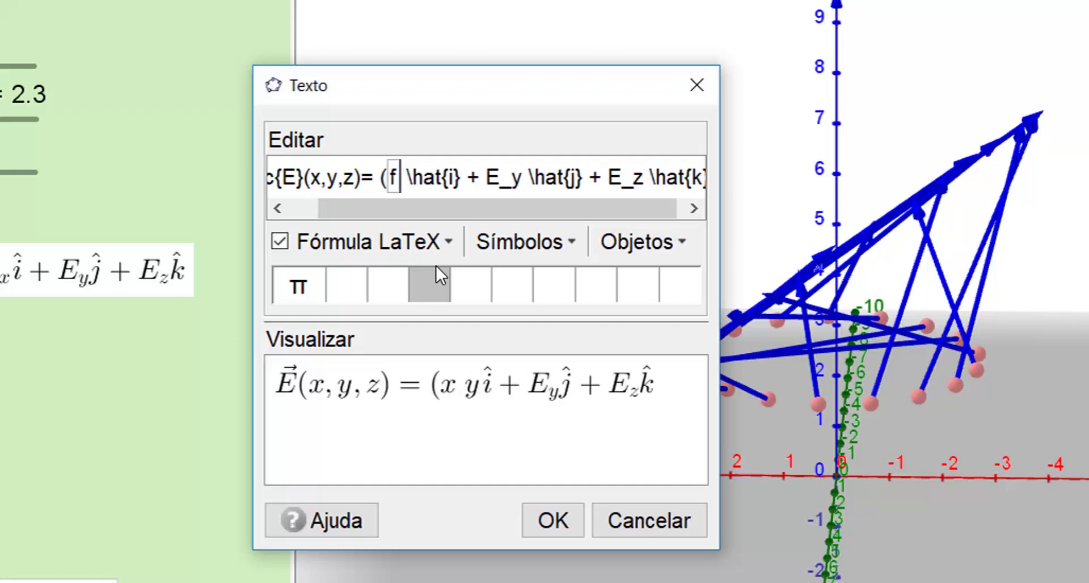
text())
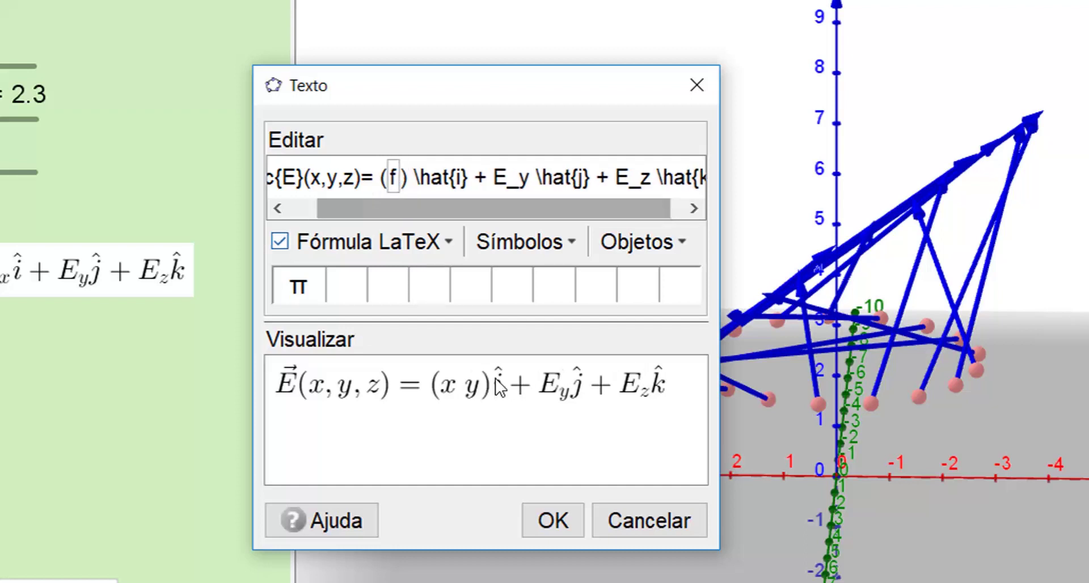
click(492, 175)
text(()
key(Right)
key(Right)
key(Right)
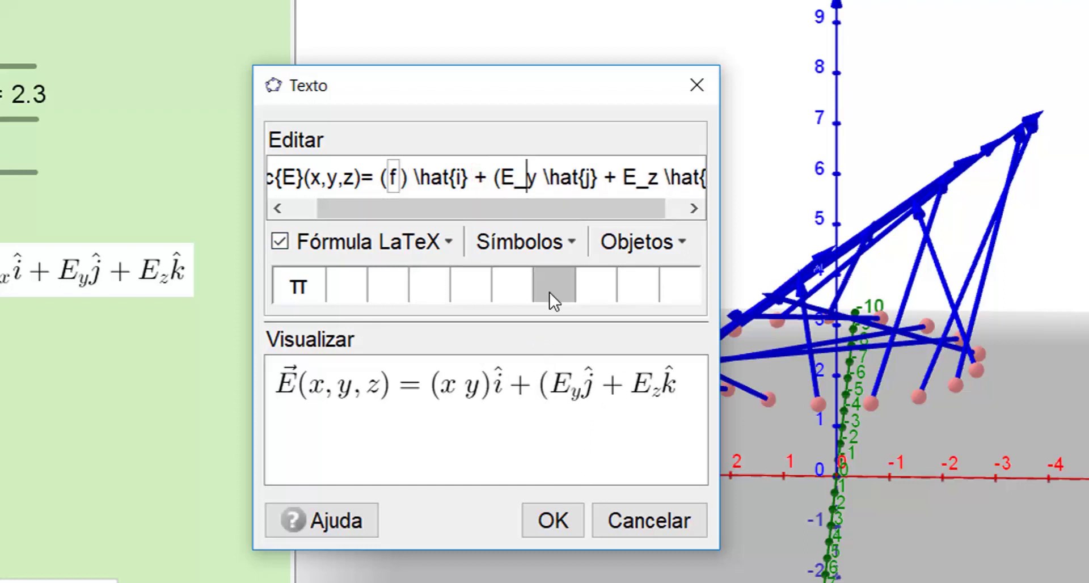
text())
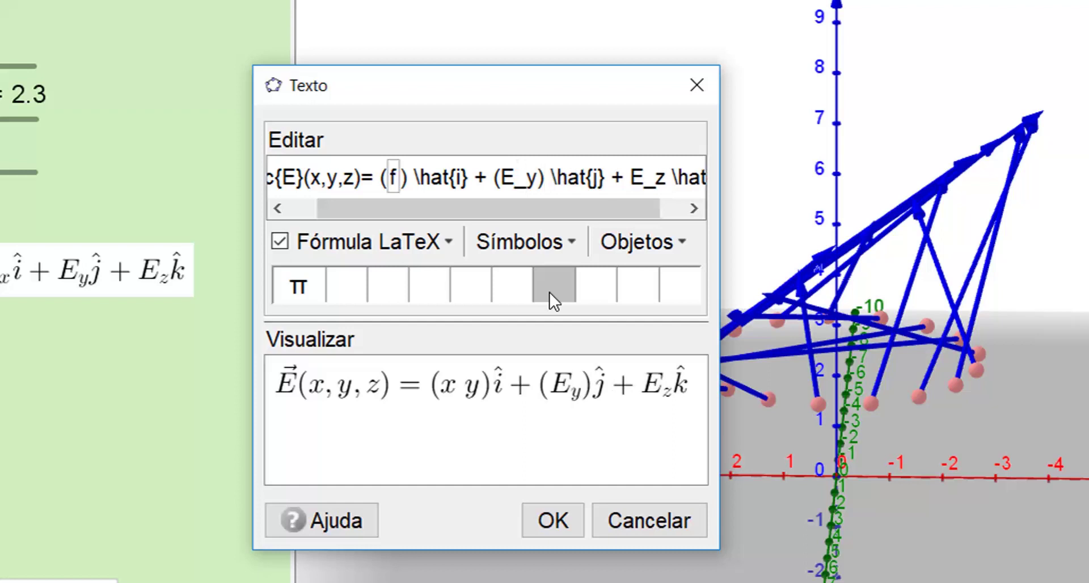
Replace E_y inside its parentheses with the linked object g
key(Left)
key(shift+Left)
key(shift+Left)
key(shift+Left)
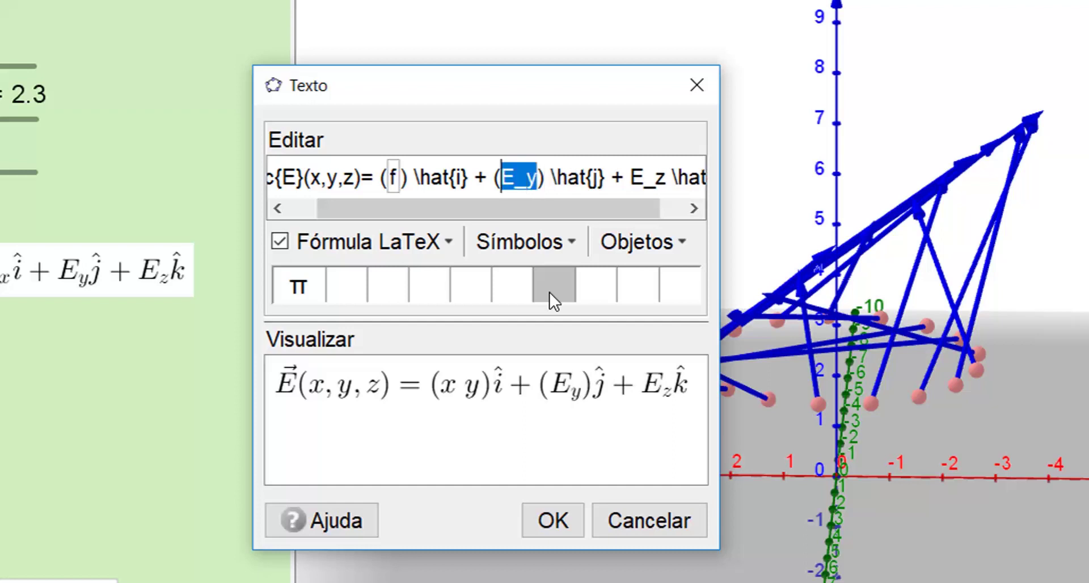
click(637, 241)
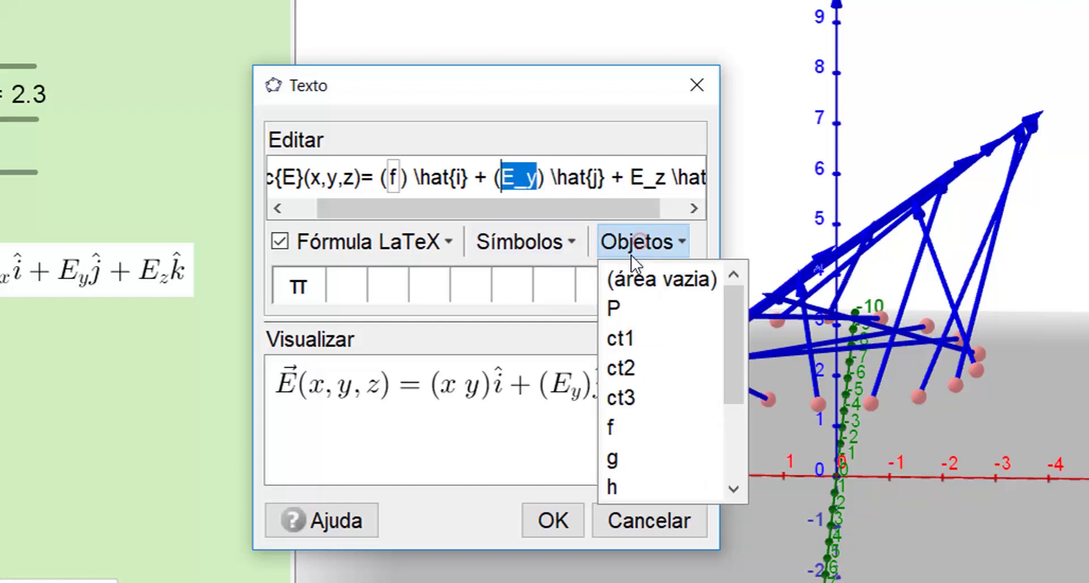
click(612, 458)
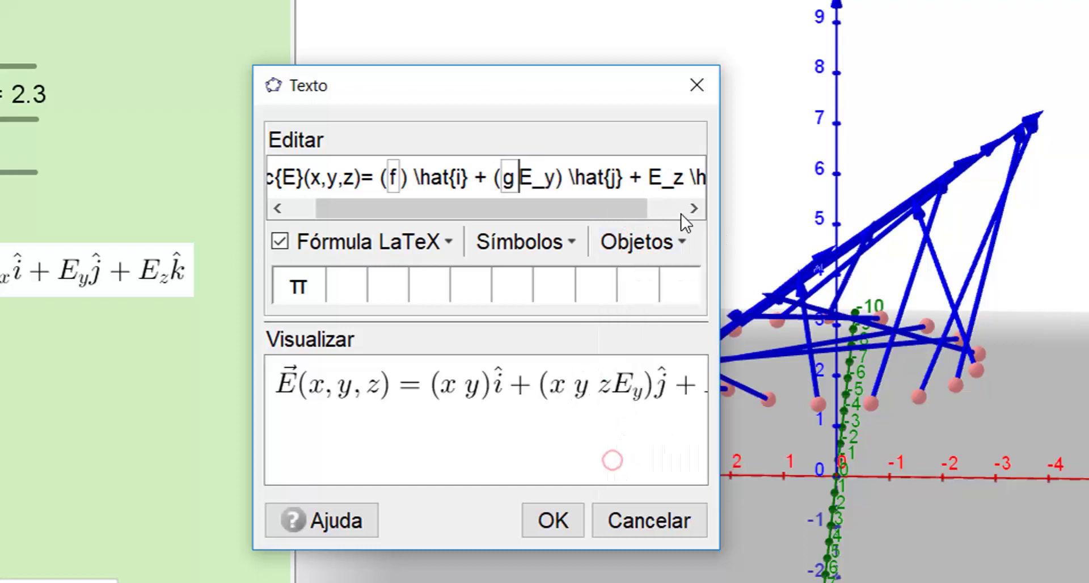
click(650, 177)
click(554, 176)
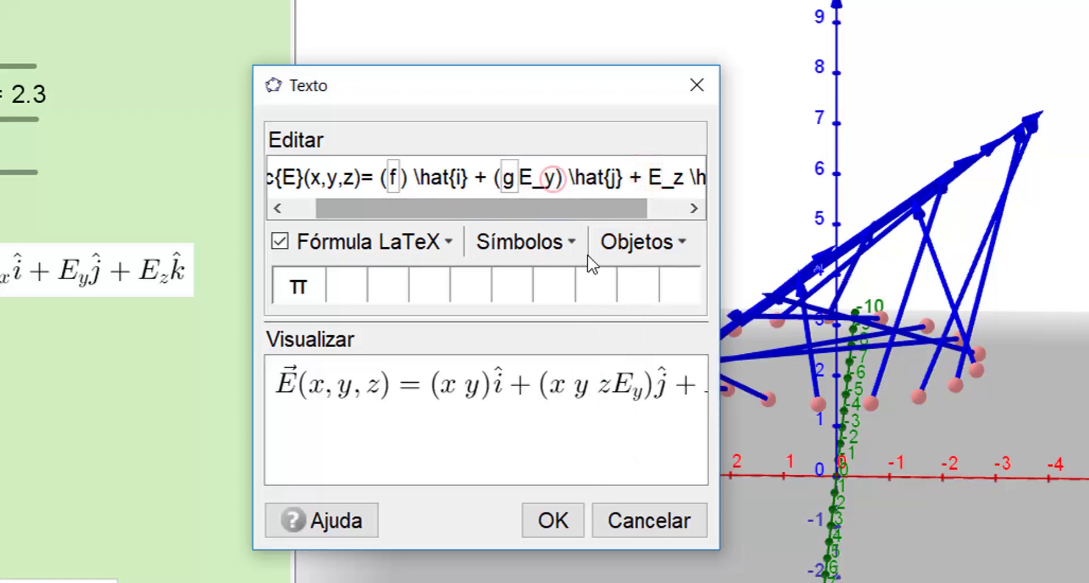
key(BackSpace)
key(BackSpace)
key(BackSpace)
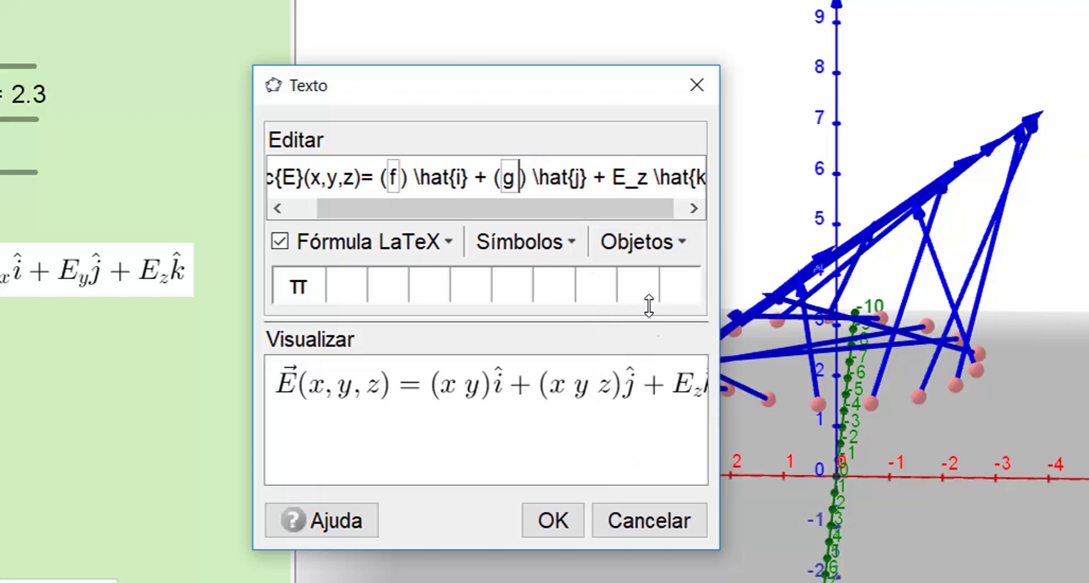
Widen the text dialog and enclose the E_z term in parentheses
drag(719, 310, 933, 311)
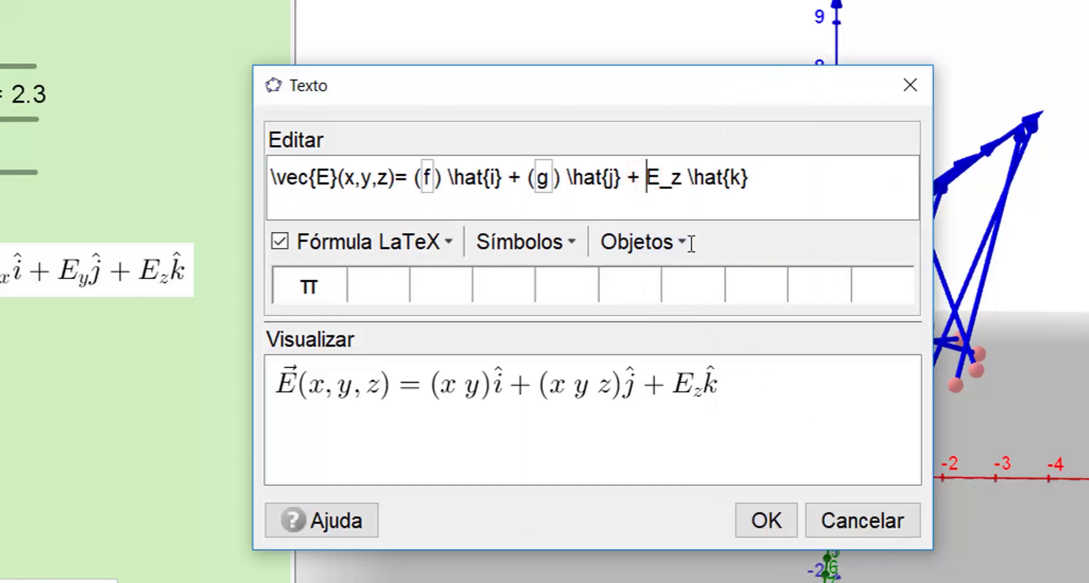
text(()
key(Right)
key(Right)
key(Right)
text())
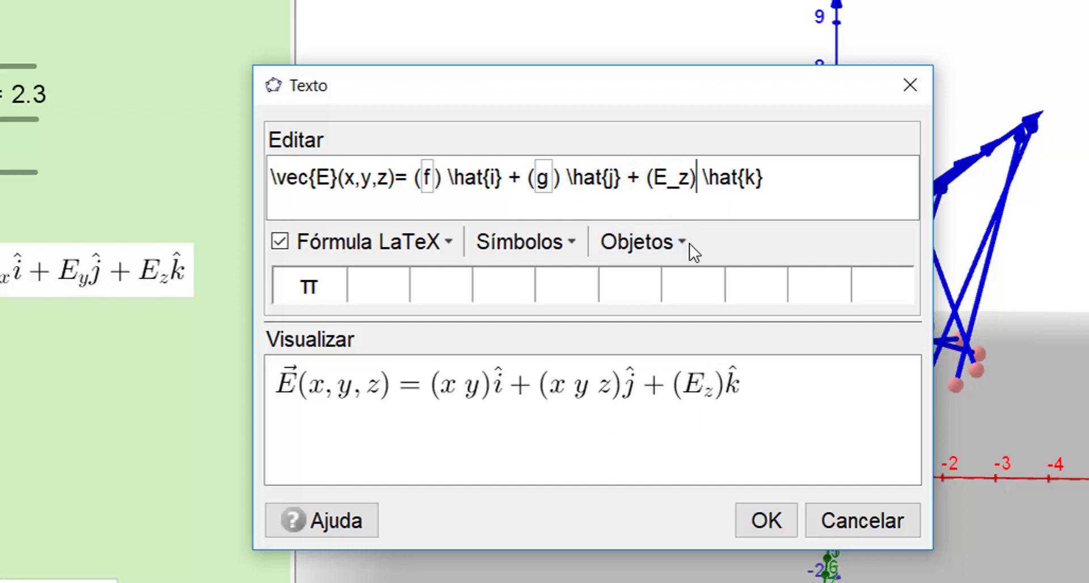
Replace E_z inside its parentheses with the linked object k
key(Left)
key(shift+Left)
key(shift+Left)
key(shift+Left)
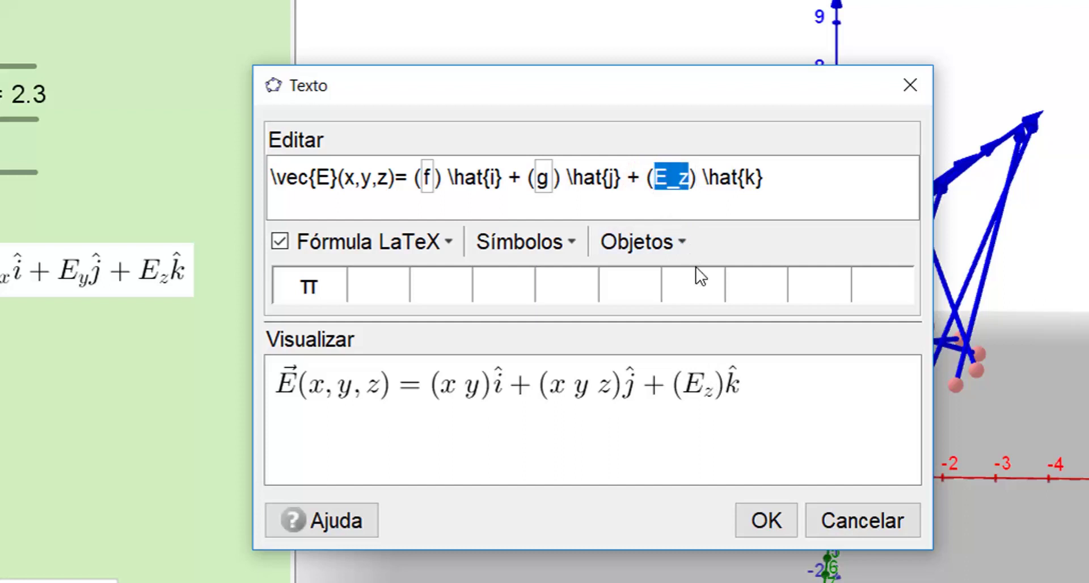
click(675, 230)
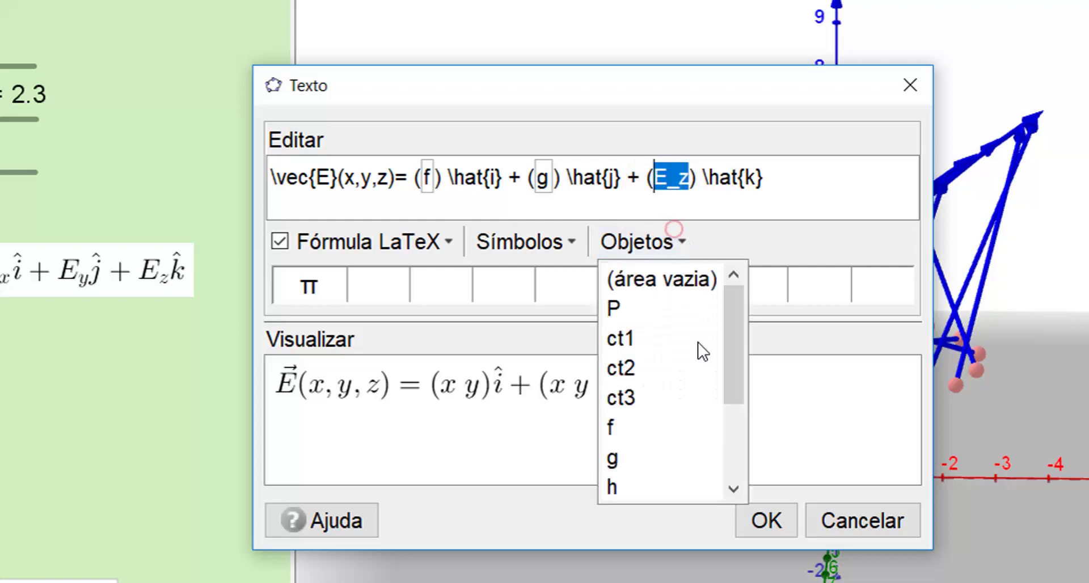
click(731, 488)
click(612, 487)
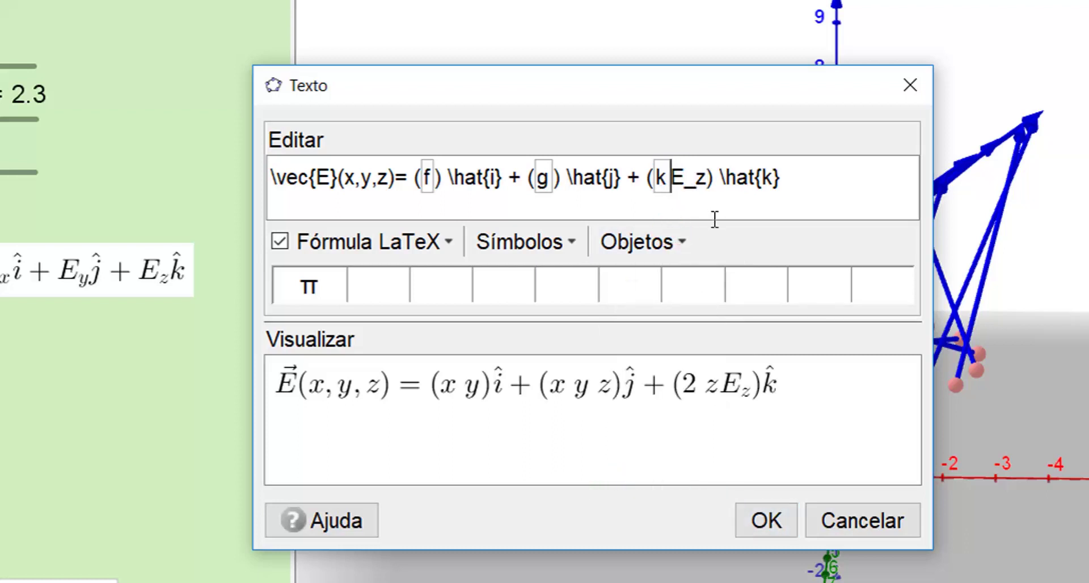
key(Delete)
key(Delete)
key(Delete)
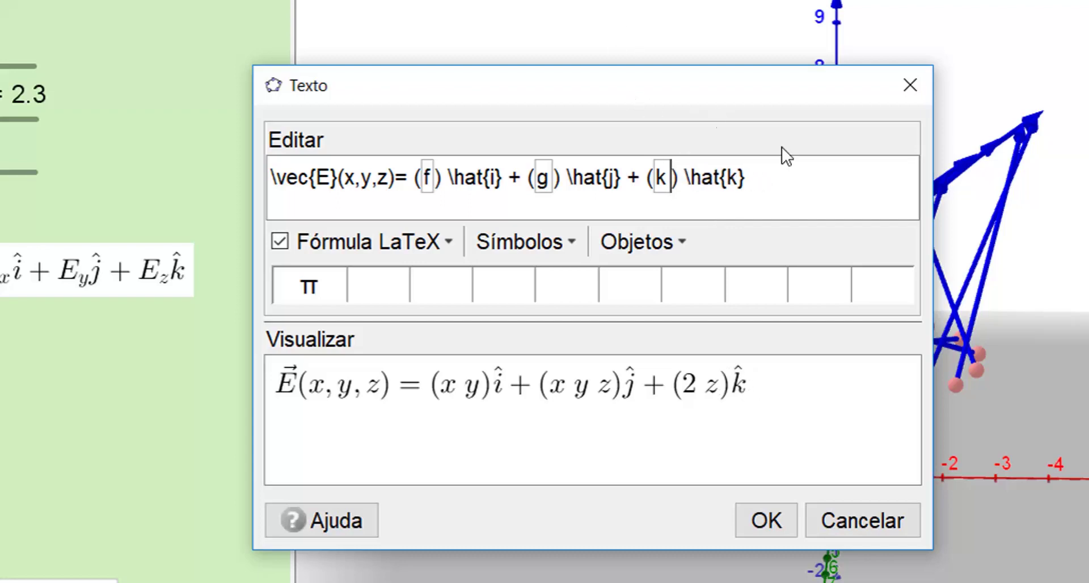
Insert the finished dynamic formula text and place it just below the first formula in the 2D view
click(757, 177)
click(770, 532)
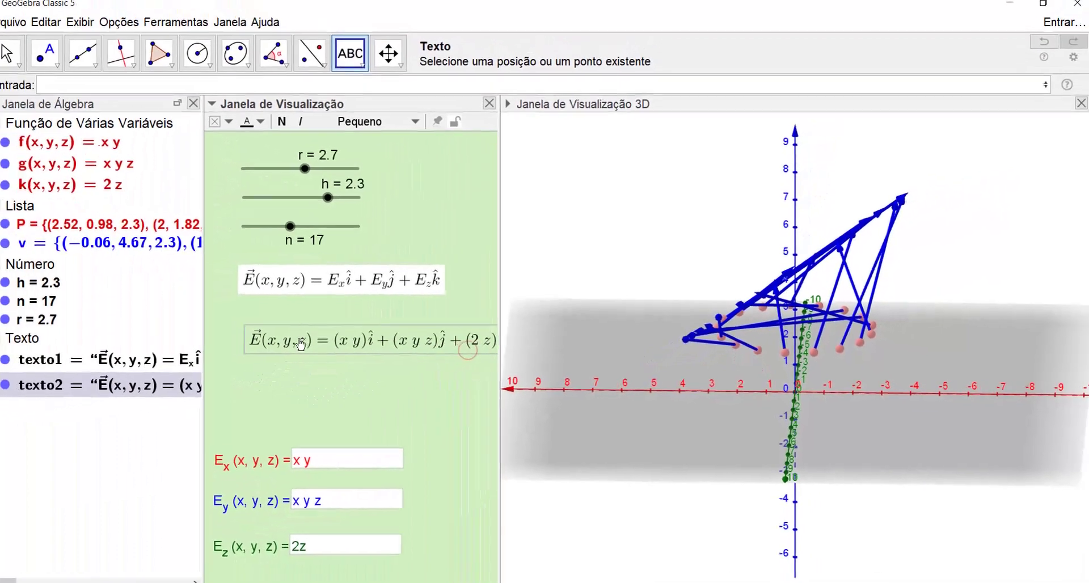
drag(297, 340, 295, 339)
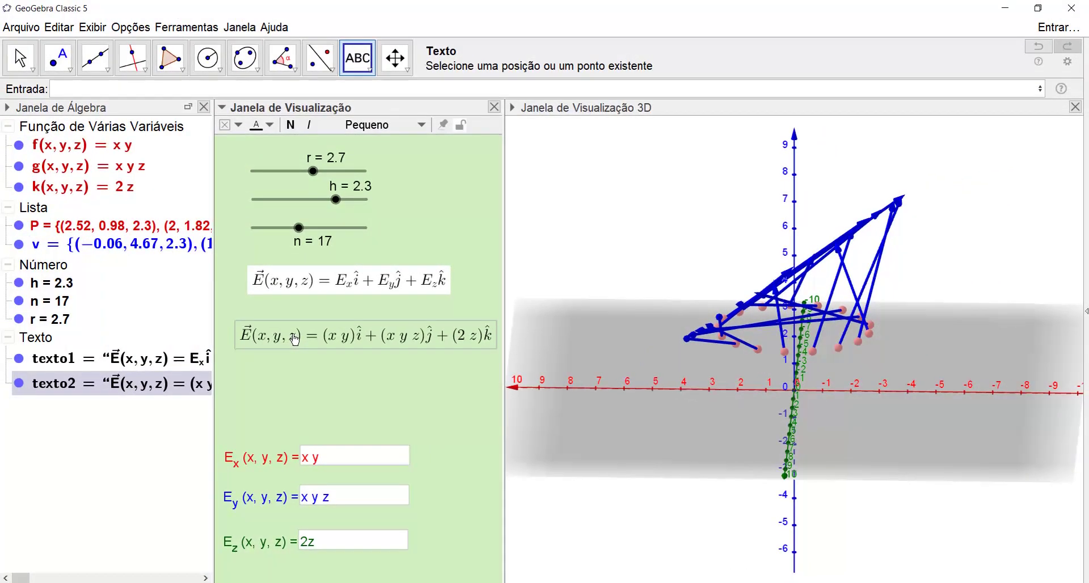
Set the background colour of the second formula text to white (#FFFFFF)
right_click(290, 342)
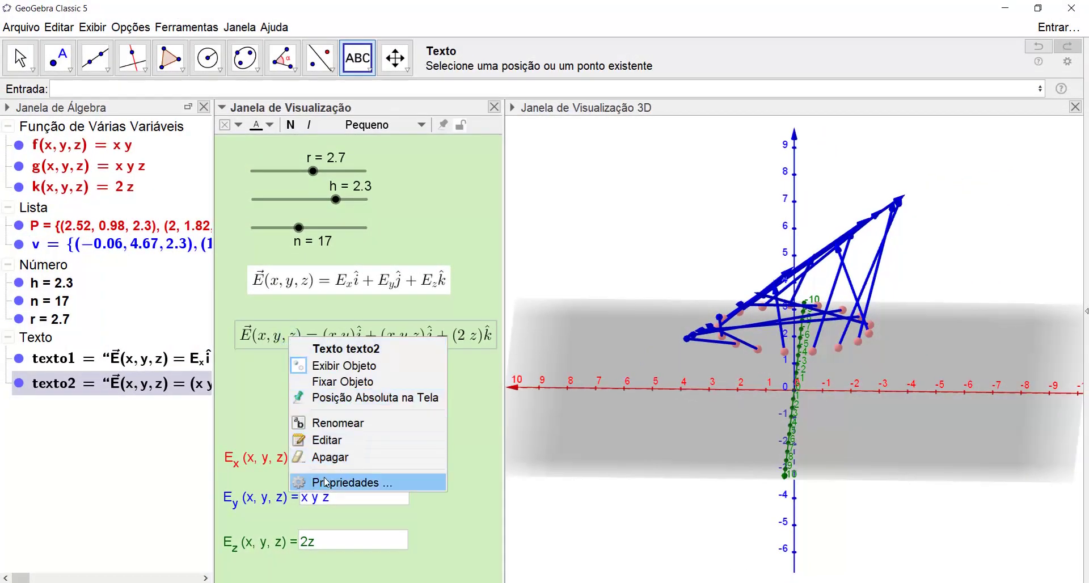
click(346, 483)
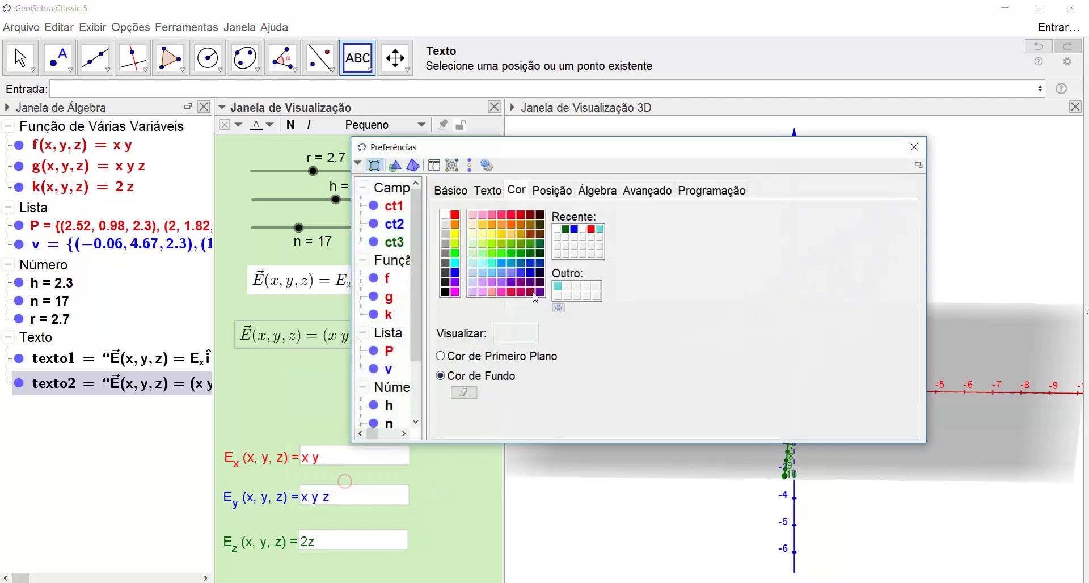
click(441, 356)
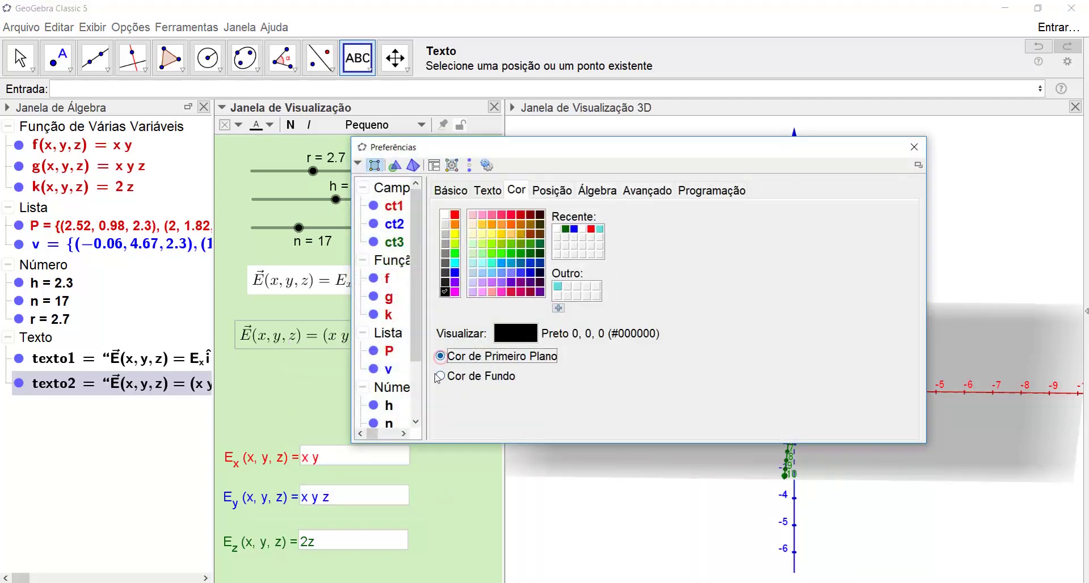
click(441, 375)
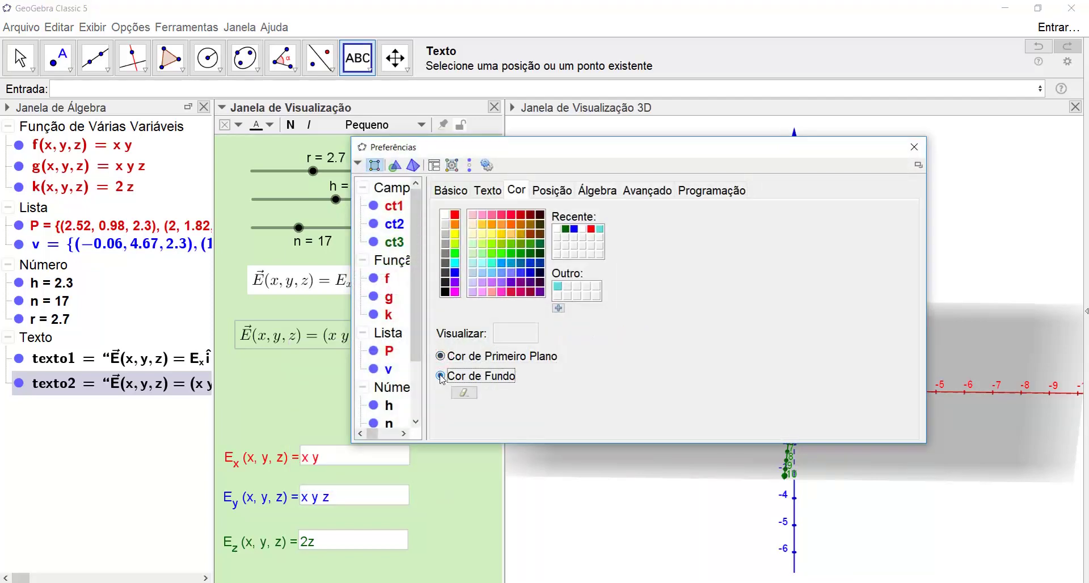
click(446, 215)
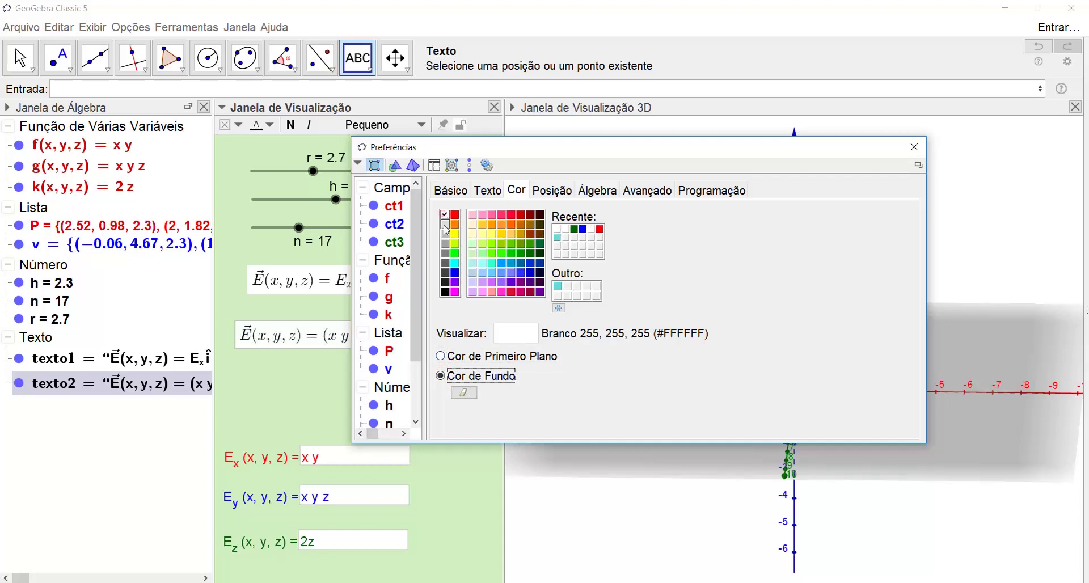
click(913, 147)
Leave the Text tool for the Move tool and close the Algebra view
click(328, 411)
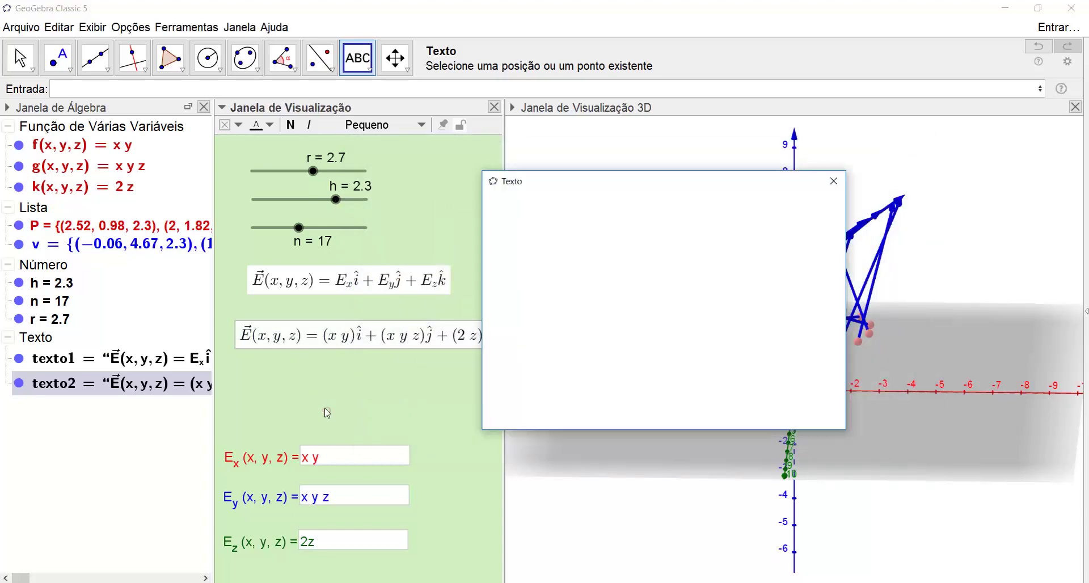
click(807, 413)
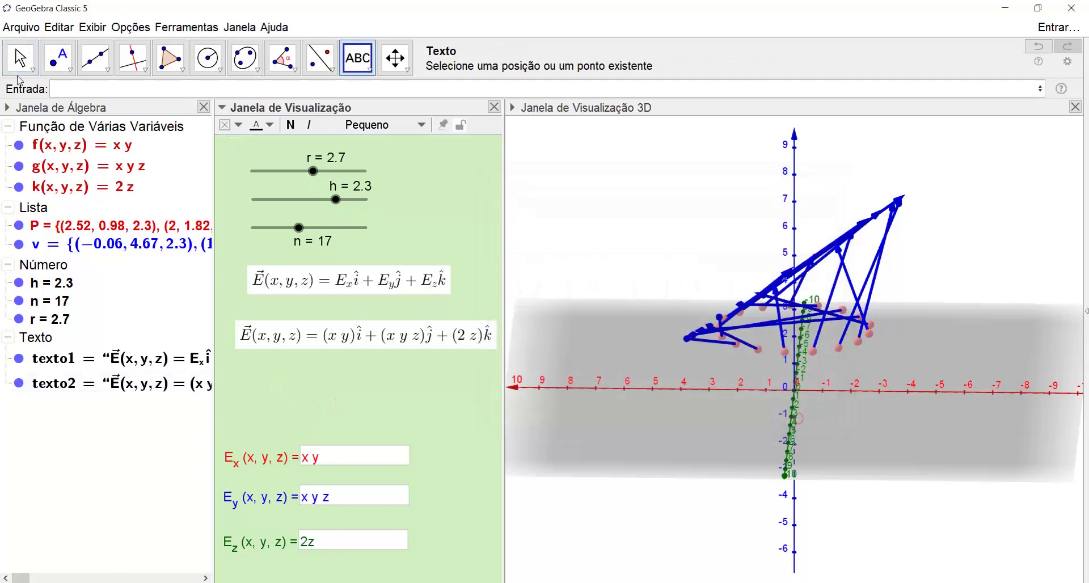
click(19, 55)
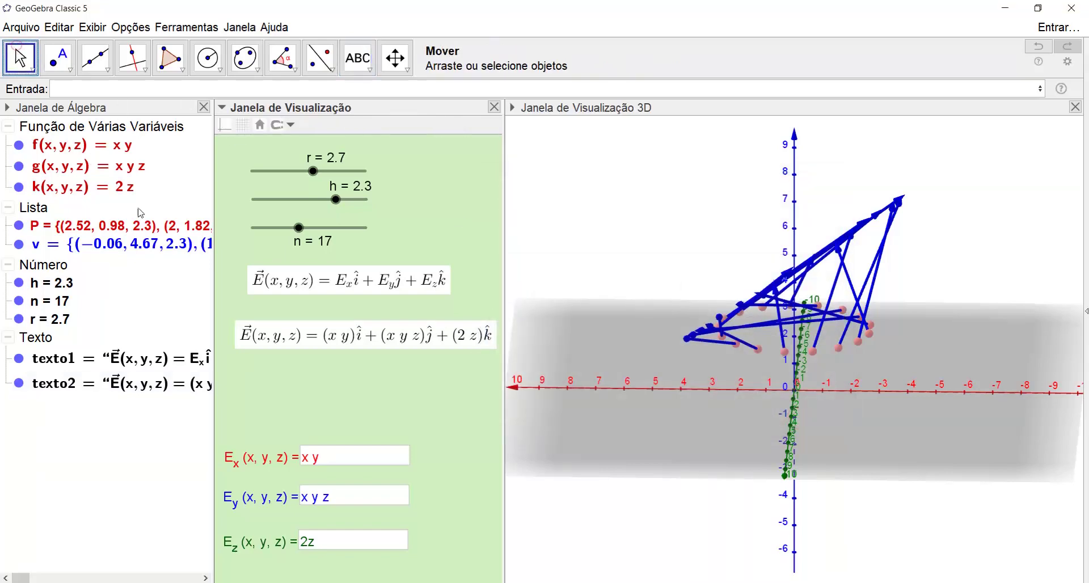
click(203, 108)
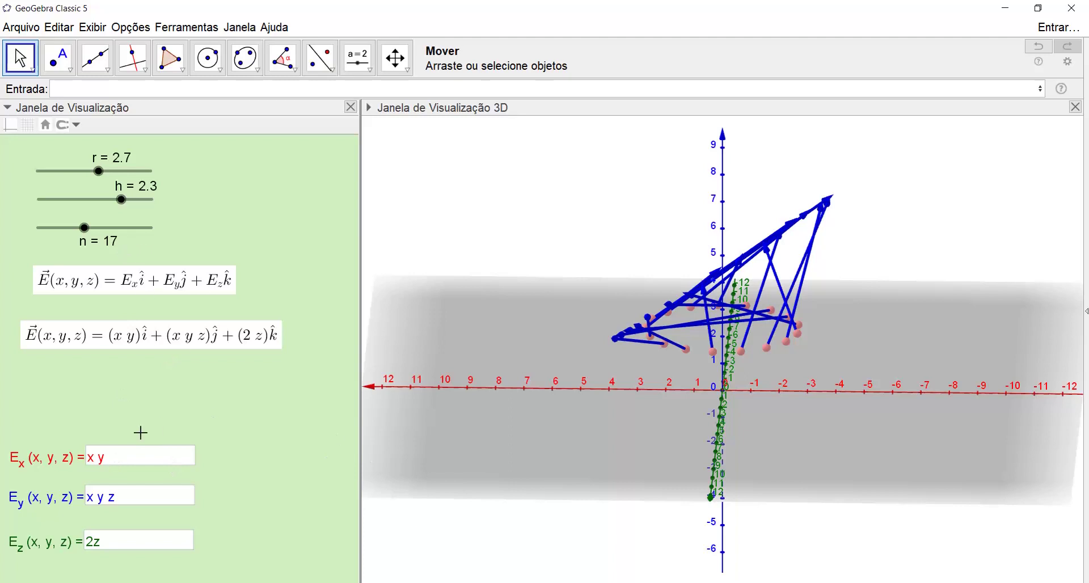
Change the E_x component in its input box to x y²
click(110, 462)
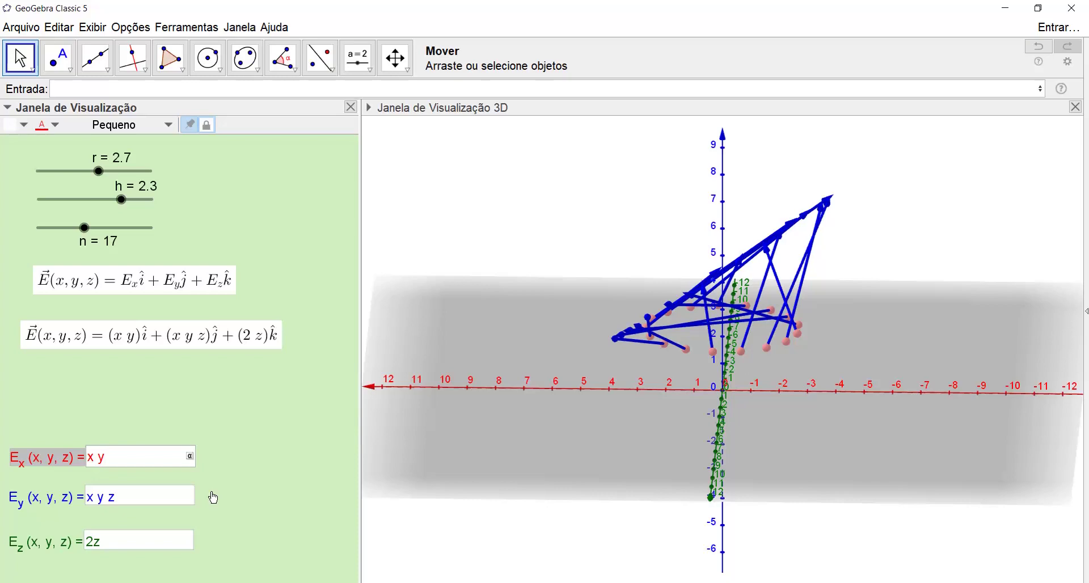
key(Return)
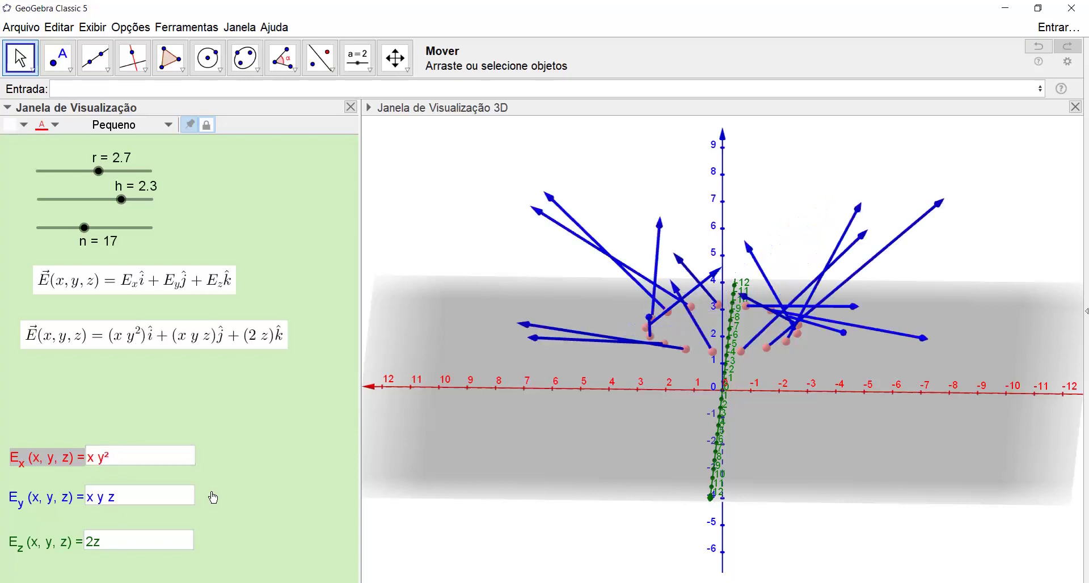
Set the sliders to r = 3.5, h = 3 and n = 30, and change the E_y component to x y
mouse_move(85, 233)
mouse_down()
mouse_move(165, 238)
mouse_move(75, 234)
mouse_up()
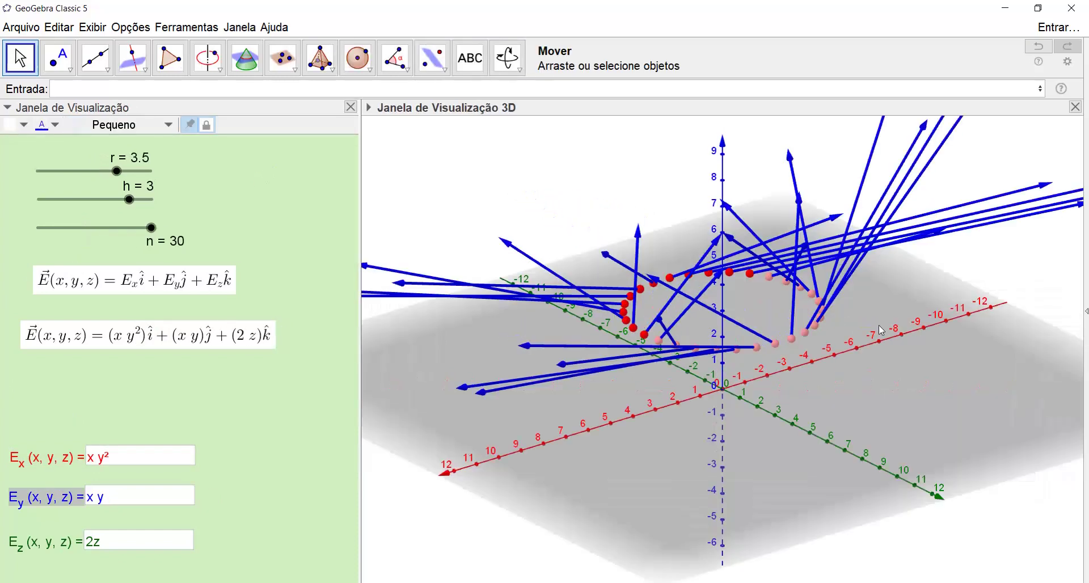
drag(759, 407, 775, 440)
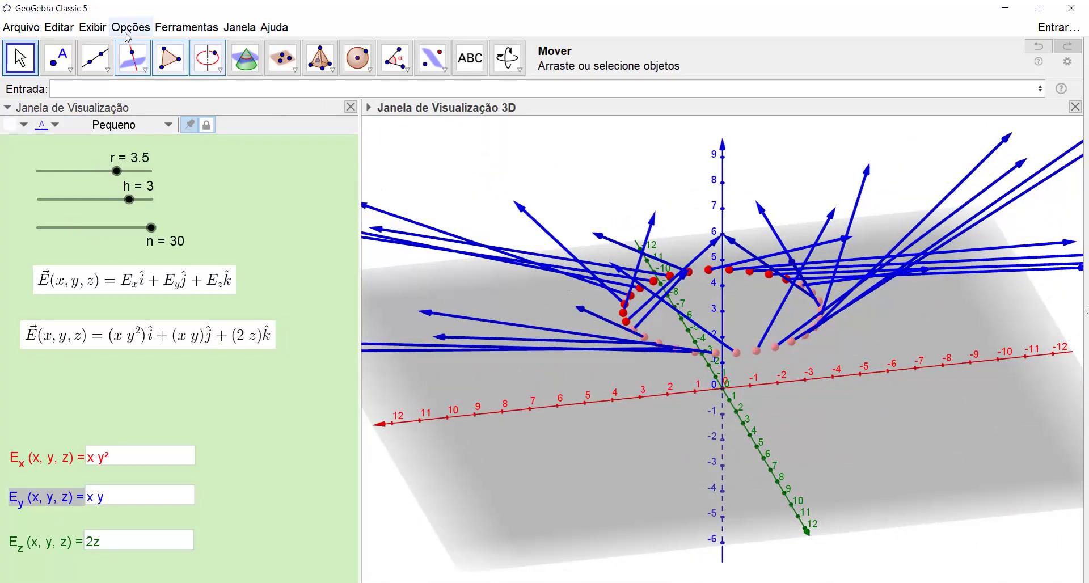
Create a cylinder around the circle of points by entering the equation x²+y²=r²
click(82, 91)
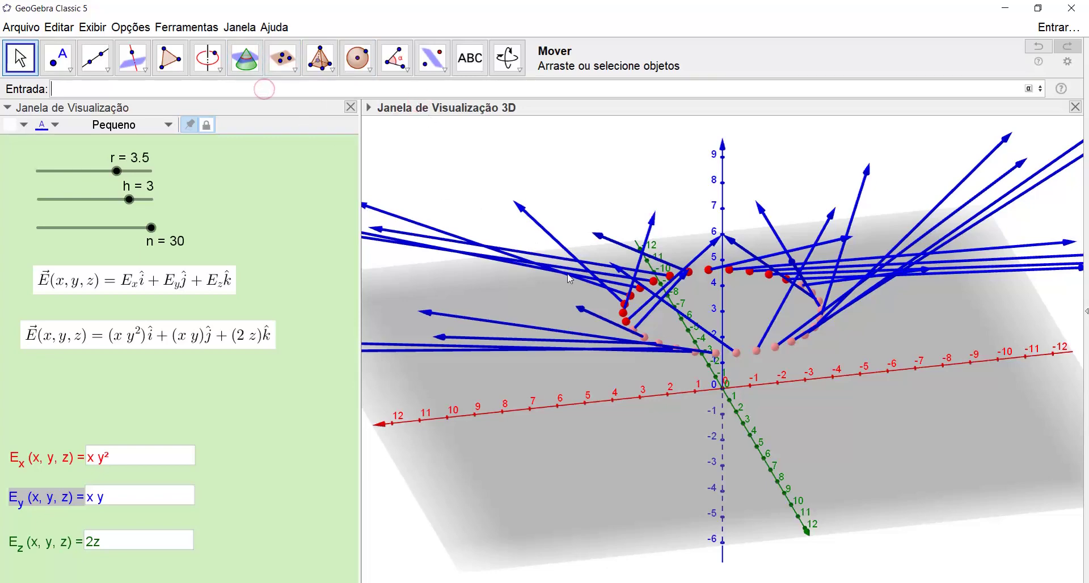
text(x)
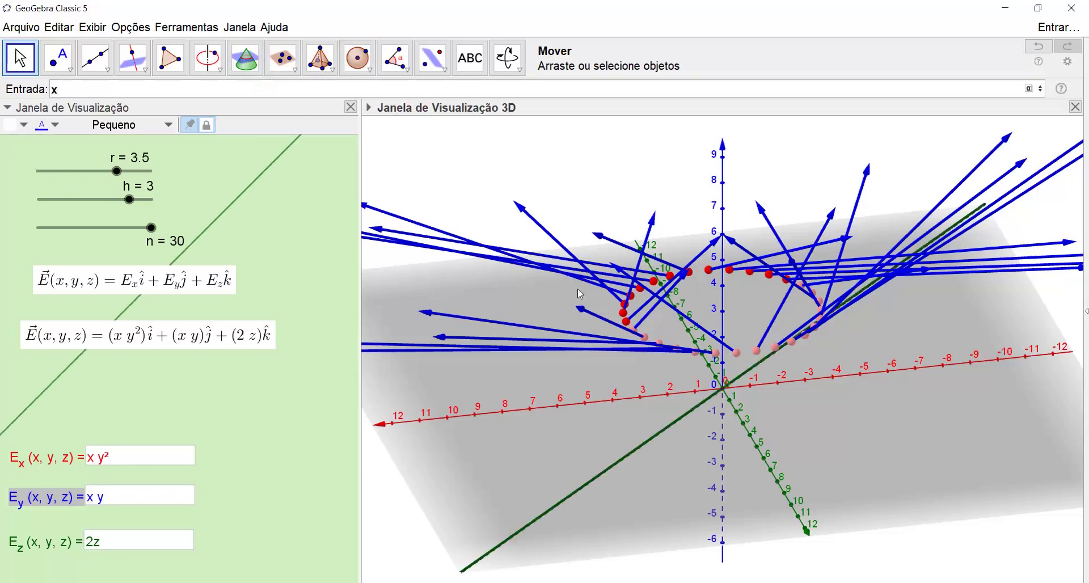
text(^2+)
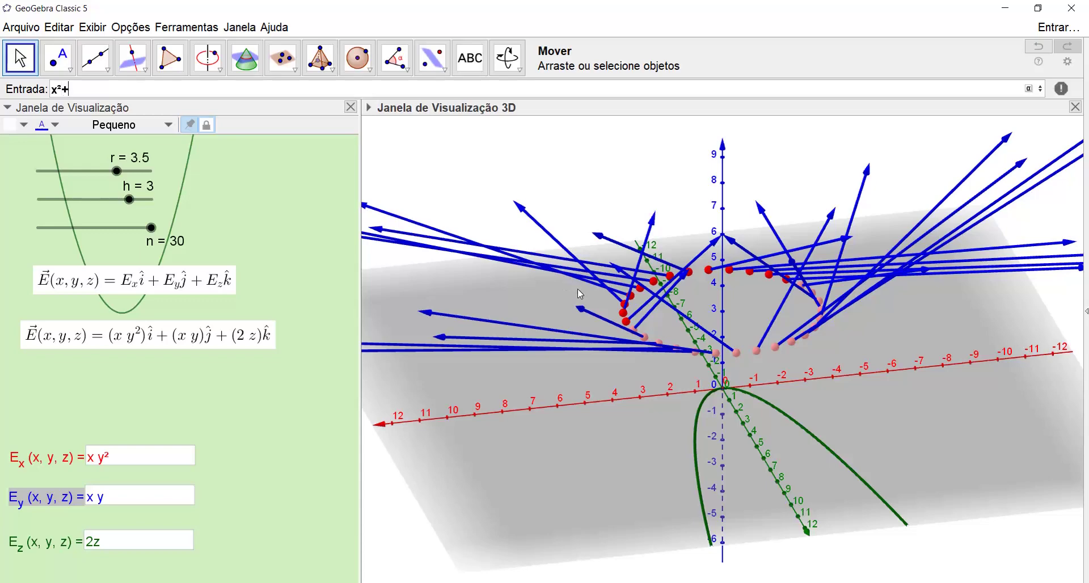
text(y)
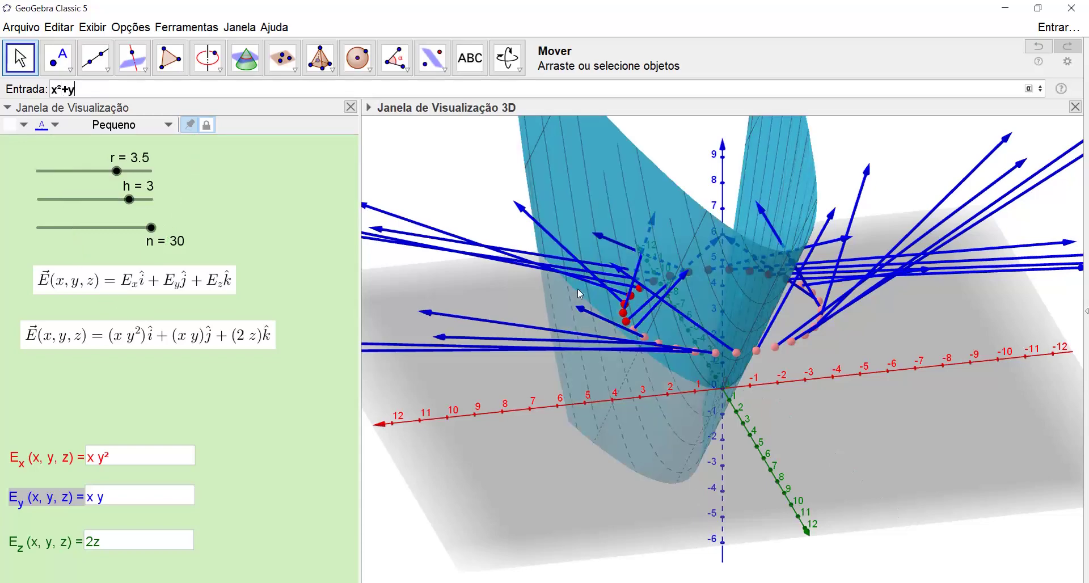
text(^2)
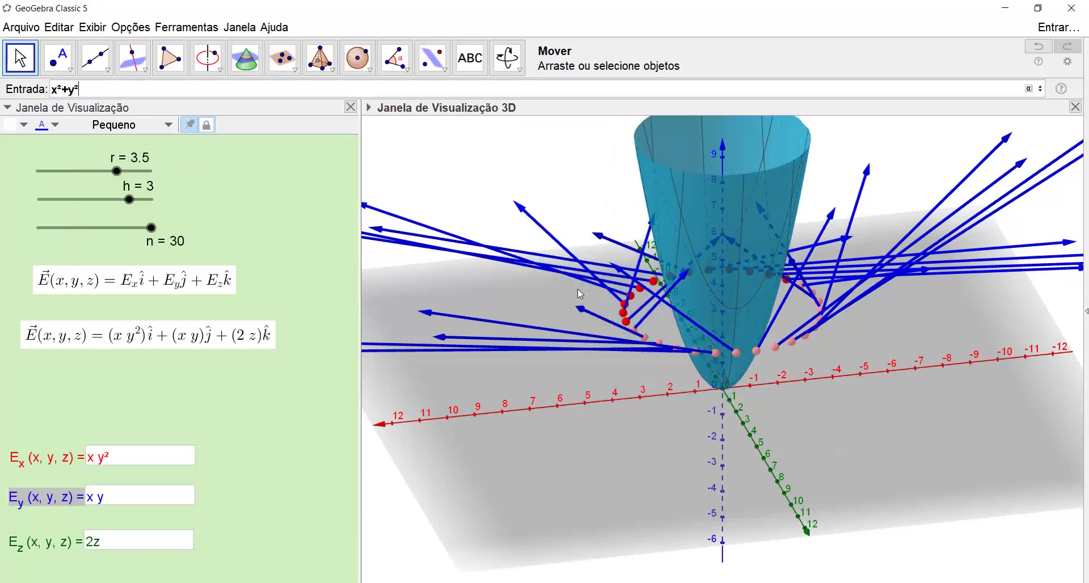
text(=r)
text(^2)
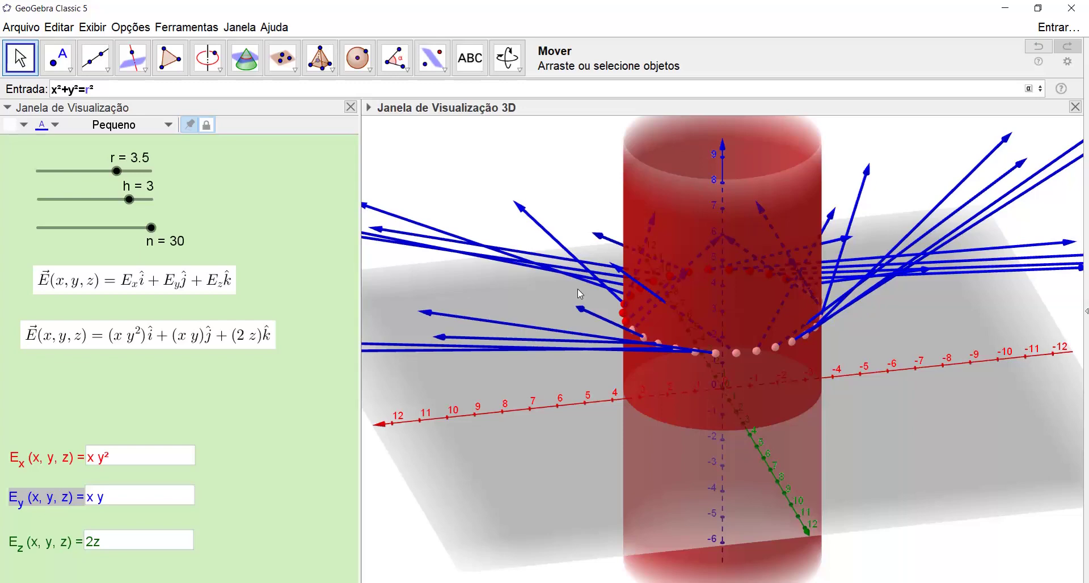
key(Return)
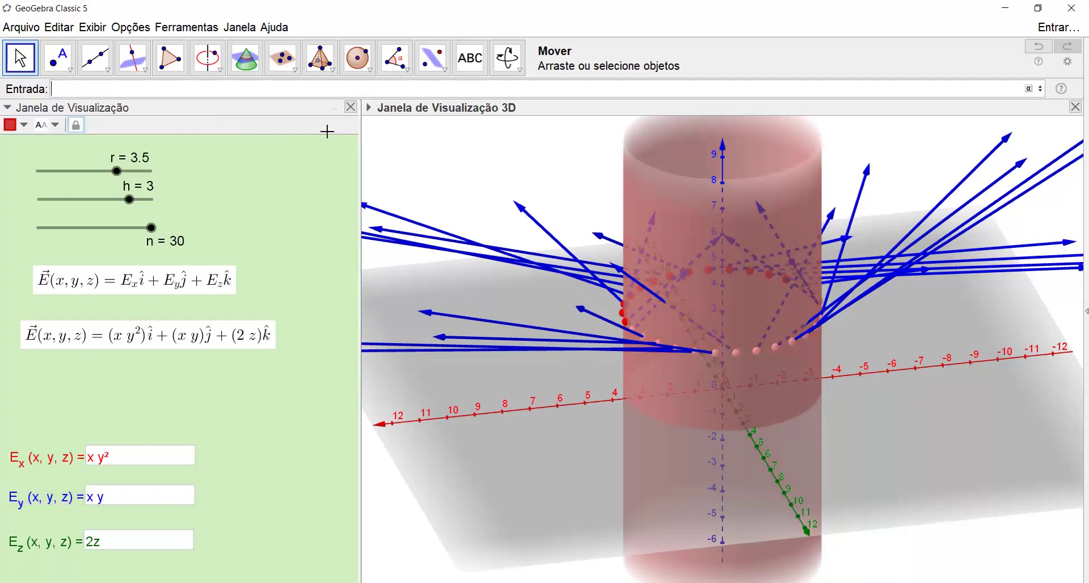
Colour the cylinder golden yellow and lower its opacity to near the minimum so the vectors show through
click(23, 127)
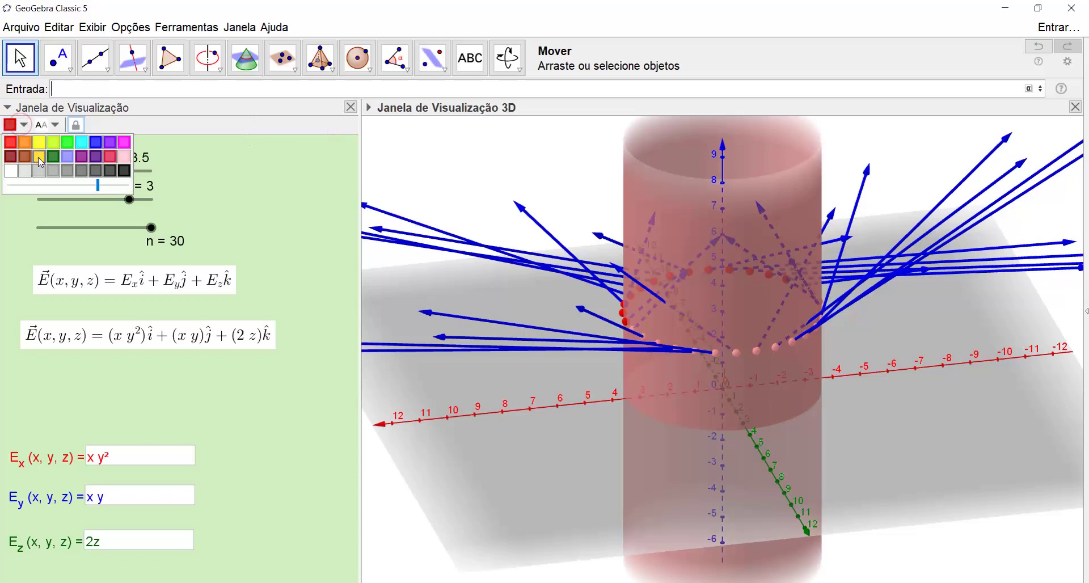
click(39, 158)
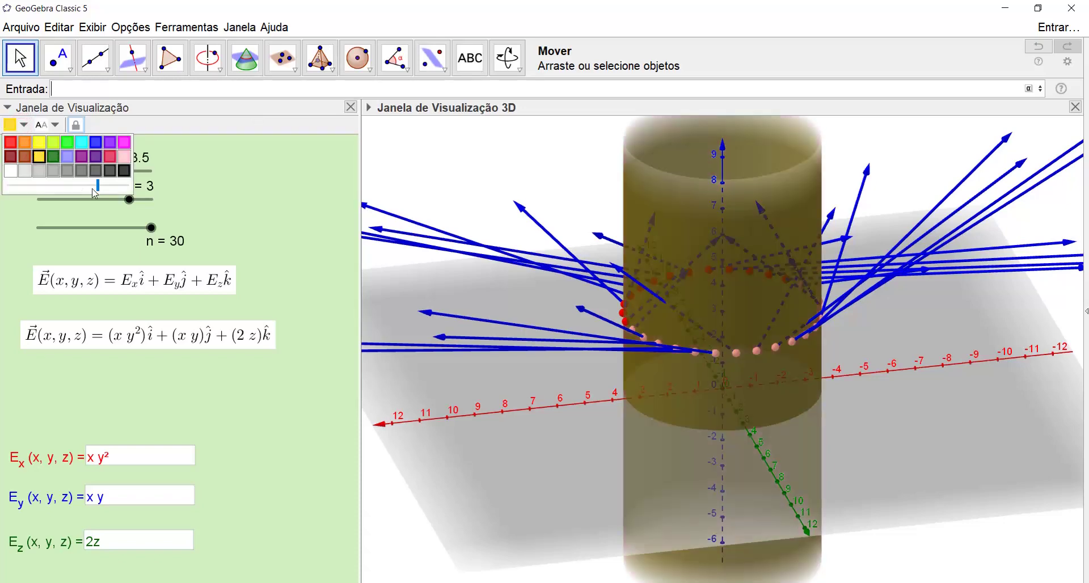
drag(98, 189, 25, 189)
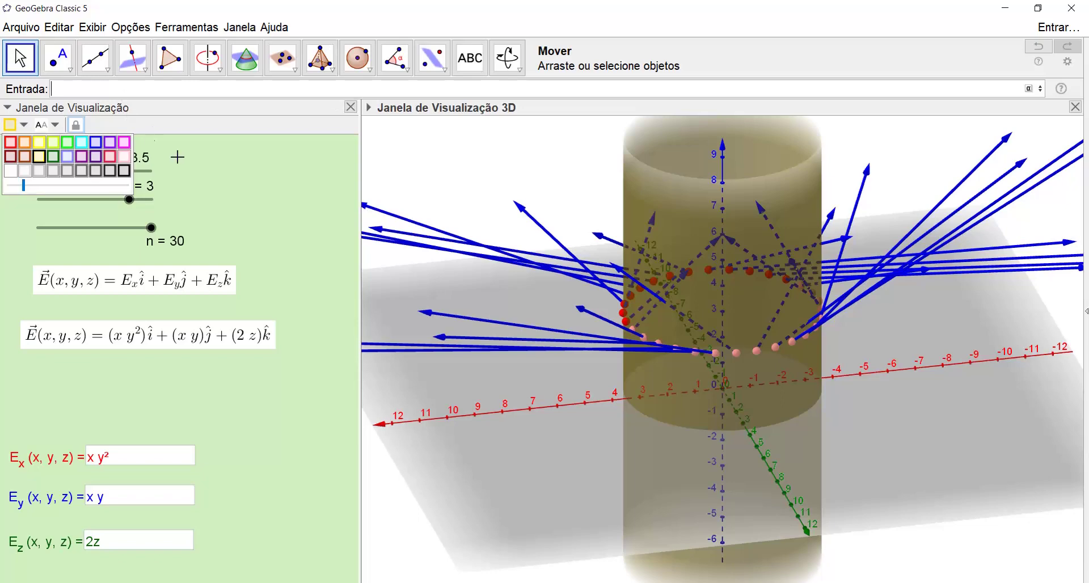
click(215, 179)
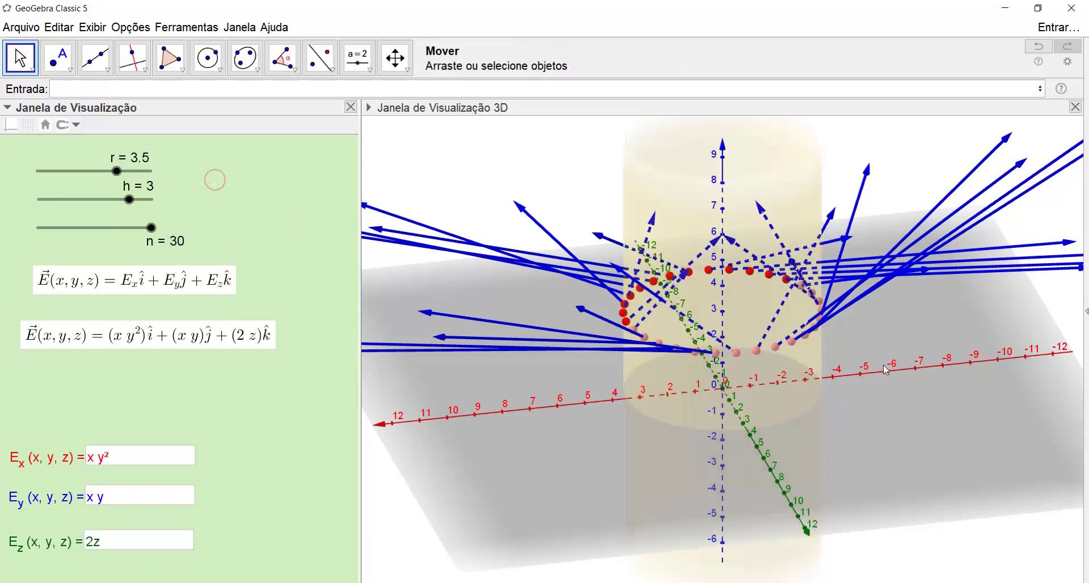
mouse_move(889, 374)
mouse_down()
mouse_move(888, 399)
mouse_move(901, 372)
mouse_move(878, 372)
mouse_up()
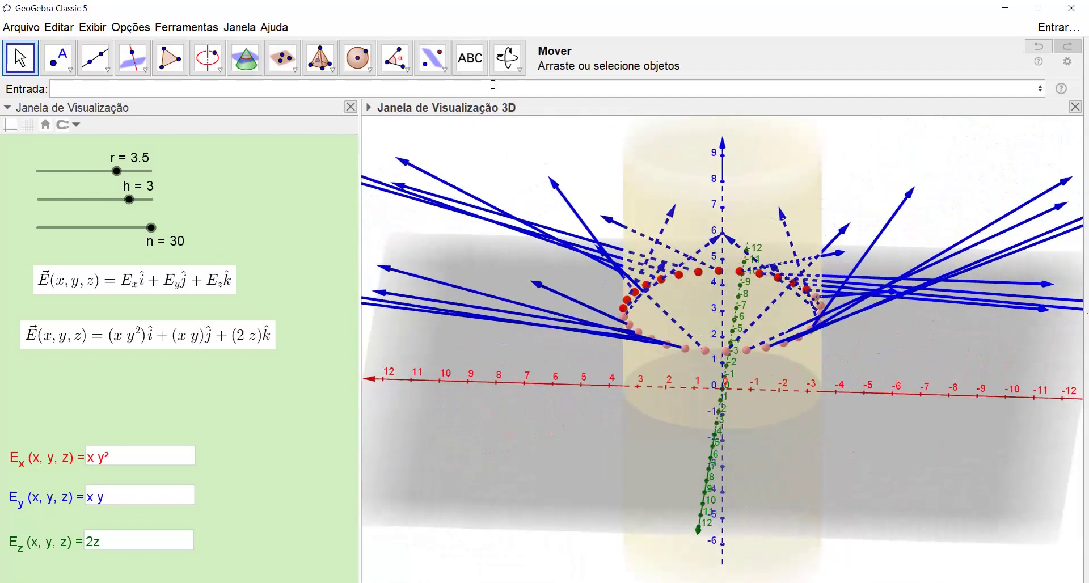
Add a show/hide checkbox captioned "cilindro" beside the sliders in the 2D view and link it to the cylinder x² + y² = r²
click(298, 172)
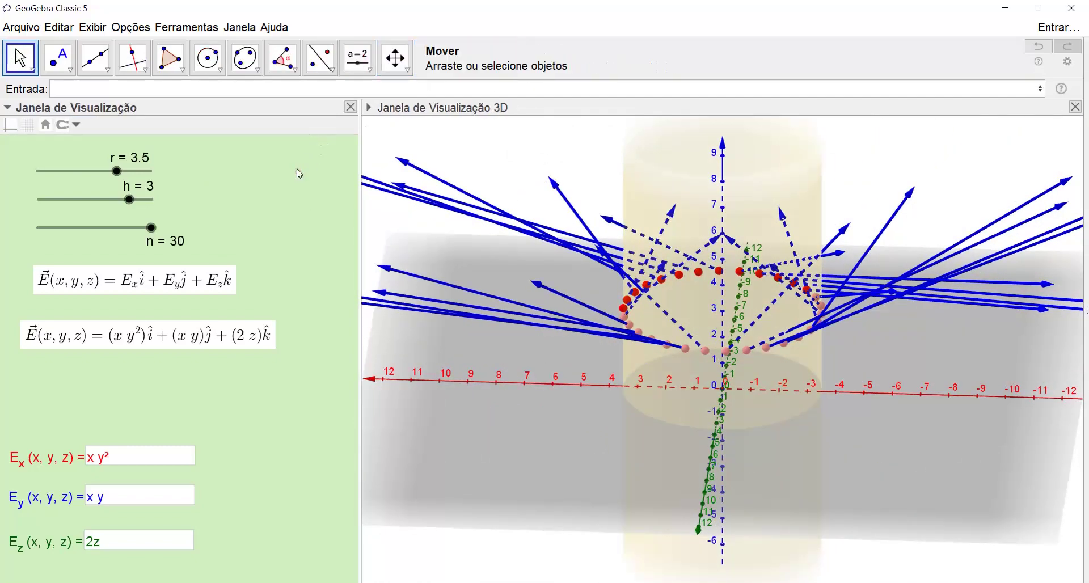
click(369, 70)
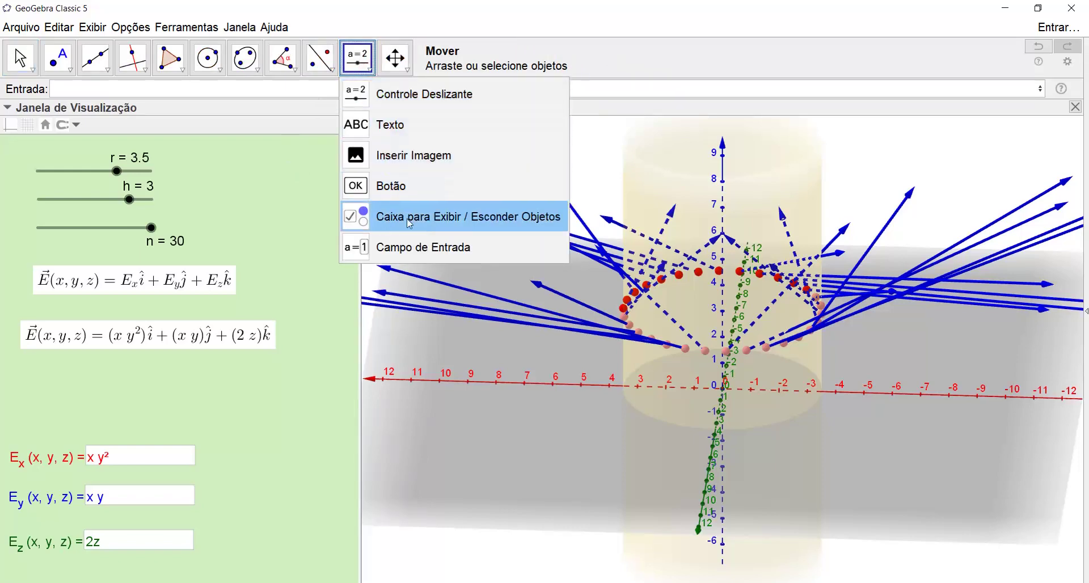
click(519, 215)
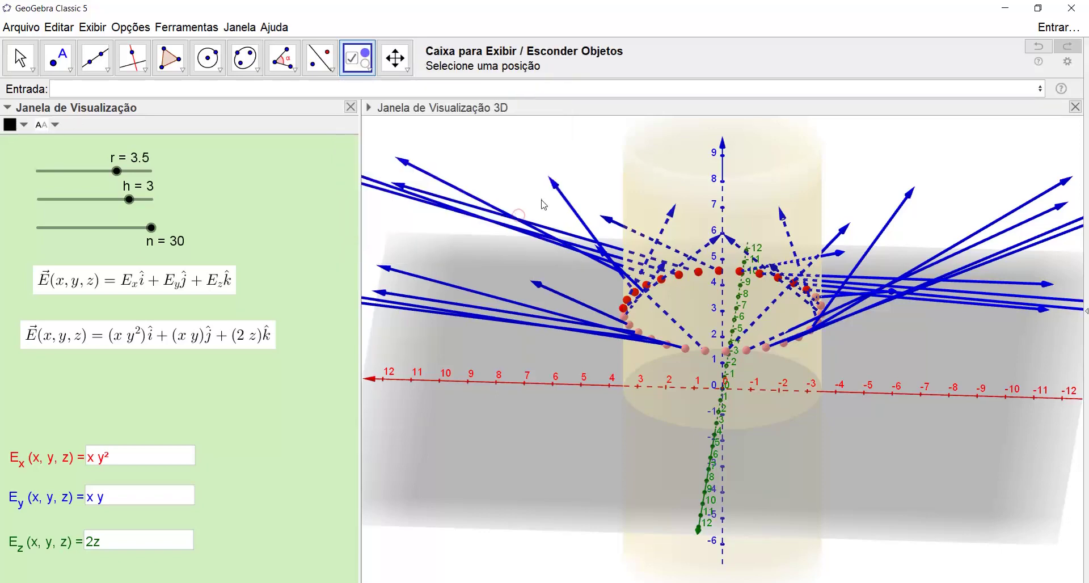
click(201, 193)
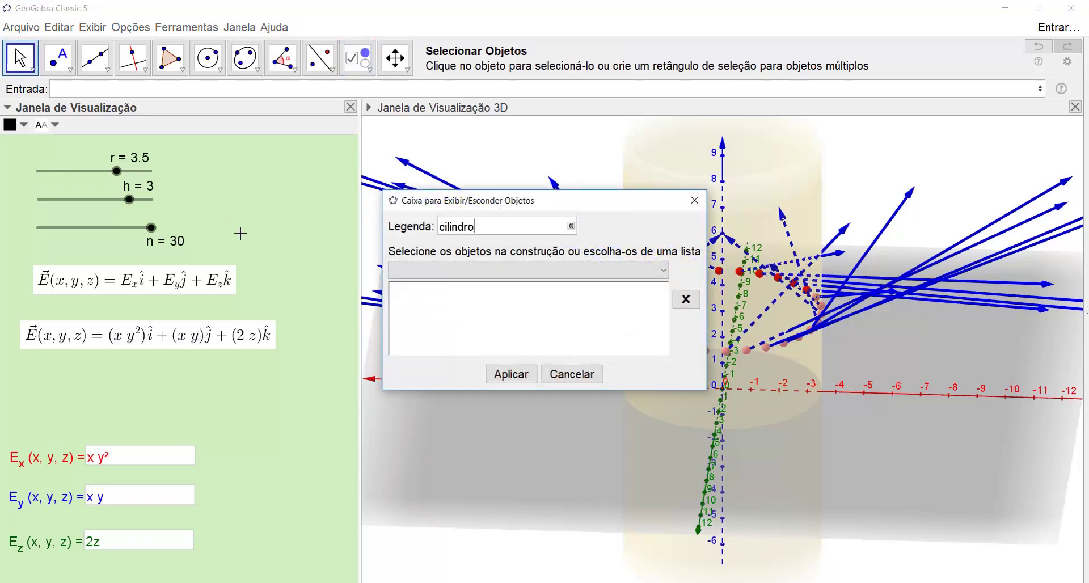
click(414, 298)
click(664, 275)
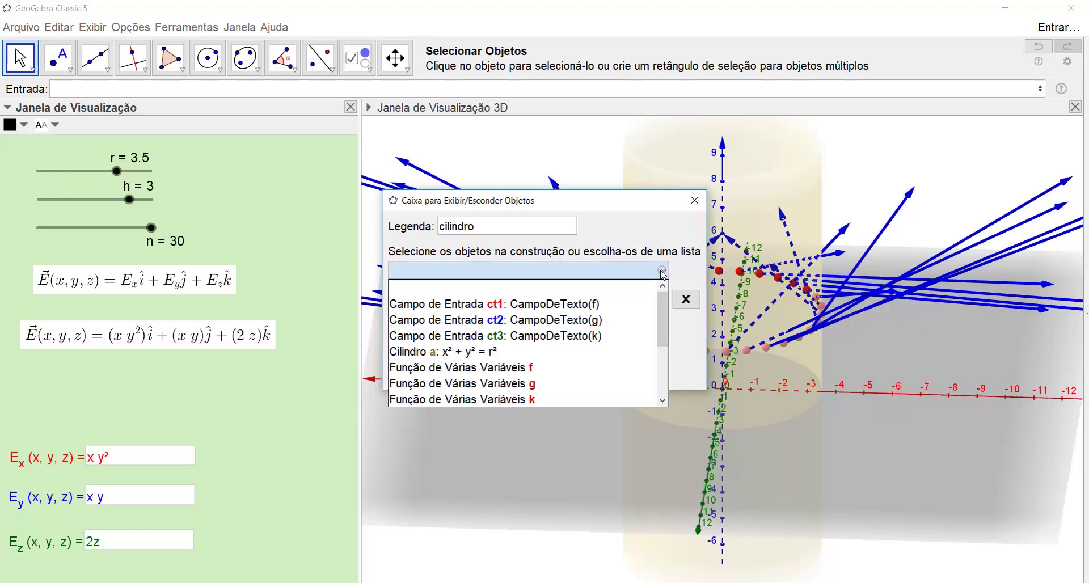
click(465, 353)
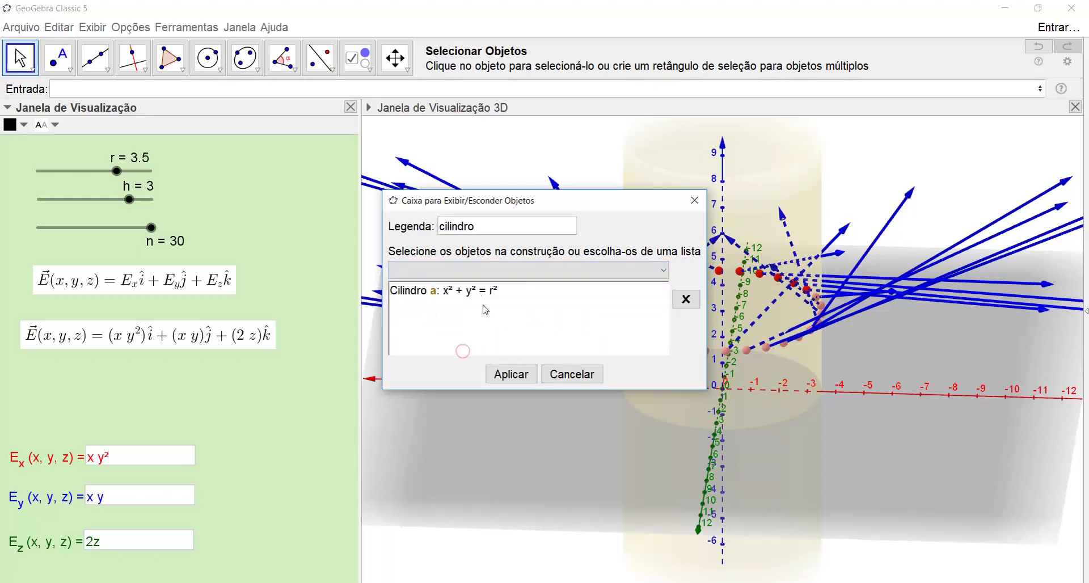
click(513, 374)
key(Escape)
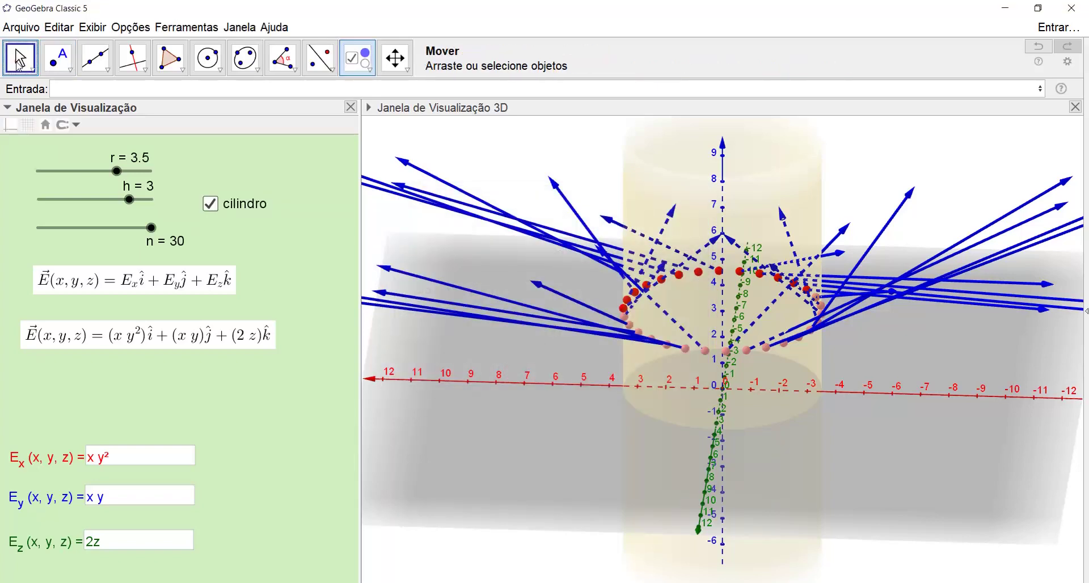
Test the "cilindro" checkbox by toggling it several times, leaving it unchecked to hide the cylinder
click(210, 204)
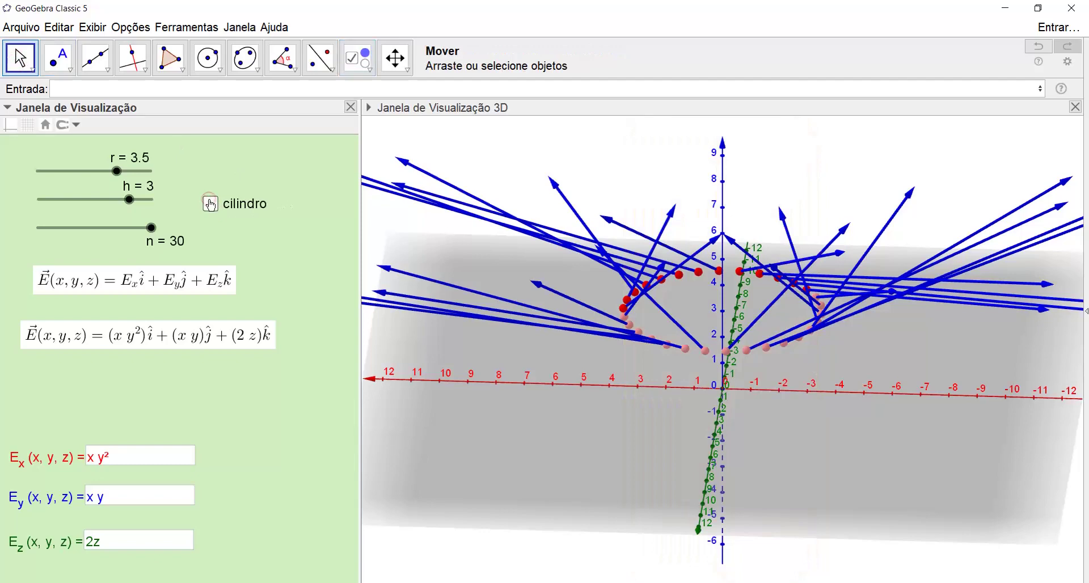
click(211, 203)
click(211, 203)
click(210, 205)
click(210, 205)
drag(766, 435, 777, 435)
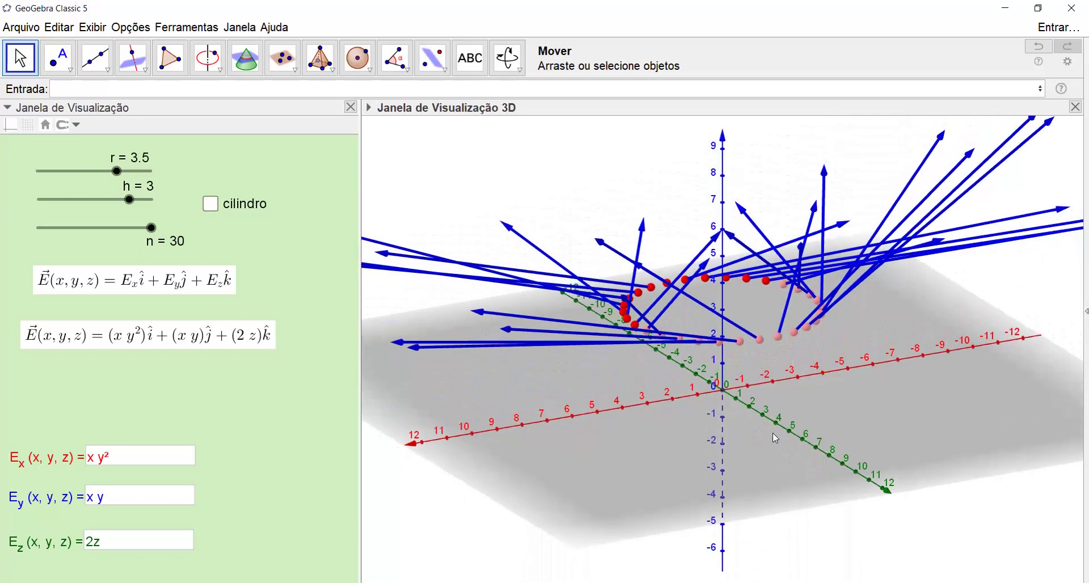